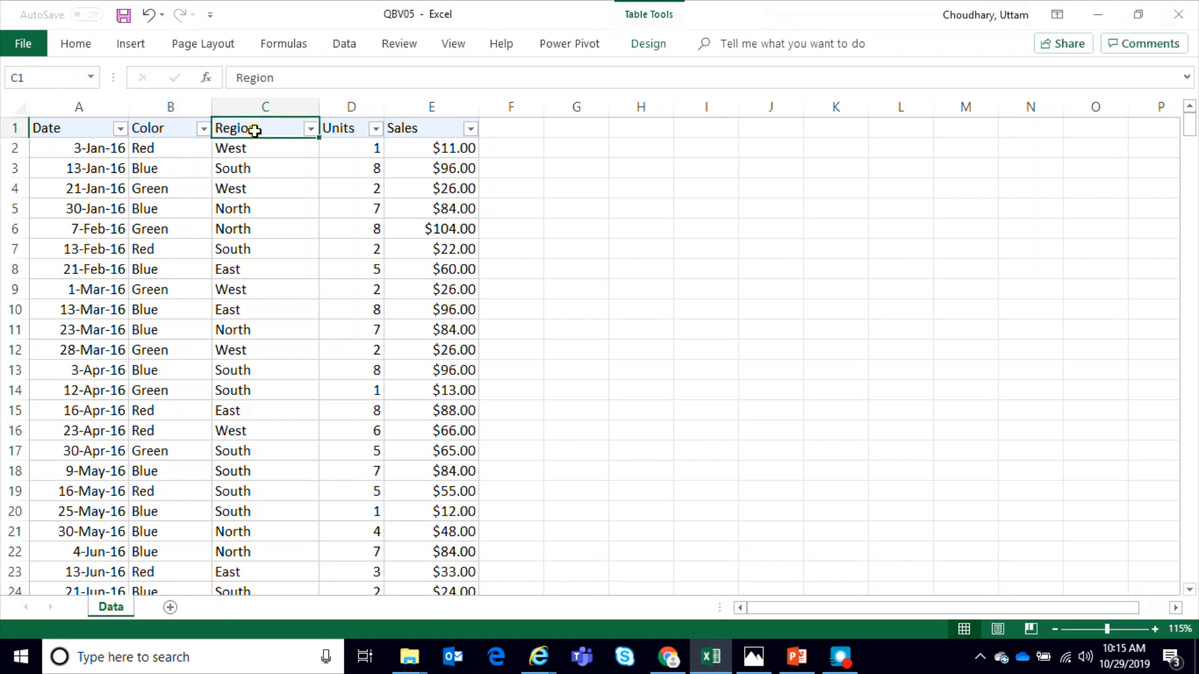
# Step: Examine the Region, Units and Sales entries and the filter options of the Date column in the sales table
pyautogui.moveTo(255, 155); pyautogui.dragTo(265, 250)
pyautogui.click(246, 345)
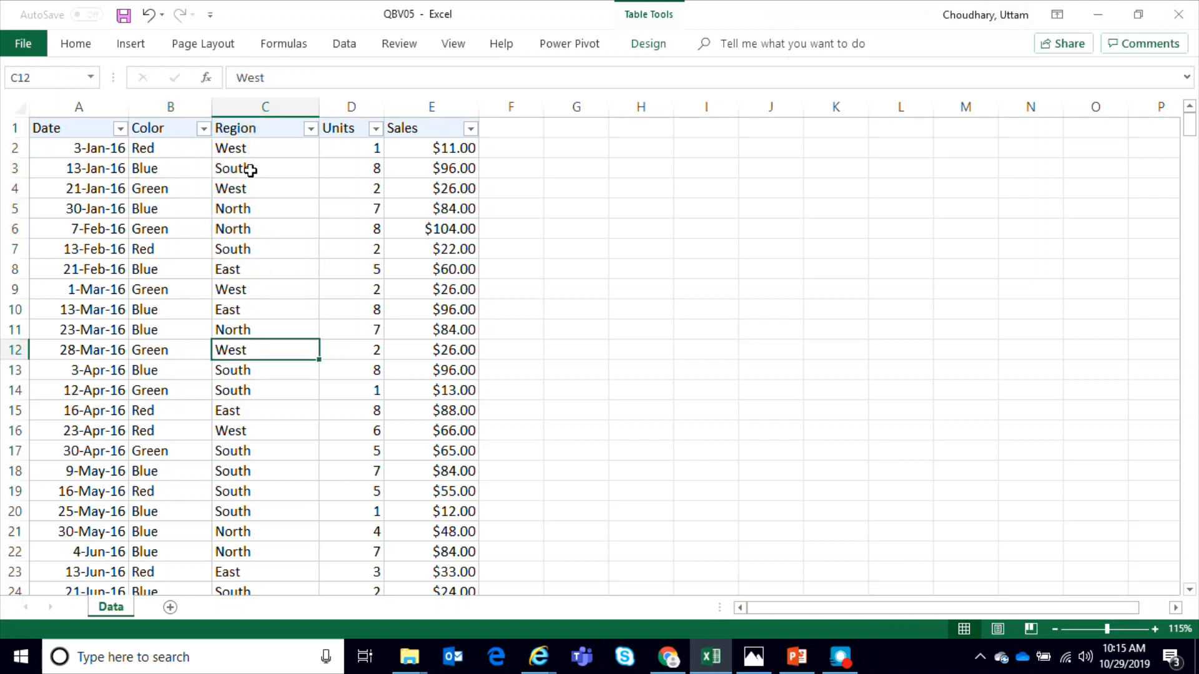
pyautogui.click(377, 169)
pyautogui.click(444, 170)
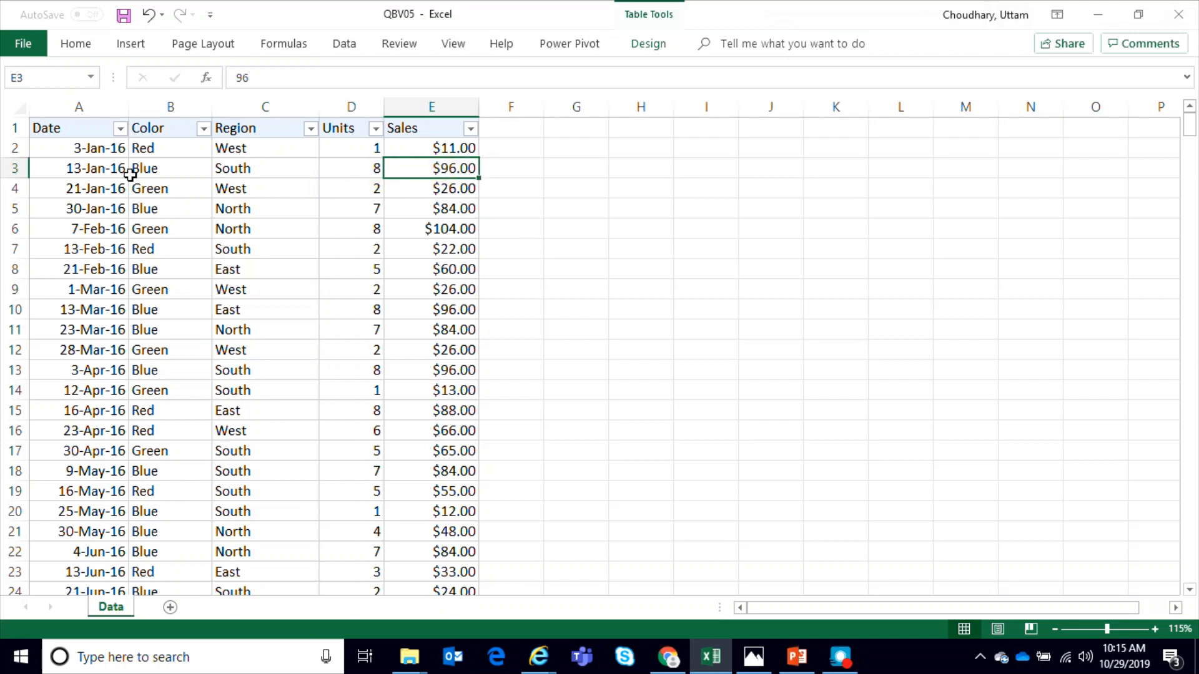
pyautogui.click(122, 129)
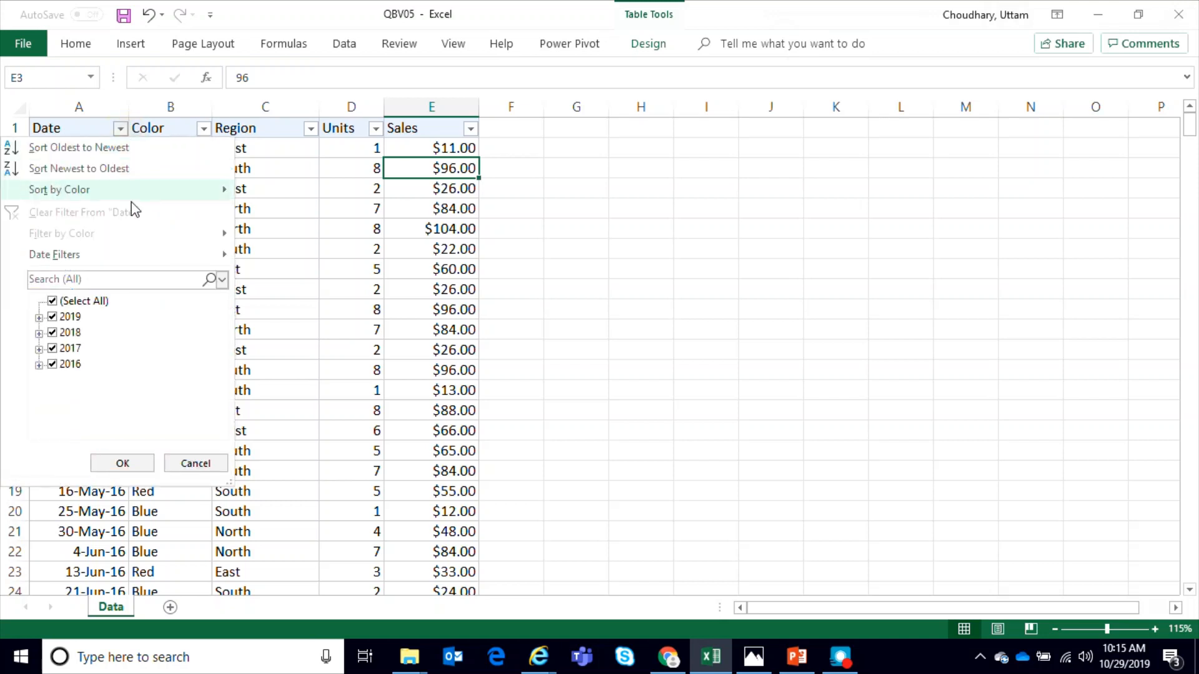
pyautogui.click(189, 464)
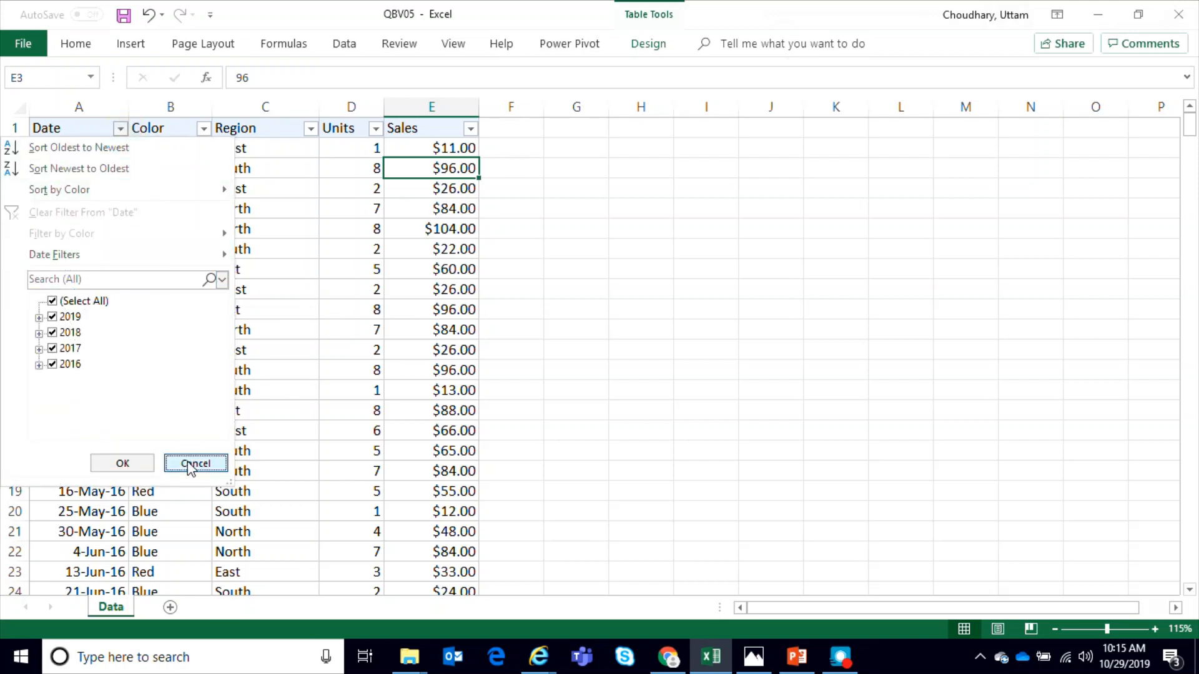
# Step: Select all the dates from the first record down to the last to check the period the table covers
pyautogui.click(97, 151)
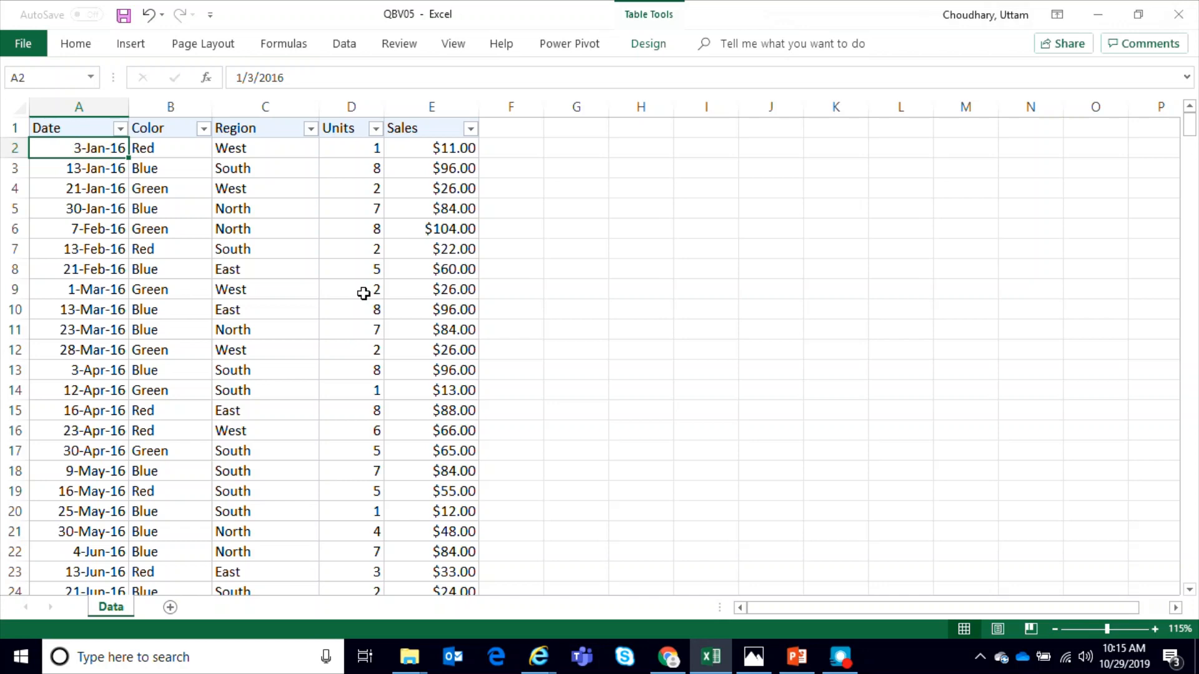
pyautogui.hotkey('ctrl', 'shift', 'Down')
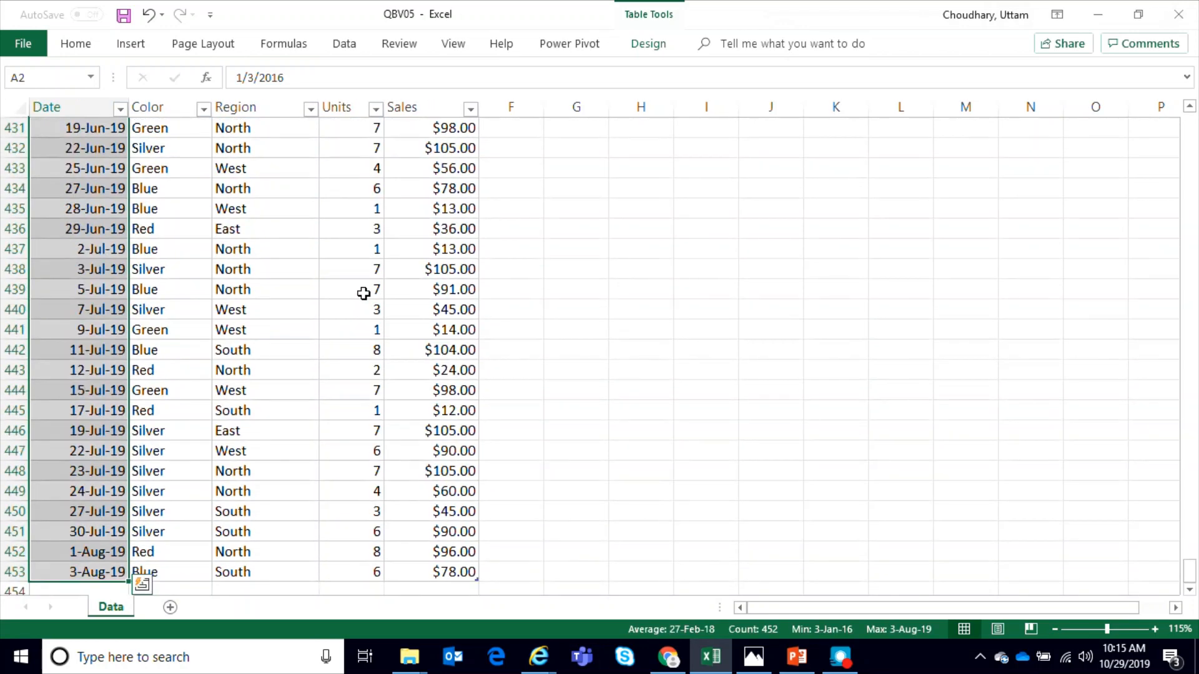
pyautogui.scroll(20, 363, 293)
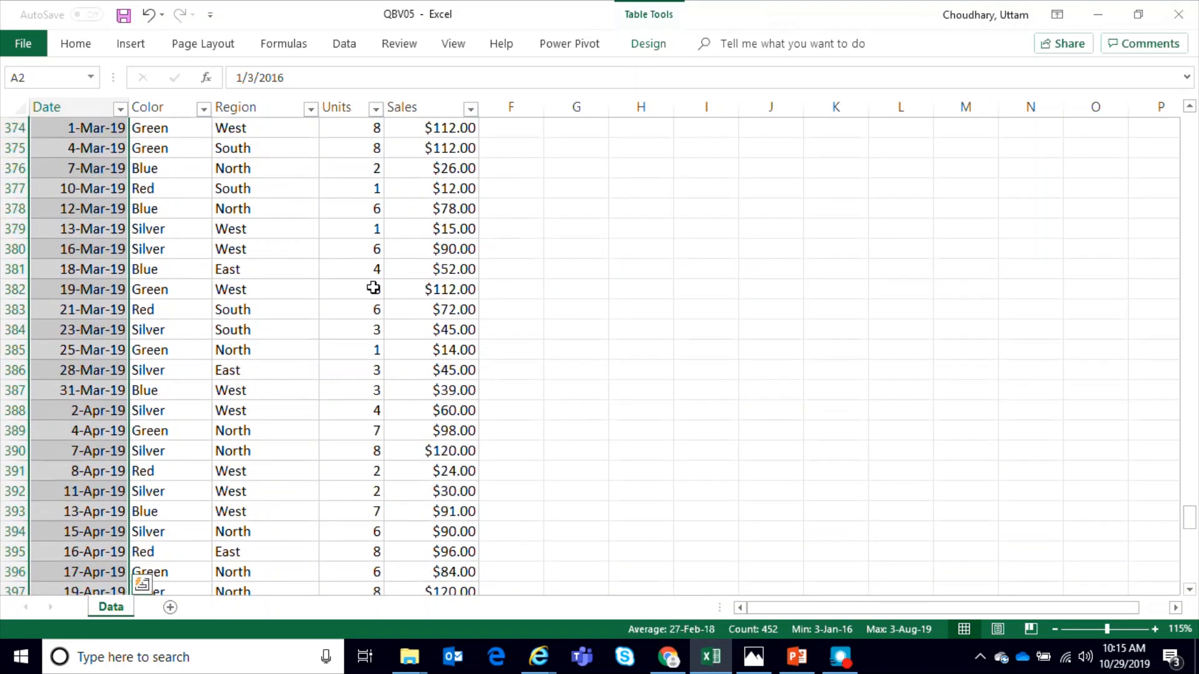
pyautogui.moveTo(1189, 507); pyautogui.dragTo(1193, 122)
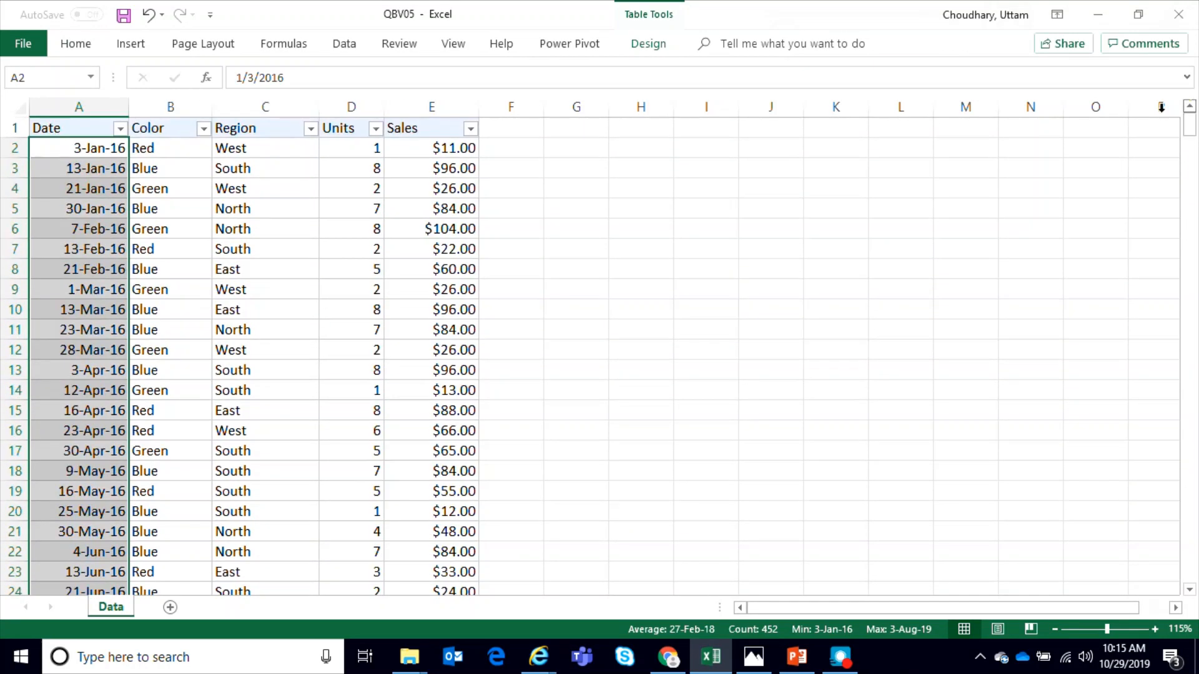
pyautogui.click(276, 336)
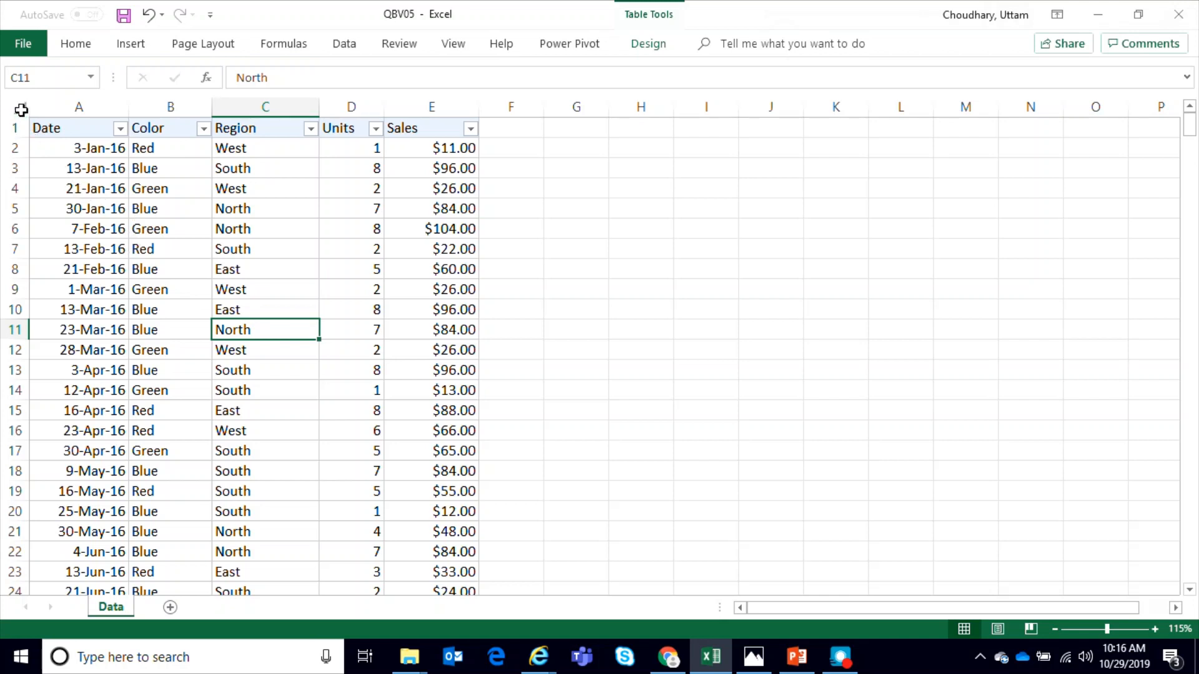
pyautogui.click(166, 268)
pyautogui.scroll(-5, 191, 337)
pyautogui.scroll(5, 195, 345)
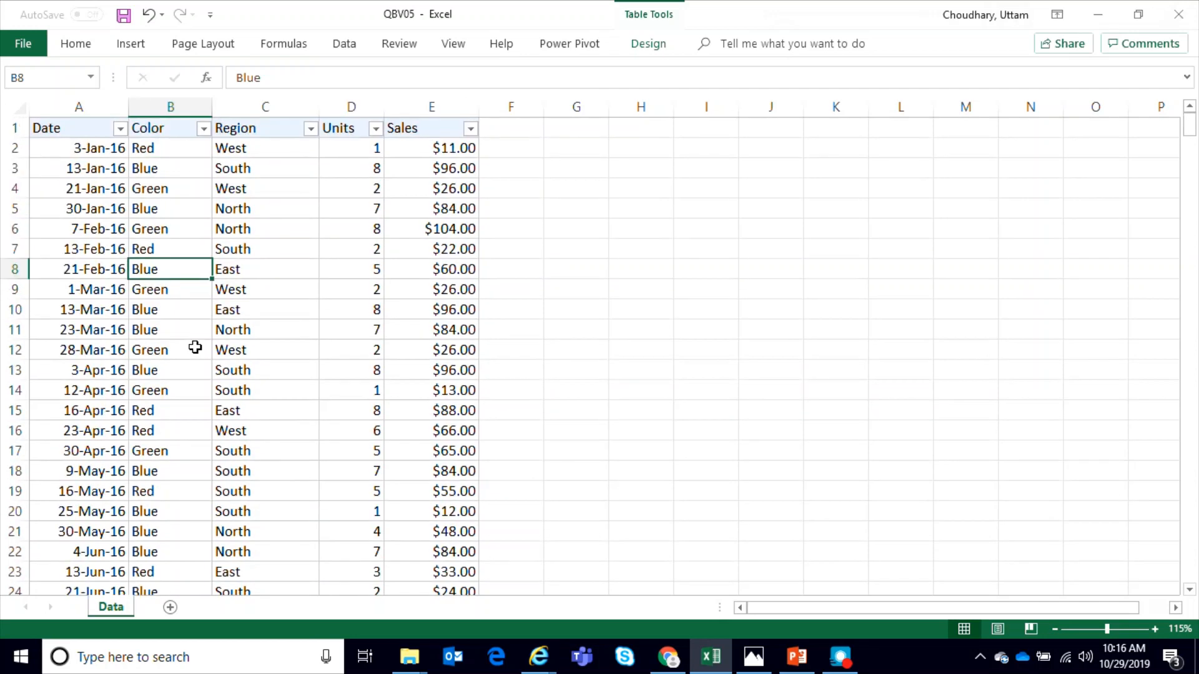
pyautogui.click(16, 110)
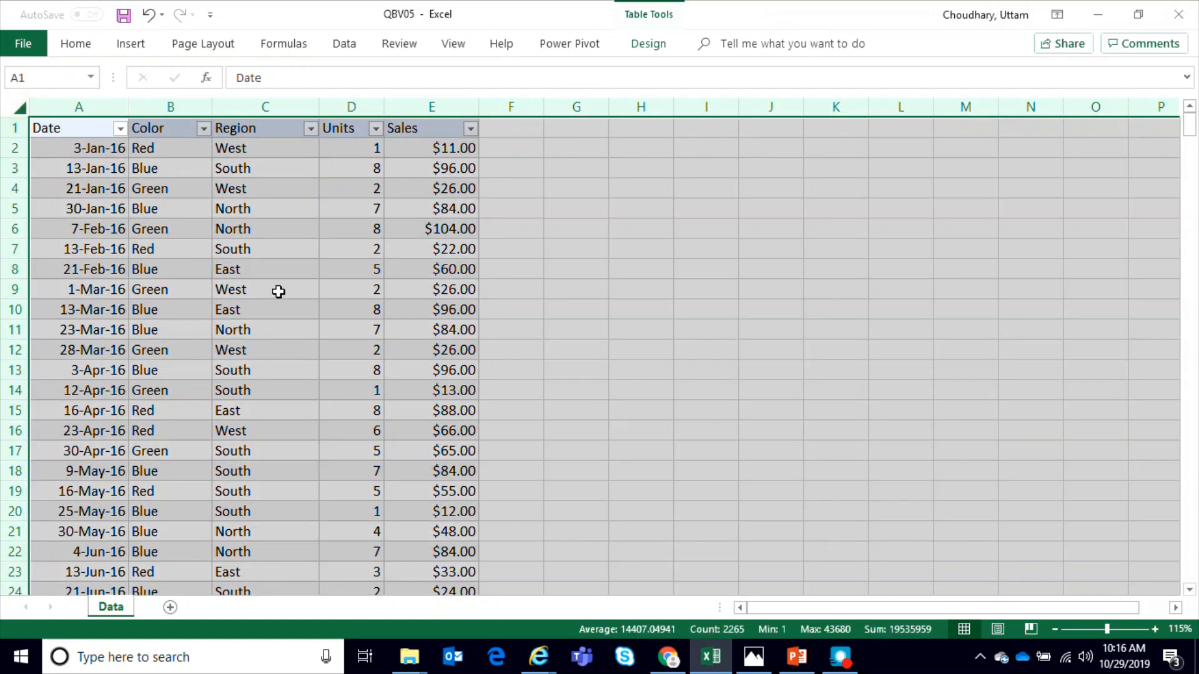
pyautogui.click(278, 292)
pyautogui.click(133, 191)
# Step: Insert a PivotTable that uses the sales table, Table1, as its source and place it on a new worksheet
pyautogui.click(147, 233)
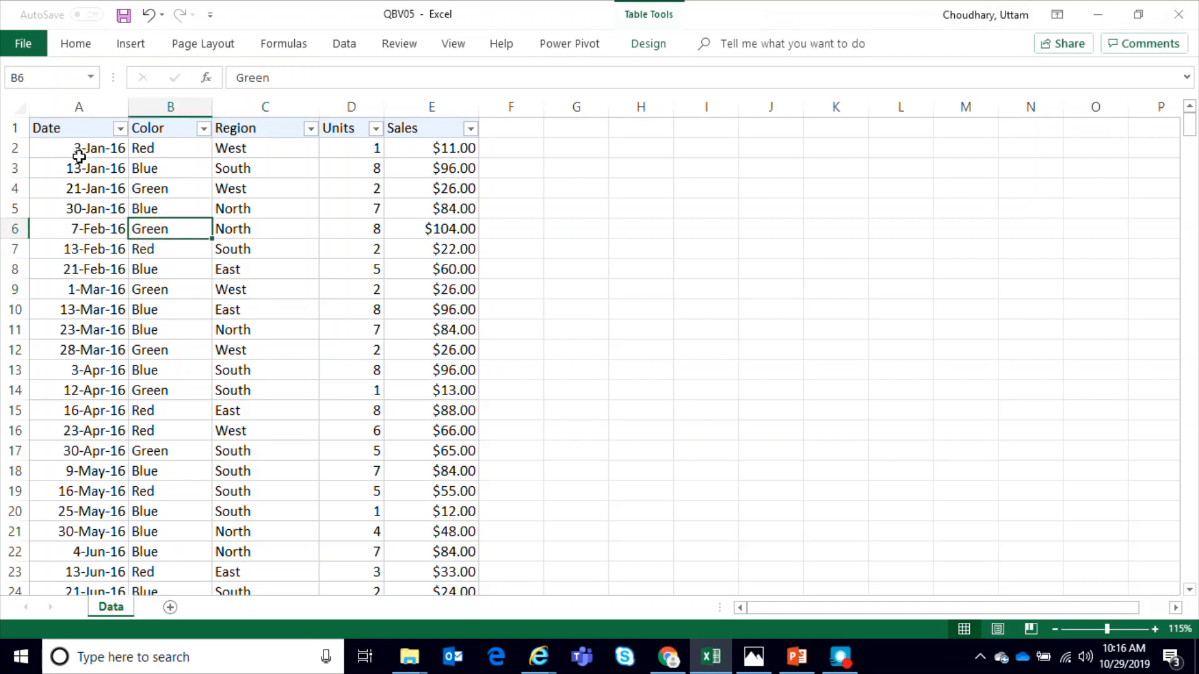
pyautogui.click(129, 45)
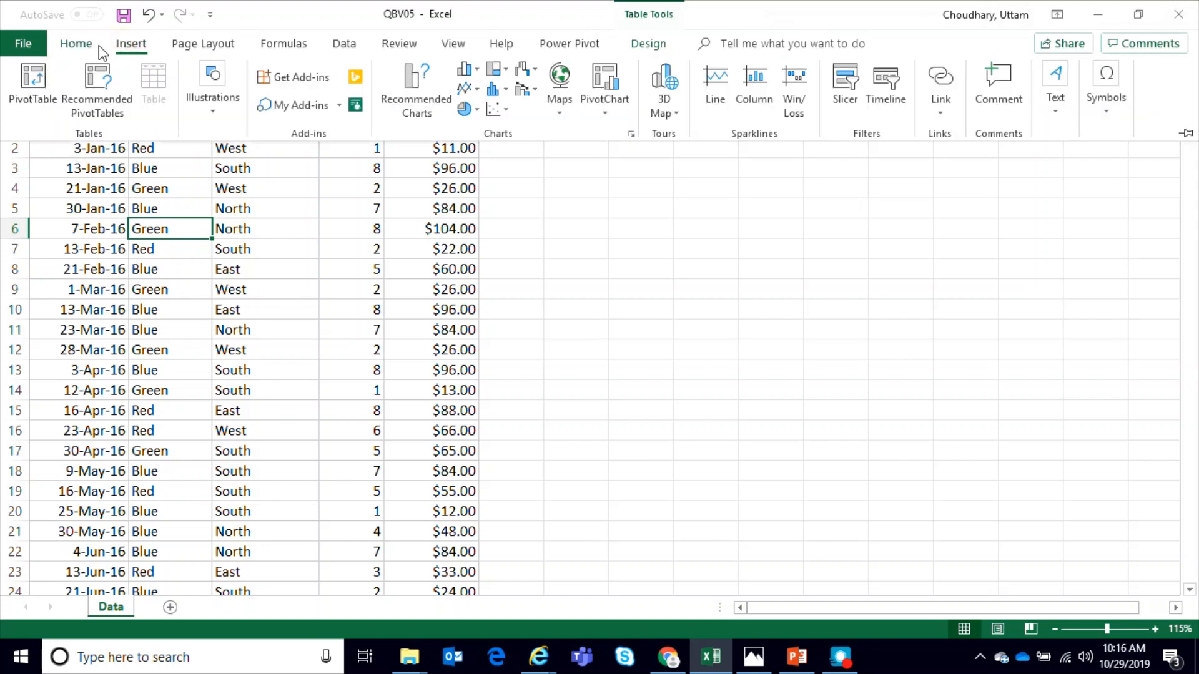
pyautogui.click(27, 103)
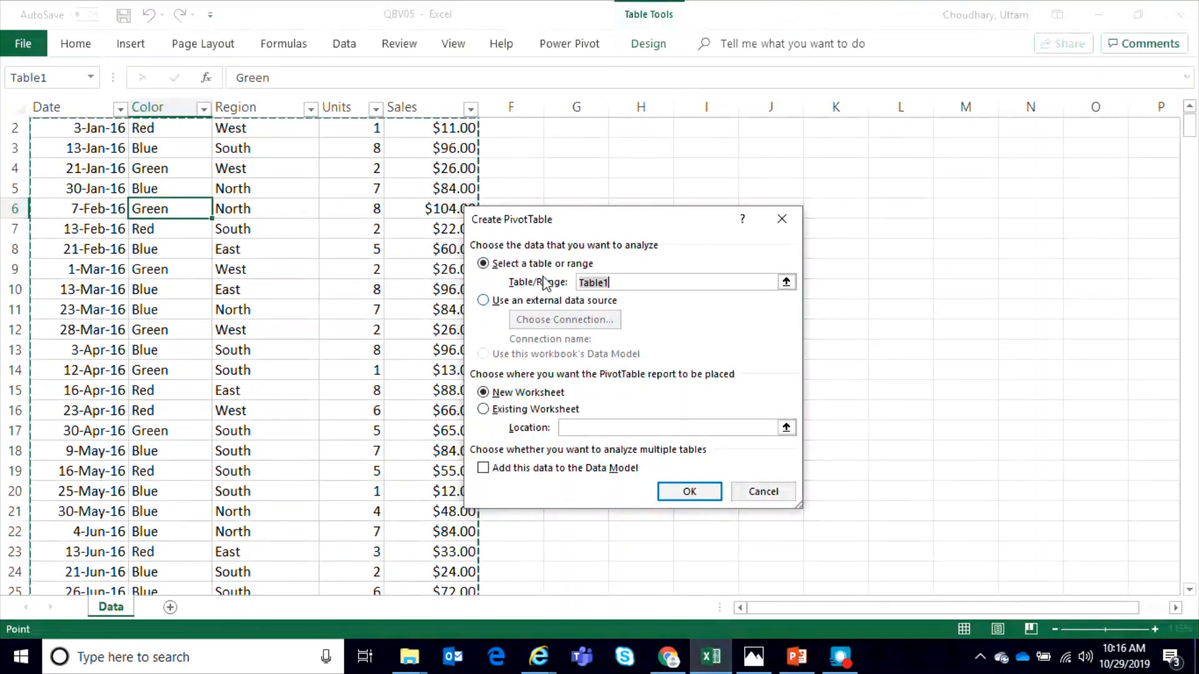
pyautogui.moveTo(598, 223); pyautogui.dragTo(595, 191)
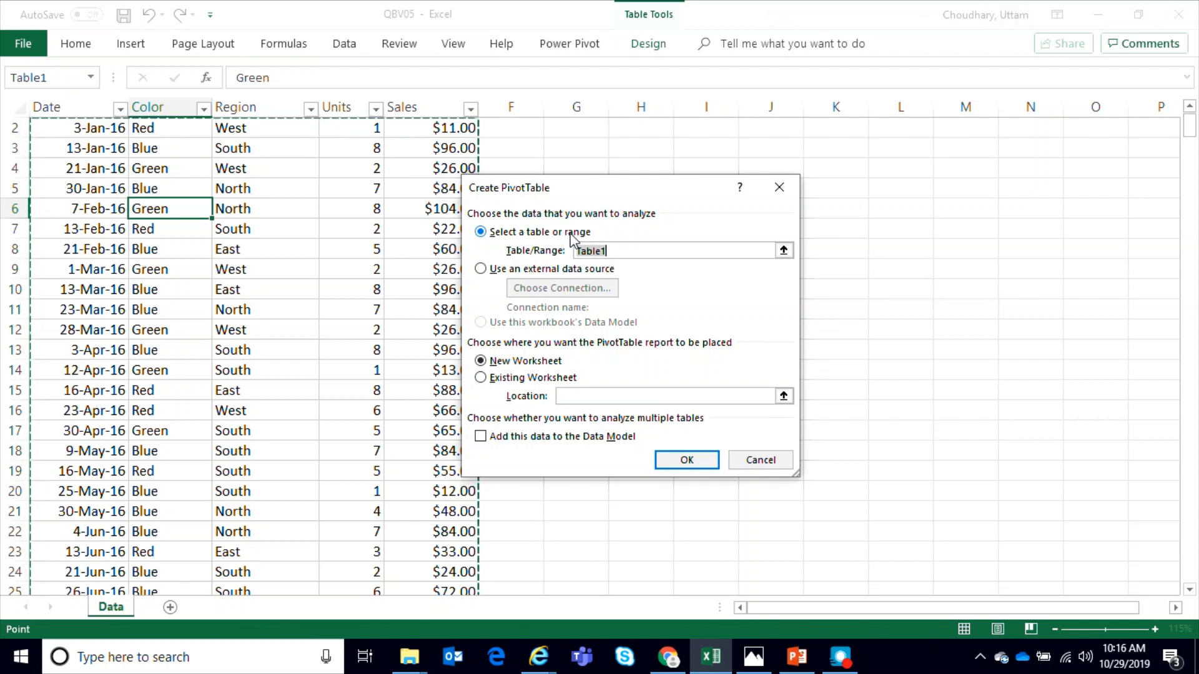
pyautogui.scroll(1, 278, 214)
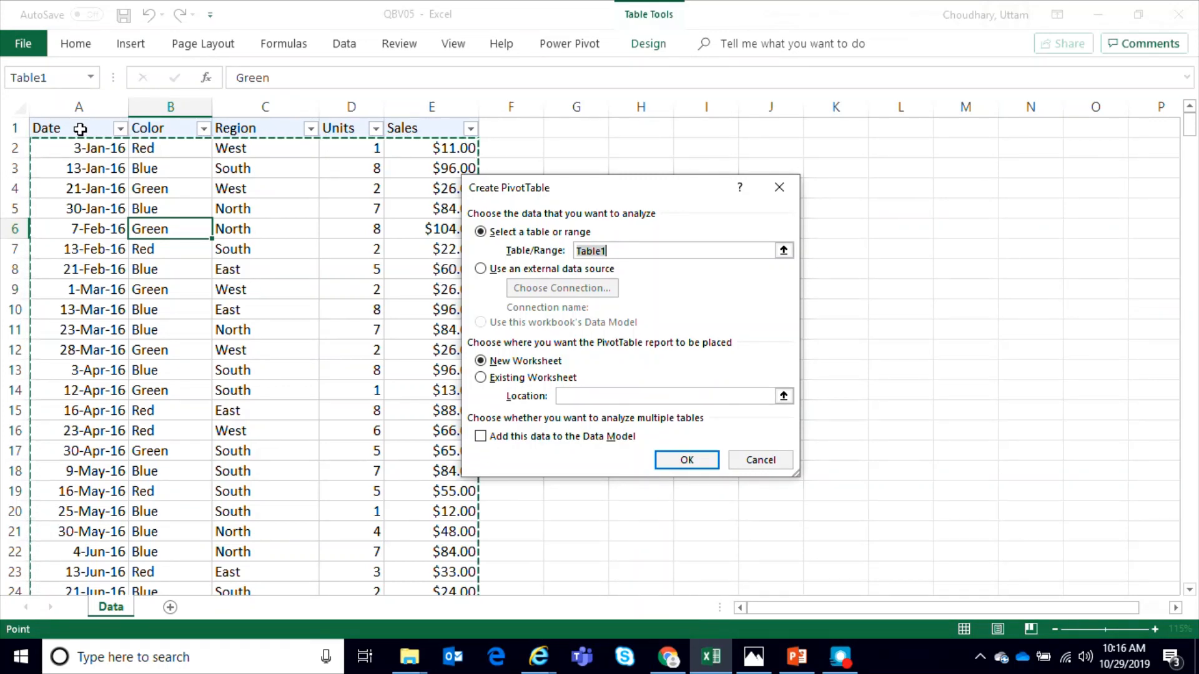
pyautogui.click(481, 269)
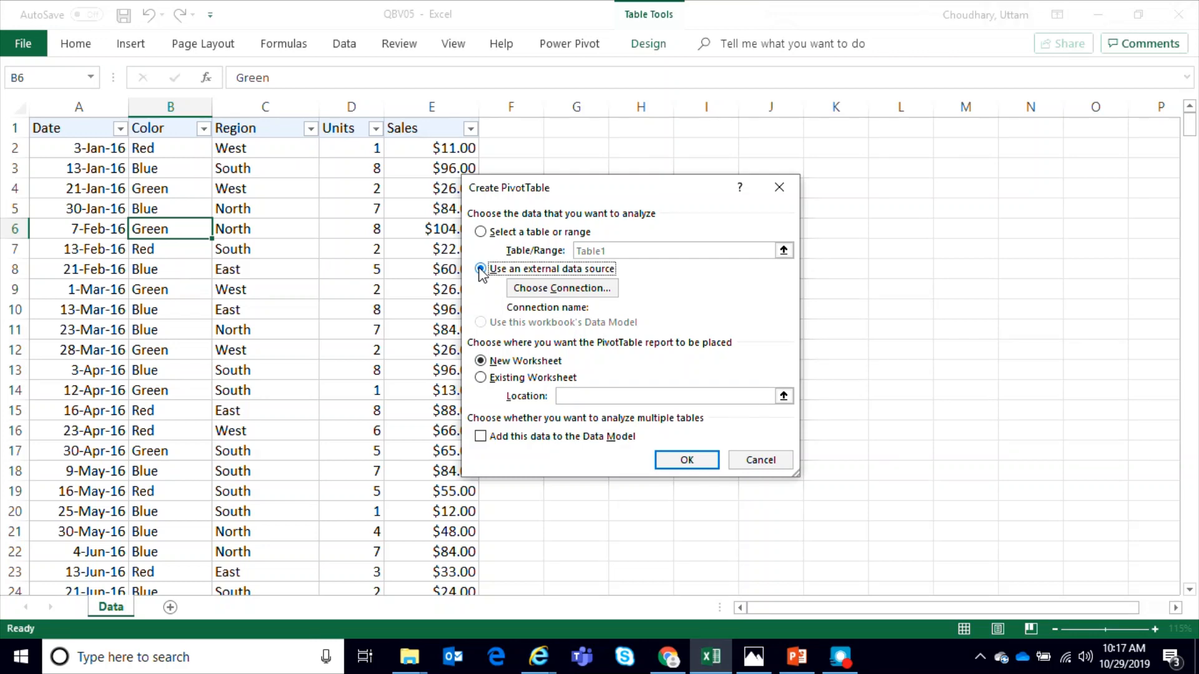
pyautogui.click(480, 231)
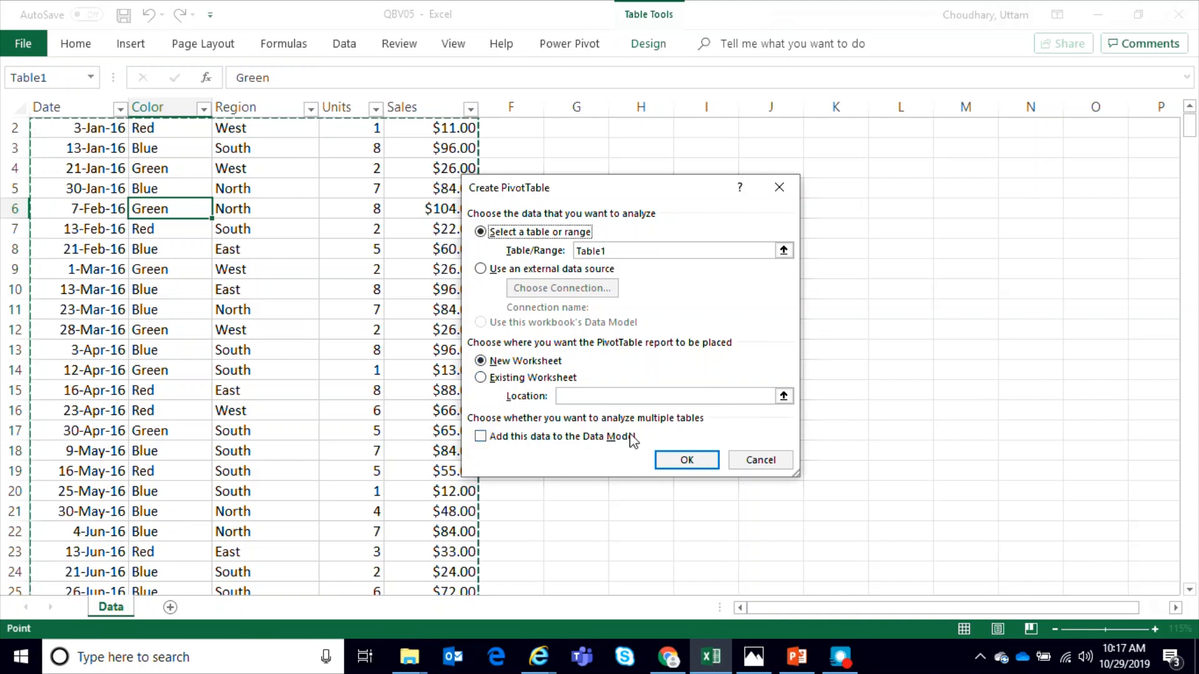
pyautogui.click(511, 364)
pyautogui.moveTo(584, 190); pyautogui.dragTo(589, 178)
pyautogui.click(691, 453)
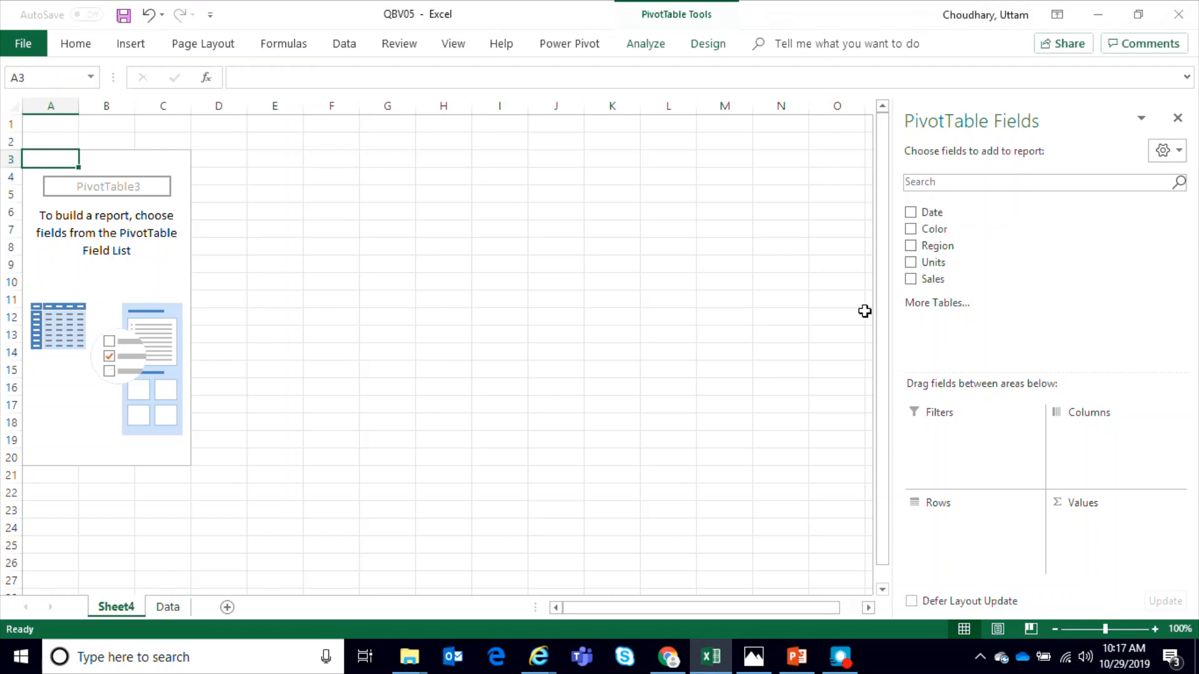
# Step: Review the Date, Color, Region, Units and Sales headings on the Data sheet and return to the PivotTable sheet
pyautogui.click(168, 607)
pyautogui.keyDown('ctrl'); pyautogui.scroll(1, 204, 302); pyautogui.keyUp('ctrl')
pyautogui.click(48, 127)
pyautogui.click(163, 128)
pyautogui.click(263, 128)
pyautogui.click(350, 129)
pyautogui.click(407, 129)
pyautogui.click(128, 608)
# Step: Place the Color field in the rows of the empty PivotTable and the Region field in its columns
pyautogui.moveTo(228, 158); pyautogui.dragTo(221, 405)
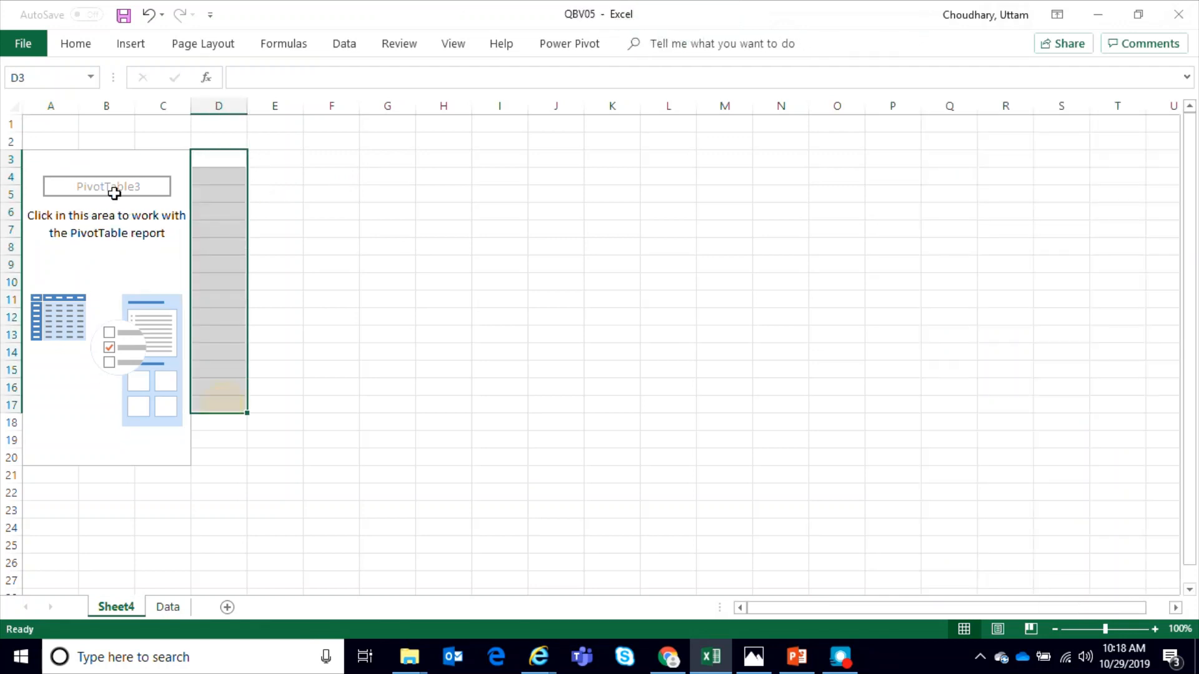
pyautogui.click(138, 339)
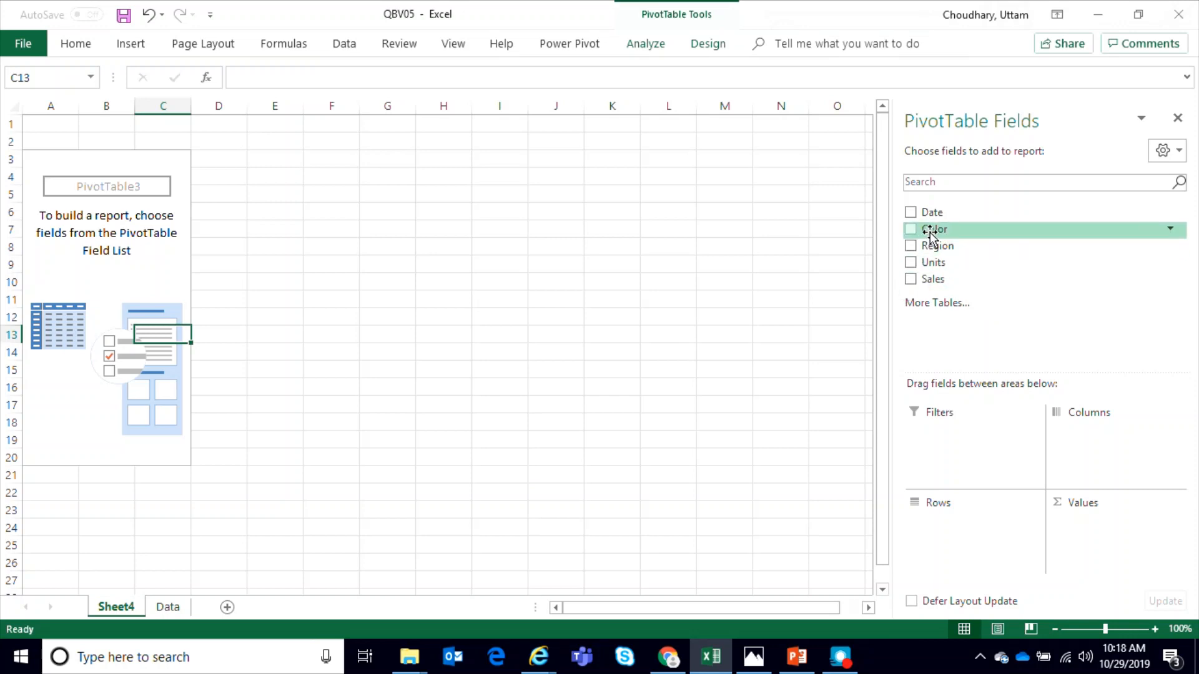
pyautogui.moveTo(930, 234); pyautogui.dragTo(953, 549)
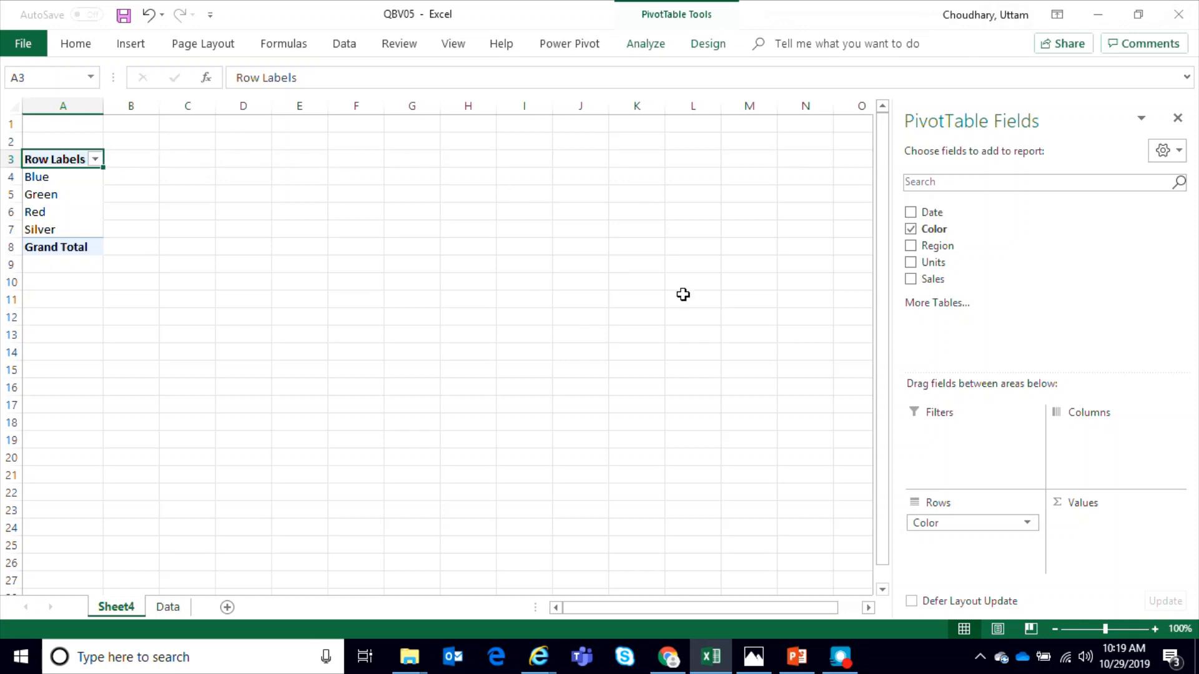
pyautogui.moveTo(956, 248); pyautogui.dragTo(1105, 445)
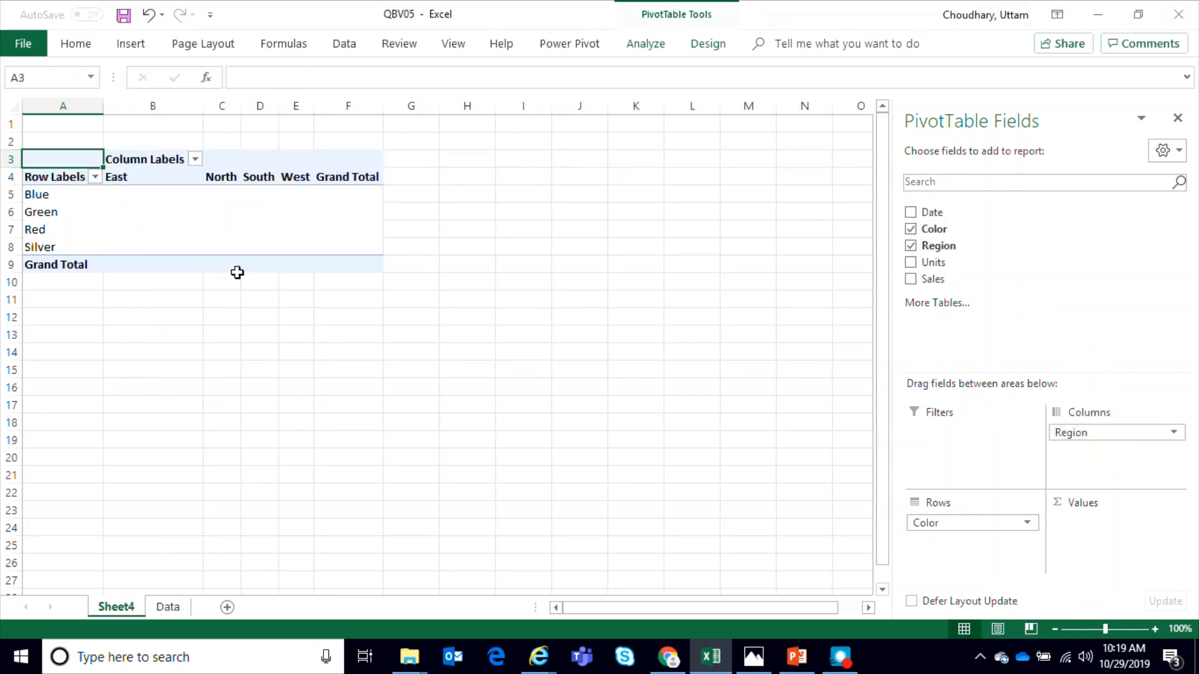
# Step: Examine the East, North, South and West column headings of the PivotTable
pyautogui.click(116, 180)
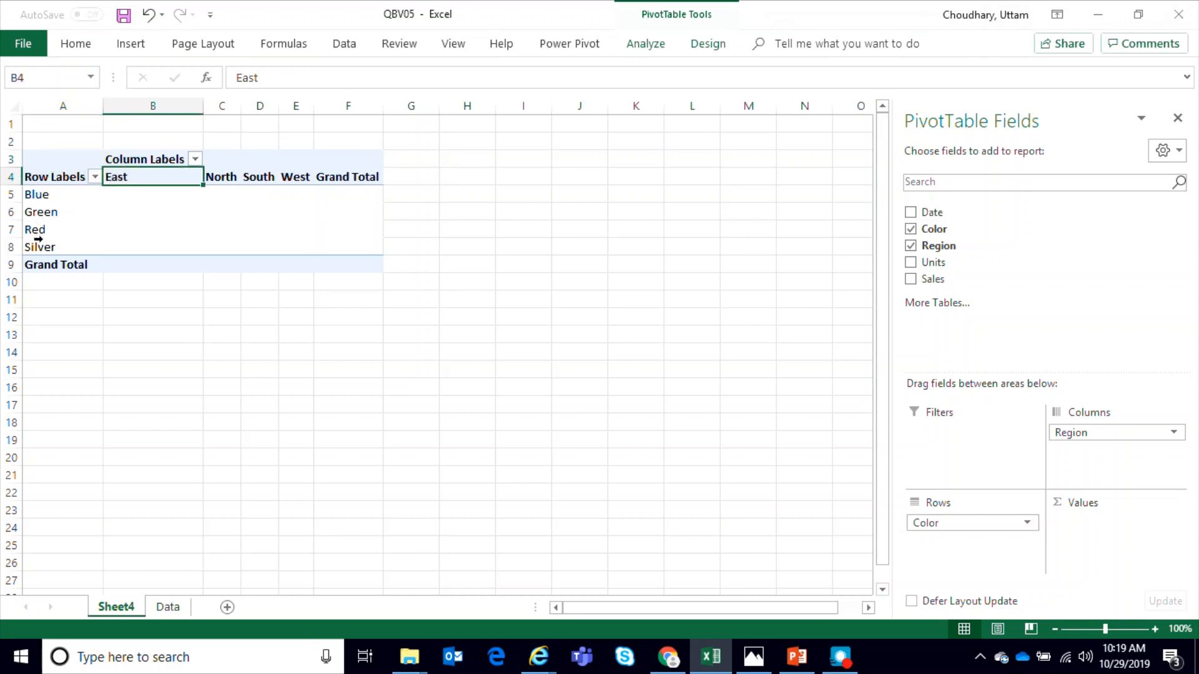
pyautogui.click(236, 180)
pyautogui.click(257, 177)
pyautogui.click(120, 177)
pyautogui.click(225, 178)
pyautogui.click(265, 177)
pyautogui.click(294, 177)
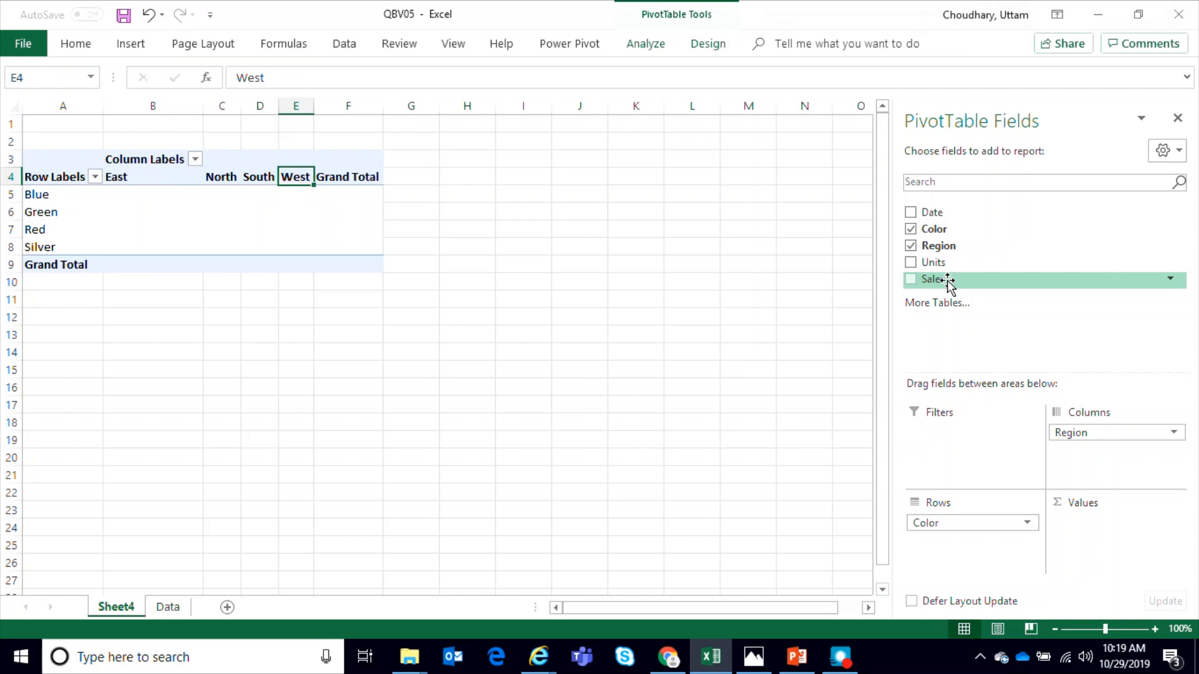
# Step: Add the Sales field to the PivotTable's values to sum sales by color and region
pyautogui.moveTo(948, 281); pyautogui.dragTo(1108, 534)
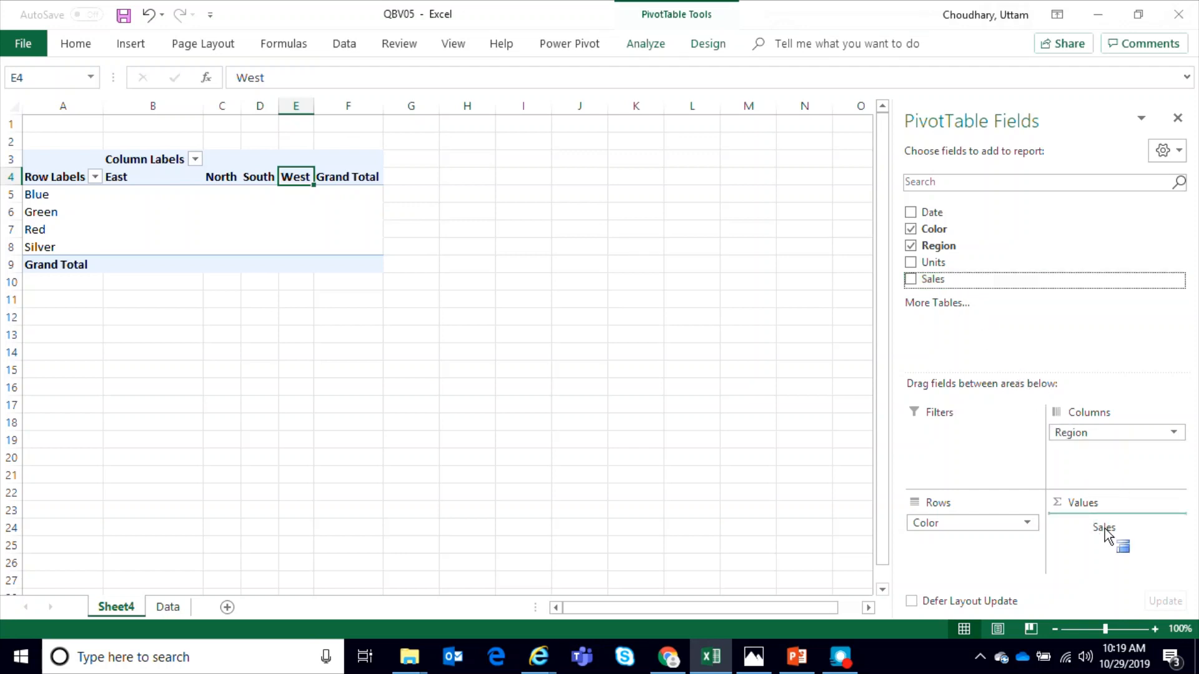
pyautogui.moveTo(1105, 529); pyautogui.dragTo(1105, 529)
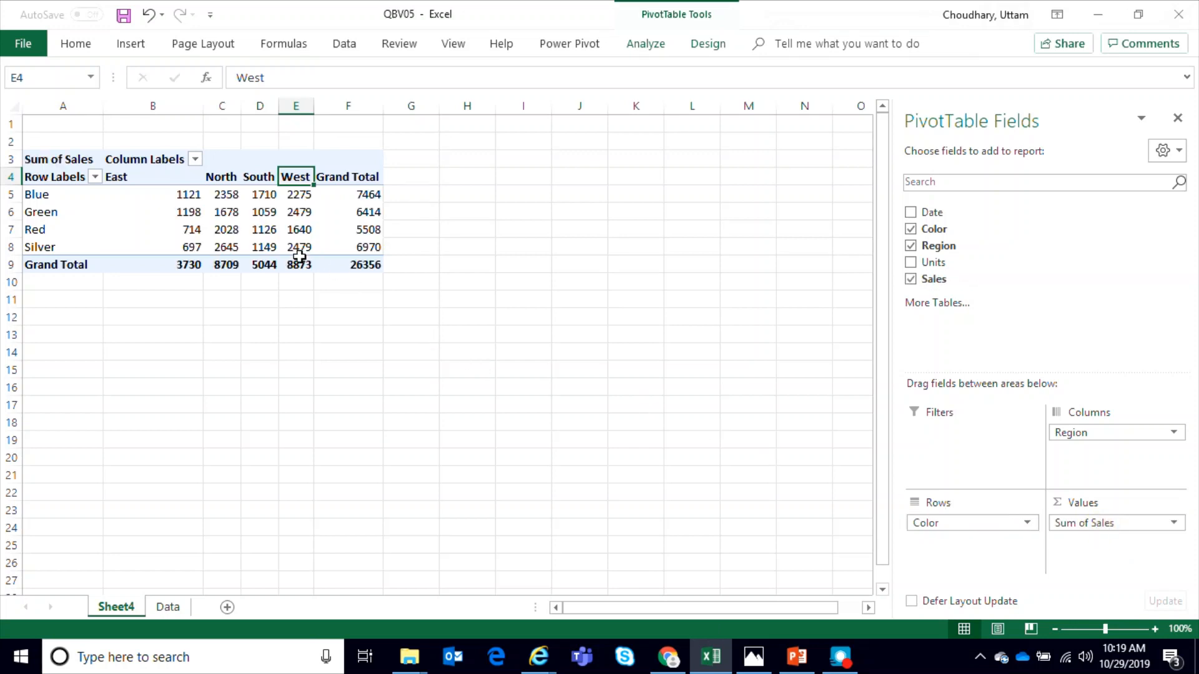
# Step: Examine the sales of Blue in each region and the grand totals of all colors in the PivotTable
pyautogui.click(186, 195)
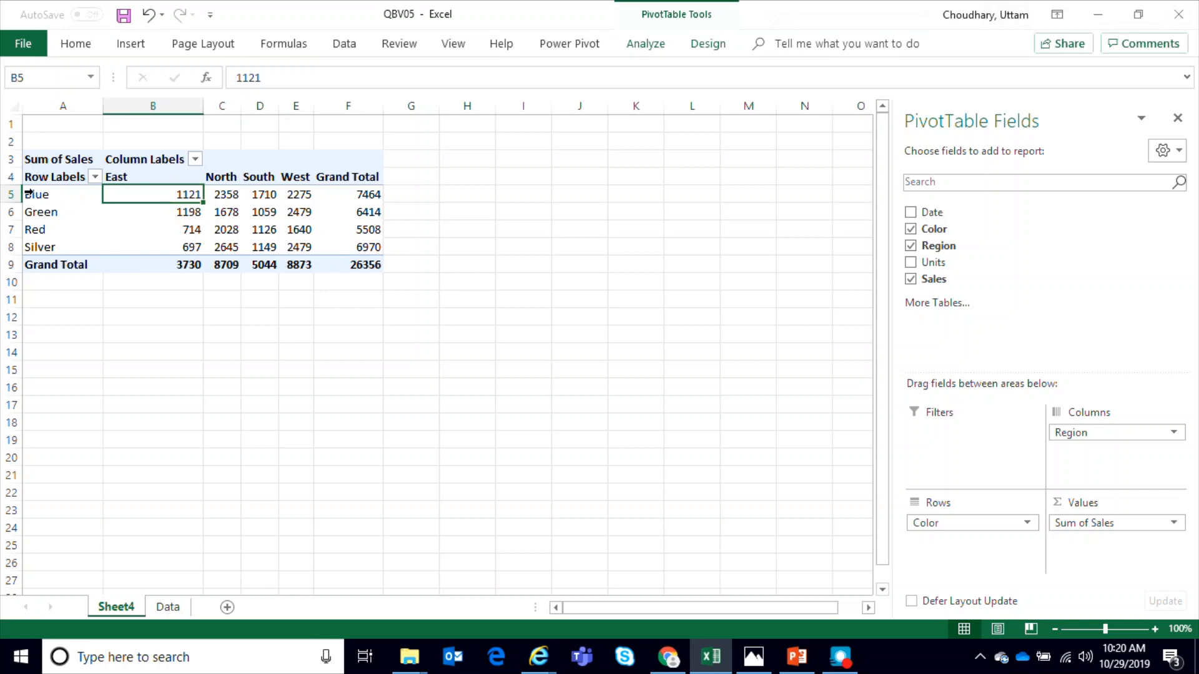
pyautogui.click(60, 195)
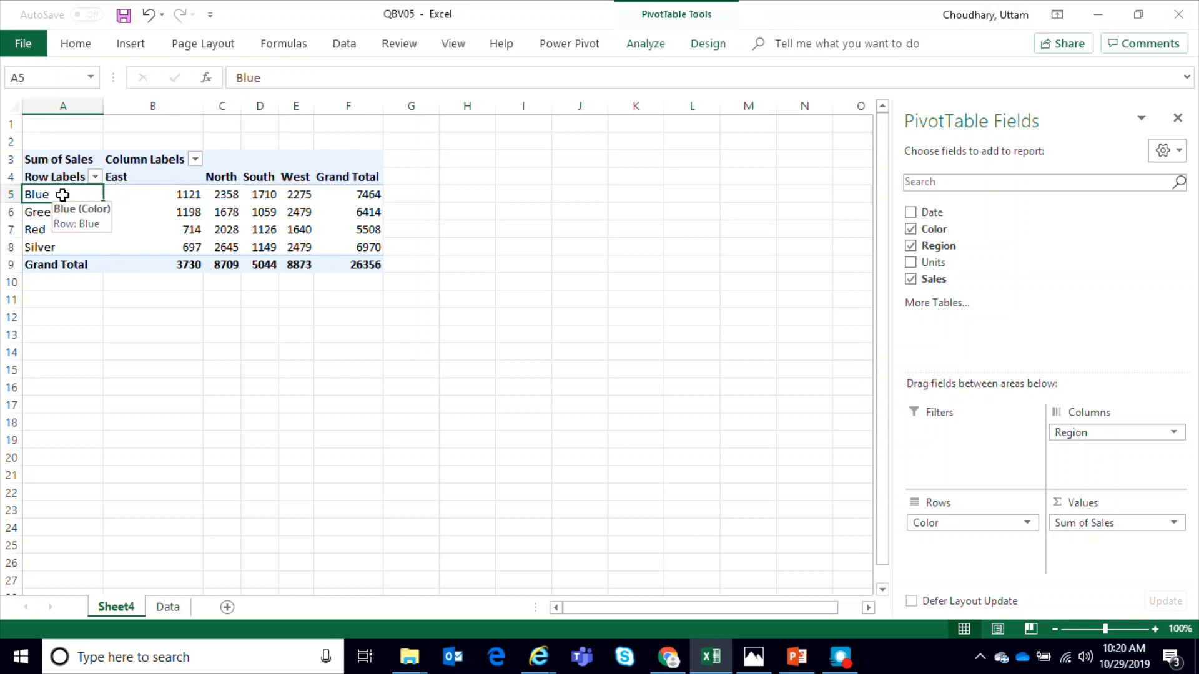
pyautogui.click(153, 193)
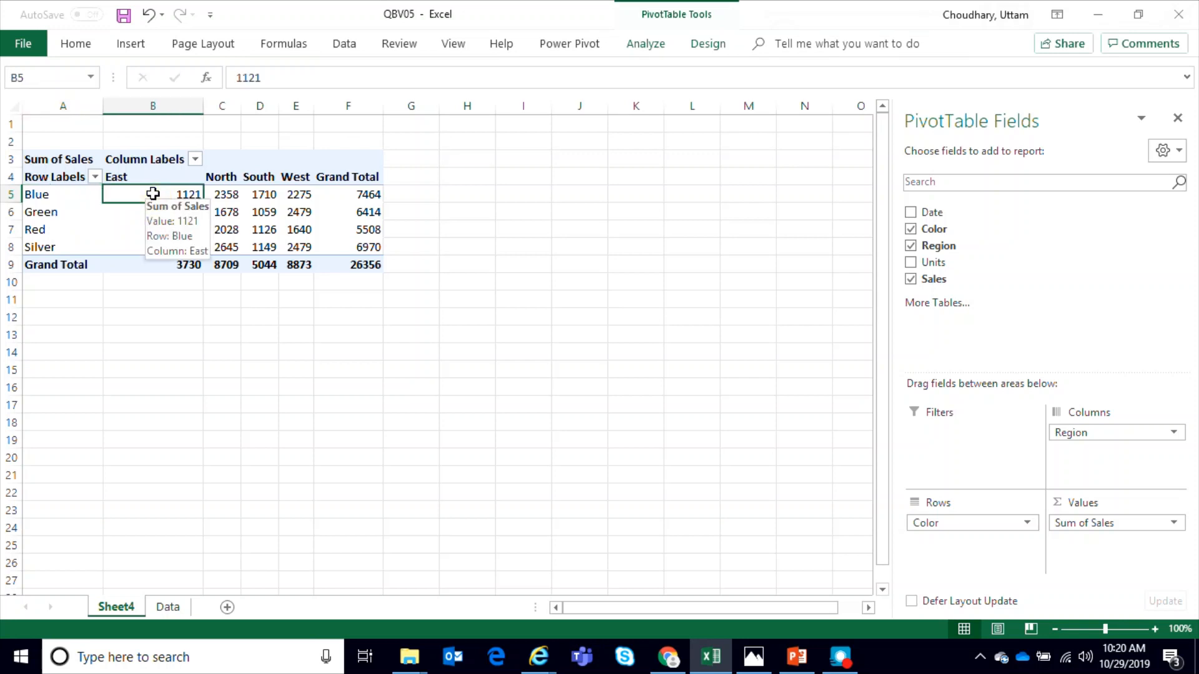
pyautogui.click(218, 197)
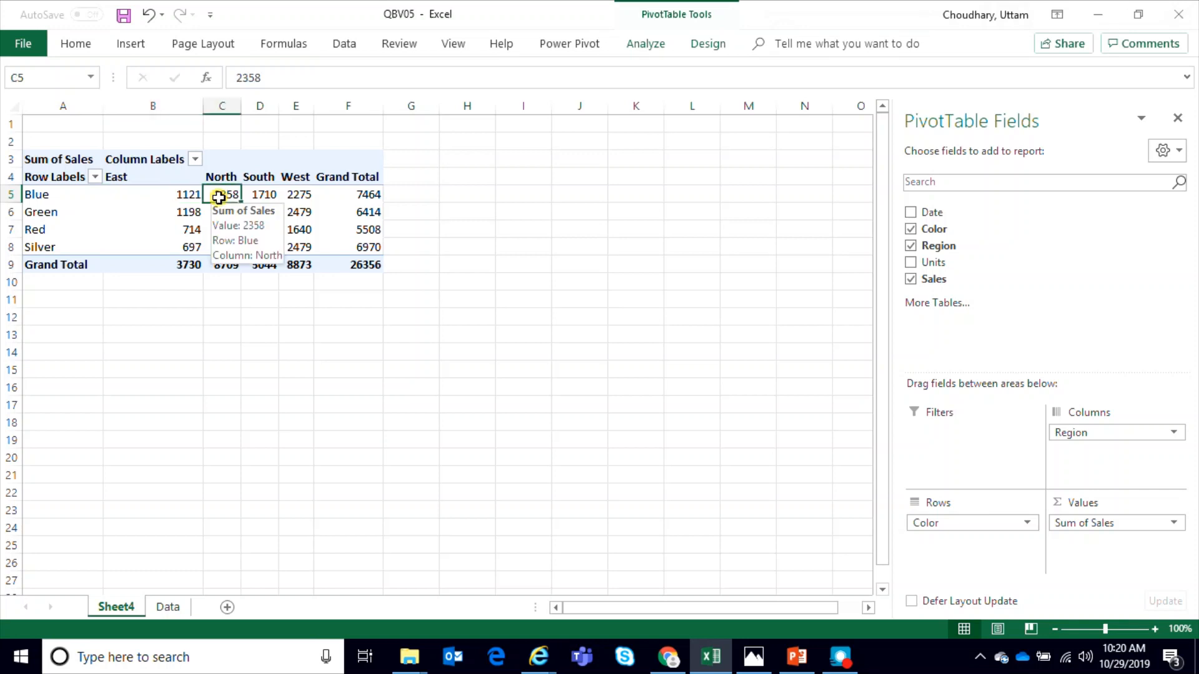
pyautogui.click(261, 195)
pyautogui.click(300, 197)
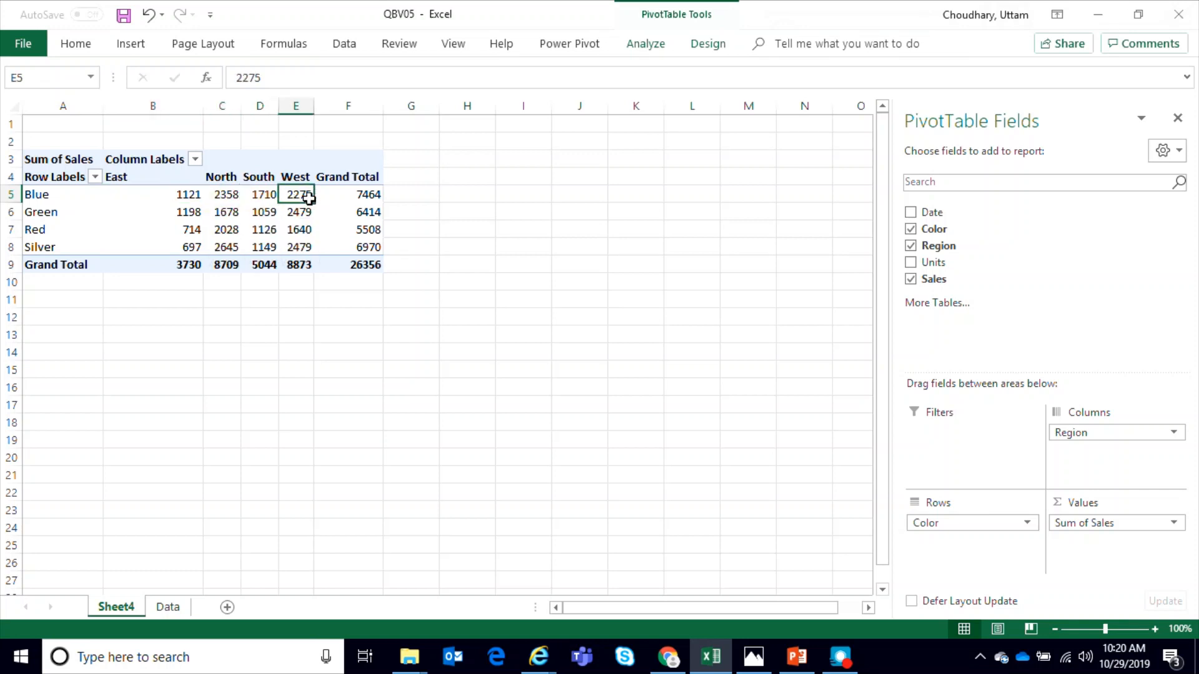
pyautogui.click(367, 195)
pyautogui.moveTo(367, 195); pyautogui.dragTo(367, 247)
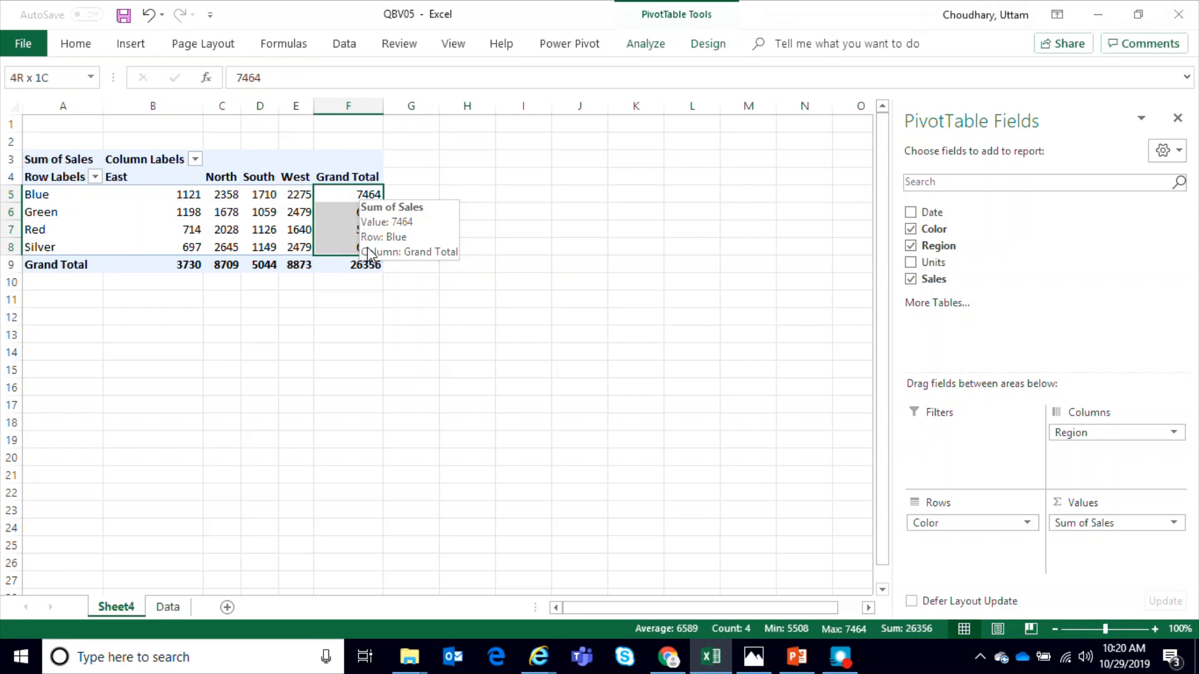
pyautogui.click(443, 187)
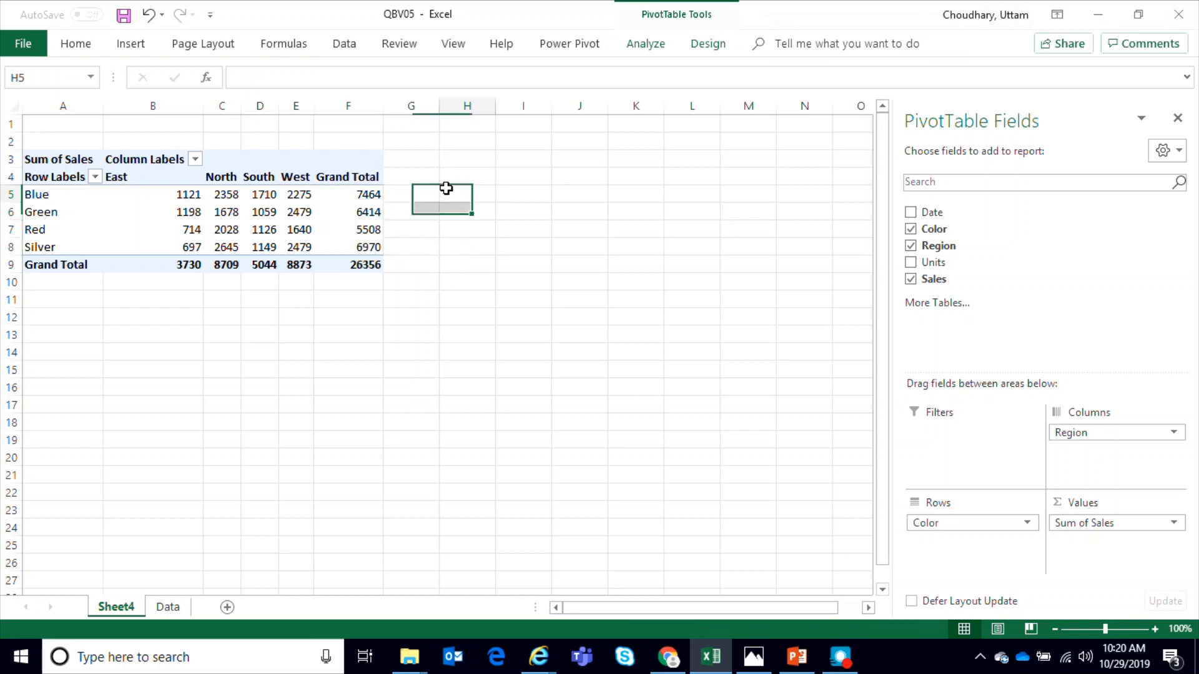
pyautogui.click(365, 193)
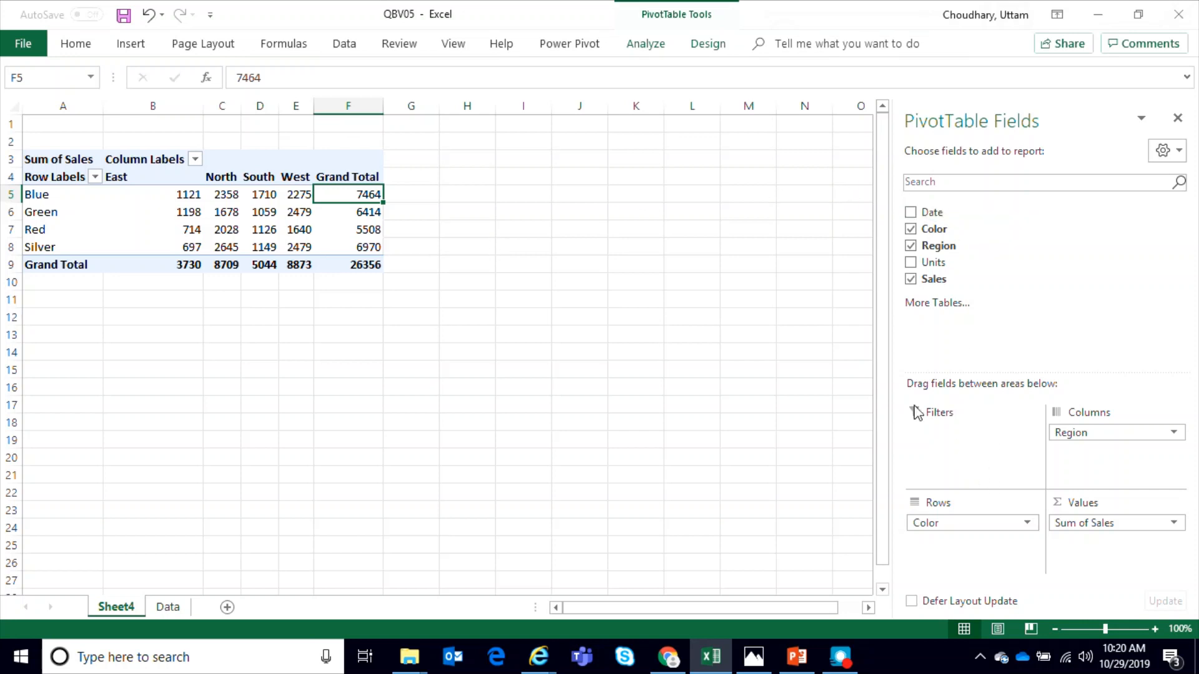
# Step: Add the Date field to the PivotTable's filters and filter the report to 30-Jan-16
pyautogui.moveTo(949, 213); pyautogui.dragTo(958, 447)
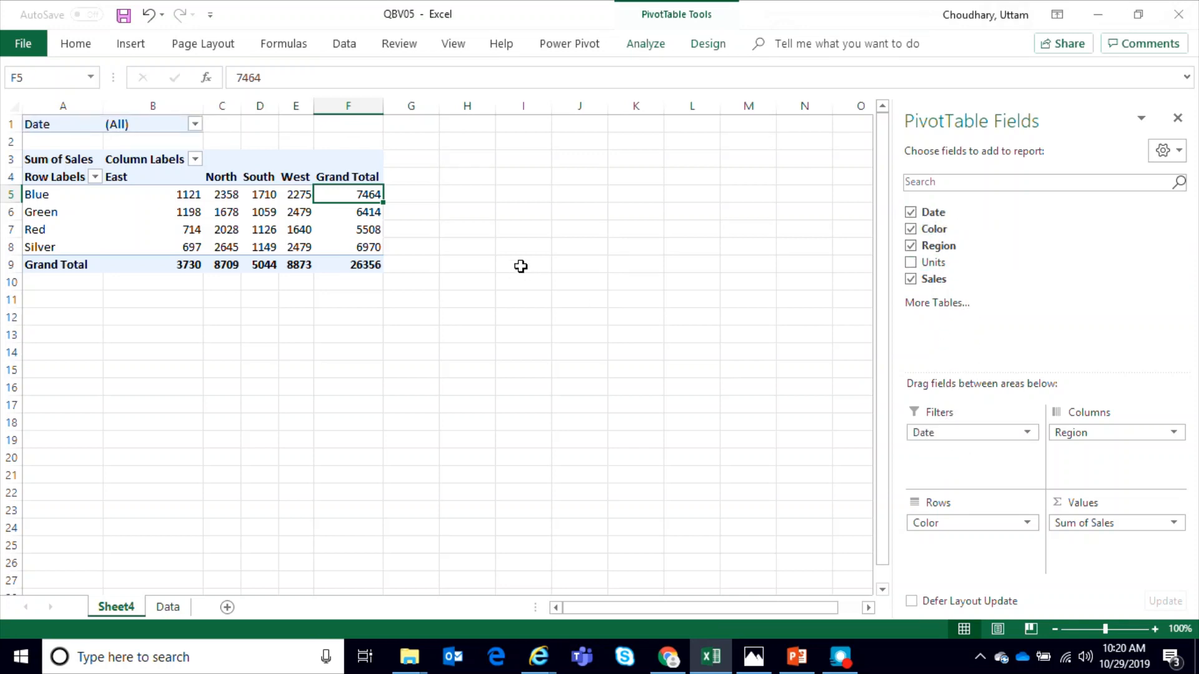
pyautogui.click(195, 124)
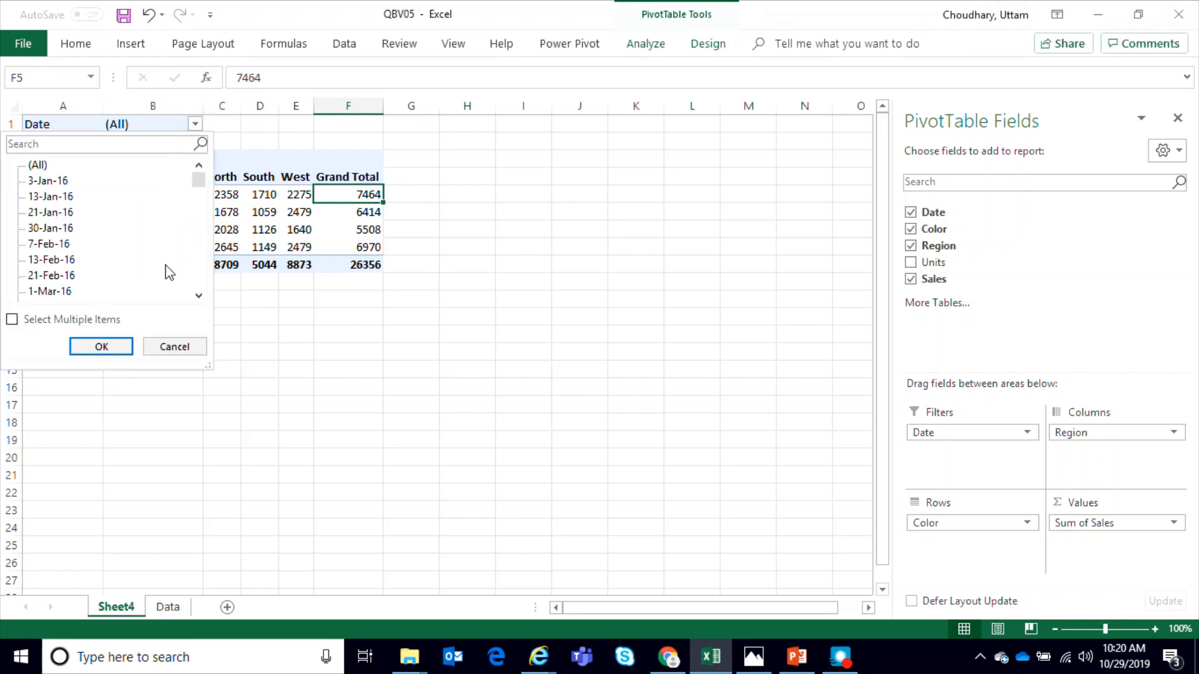
pyautogui.moveTo(199, 186); pyautogui.dragTo(209, 117)
pyautogui.click(58, 229)
pyautogui.click(100, 346)
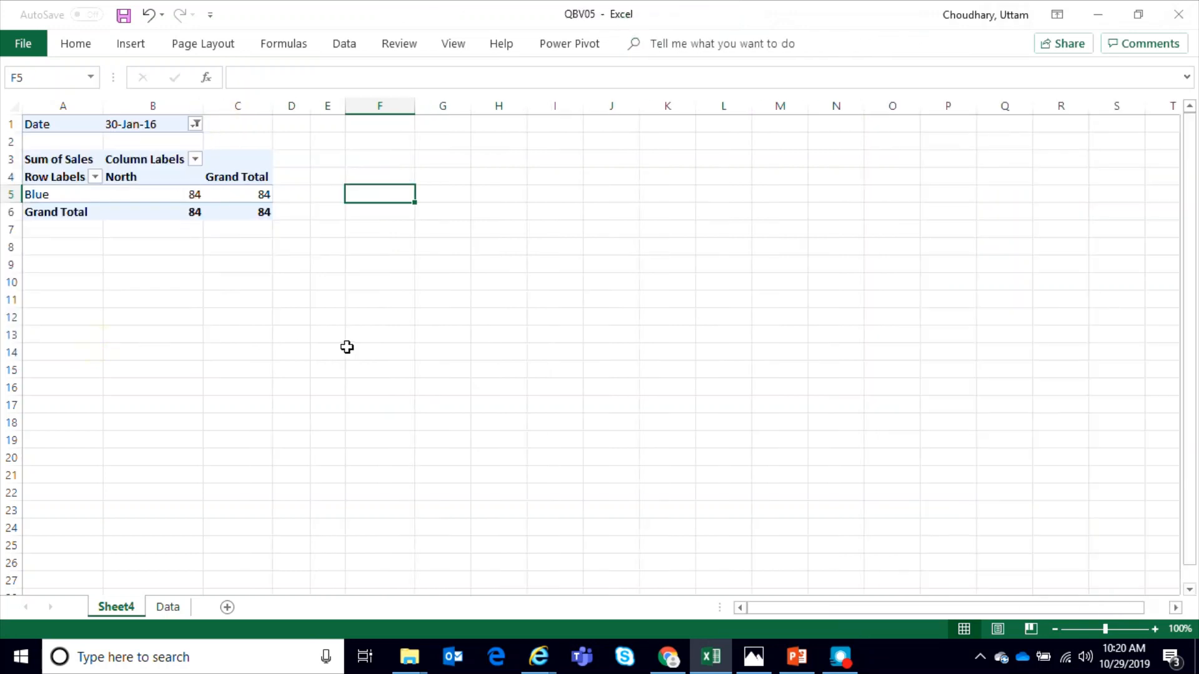
pyautogui.click(43, 194)
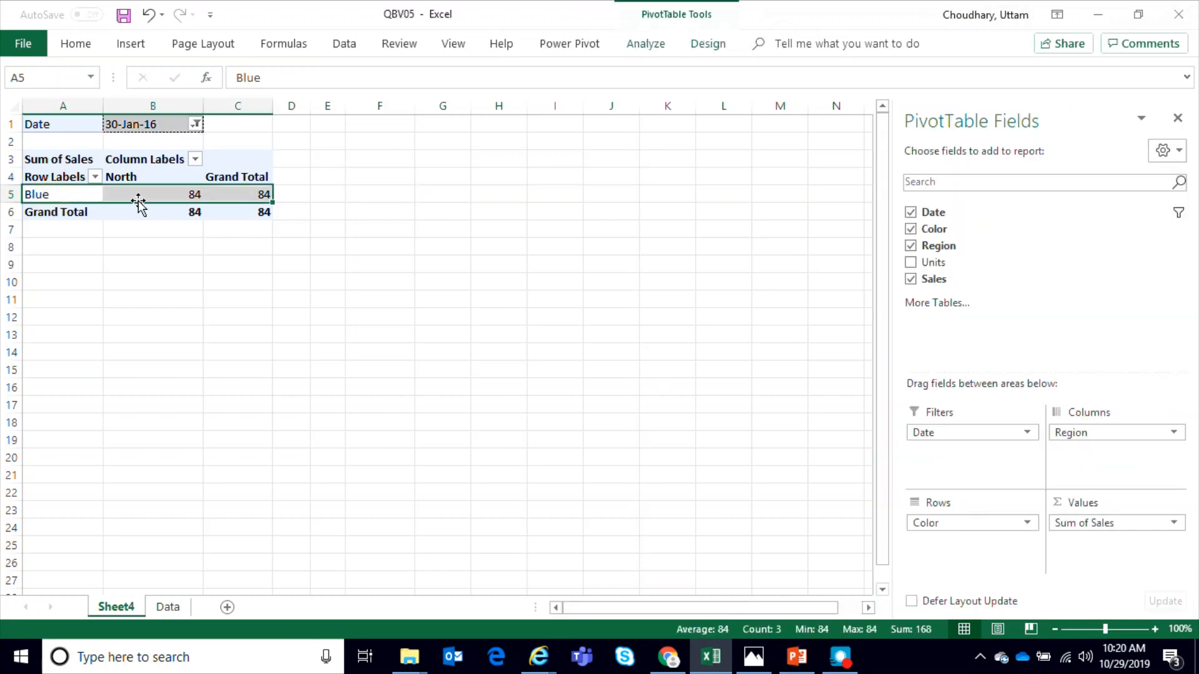
pyautogui.click(168, 194)
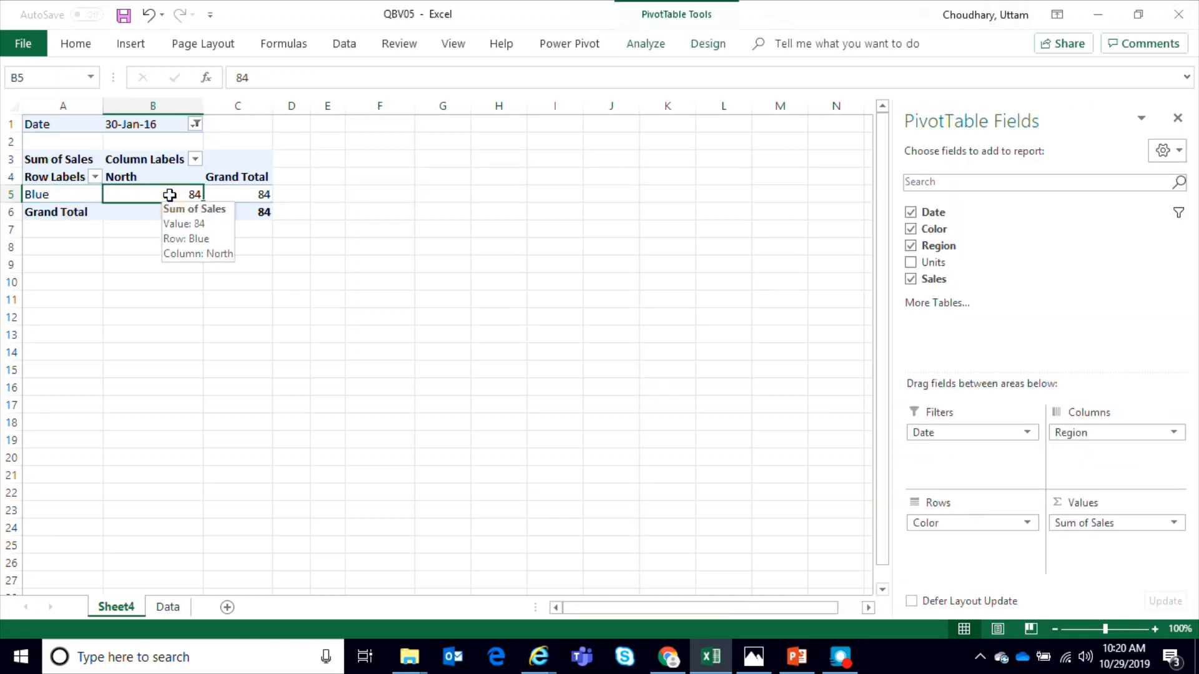
# Step: Allow multiple items in the Date filter and also include 7-Feb-16, 13-Feb-16, 21-Feb-16 and 1-Mar-16
pyautogui.click(189, 130)
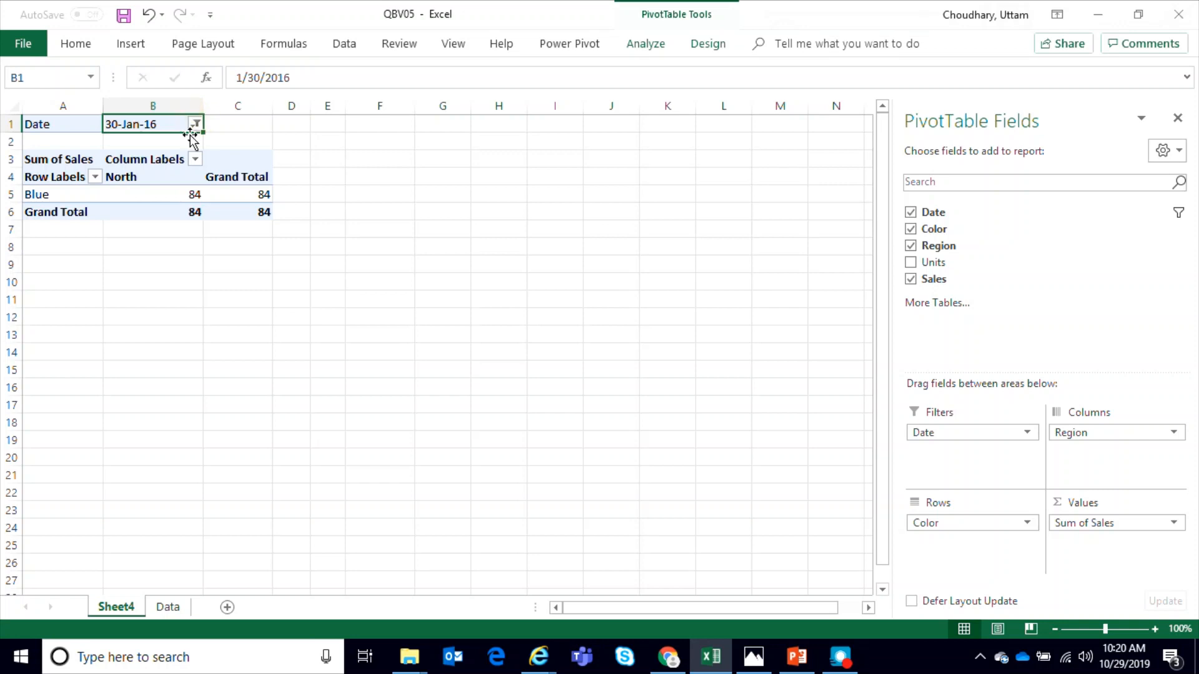
pyautogui.click(194, 124)
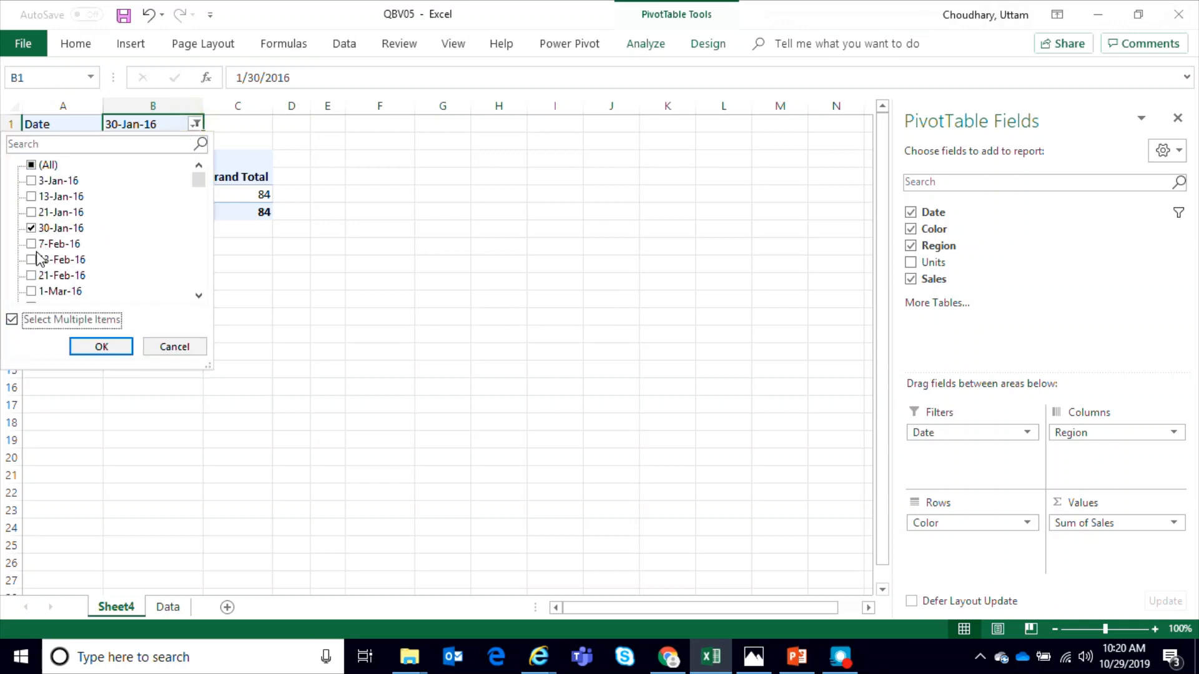
pyautogui.click(32, 243)
pyautogui.click(32, 259)
pyautogui.click(31, 275)
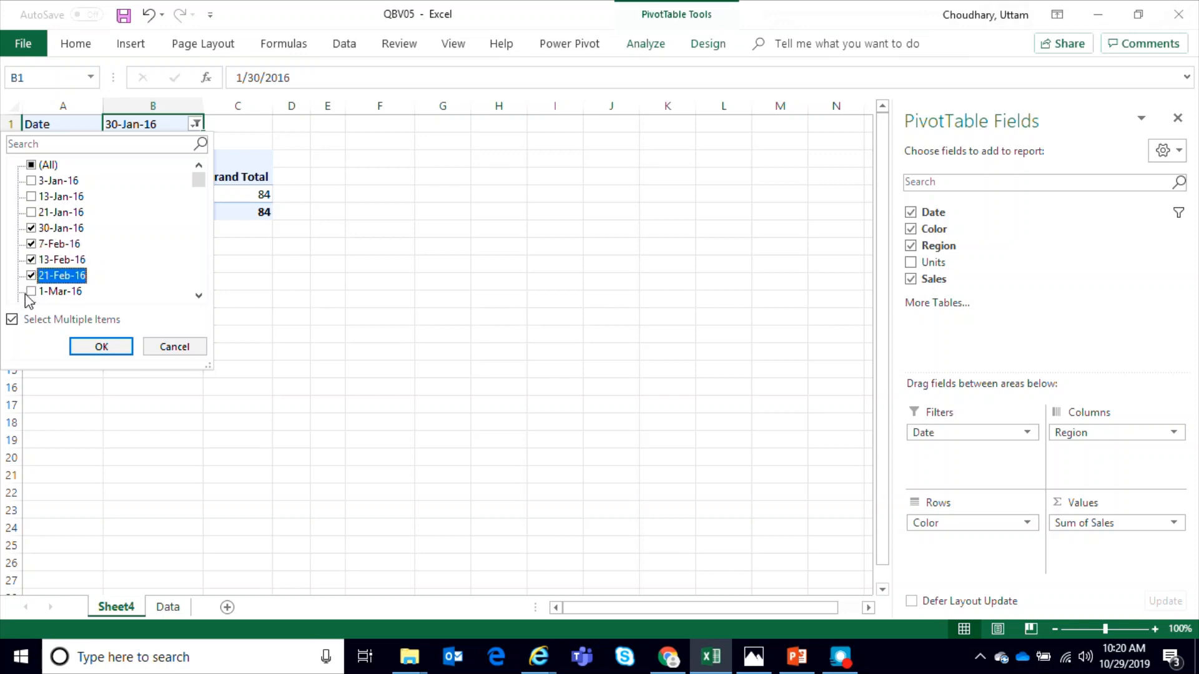
pyautogui.click(29, 291)
pyautogui.click(95, 348)
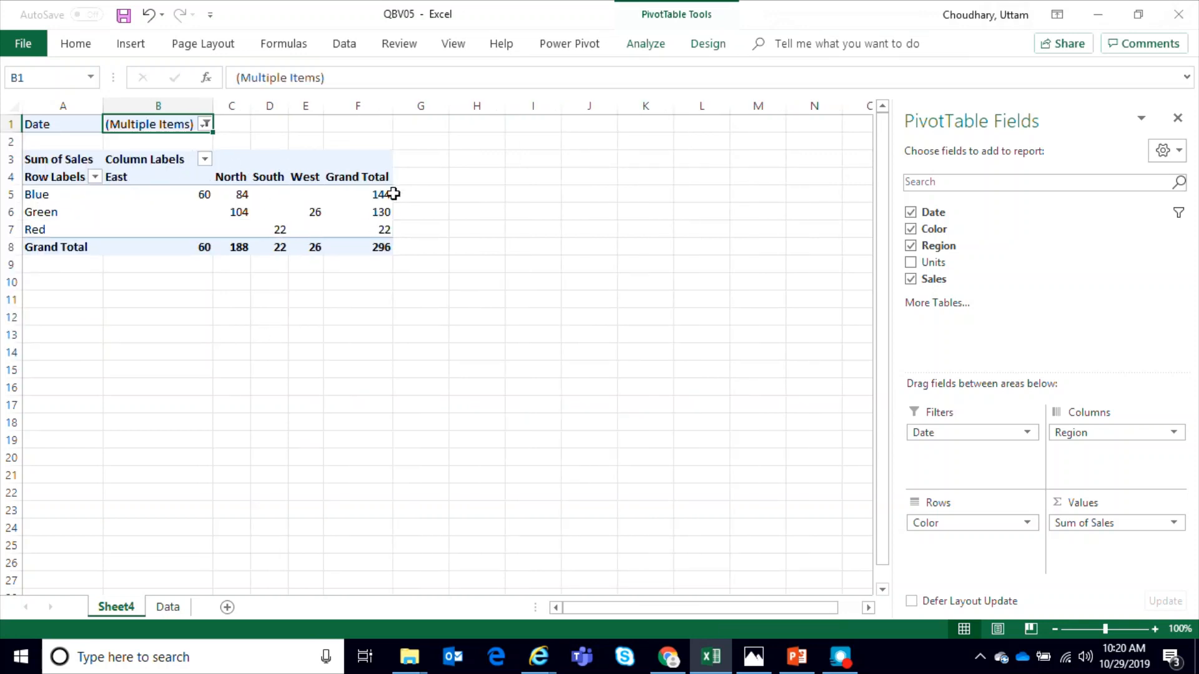
# Step: Reset the PivotTable's Date filter to include all dates
pyautogui.click(205, 123)
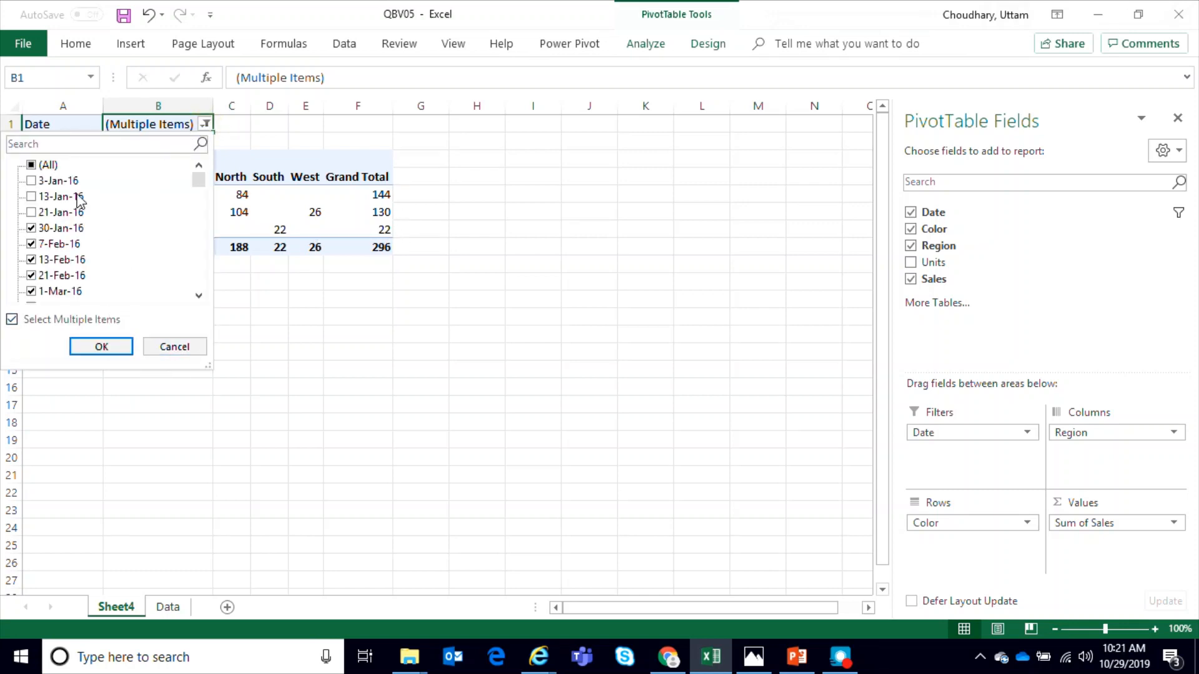
pyautogui.click(31, 165)
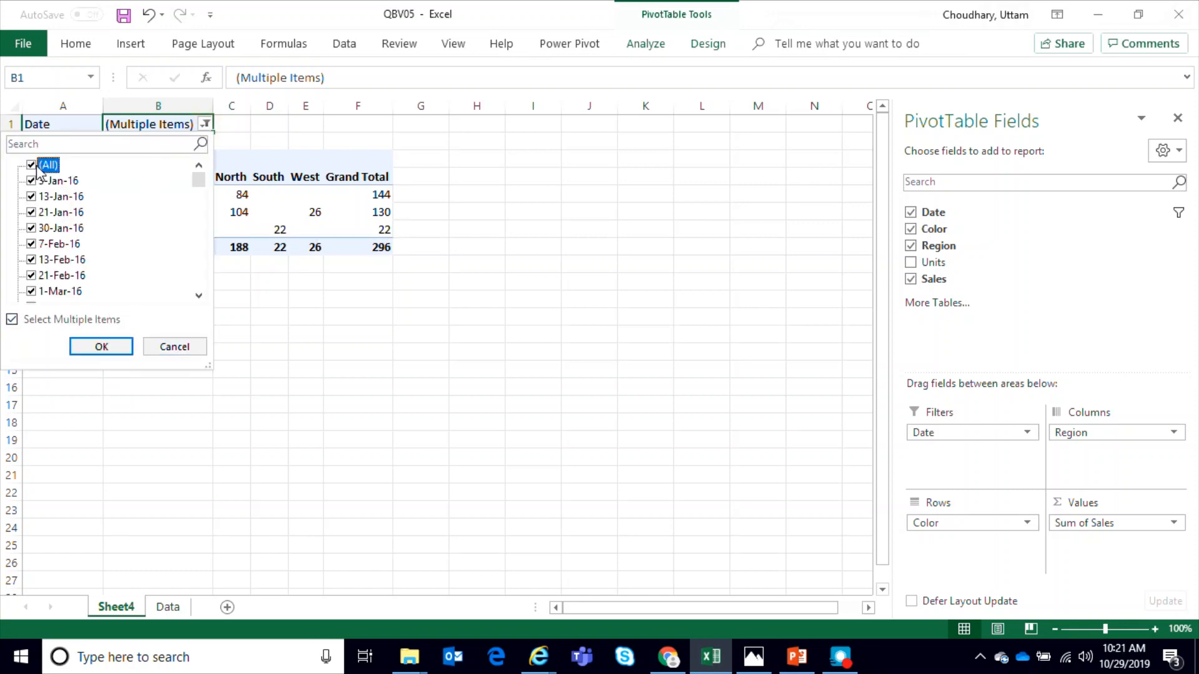
pyautogui.click(100, 348)
pyautogui.click(238, 214)
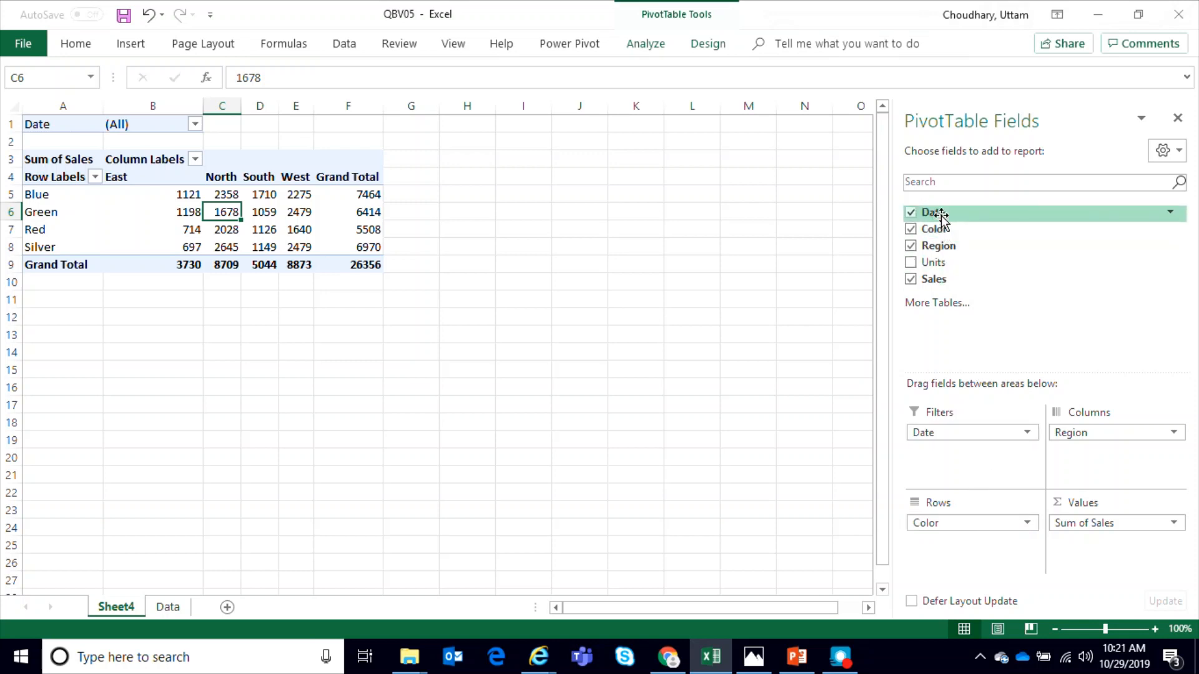
# Step: Remove the Color field from the PivotTable's rows and move the Date field from the filters to the rows
pyautogui.click(962, 432)
pyautogui.click(976, 475)
pyautogui.moveTo(974, 521); pyautogui.dragTo(981, 271)
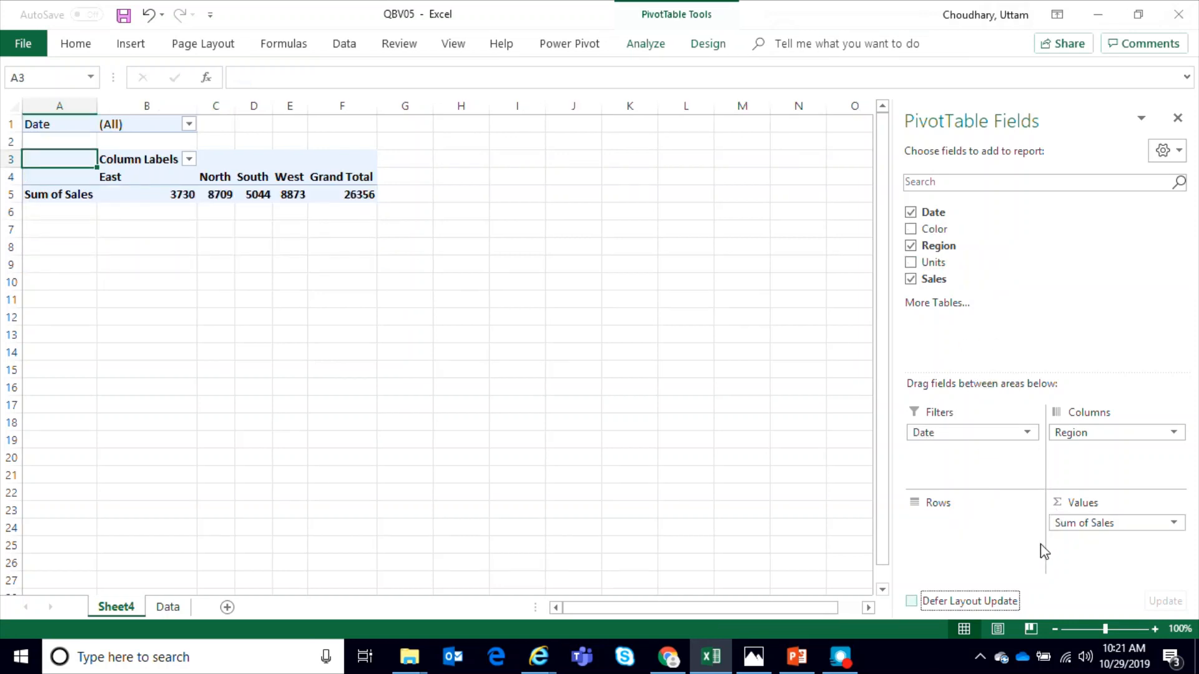
pyautogui.moveTo(937, 436); pyautogui.dragTo(965, 543)
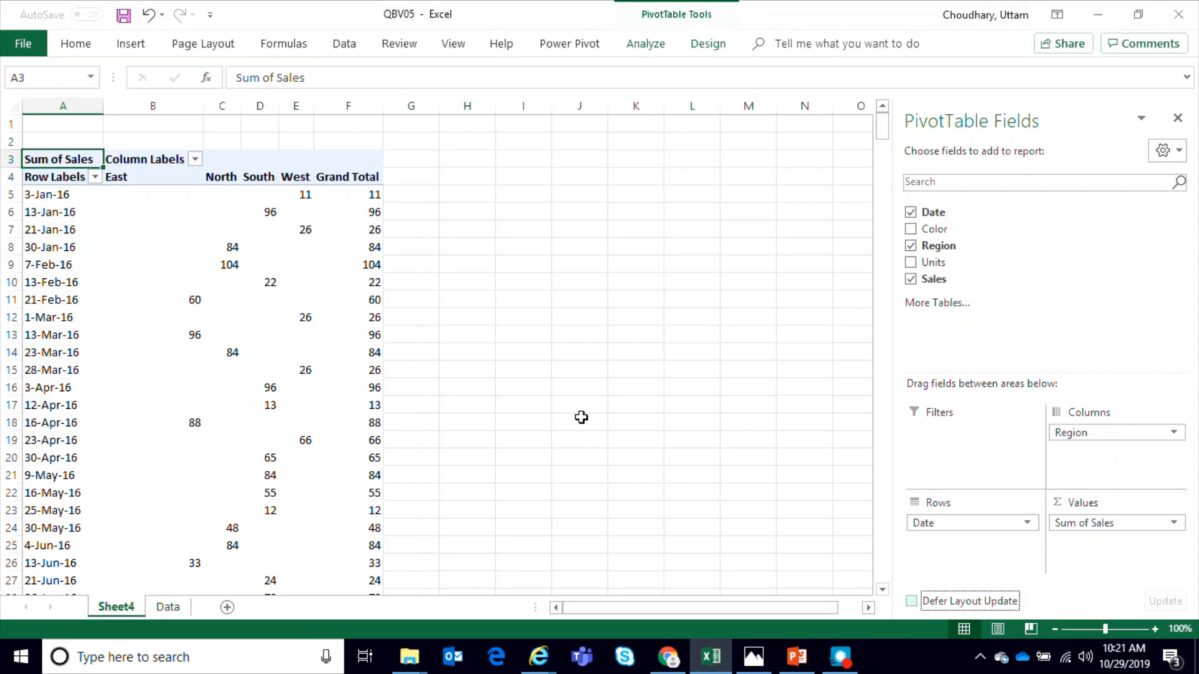
pyautogui.scroll(-9, 227, 404)
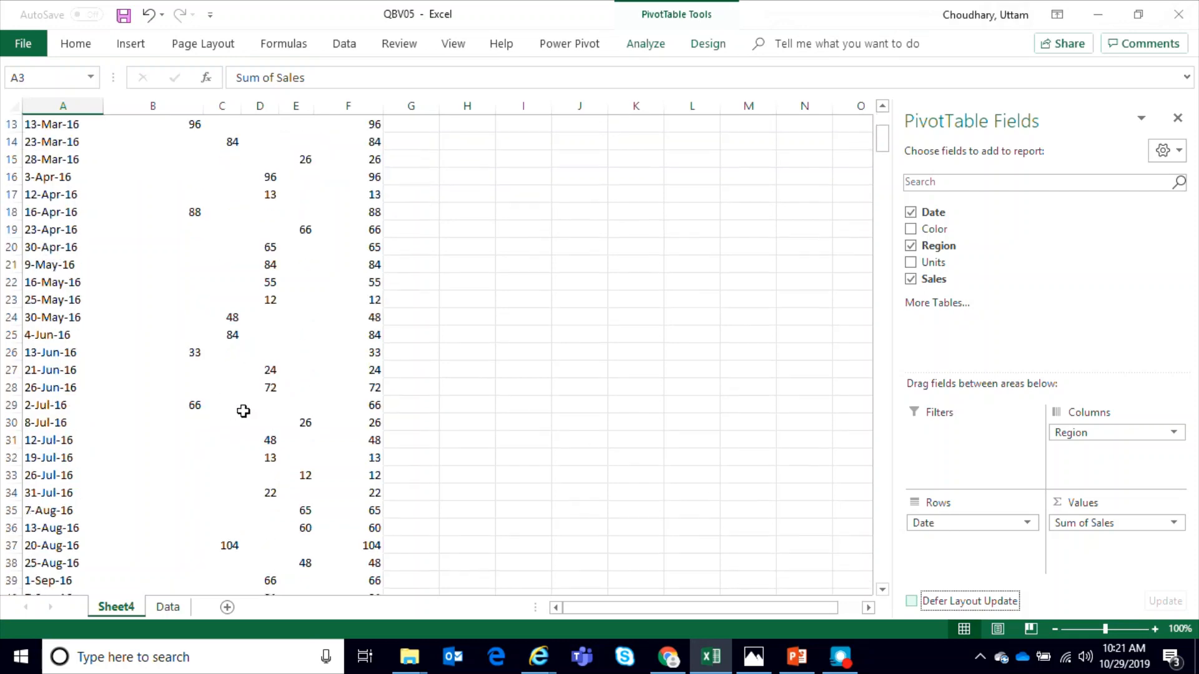
pyautogui.scroll(-18, 265, 433)
pyautogui.scroll(19, 266, 429)
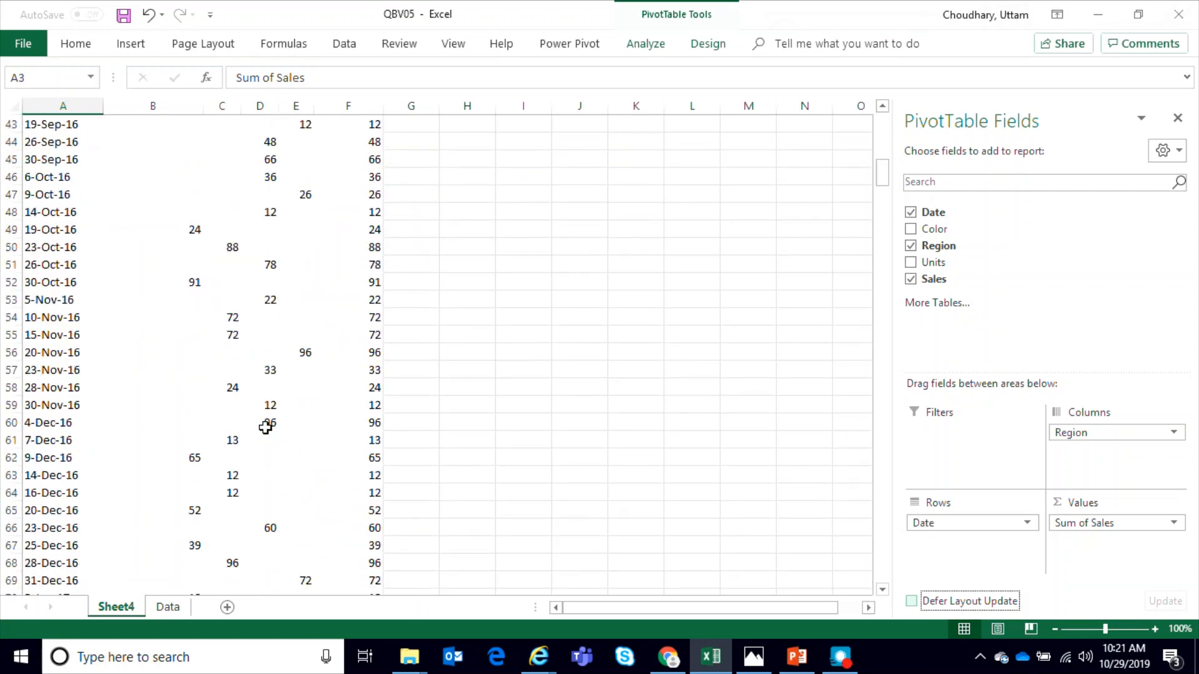
pyautogui.scroll(8, 265, 427)
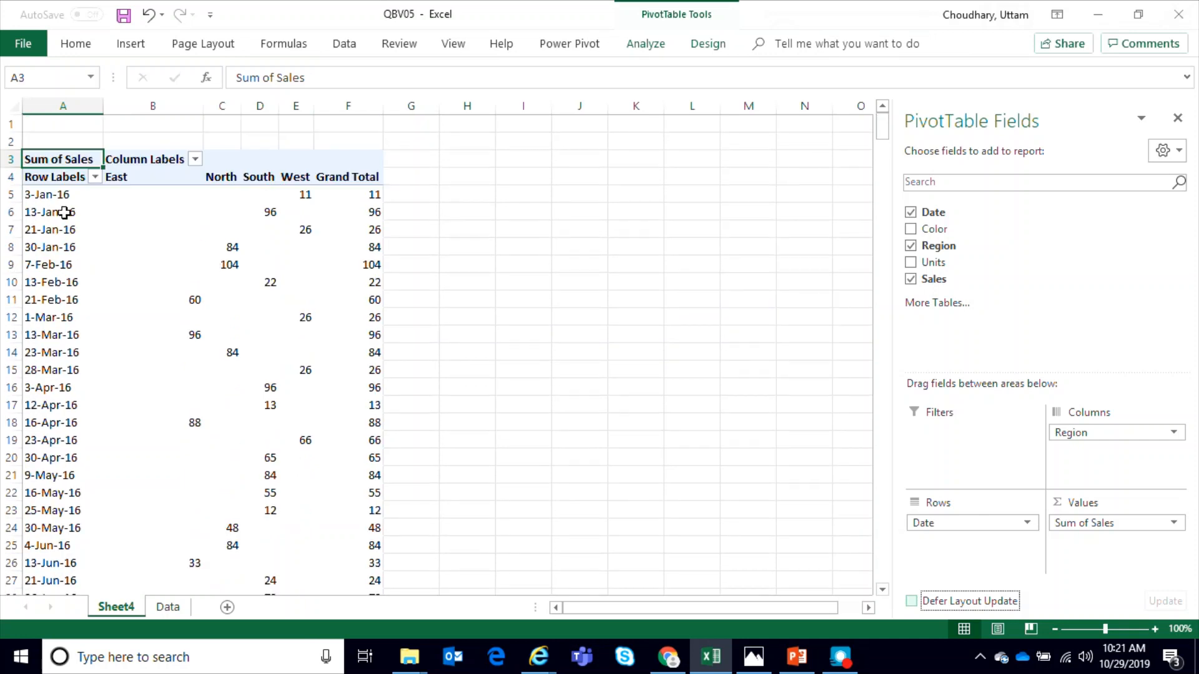
# Step: Group the PivotTable's row dates by months, quarters and years
pyautogui.click(55, 197)
pyautogui.moveTo(326, 368)
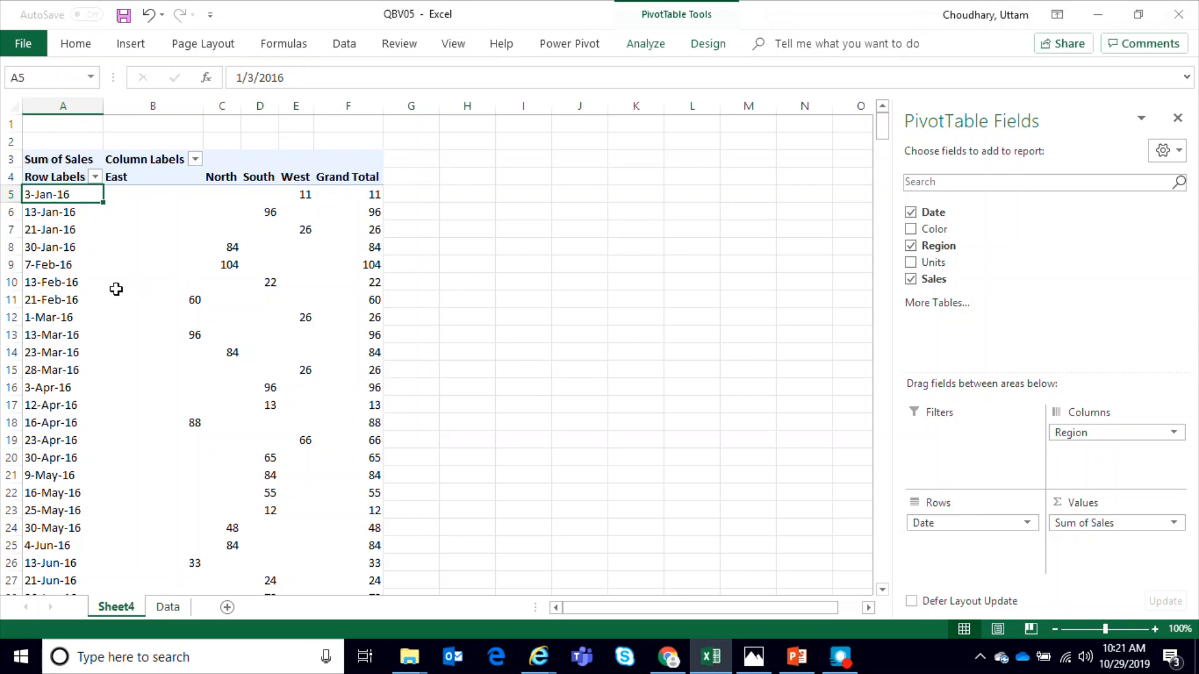
pyautogui.rightClick(61, 198)
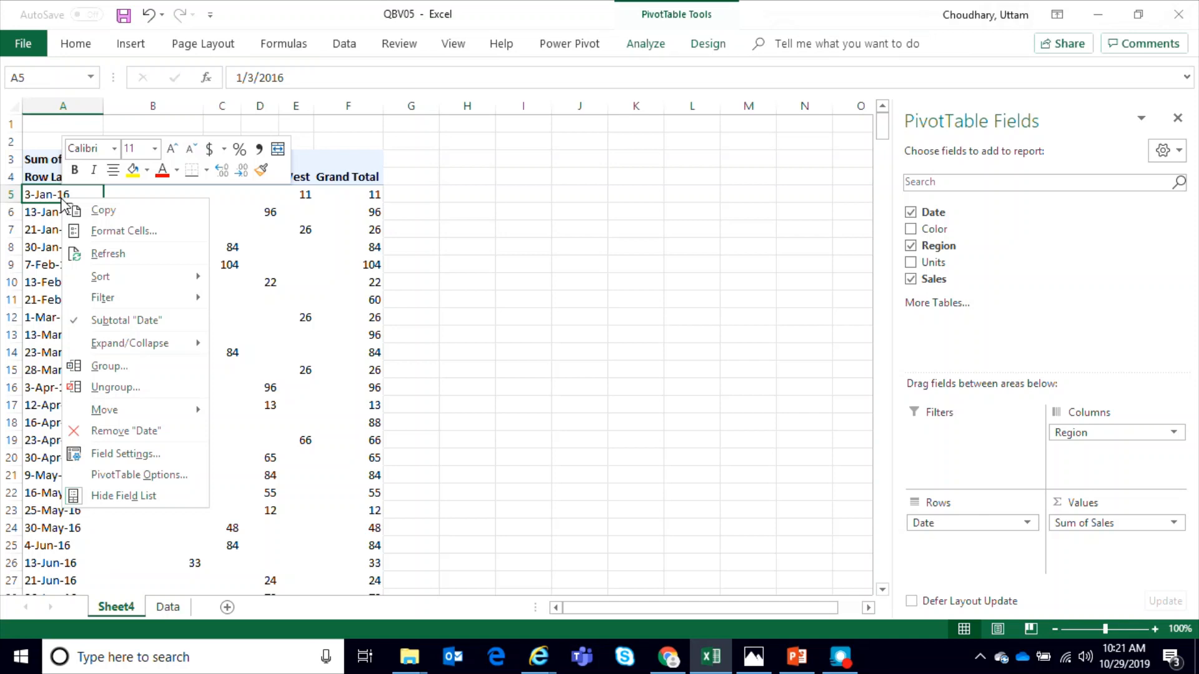
pyautogui.click(125, 366)
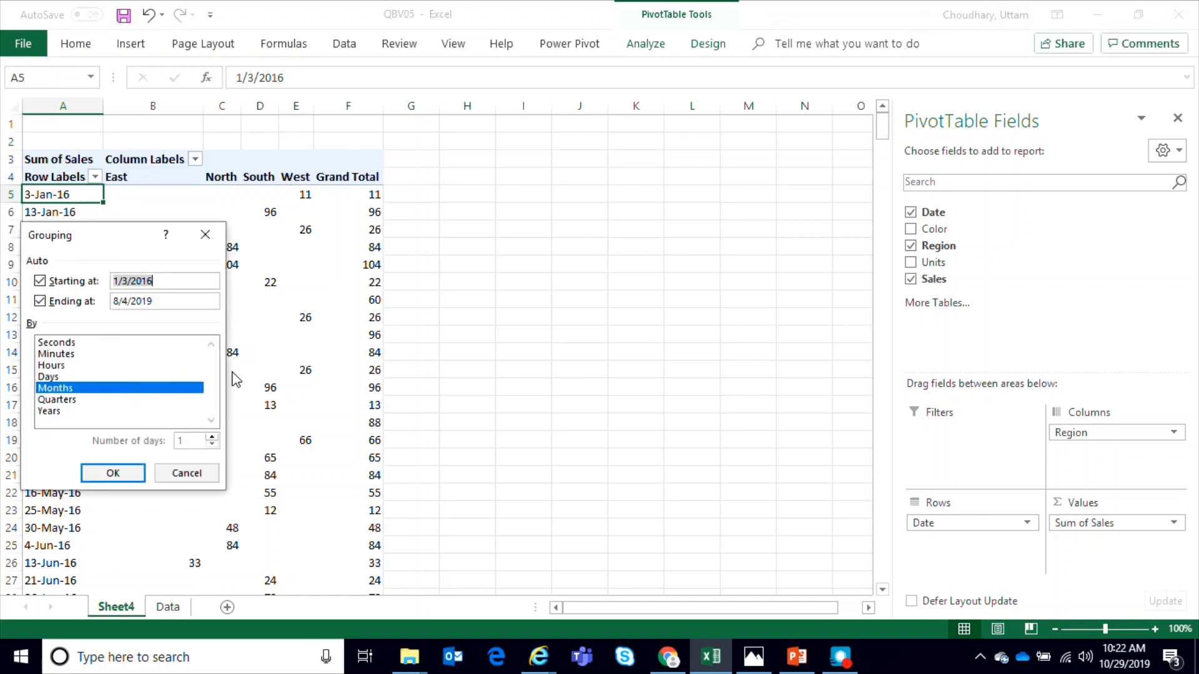
pyautogui.moveTo(118, 231); pyautogui.dragTo(344, 156)
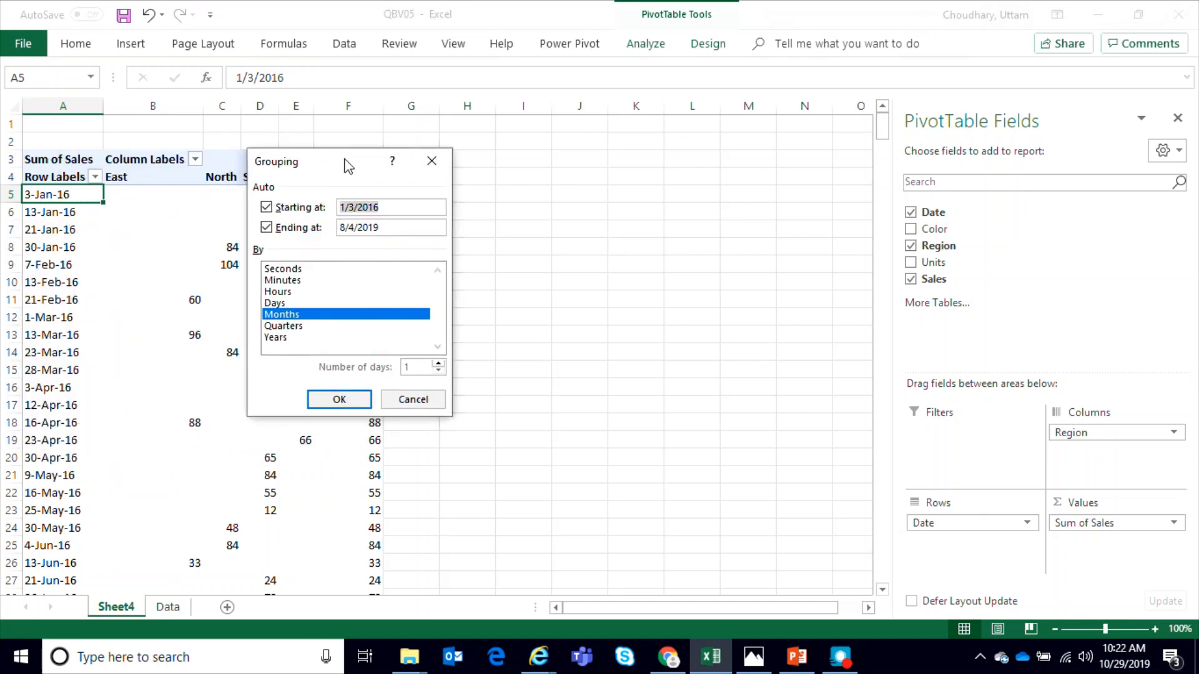
pyautogui.click(294, 327)
pyautogui.click(289, 338)
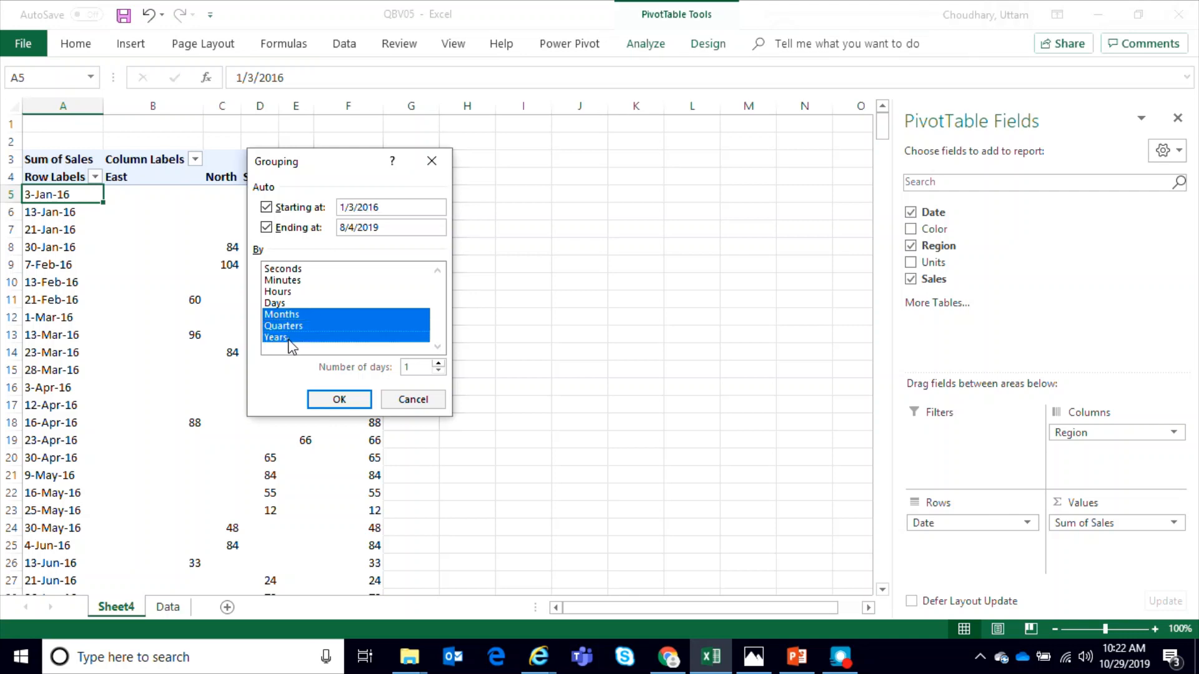
pyautogui.click(340, 401)
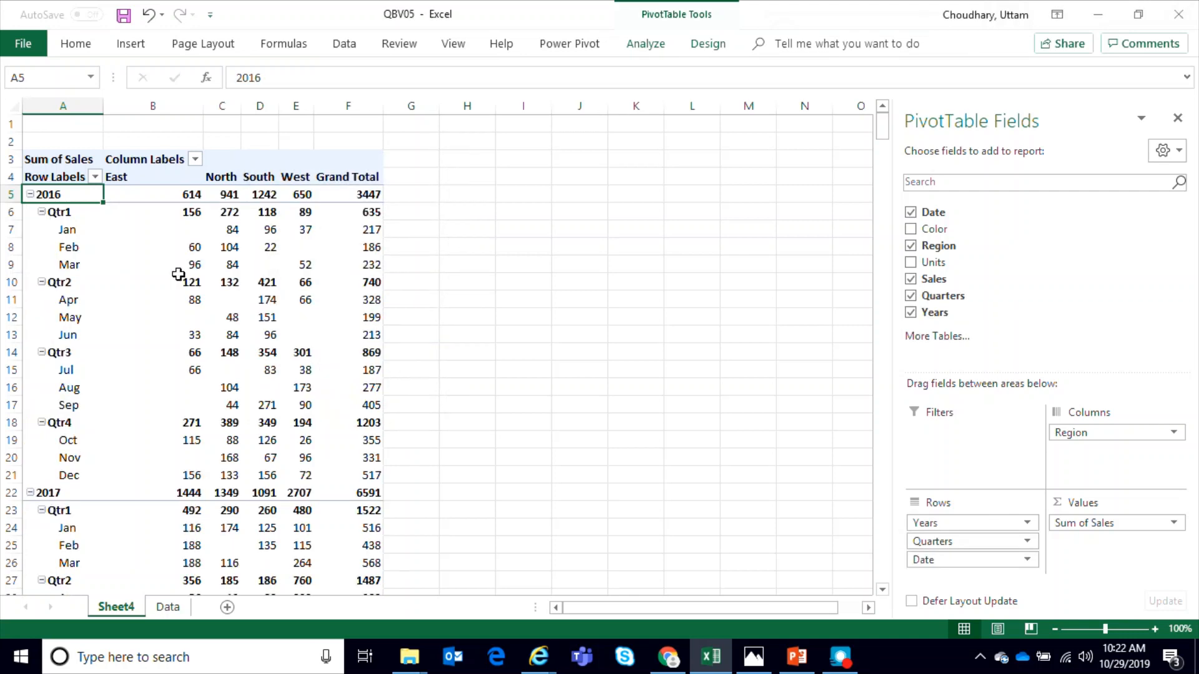
# Step: Collapse Qtr1, Qtr2, Qtr3 and Qtr4 in the PivotTable rows to hide their months
pyautogui.click(42, 212)
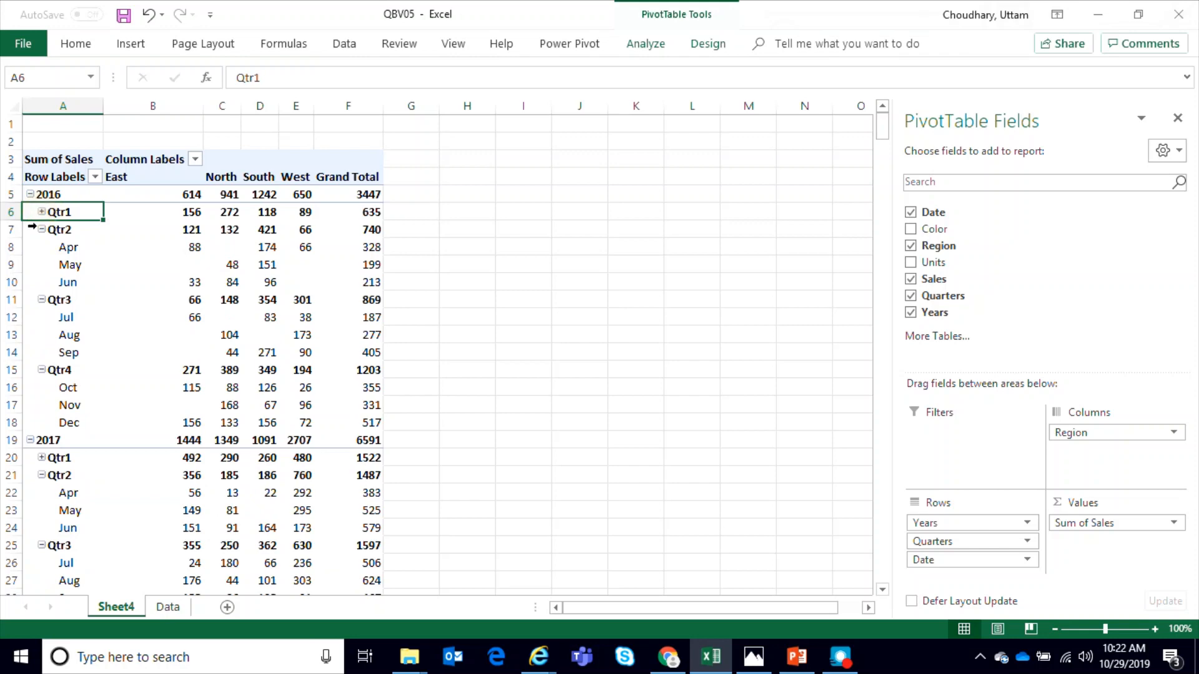
pyautogui.click(41, 230)
pyautogui.click(42, 247)
pyautogui.click(41, 265)
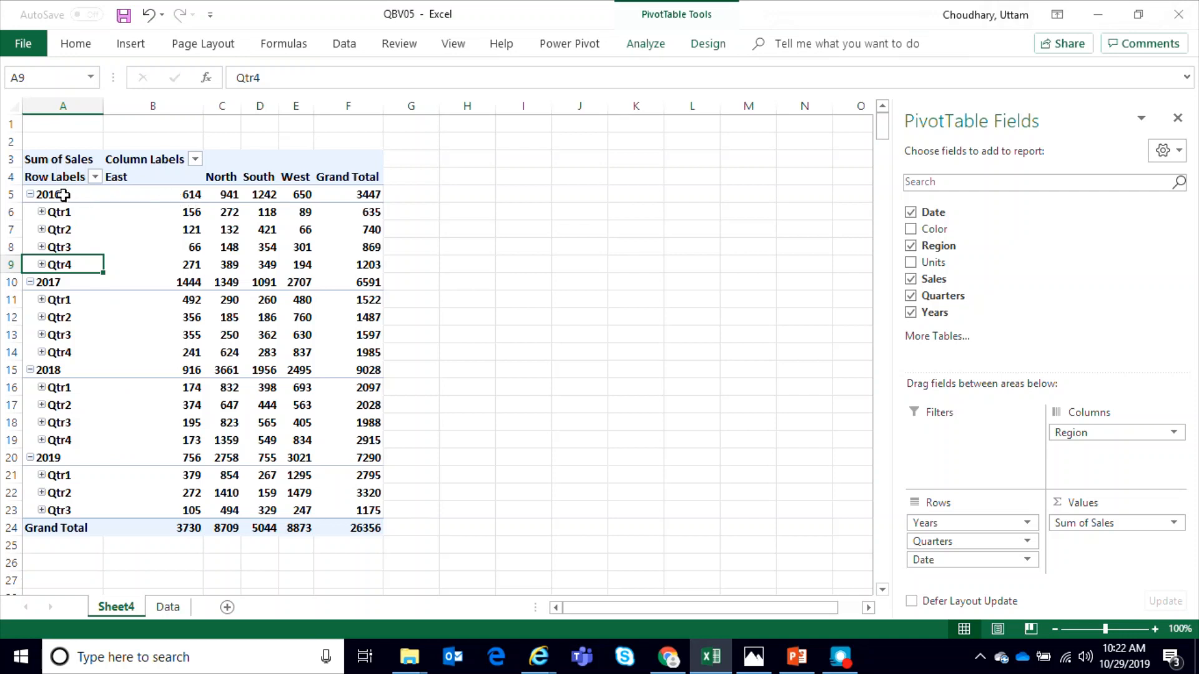
# Step: Examine the 2016 sales of each region for the whole year and for its Qtr1 and Qtr2
pyautogui.moveTo(181, 197)
pyautogui.moveTo(183, 196); pyautogui.dragTo(292, 194)
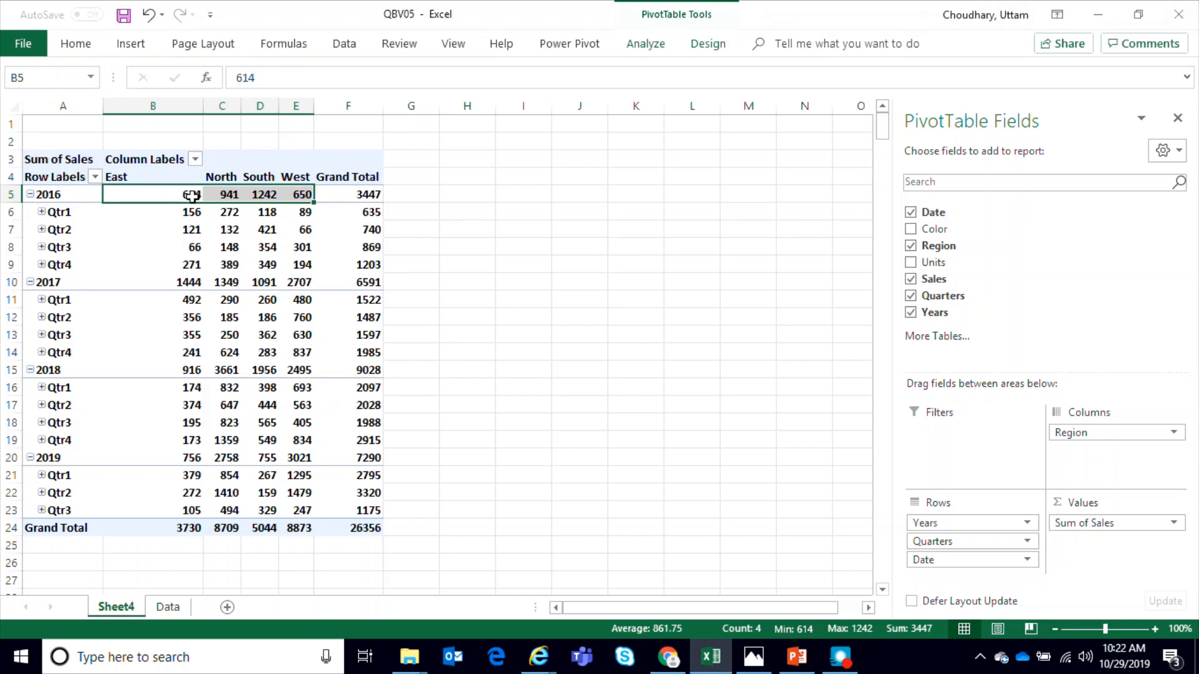
pyautogui.click(229, 203)
pyautogui.click(271, 197)
pyautogui.click(302, 194)
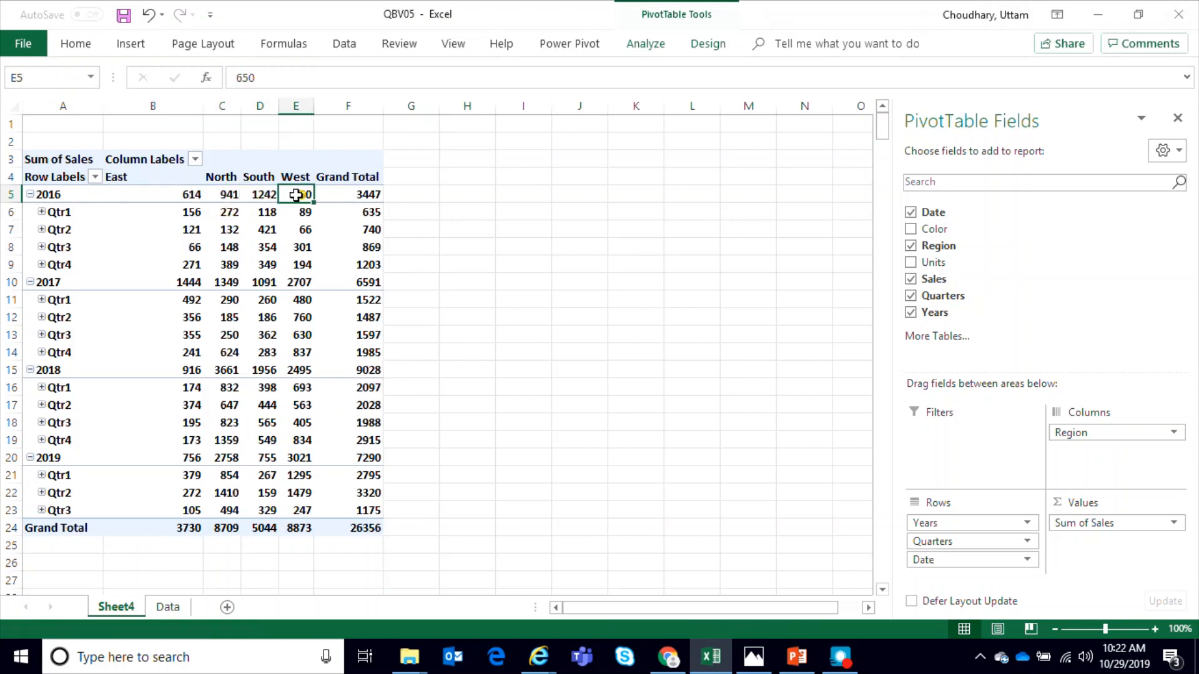
pyautogui.moveTo(178, 214)
pyautogui.moveTo(189, 214); pyautogui.dragTo(296, 209)
pyautogui.click(189, 231)
pyautogui.moveTo(189, 231); pyautogui.dragTo(293, 231)
pyautogui.moveTo(291, 232)
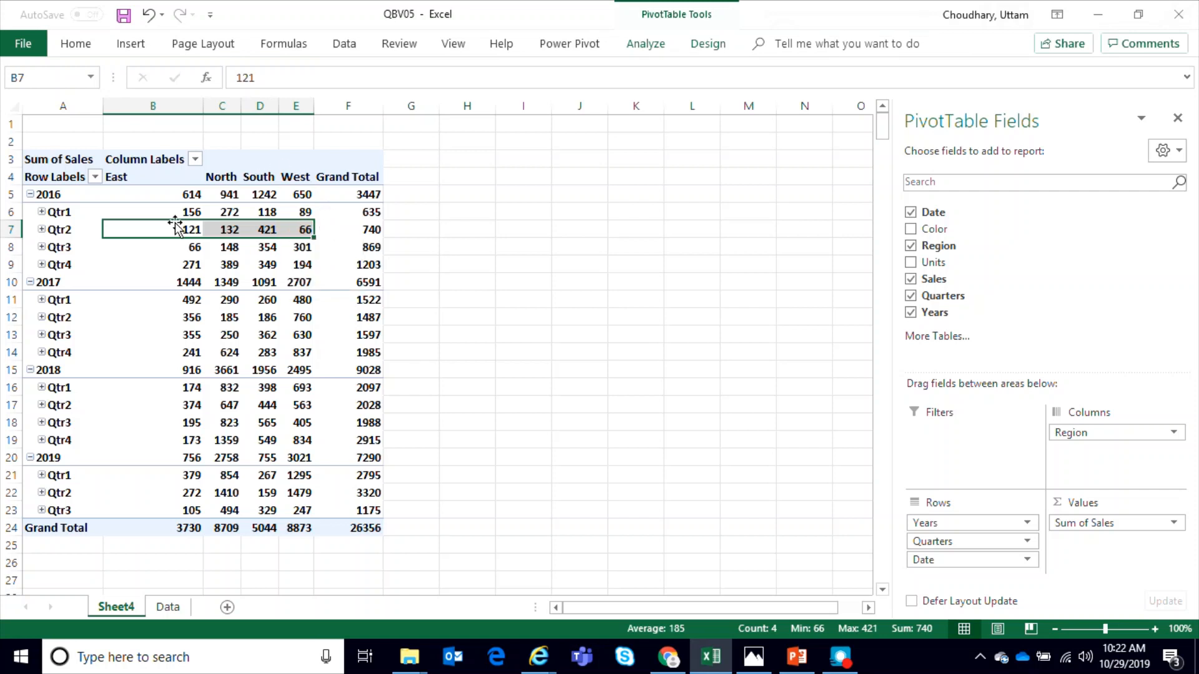
# Step: Remove quarters from the date grouping, keeping only months and years
pyautogui.rightClick(56, 216)
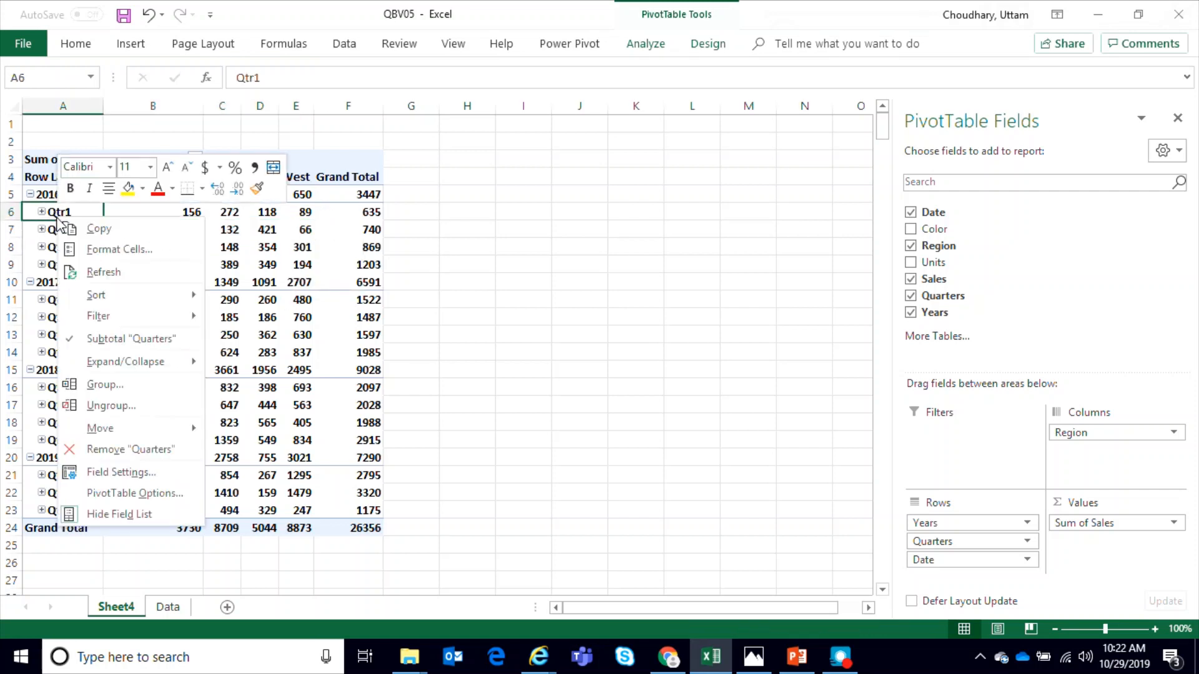
pyautogui.click(133, 381)
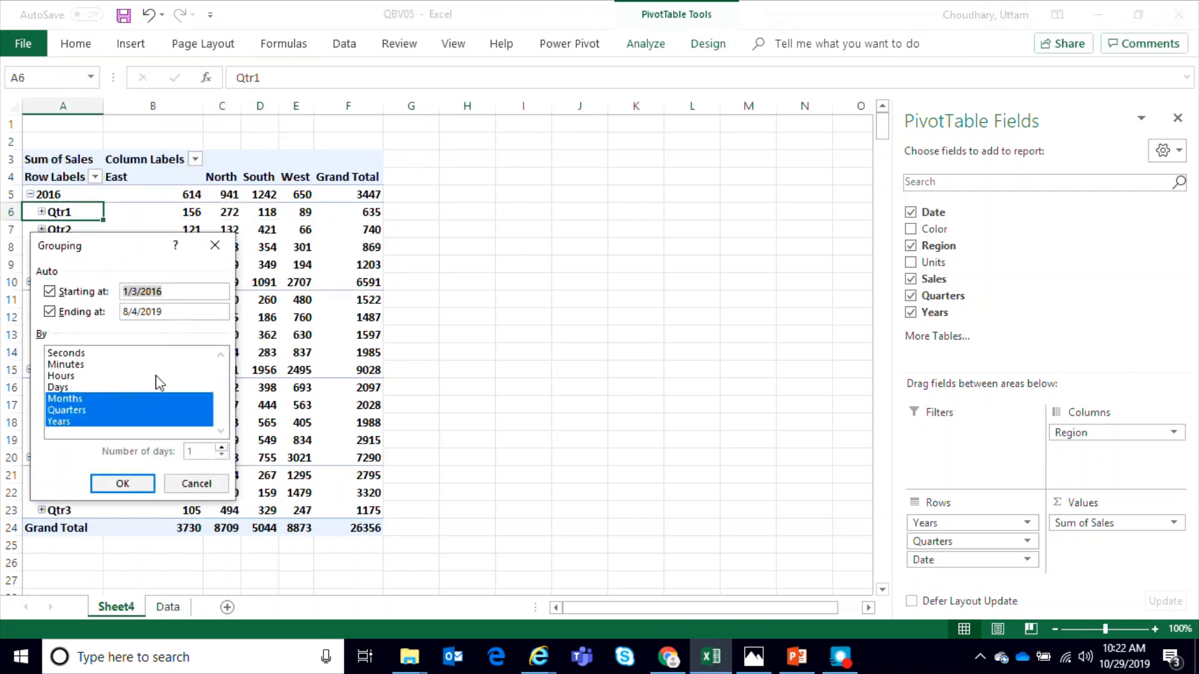
pyautogui.click(94, 409)
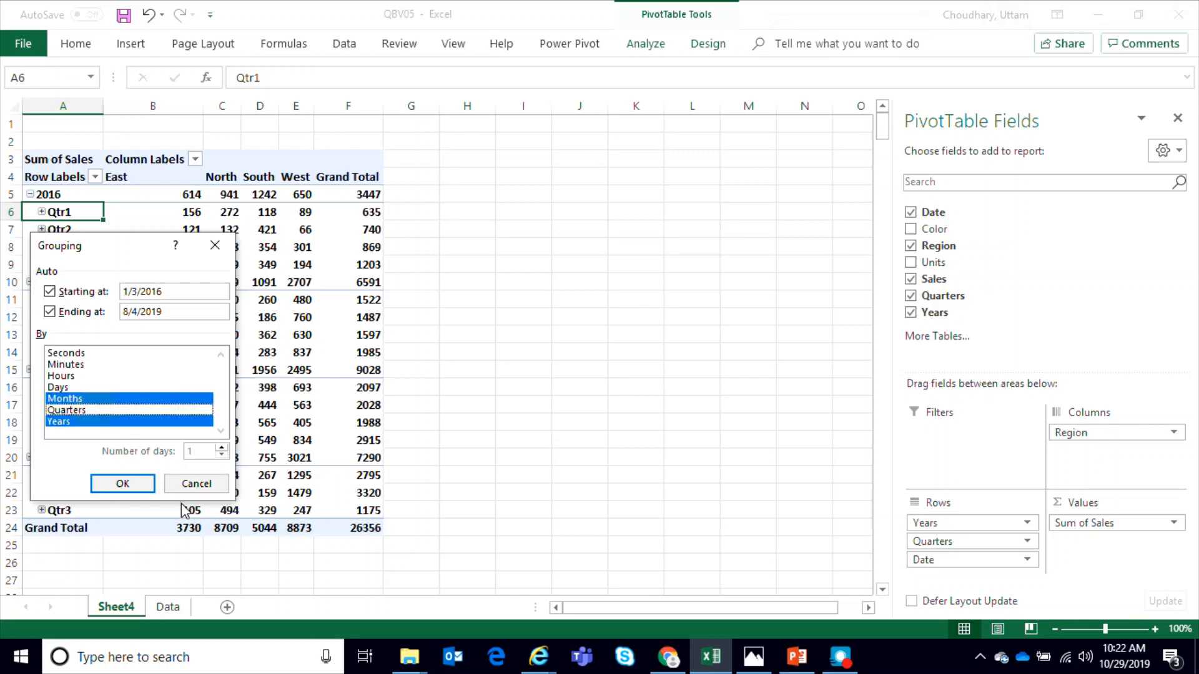
pyautogui.click(123, 484)
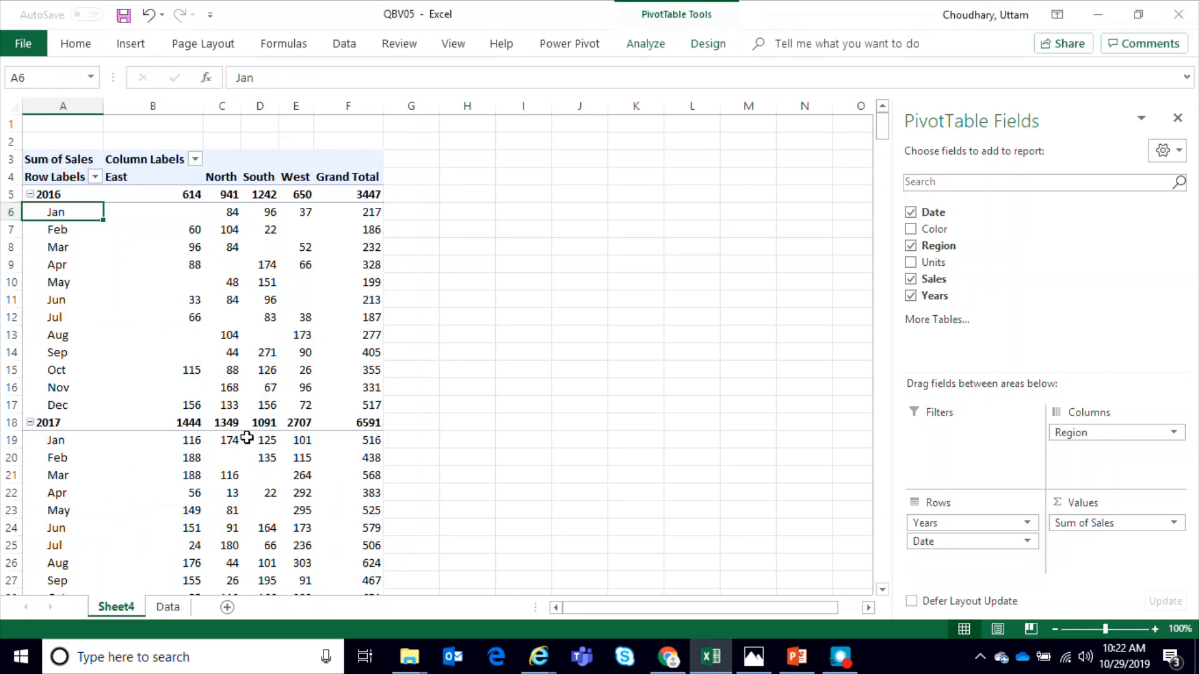
# Step: Collapse the years 2016, 2017, 2018 and 2019 in the PivotTable rows to hide their months
pyautogui.click(30, 194)
pyautogui.click(29, 212)
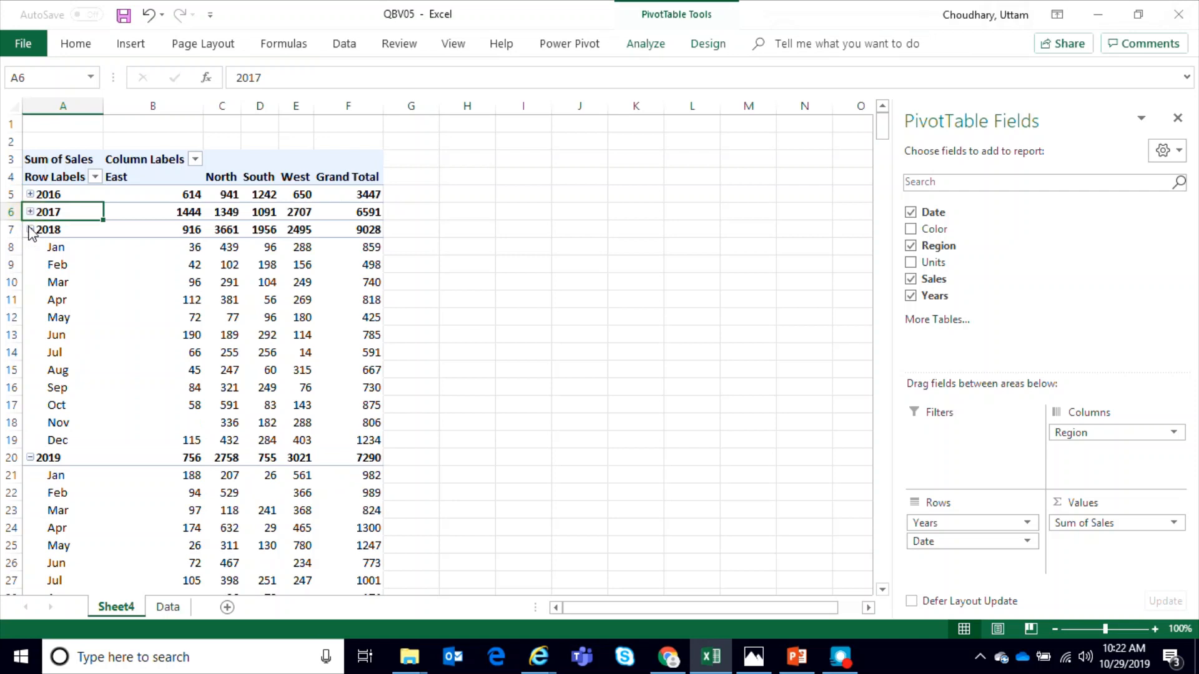
pyautogui.click(29, 229)
pyautogui.click(30, 247)
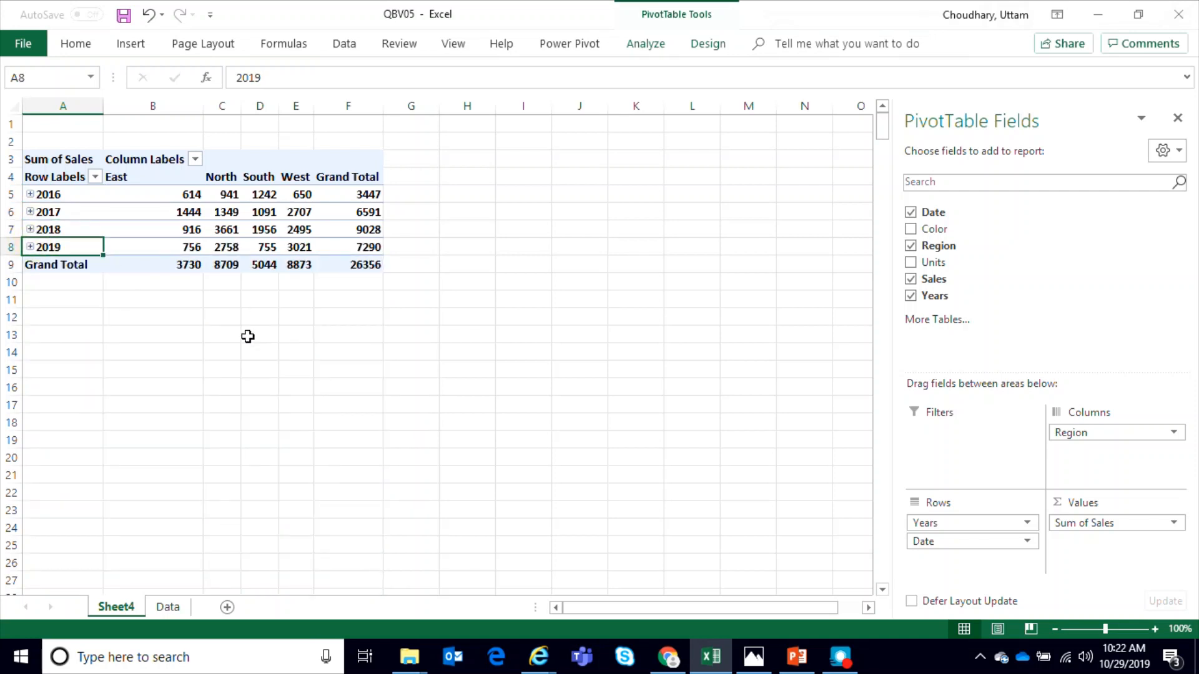
pyautogui.moveTo(179, 232)
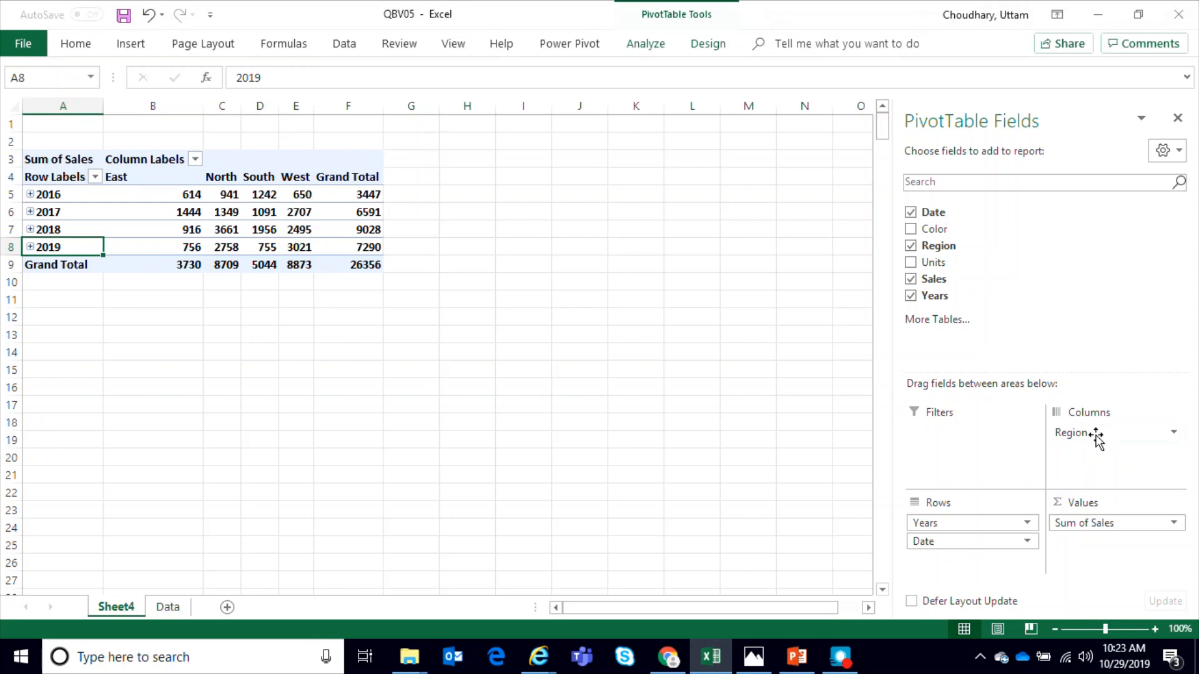
# Step: Remove Date from the PivotTable rows and swap the other two fields so Region is in rows and Years in columns
pyautogui.moveTo(963, 543); pyautogui.dragTo(966, 275)
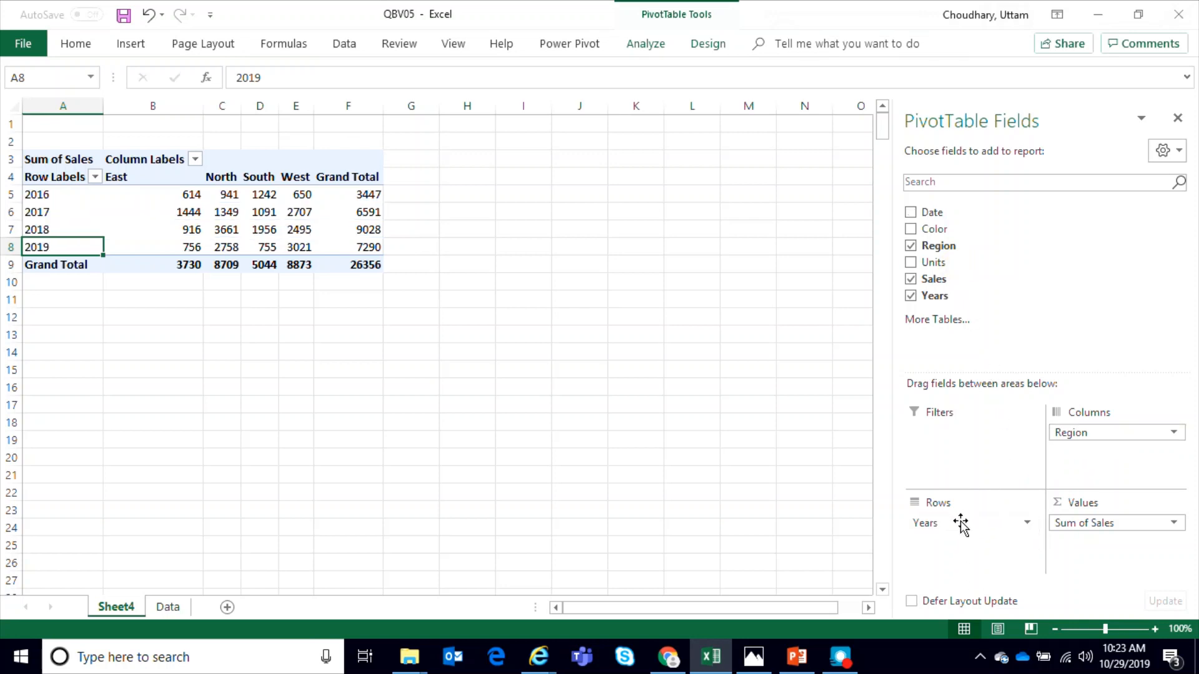
pyautogui.moveTo(950, 524)
pyautogui.mouseDown()
pyautogui.moveTo(1089, 482)
pyautogui.moveTo(1102, 435)
pyautogui.moveTo(937, 552)
pyautogui.moveTo(940, 543)
pyautogui.mouseUp()
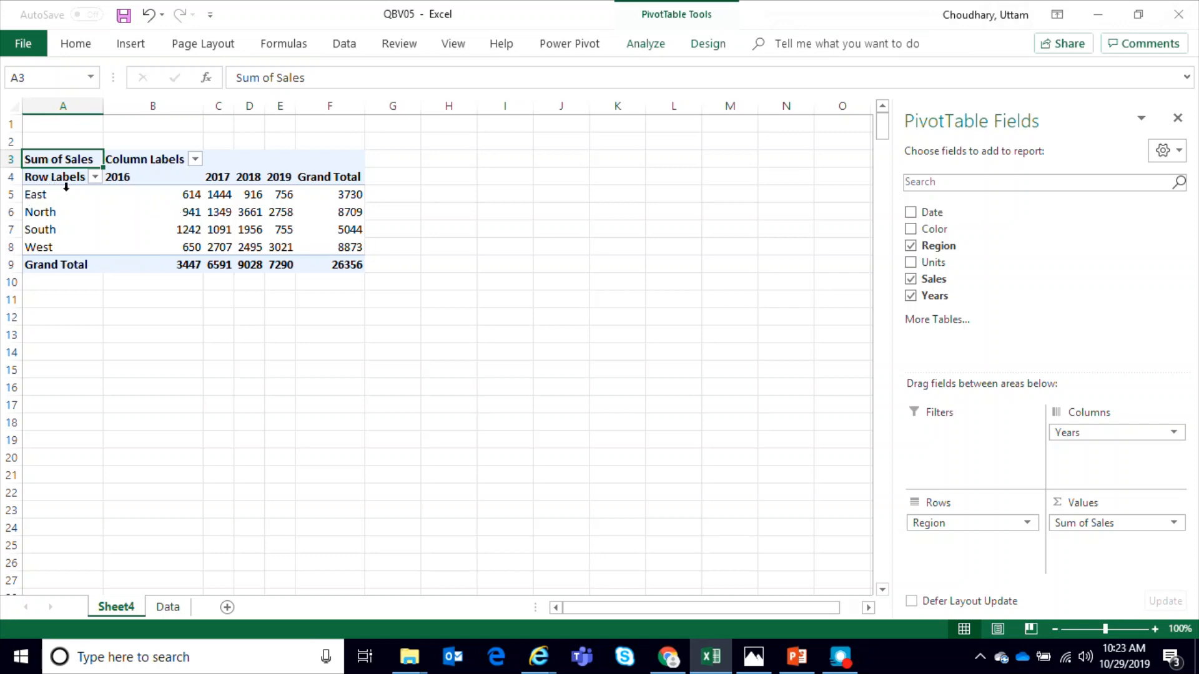
# Step: Examine the region rows and compare East's sales across the years 2016 to 2019
pyautogui.click(38, 197)
pyautogui.click(37, 214)
pyautogui.click(39, 231)
pyautogui.click(36, 248)
pyautogui.click(48, 194)
pyautogui.click(44, 212)
pyautogui.click(42, 232)
pyautogui.click(41, 262)
pyautogui.click(149, 194)
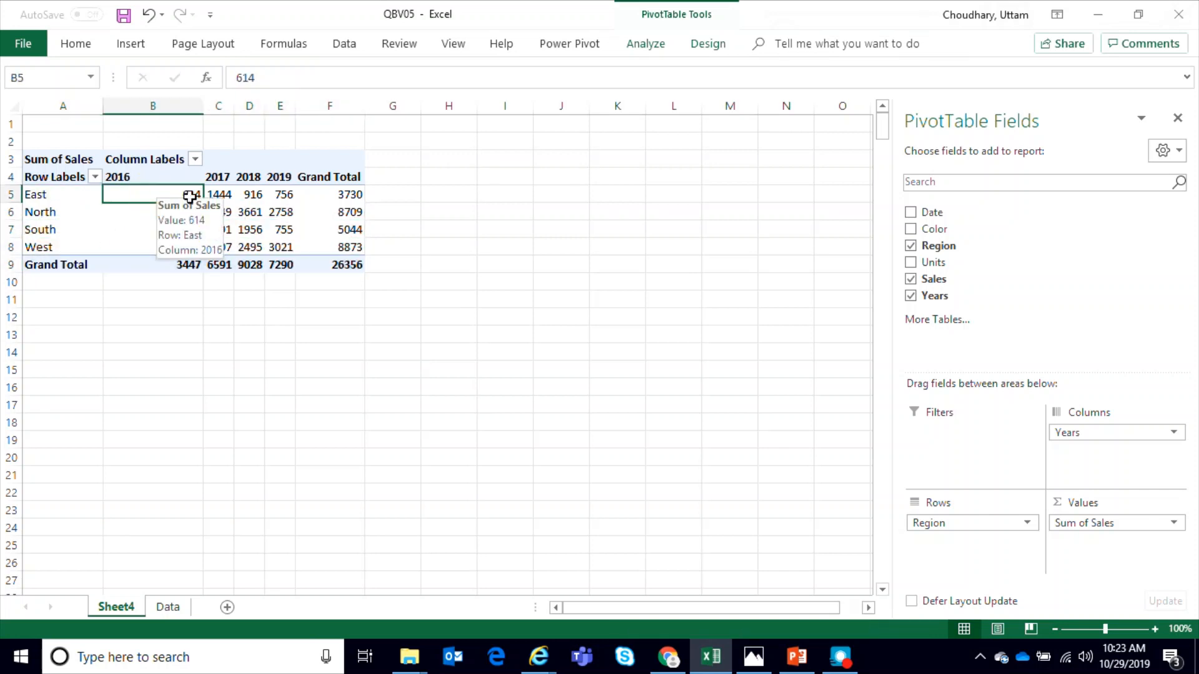
pyautogui.click(218, 195)
pyautogui.click(251, 194)
pyautogui.click(282, 194)
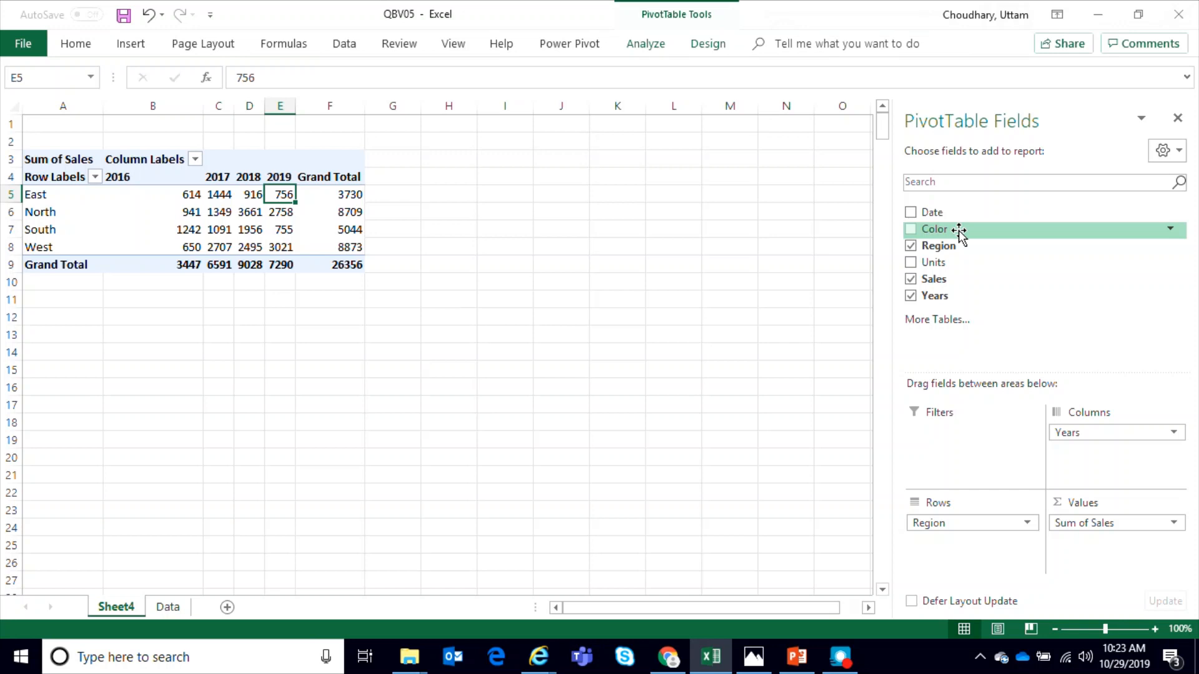
# Step: Add Color below Region in the PivotTable rows and Units to the values, placed before Sales
pyautogui.moveTo(960, 233); pyautogui.dragTo(966, 555)
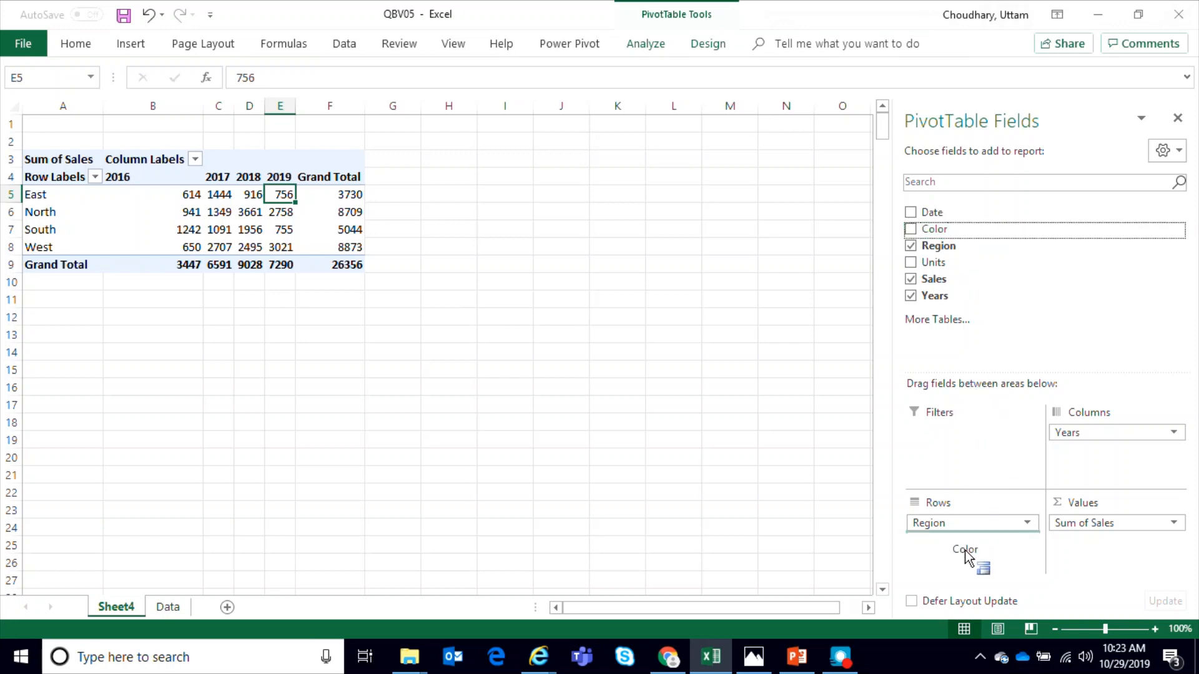
pyautogui.moveTo(966, 555); pyautogui.dragTo(967, 555)
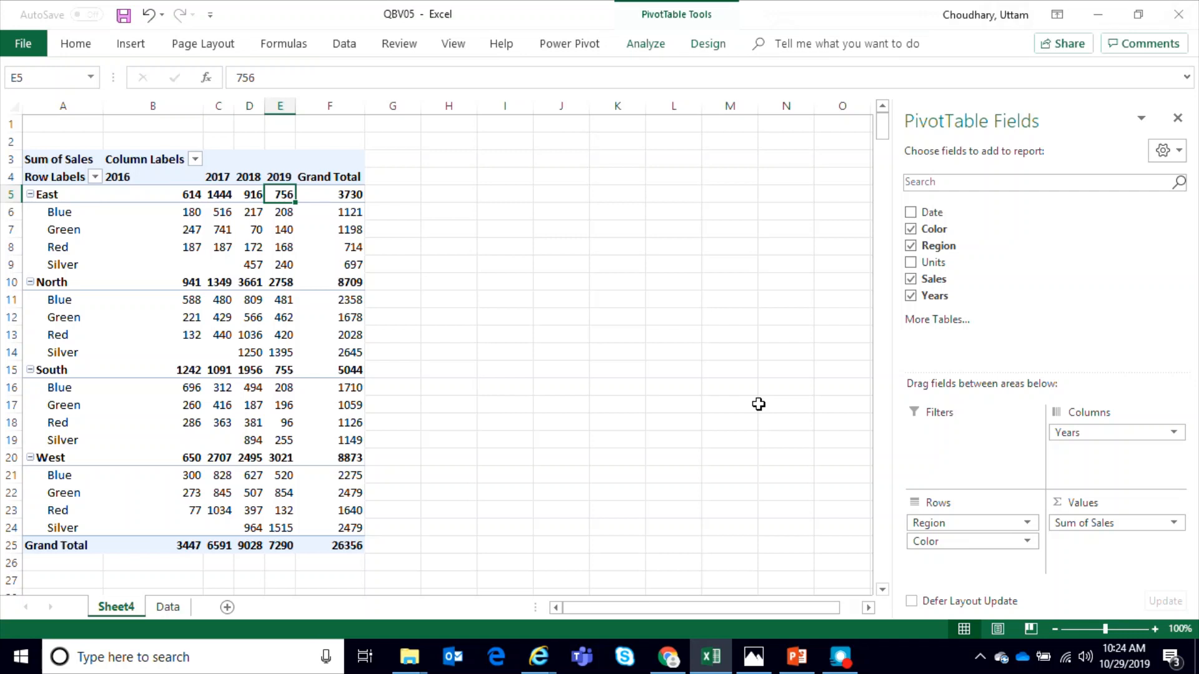
pyautogui.moveTo(930, 262); pyautogui.dragTo(1078, 549)
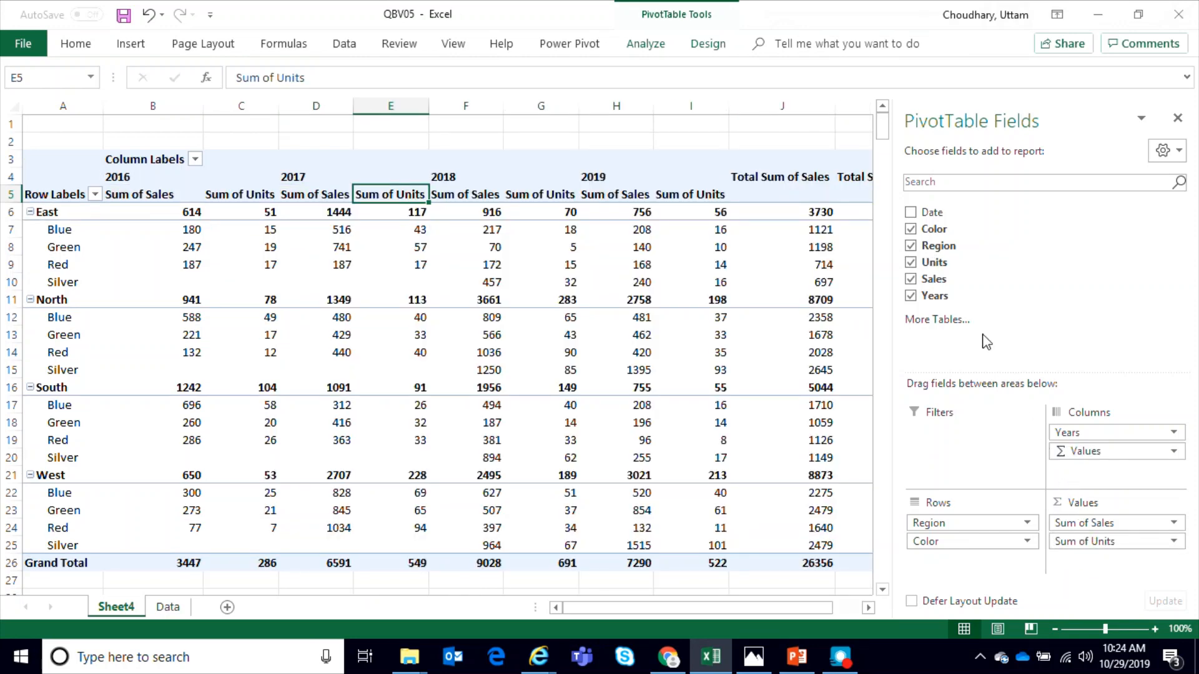
pyautogui.moveTo(892, 288); pyautogui.dragTo(971, 288)
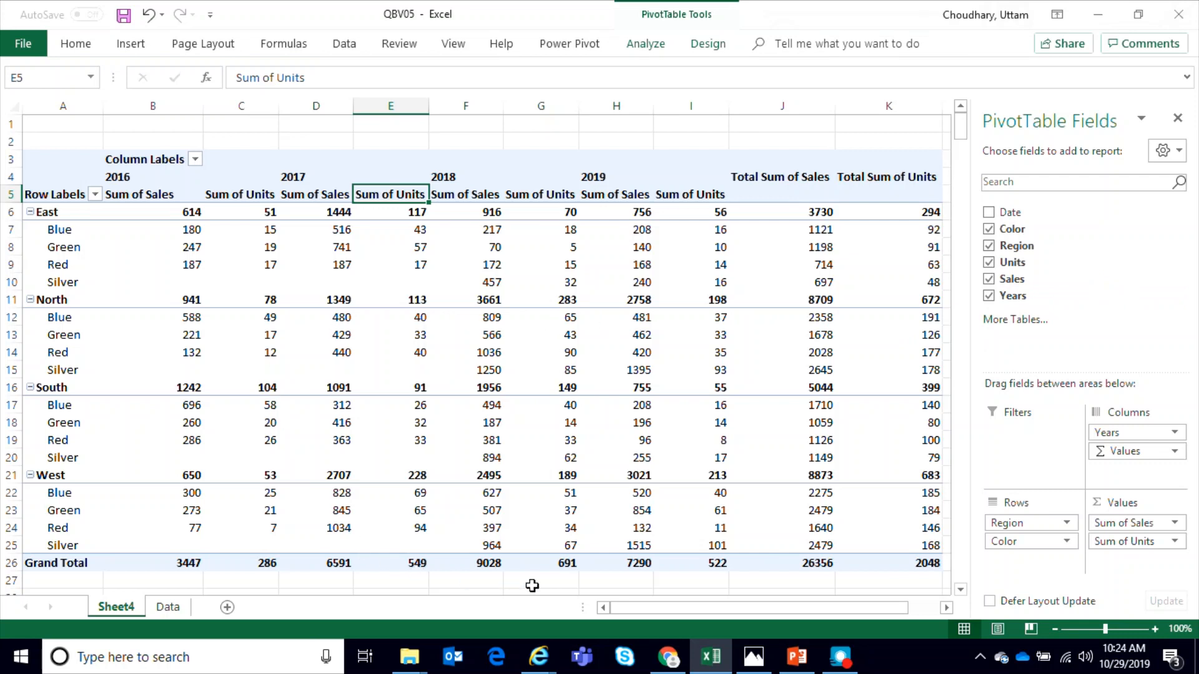
pyautogui.moveTo(639, 611); pyautogui.dragTo(620, 608)
pyautogui.moveTo(1114, 542); pyautogui.dragTo(1120, 523)
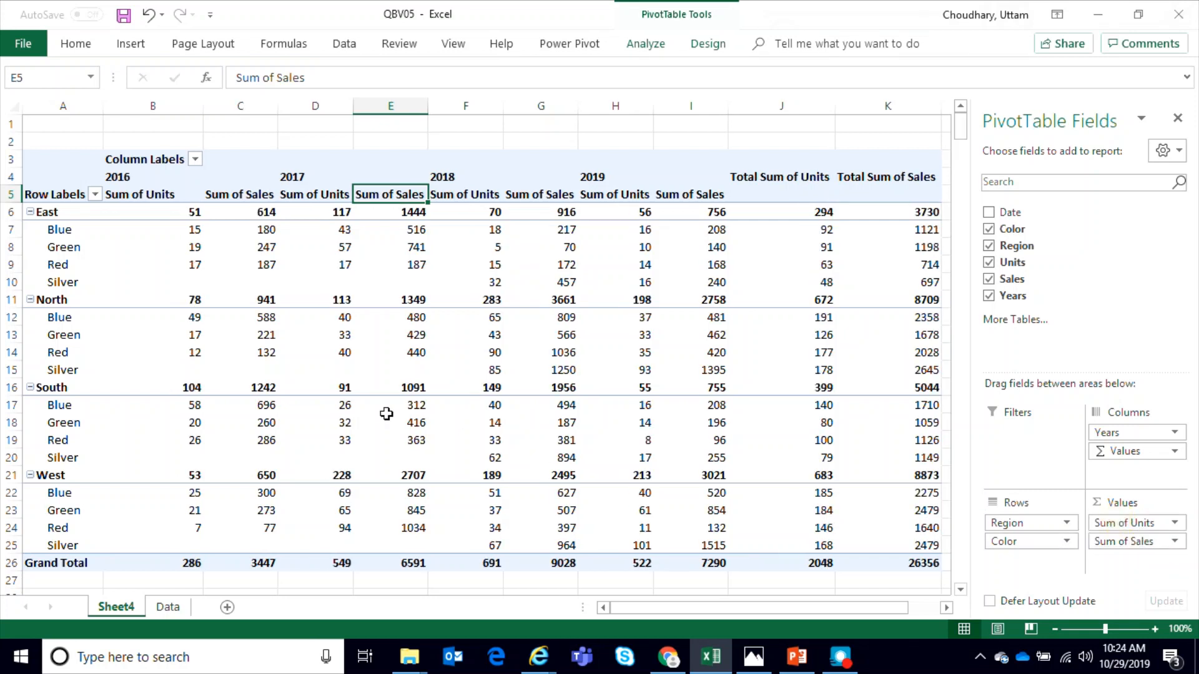
# Step: Apply the dollar Accounting format to the Sum of Sales values of 2016, 2017, 2018, 2019 and the Total Sum of Sales
pyautogui.moveTo(251, 212); pyautogui.dragTo(262, 562)
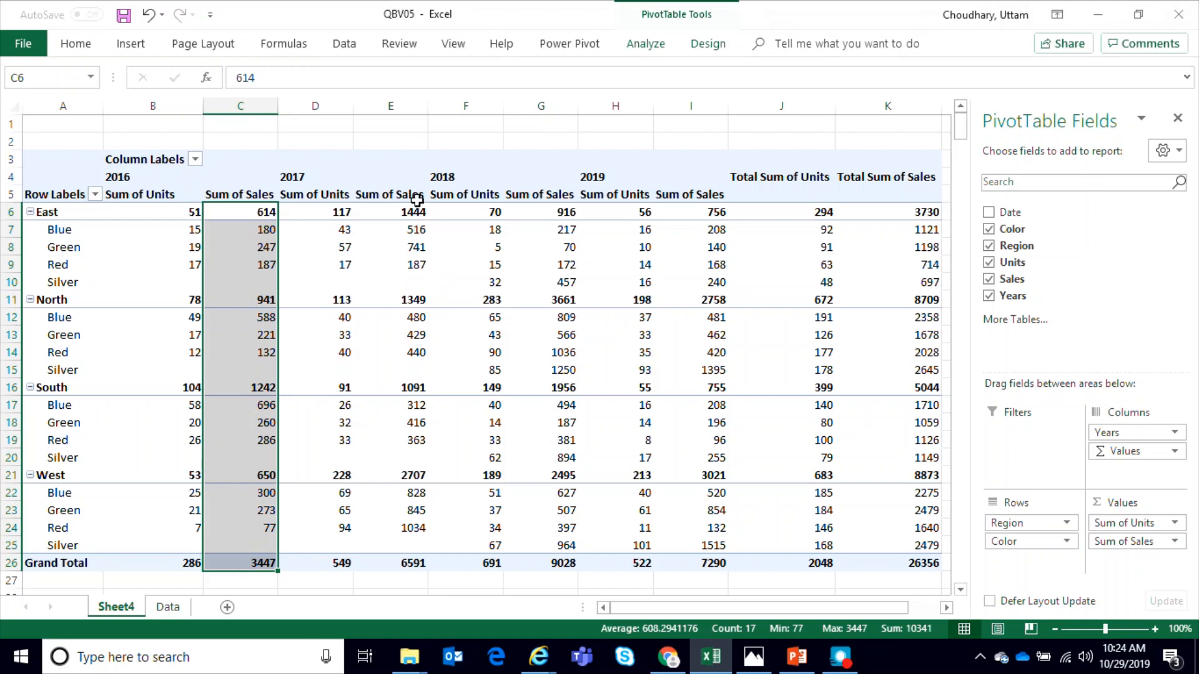
pyautogui.keyDown('ctrl'); pyautogui.moveTo(415, 213); pyautogui.dragTo(422, 560); pyautogui.keyUp('ctrl')
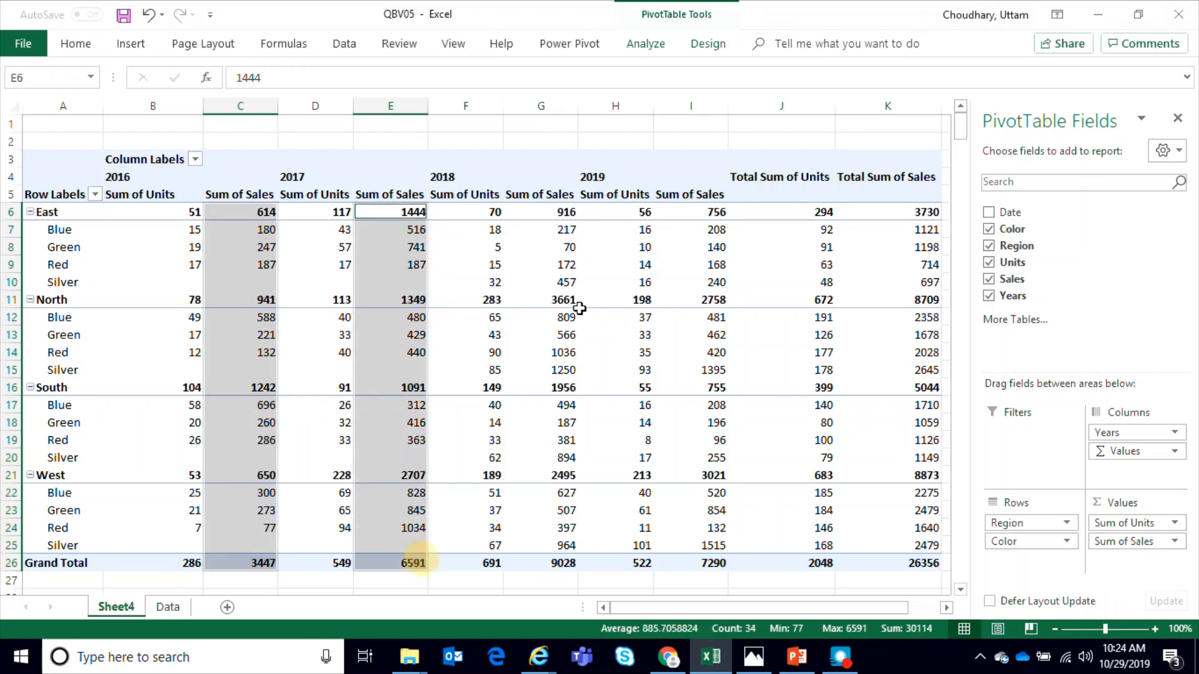
pyautogui.keyDown('ctrl'); pyautogui.moveTo(568, 212); pyautogui.dragTo(568, 555); pyautogui.keyUp('ctrl')
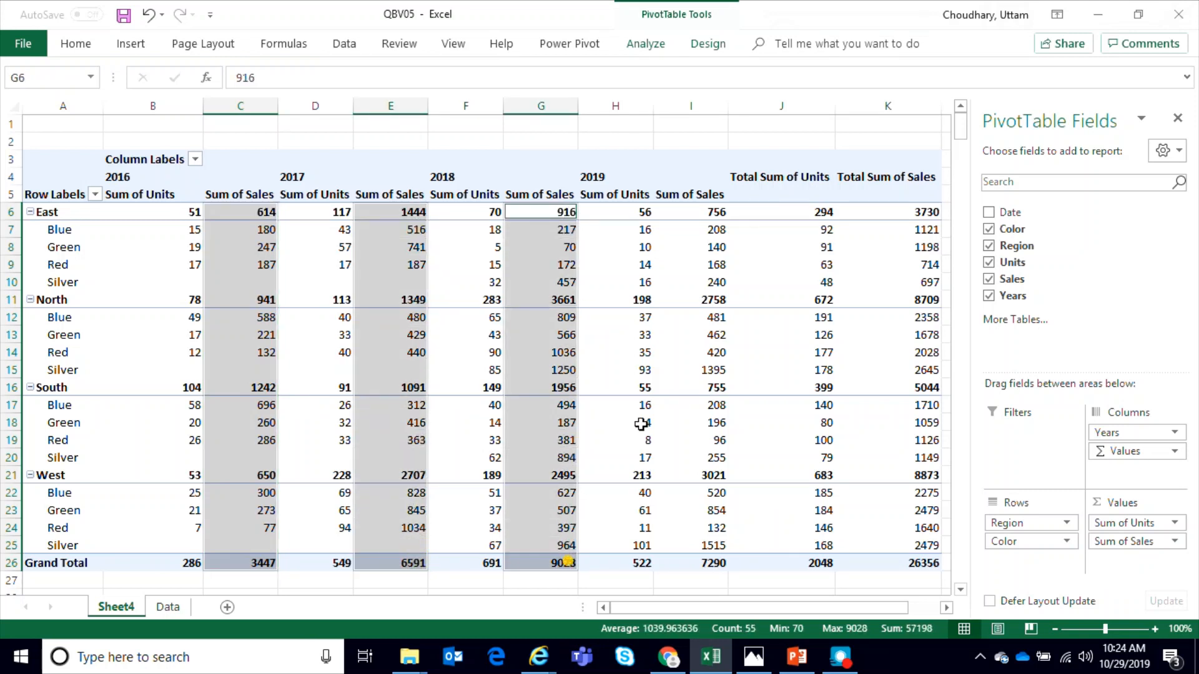
pyautogui.keyDown('ctrl'); pyautogui.moveTo(712, 212); pyautogui.dragTo(705, 563); pyautogui.keyUp('ctrl')
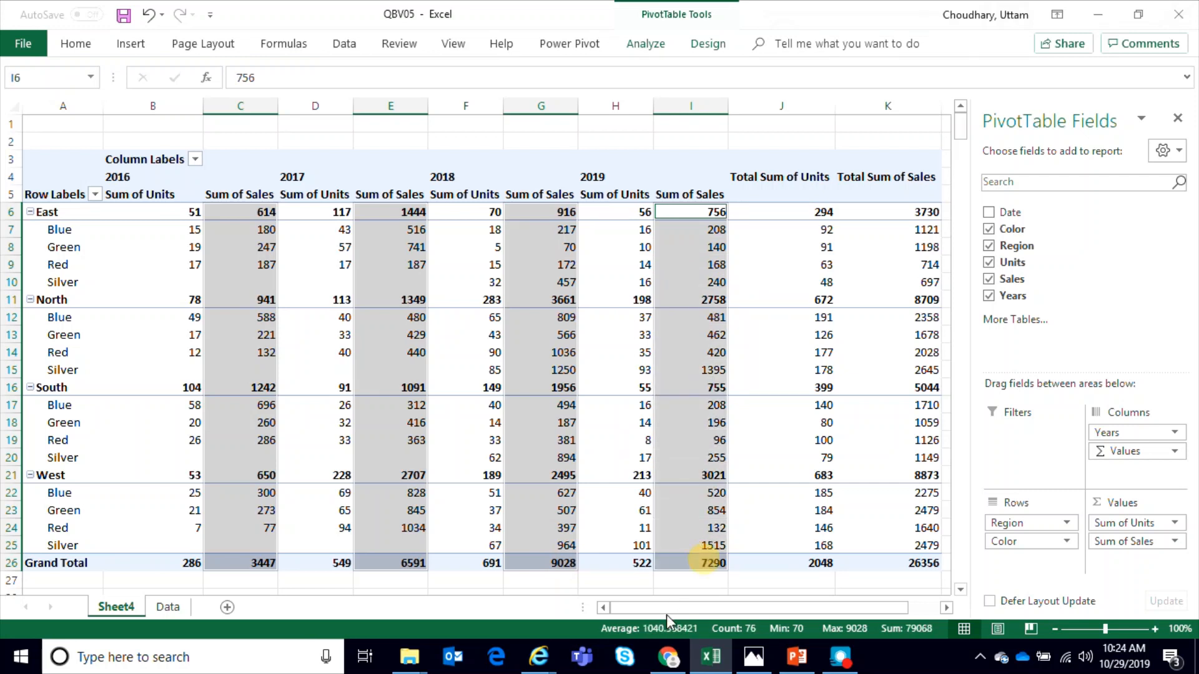
pyautogui.moveTo(679, 610); pyautogui.dragTo(717, 608)
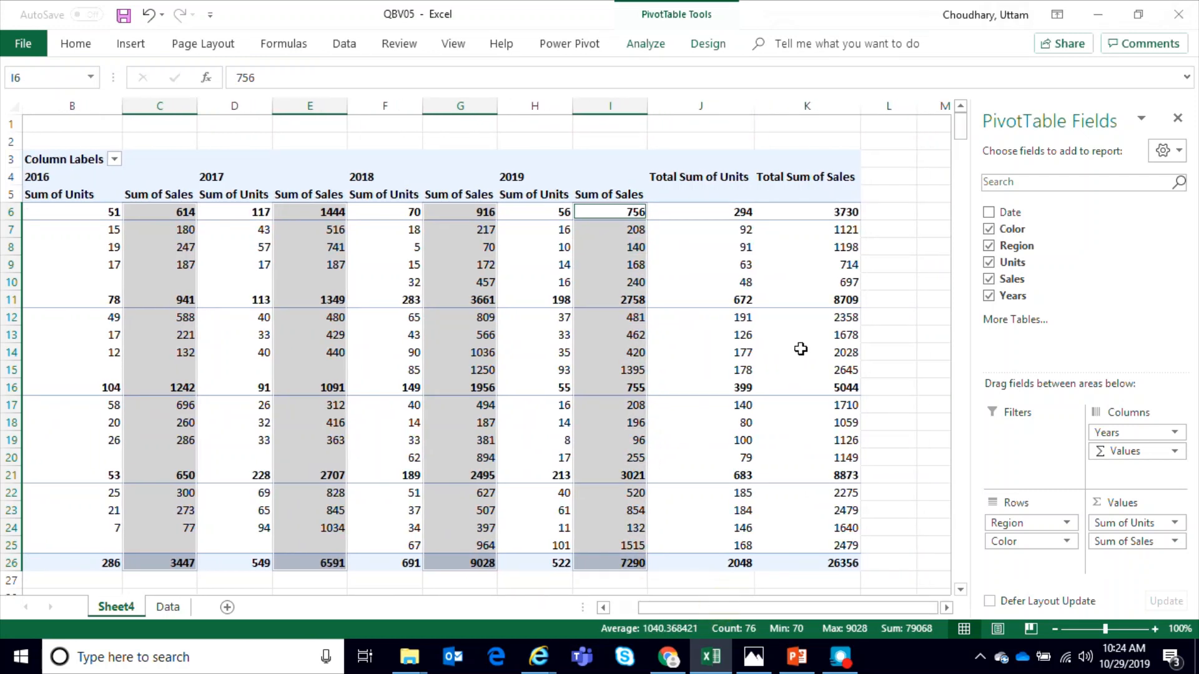
pyautogui.moveTo(843, 220)
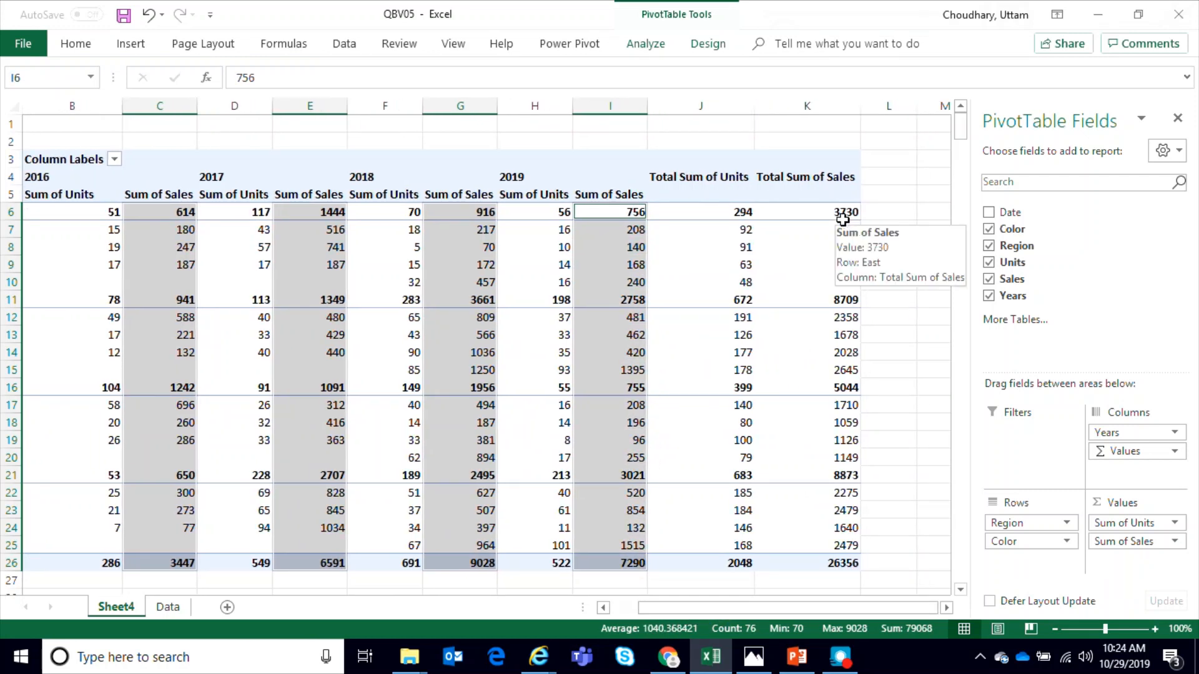
pyautogui.keyDown('ctrl'); pyautogui.moveTo(843, 215); pyautogui.dragTo(845, 562); pyautogui.keyUp('ctrl')
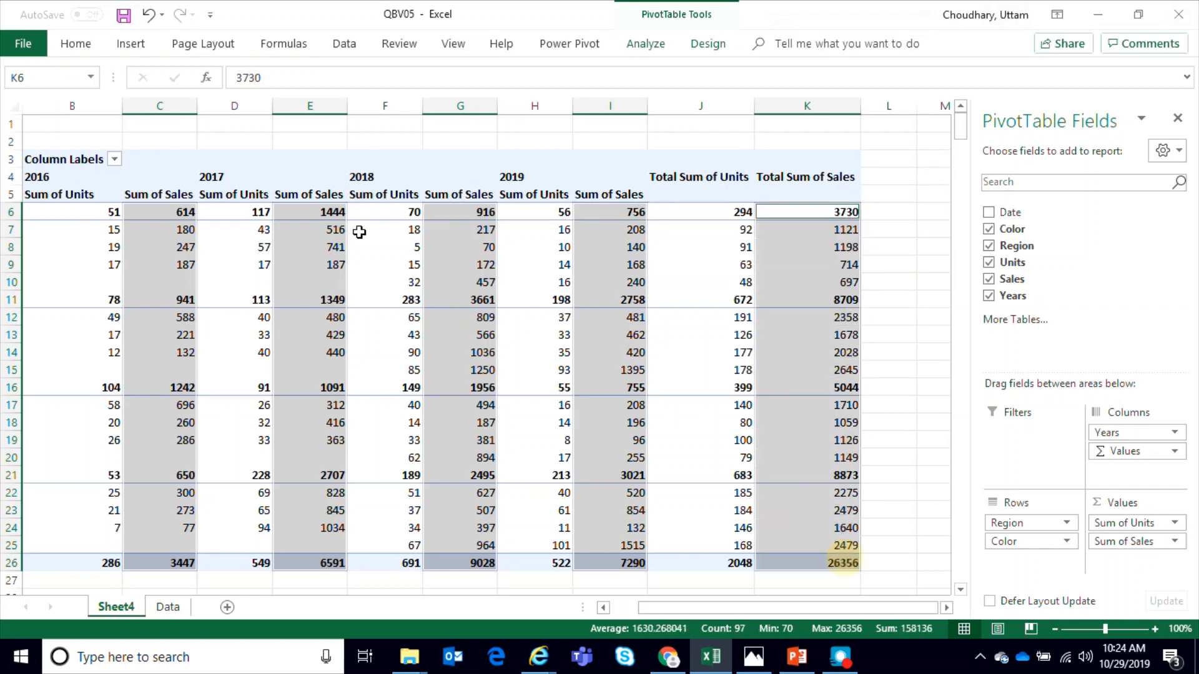
pyautogui.click(76, 43)
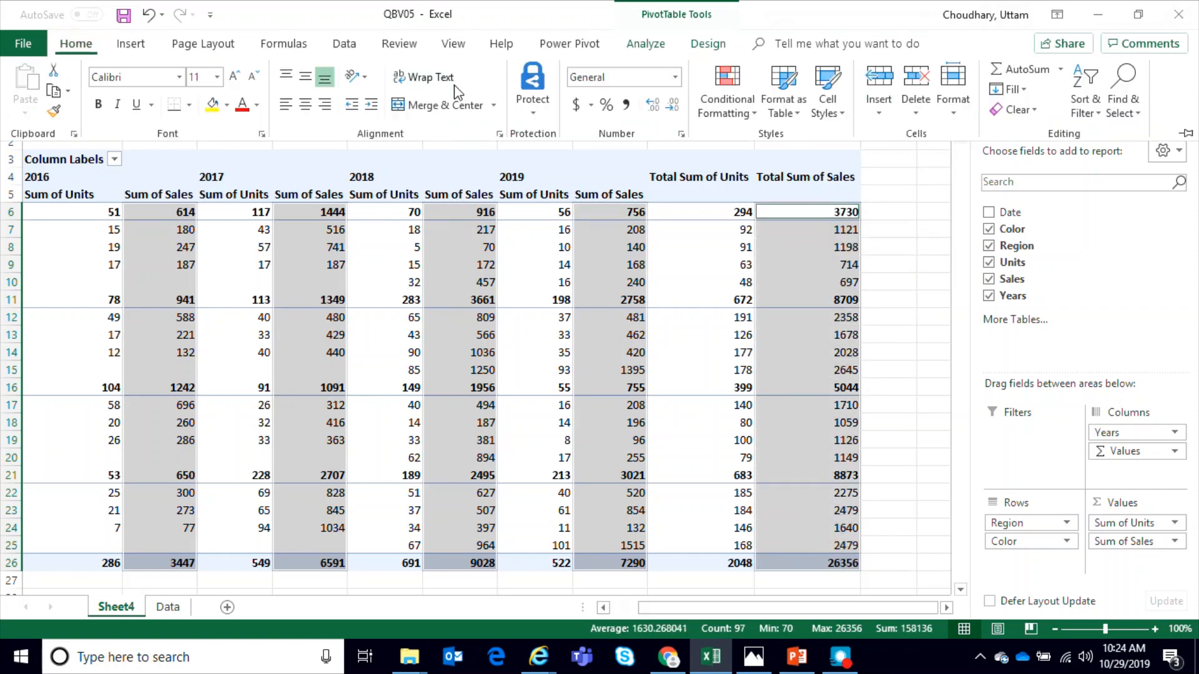
pyautogui.click(575, 107)
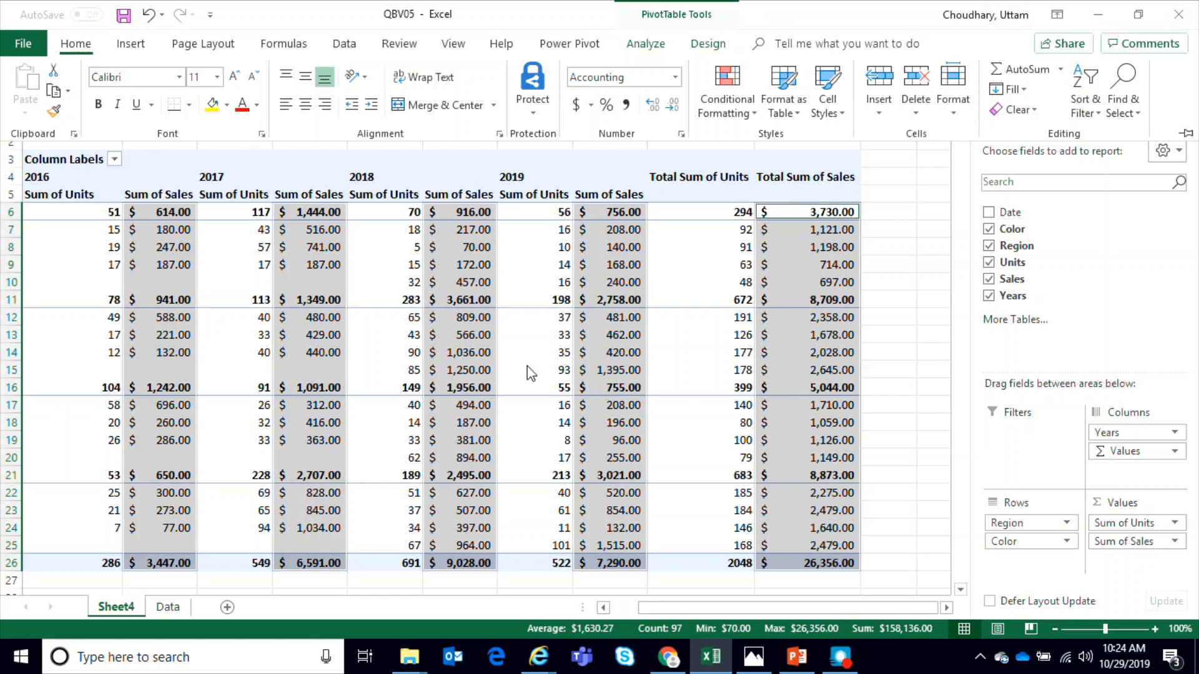
# Step: Remove both decimal places from the selected sales values
pyautogui.click(76, 44)
pyautogui.click(672, 106)
pyautogui.click(673, 106)
pyautogui.click(617, 381)
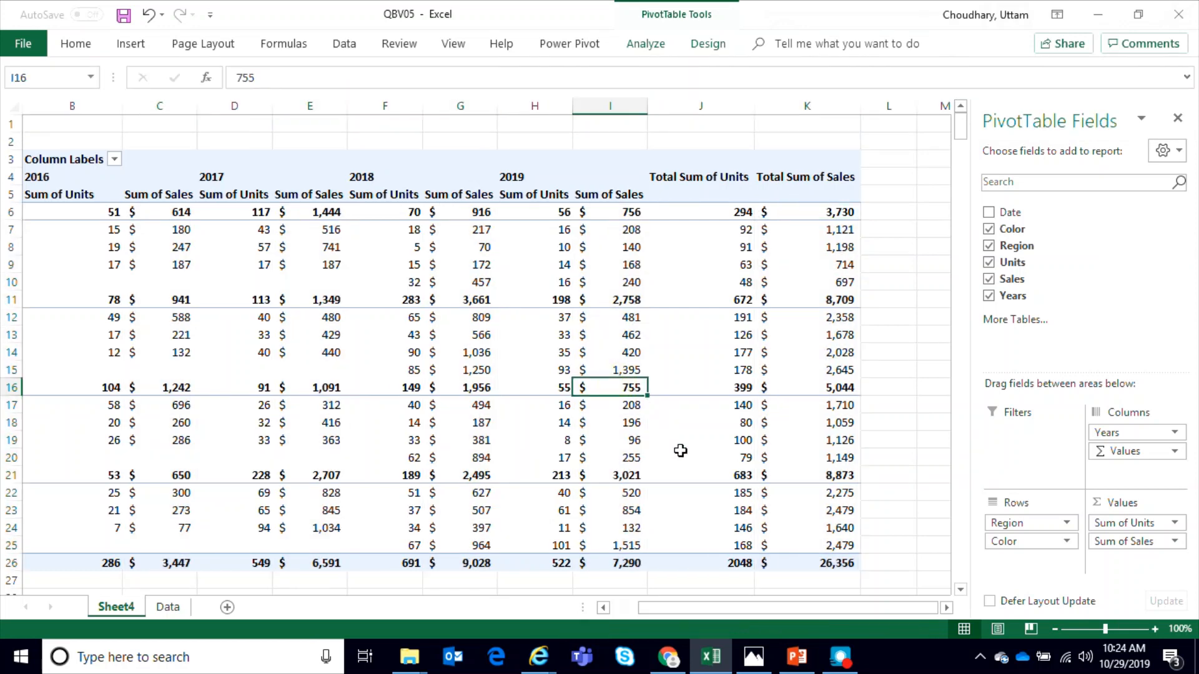
# Step: Examine the 2016 units and sales of each region and color, plus the West sales for 2018
pyautogui.moveTo(856, 616); pyautogui.dragTo(766, 613)
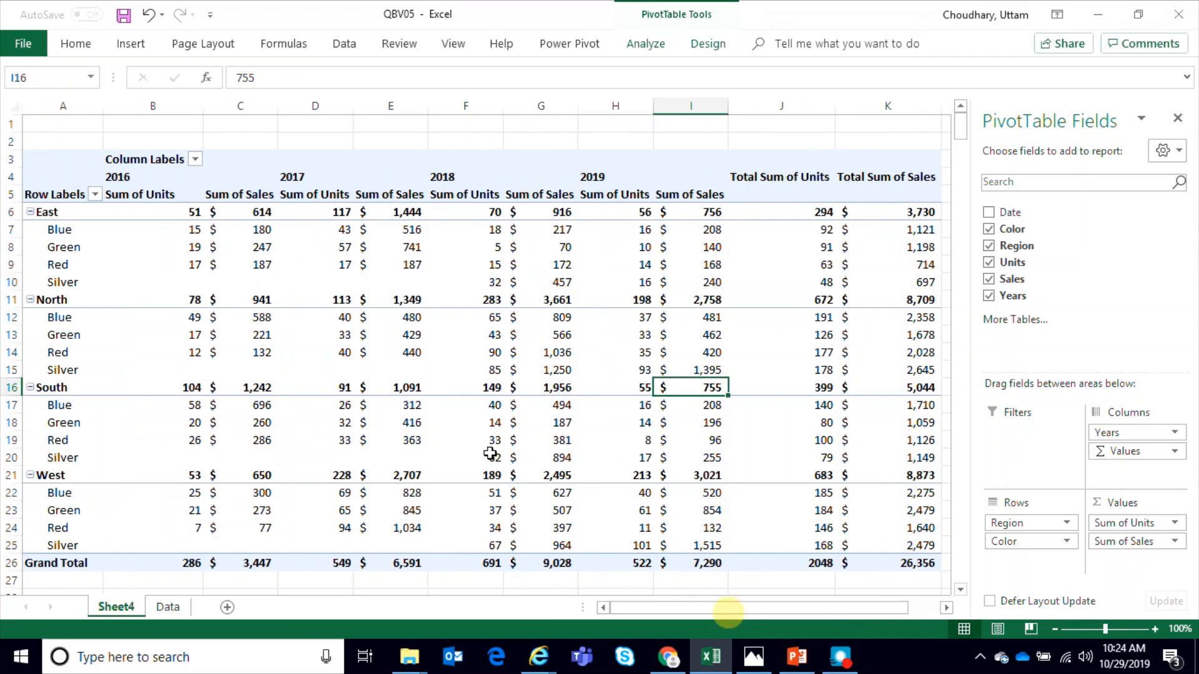
pyautogui.click(344, 366)
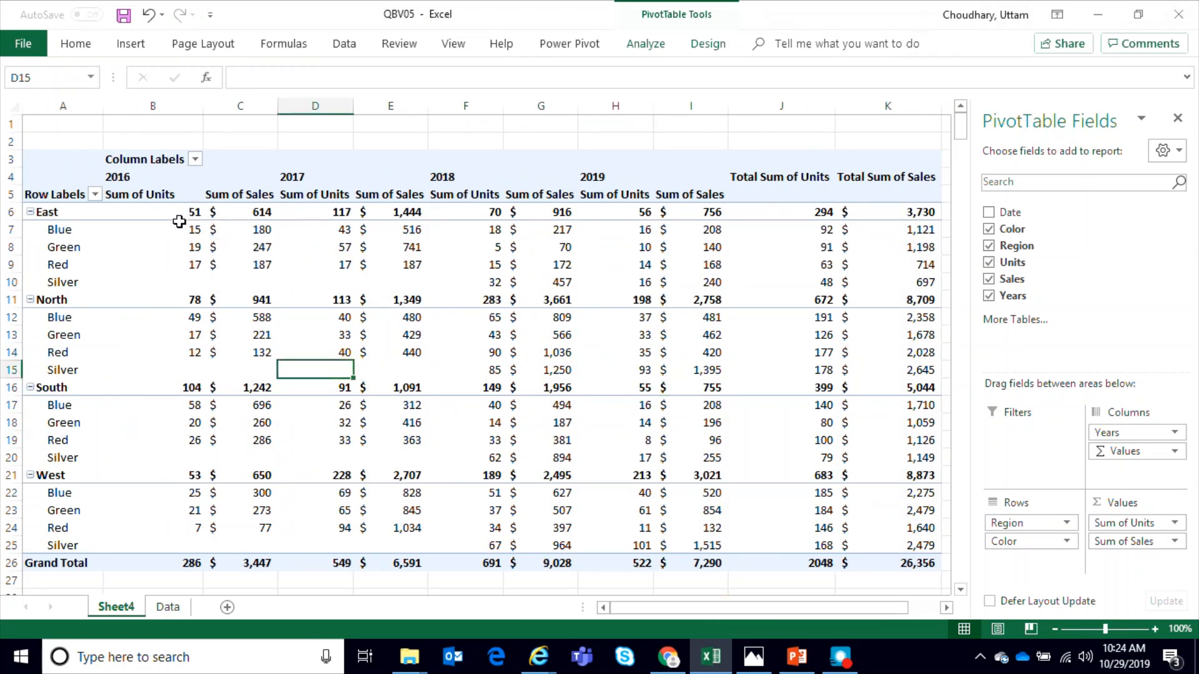
pyautogui.moveTo(178, 213); pyautogui.dragTo(178, 540)
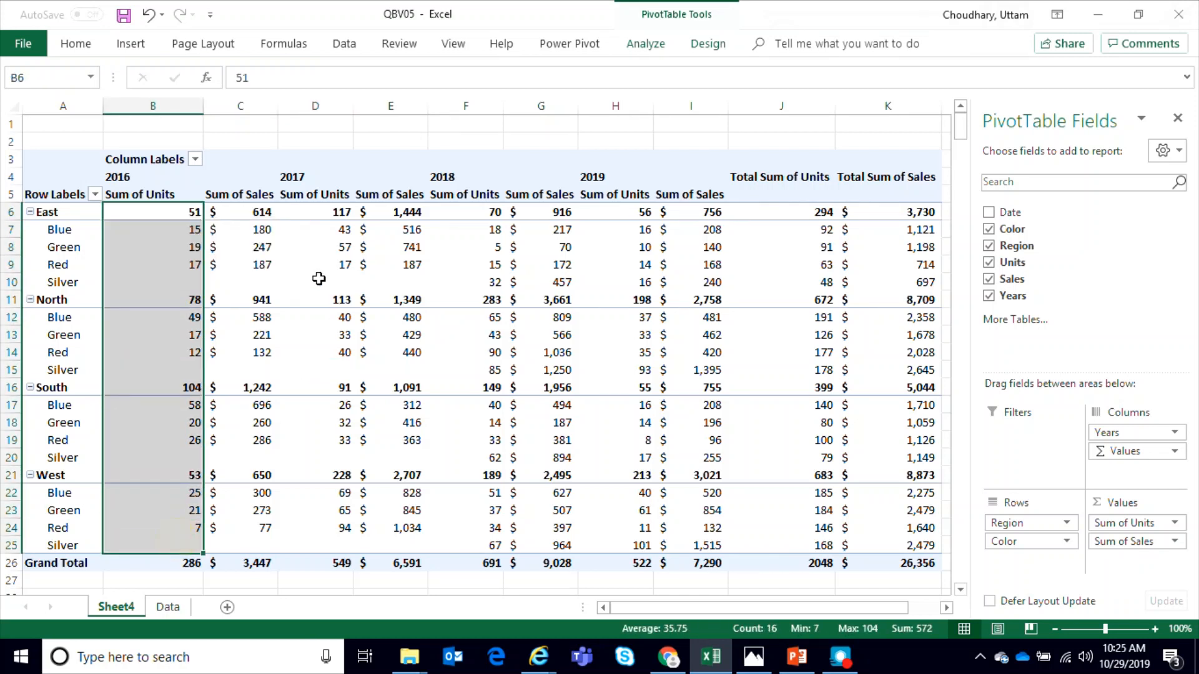
pyautogui.moveTo(268, 211); pyautogui.dragTo(261, 537)
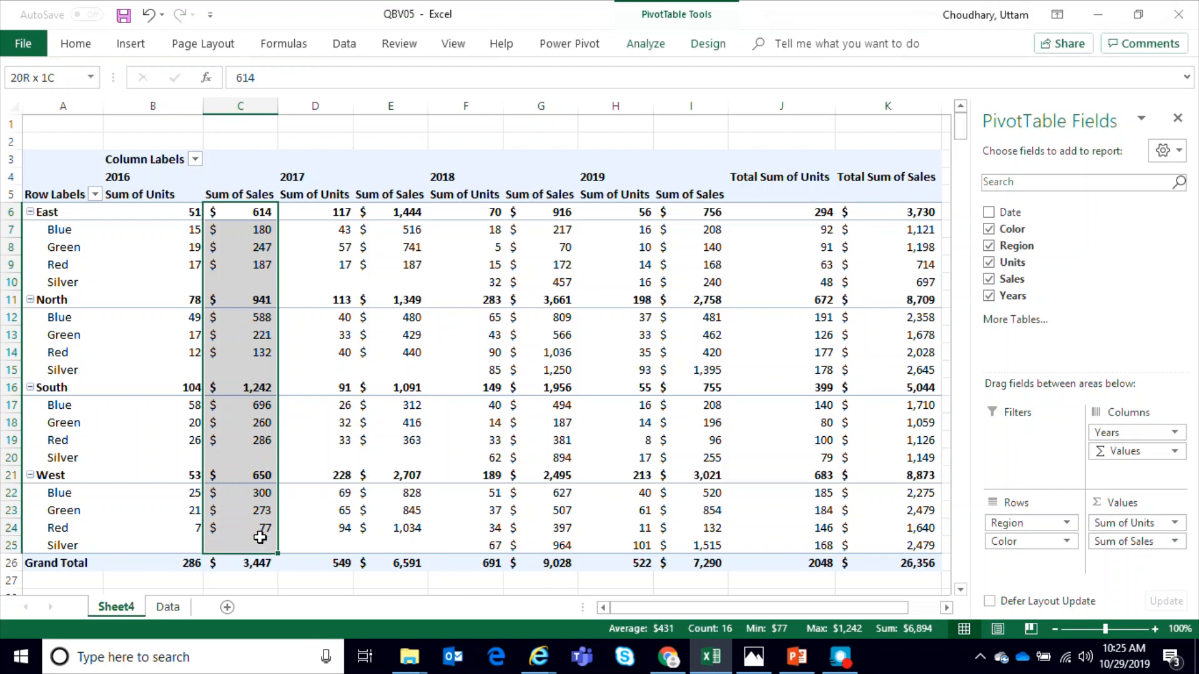
pyautogui.click(262, 303)
pyautogui.moveTo(261, 214); pyautogui.dragTo(258, 537)
pyautogui.moveTo(166, 214); pyautogui.dragTo(161, 528)
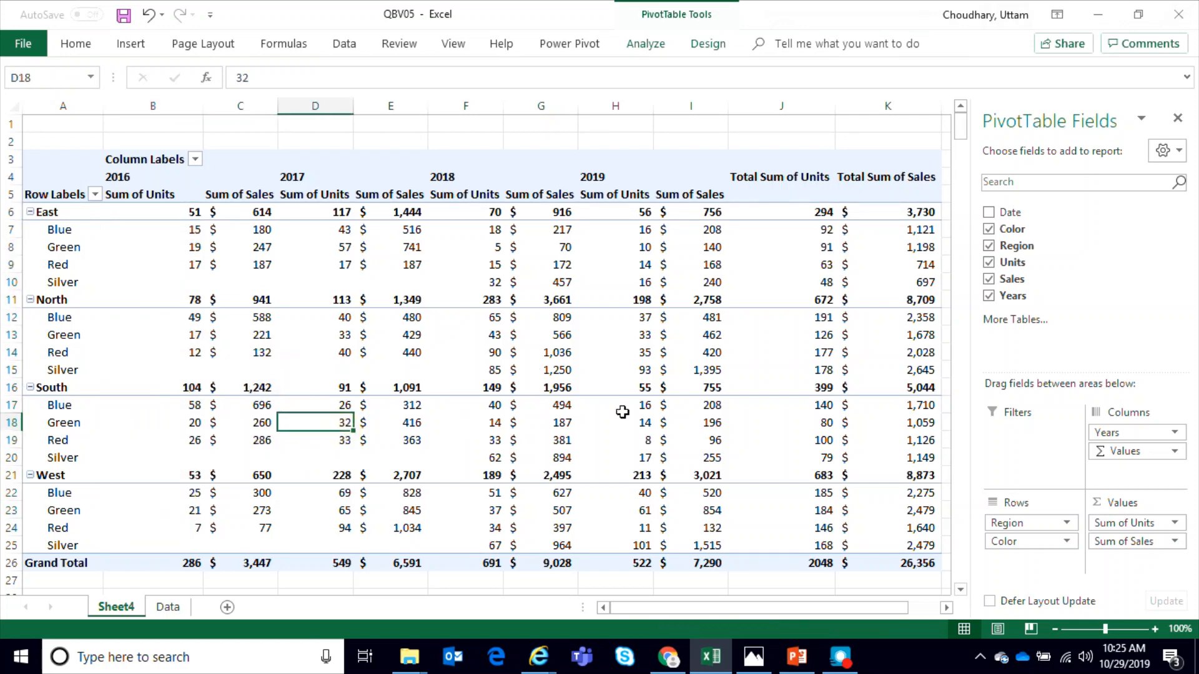
pyautogui.moveTo(735, 609); pyautogui.dragTo(575, 566)
pyautogui.moveTo(543, 522)
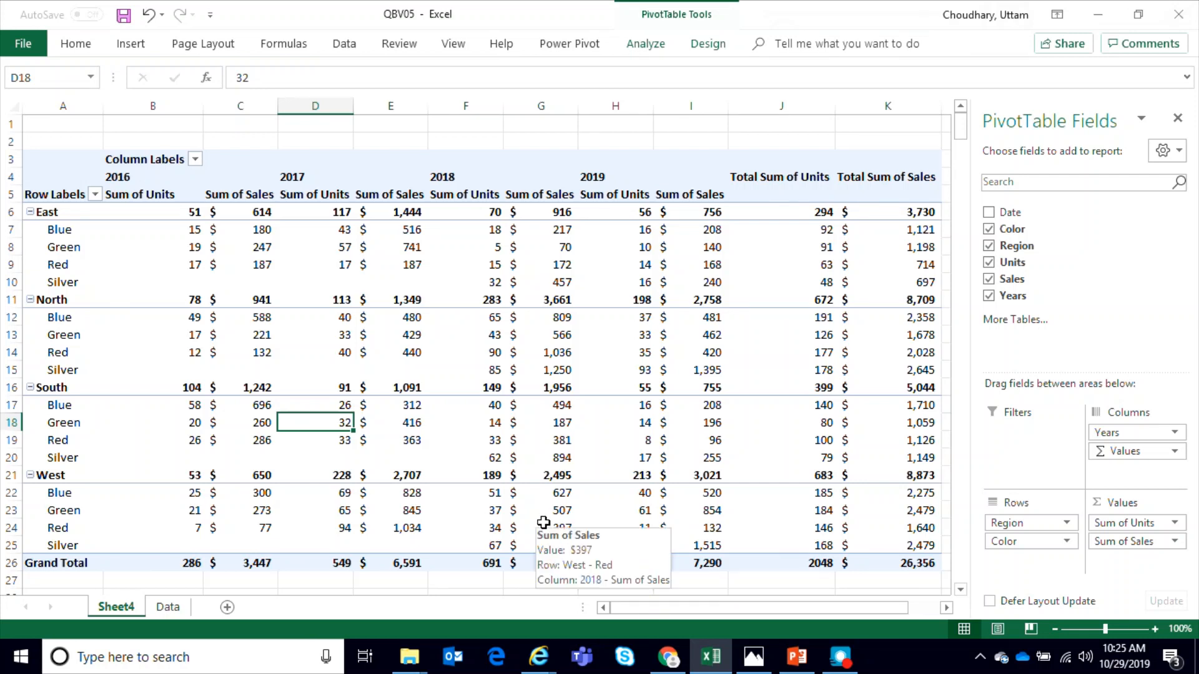
pyautogui.moveTo(518, 468)
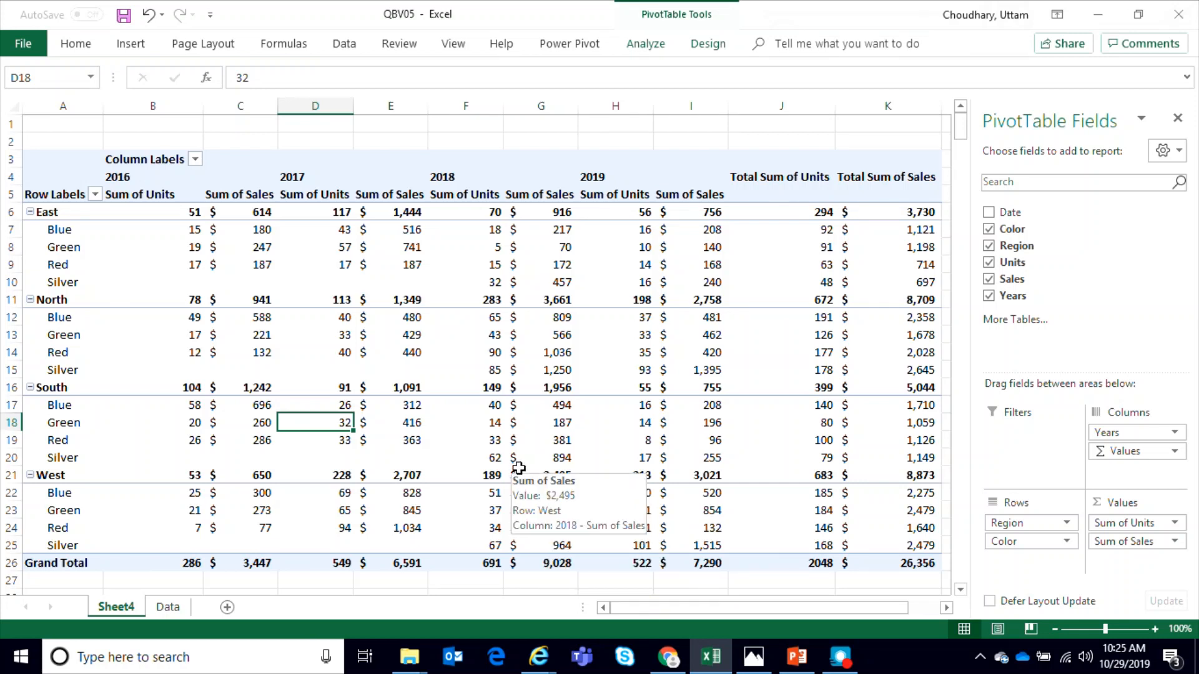
pyautogui.moveTo(621, 426)
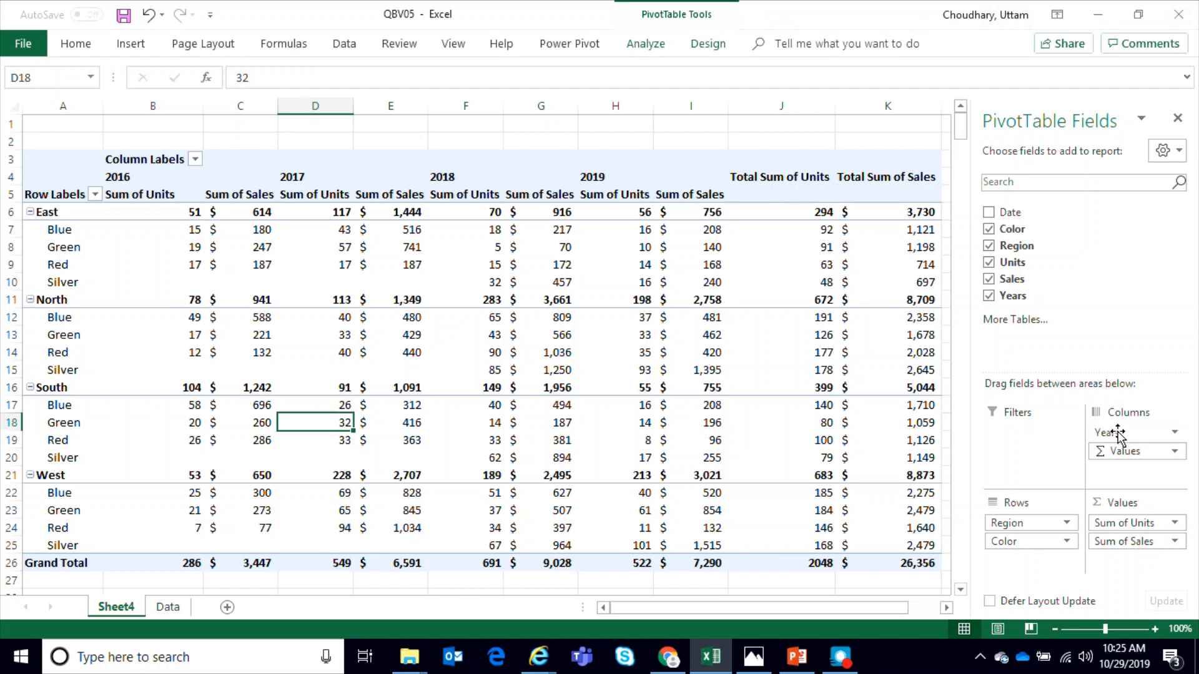
# Step: Move Years above Region in the PivotTable rows and expand 2016 to show its regions and colors
pyautogui.moveTo(1118, 432); pyautogui.dragTo(1004, 522)
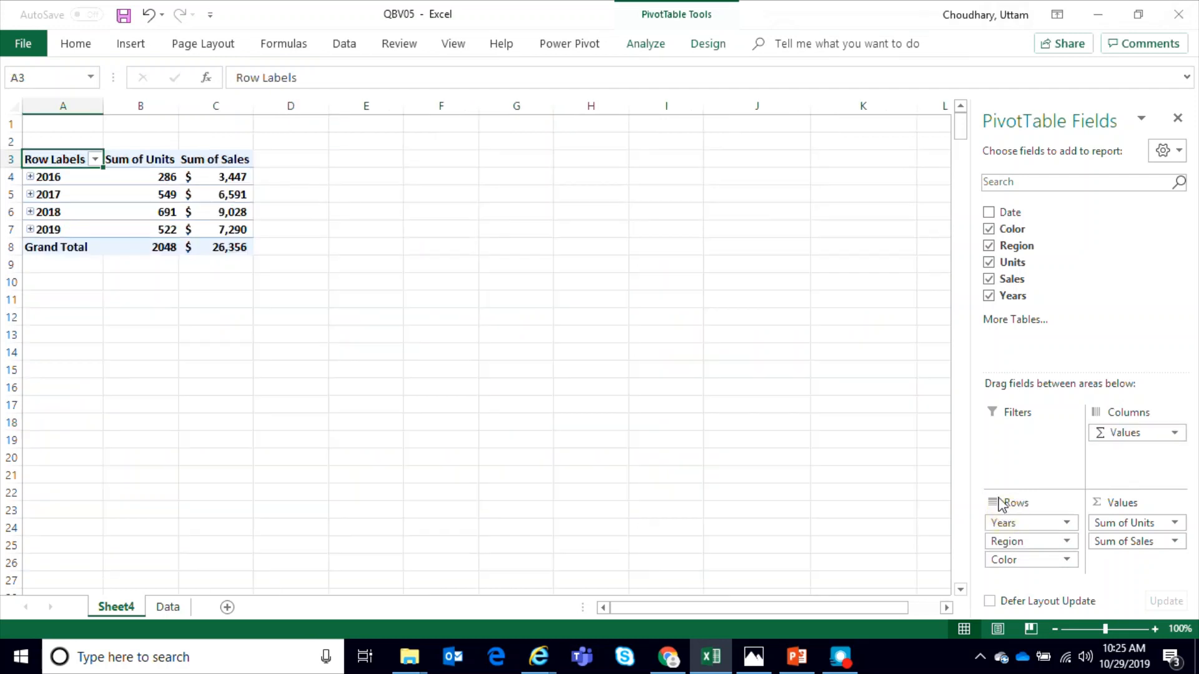
pyautogui.click(30, 177)
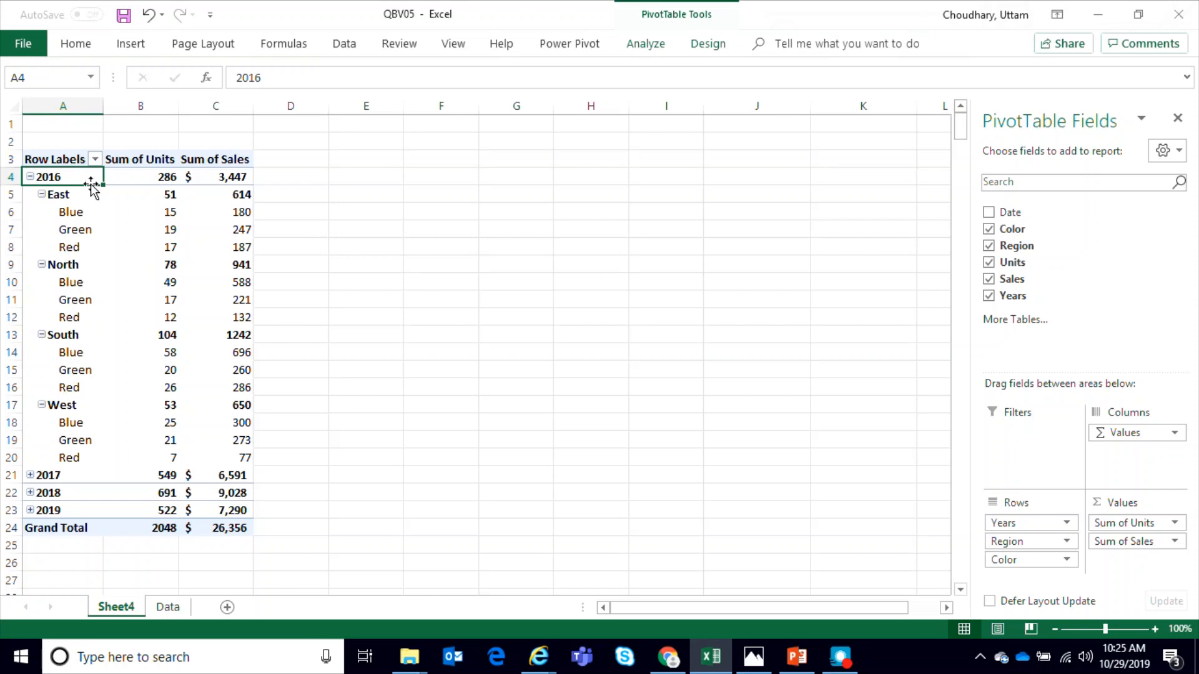
pyautogui.click(95, 159)
pyautogui.click(262, 222)
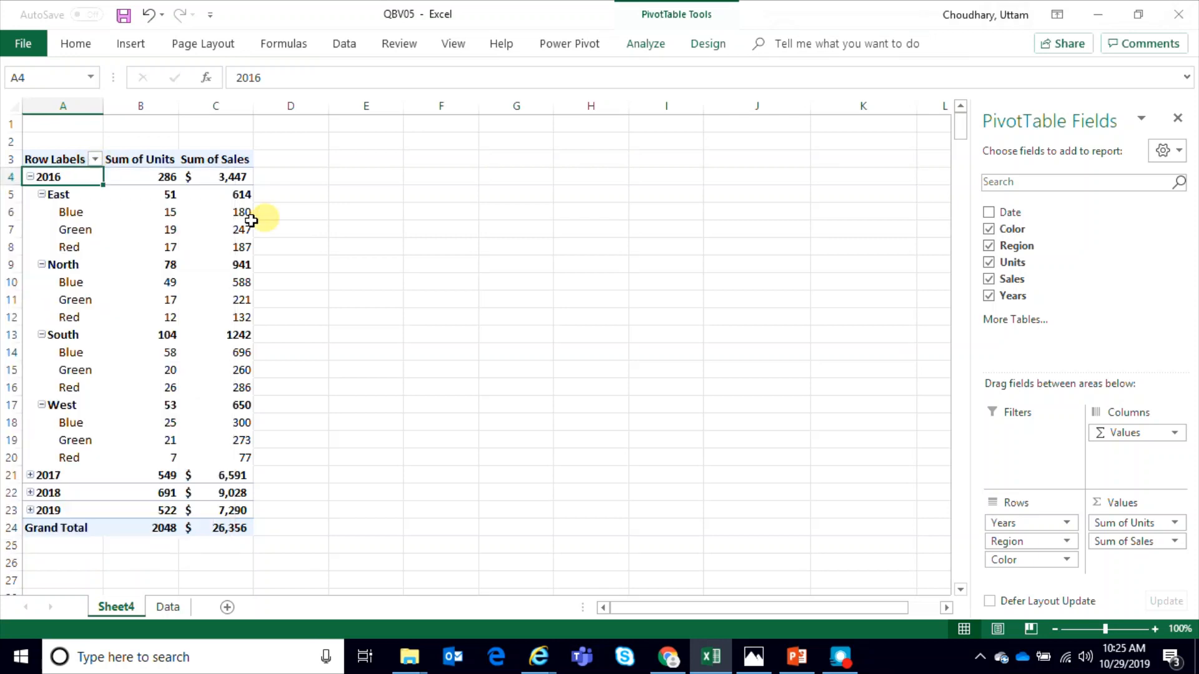
# Step: Expand the years 2017 and 2018 in the PivotTable rows to show their regions and colors
pyautogui.click(30, 475)
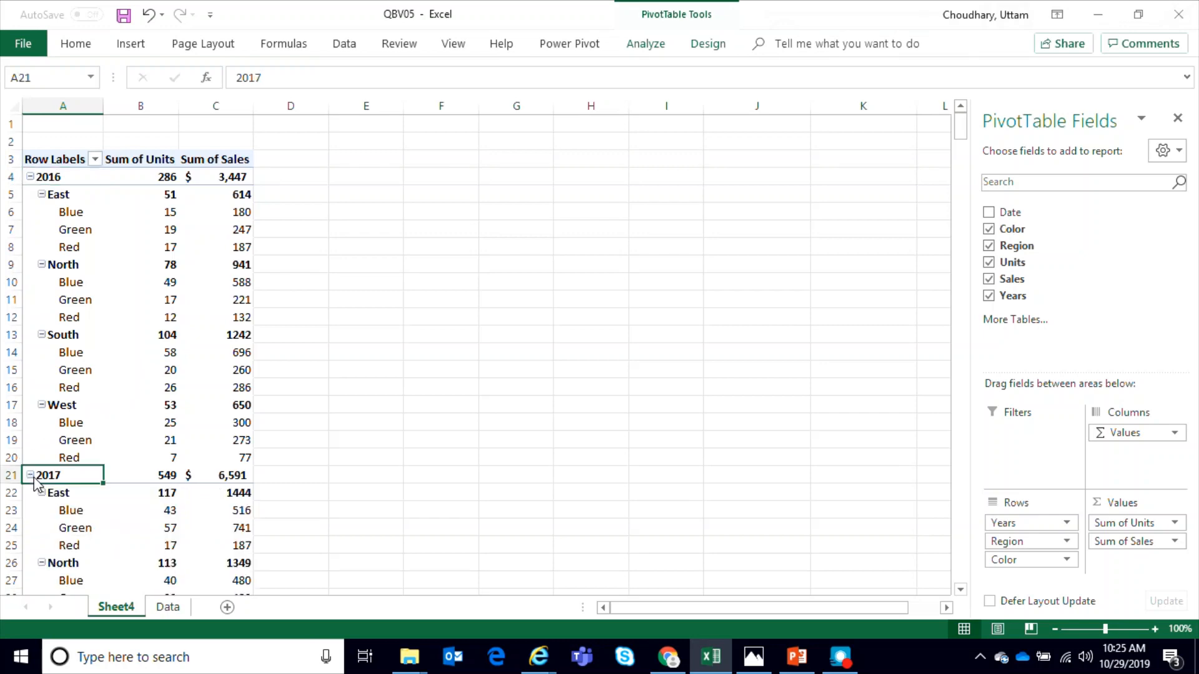
pyautogui.scroll(-7, 262, 440)
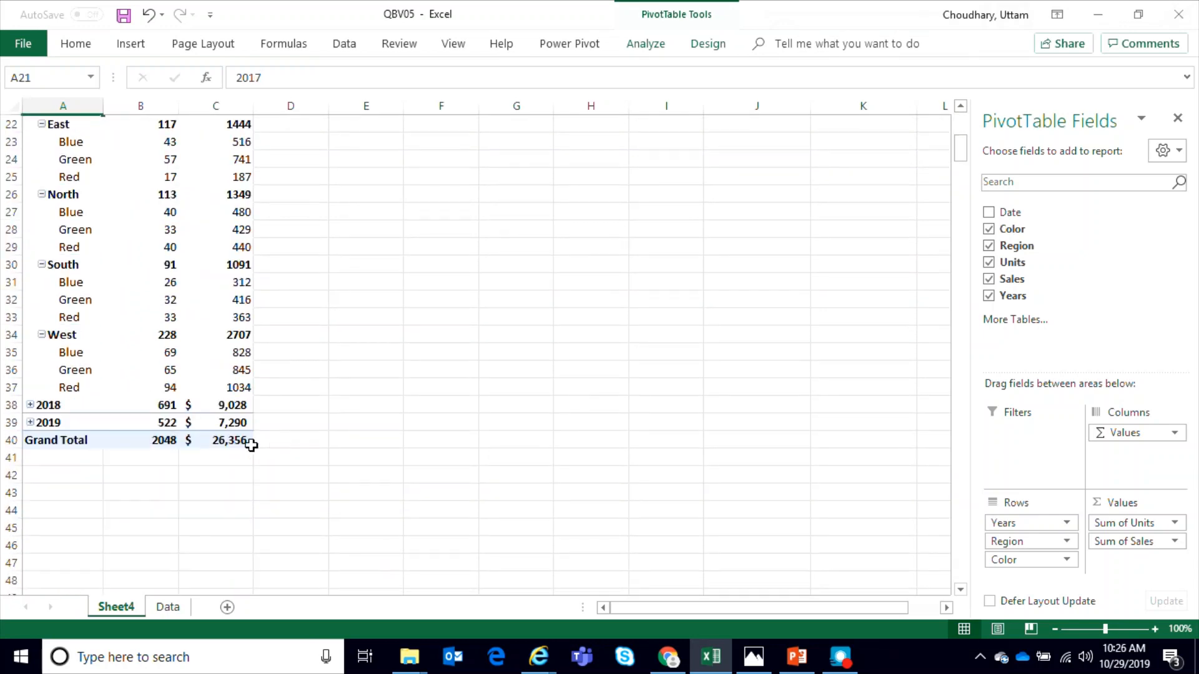
pyautogui.click(30, 404)
pyautogui.scroll(-3, 188, 417)
pyautogui.moveTo(189, 421)
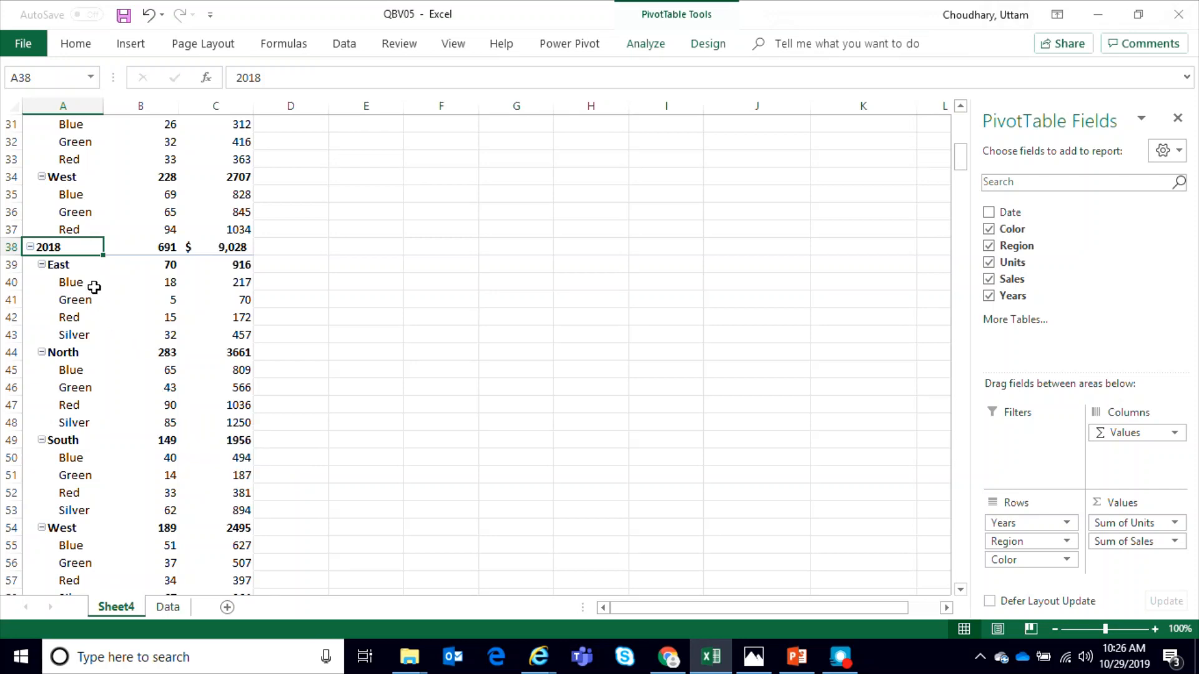
# Step: Collapse the East region in the PivotTable rows to hide its colors
pyautogui.scroll(10, 166, 431)
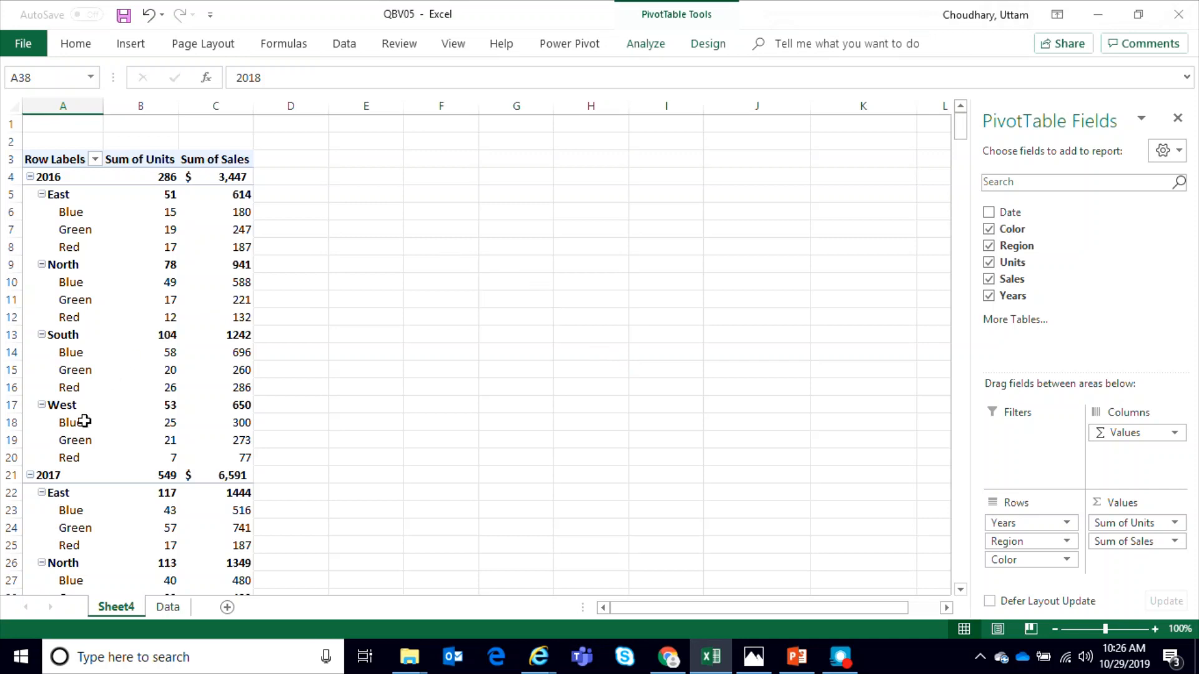
pyautogui.click(42, 492)
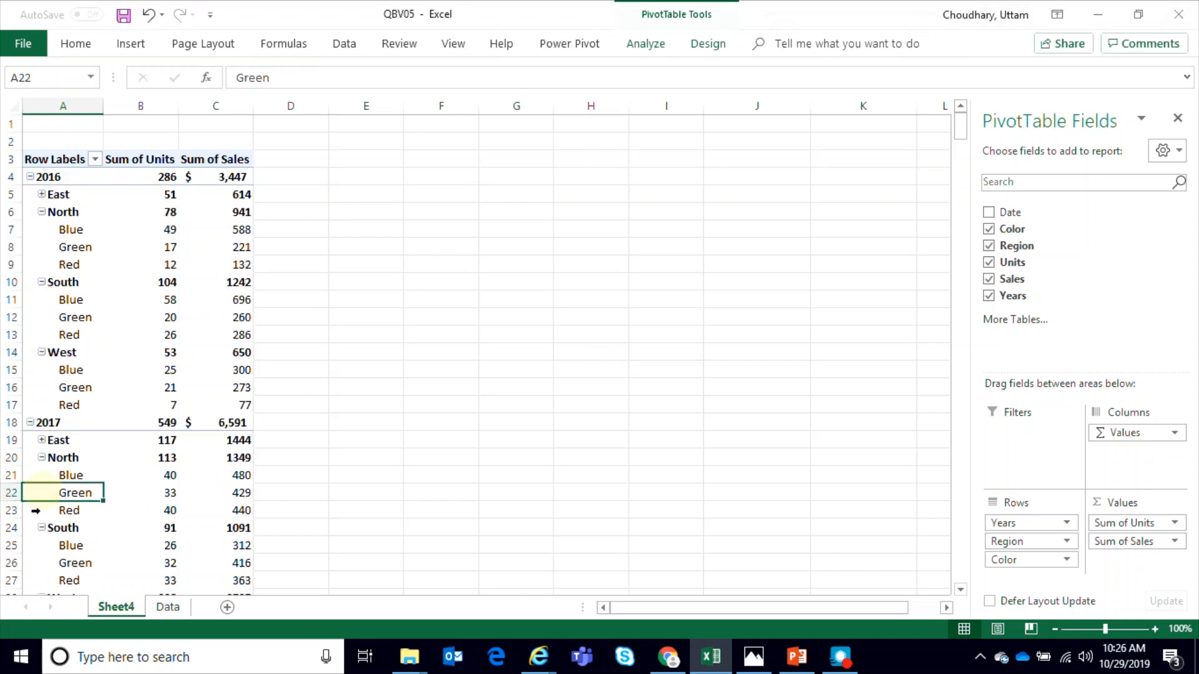
# Step: Collapse the North, South and West regions in the PivotTable rows to hide their colors
pyautogui.click(42, 458)
pyautogui.click(41, 425)
pyautogui.click(42, 389)
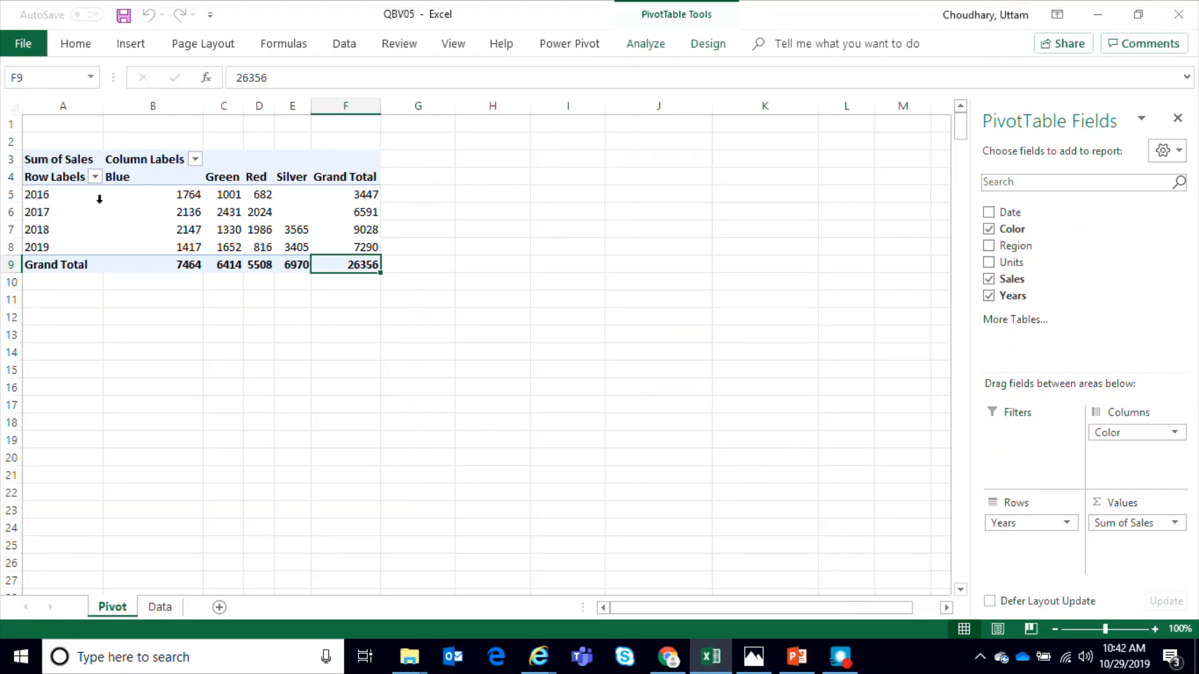
# Step: Insert a clustered column PivotChart of sales by year and color, and place it beside the PivotTable
pyautogui.click(188, 214)
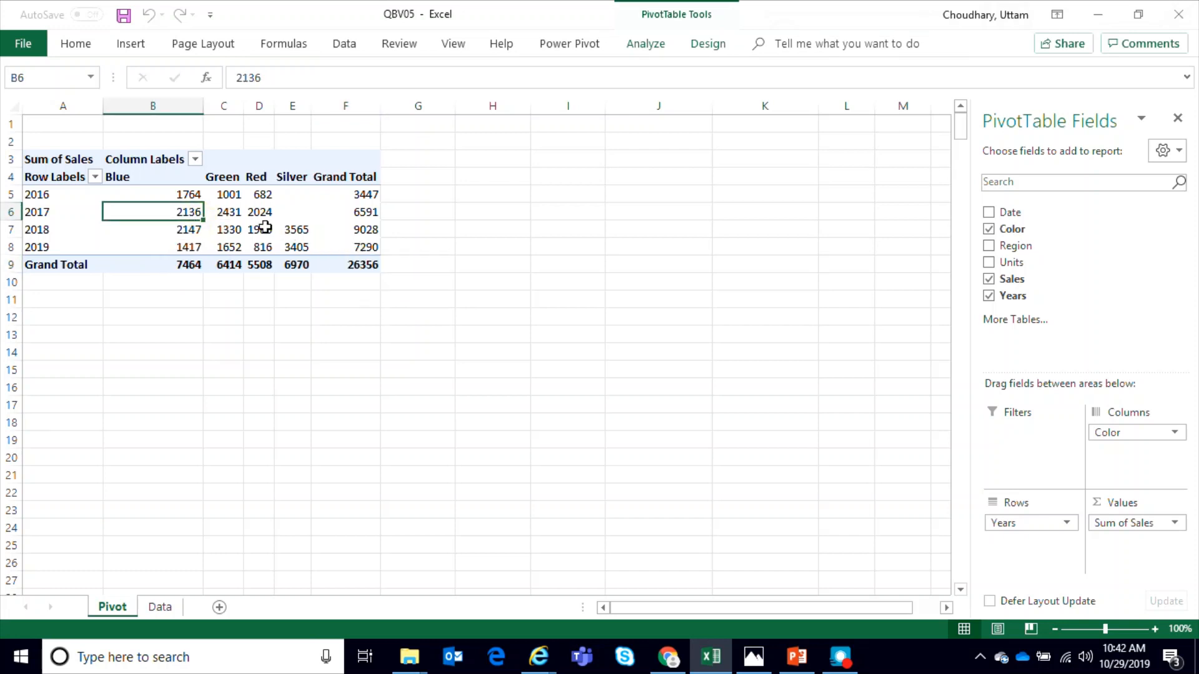
pyautogui.moveTo(59, 196); pyautogui.dragTo(349, 246)
pyautogui.click(229, 216)
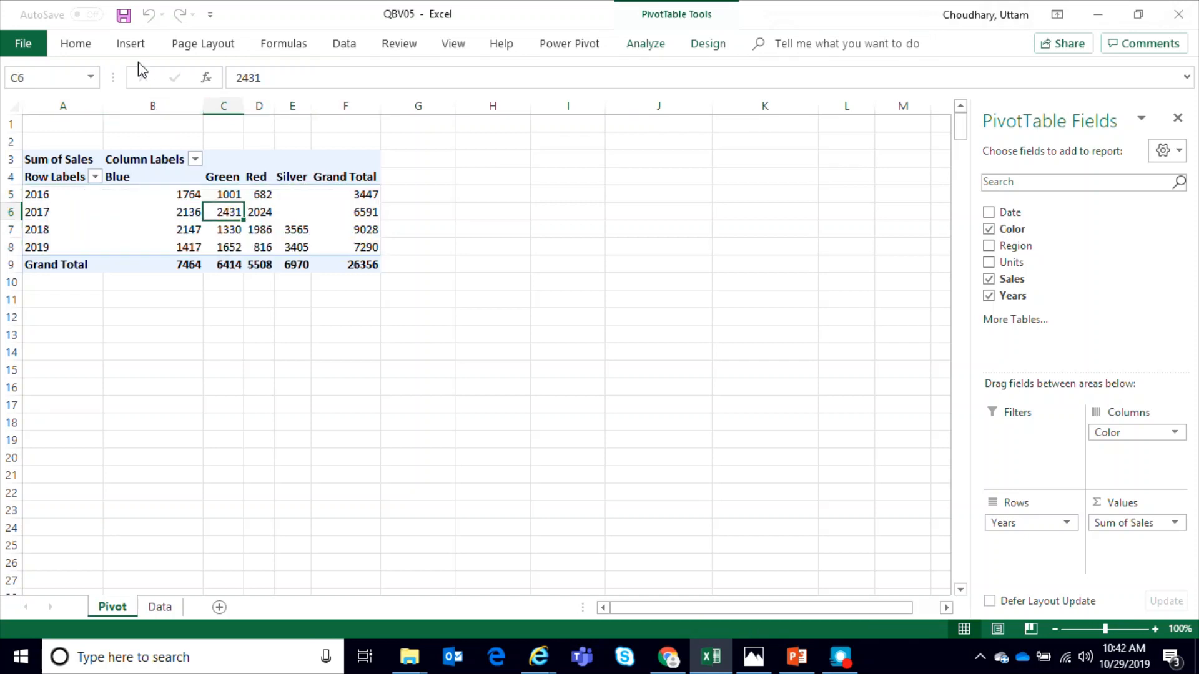
pyautogui.click(77, 45)
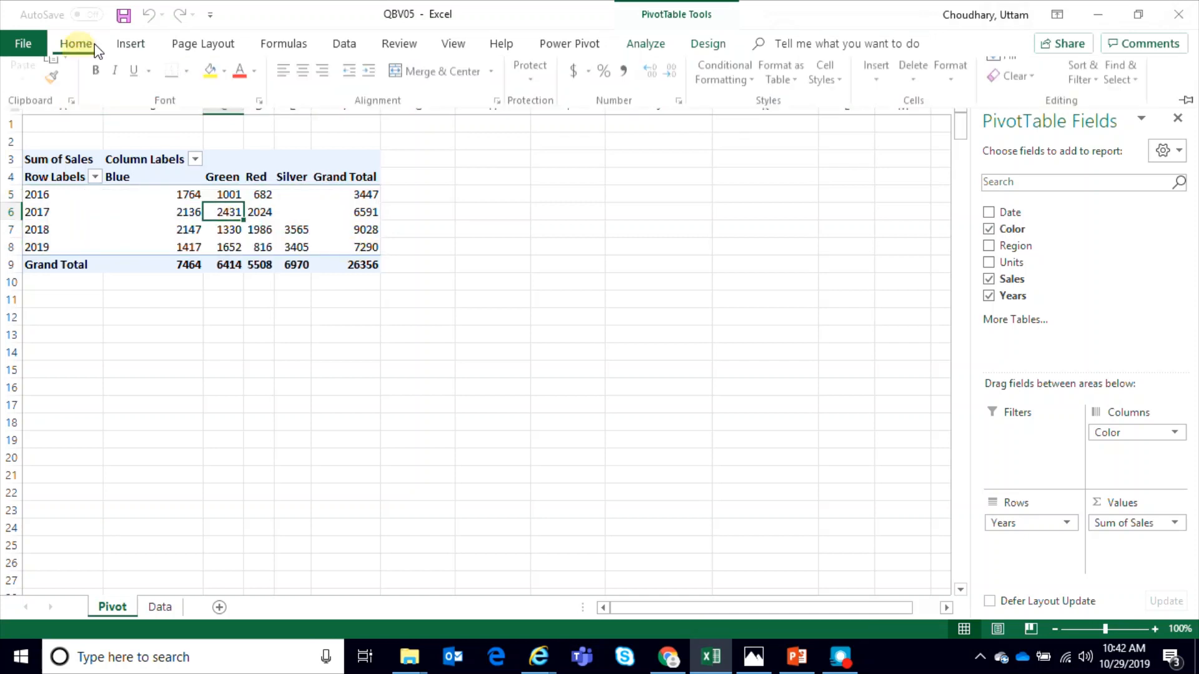
pyautogui.click(130, 43)
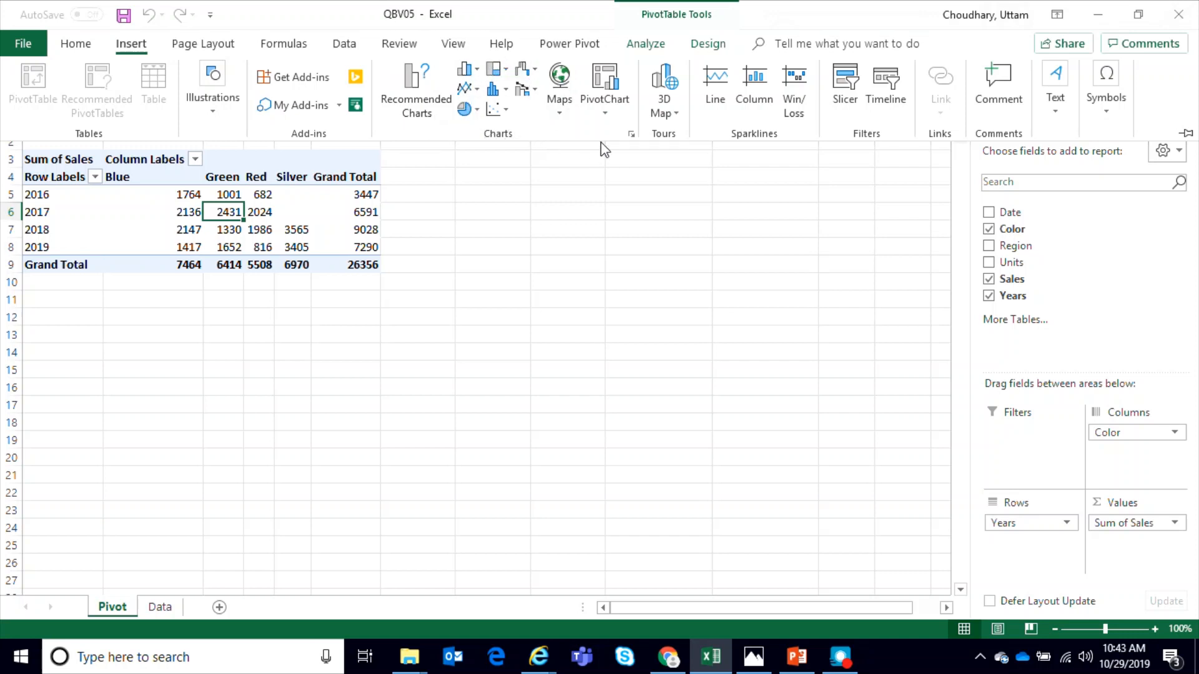
pyautogui.click(610, 89)
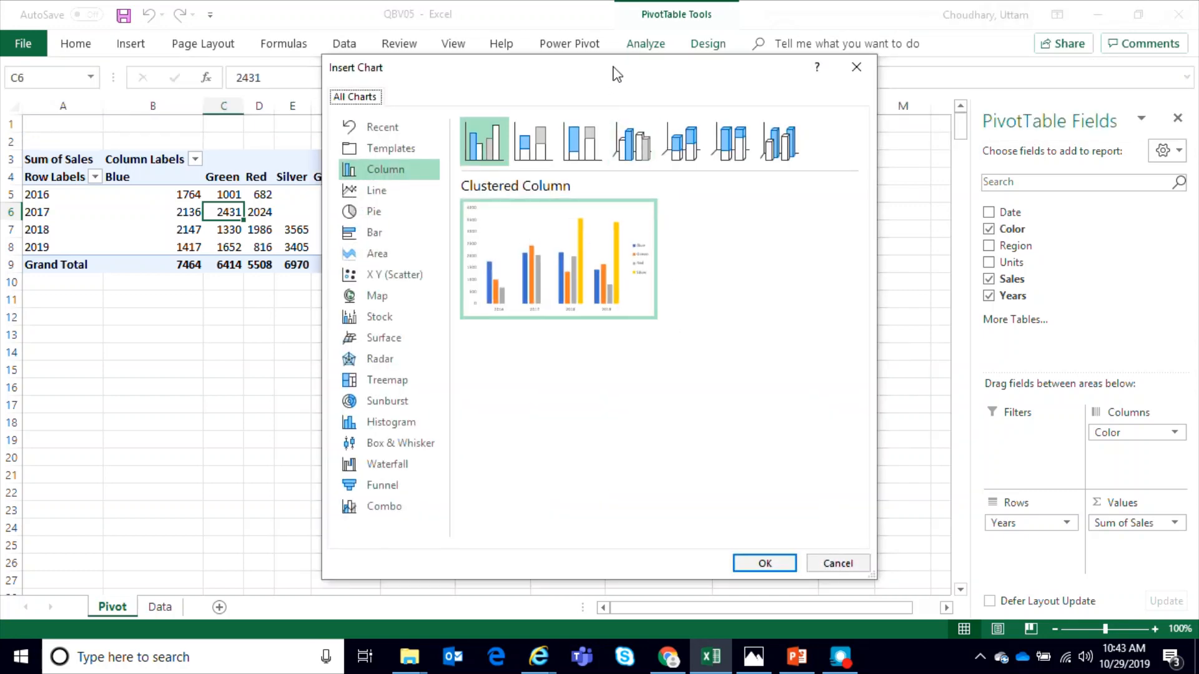
pyautogui.moveTo(612, 71); pyautogui.dragTo(785, 80)
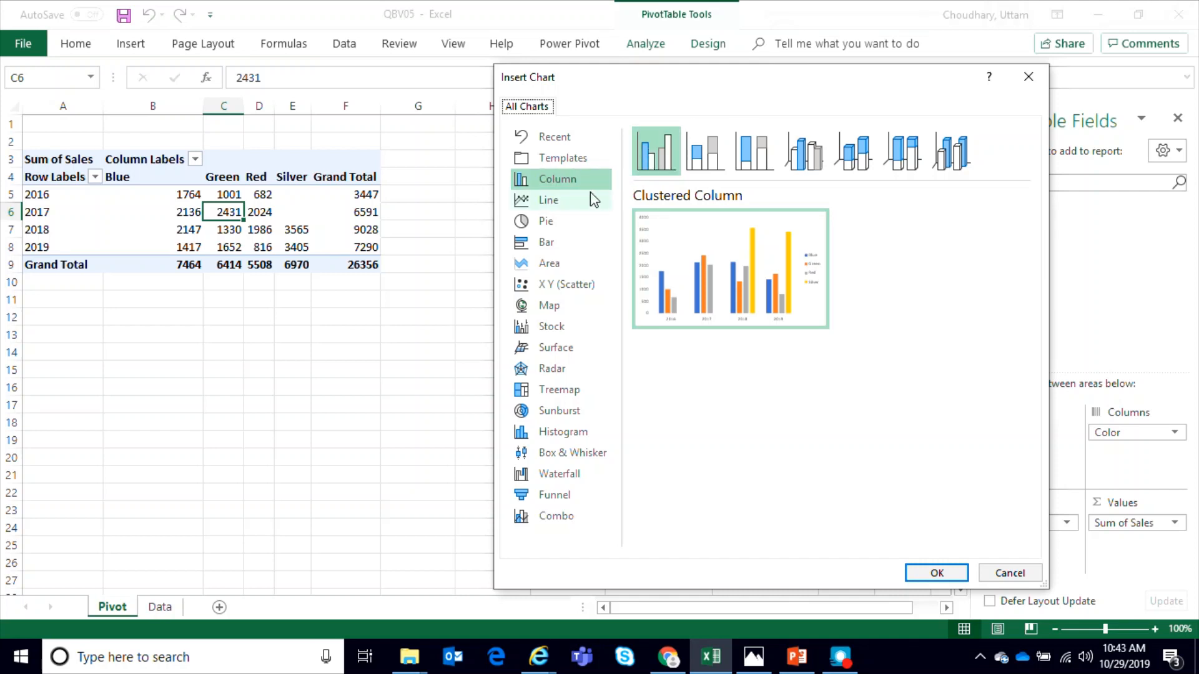
pyautogui.click(568, 201)
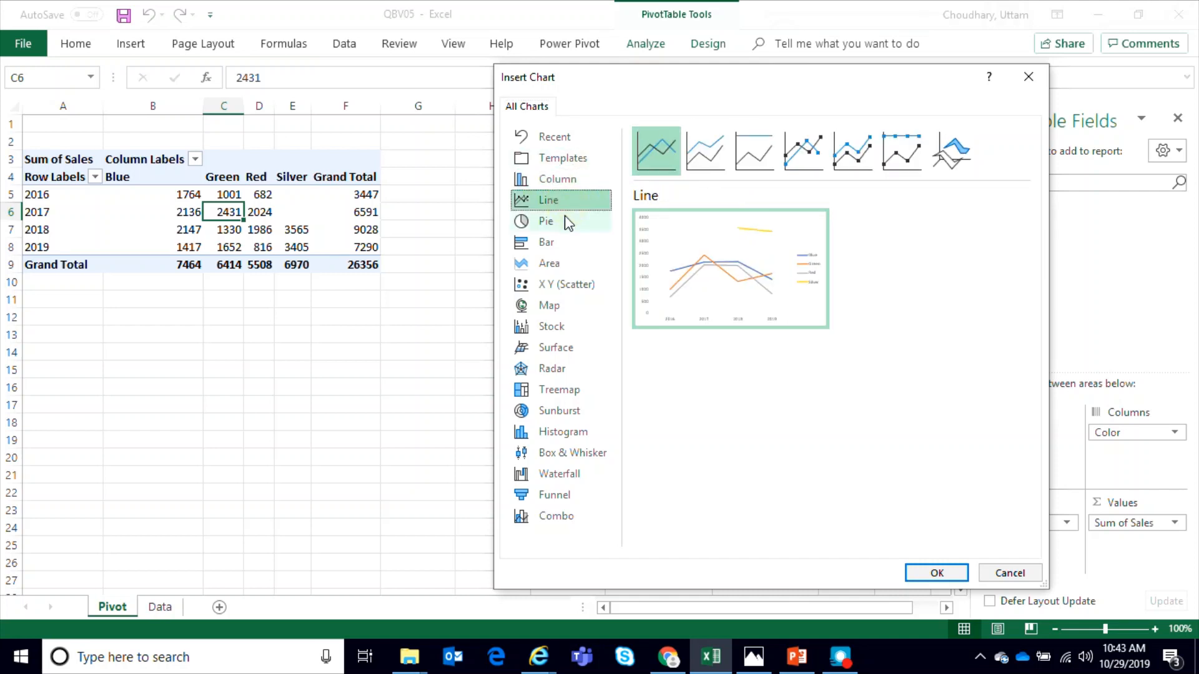
pyautogui.click(567, 221)
pyautogui.click(569, 182)
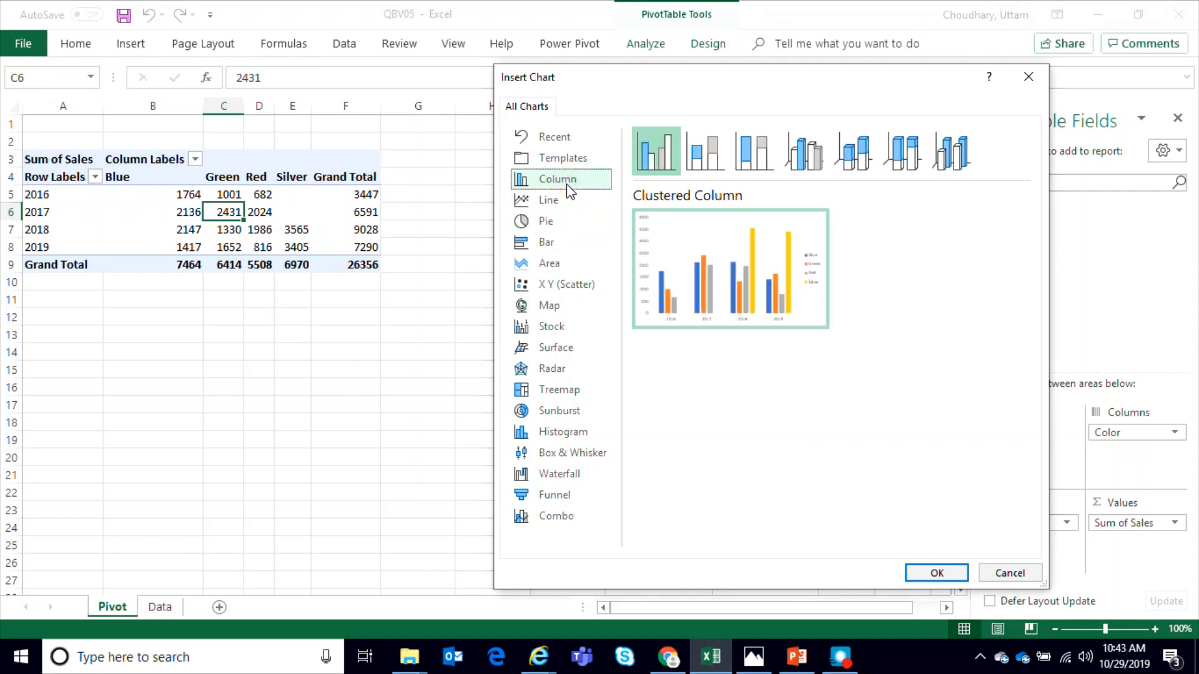
pyautogui.click(936, 573)
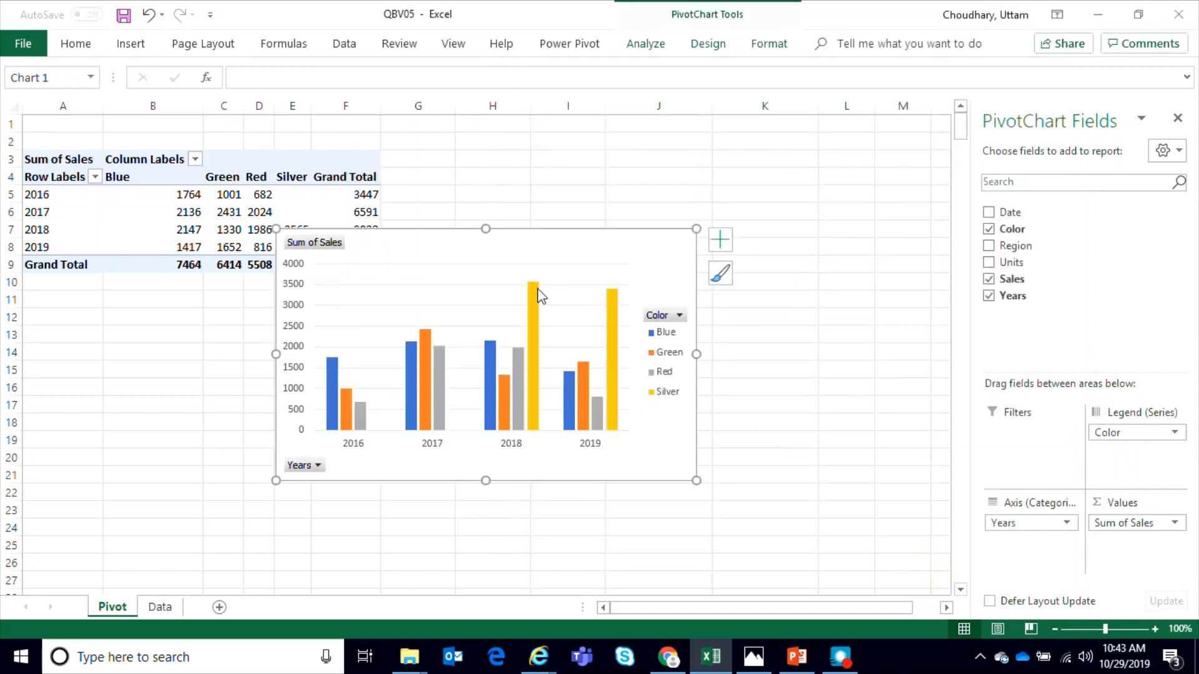
pyautogui.moveTo(456, 238); pyautogui.dragTo(580, 184)
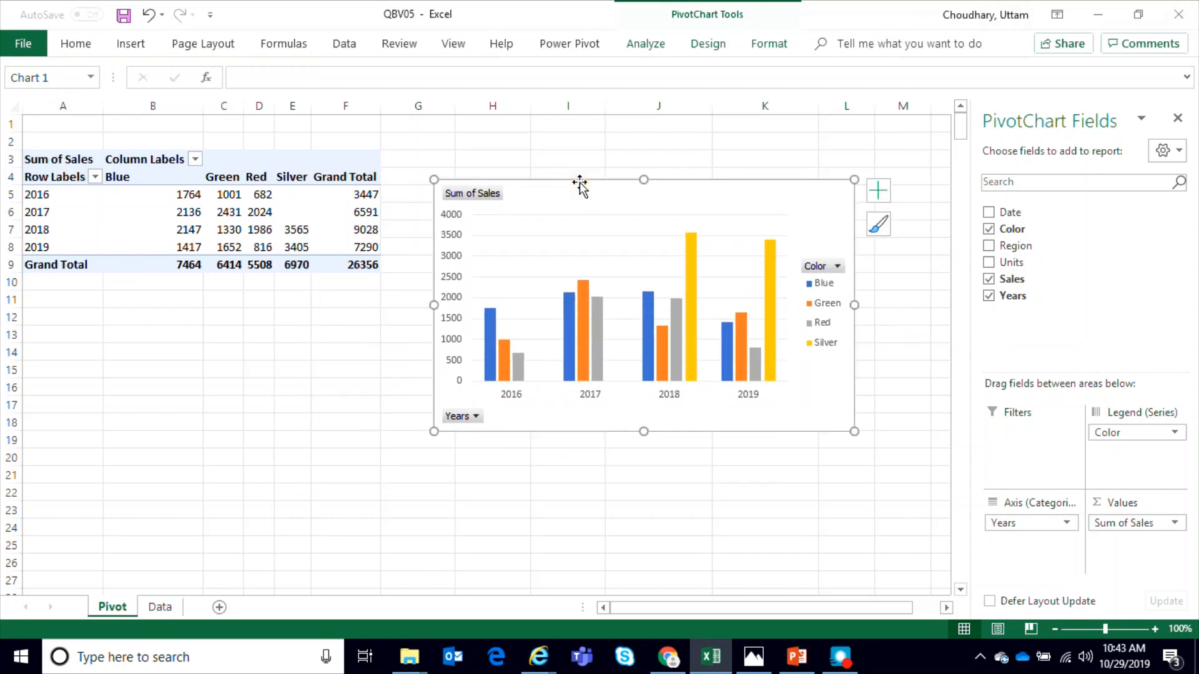
# Step: Hide all field buttons on the PivotChart
pyautogui.rightClick(494, 198)
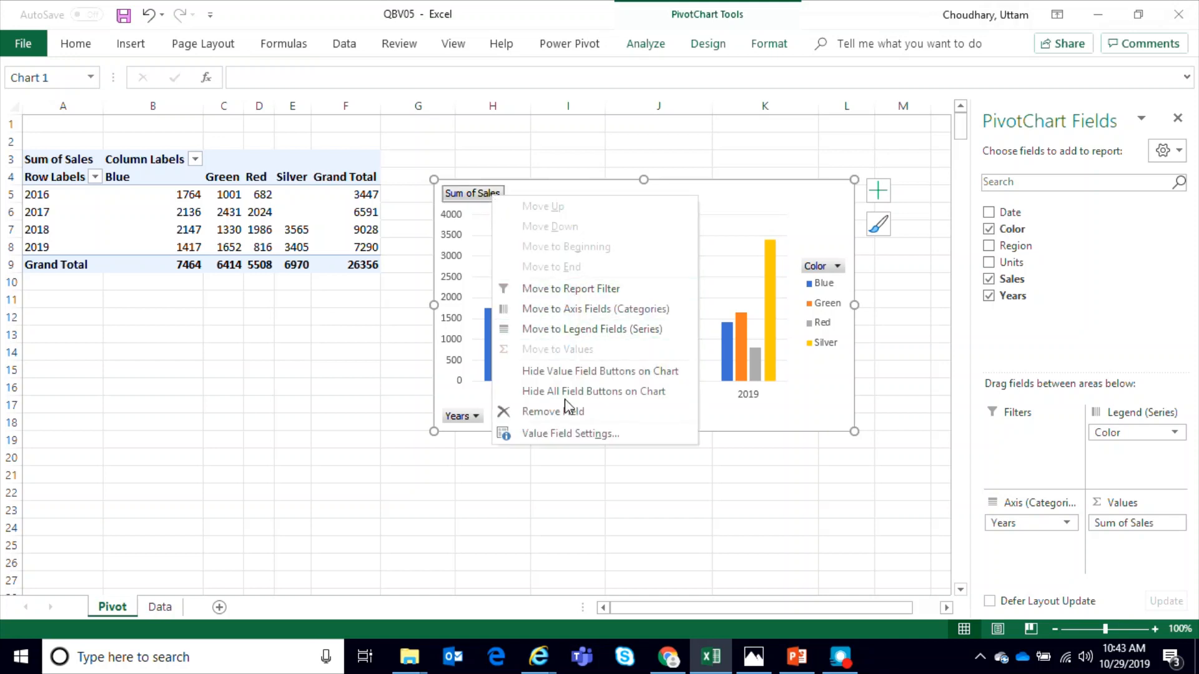
pyautogui.click(572, 433)
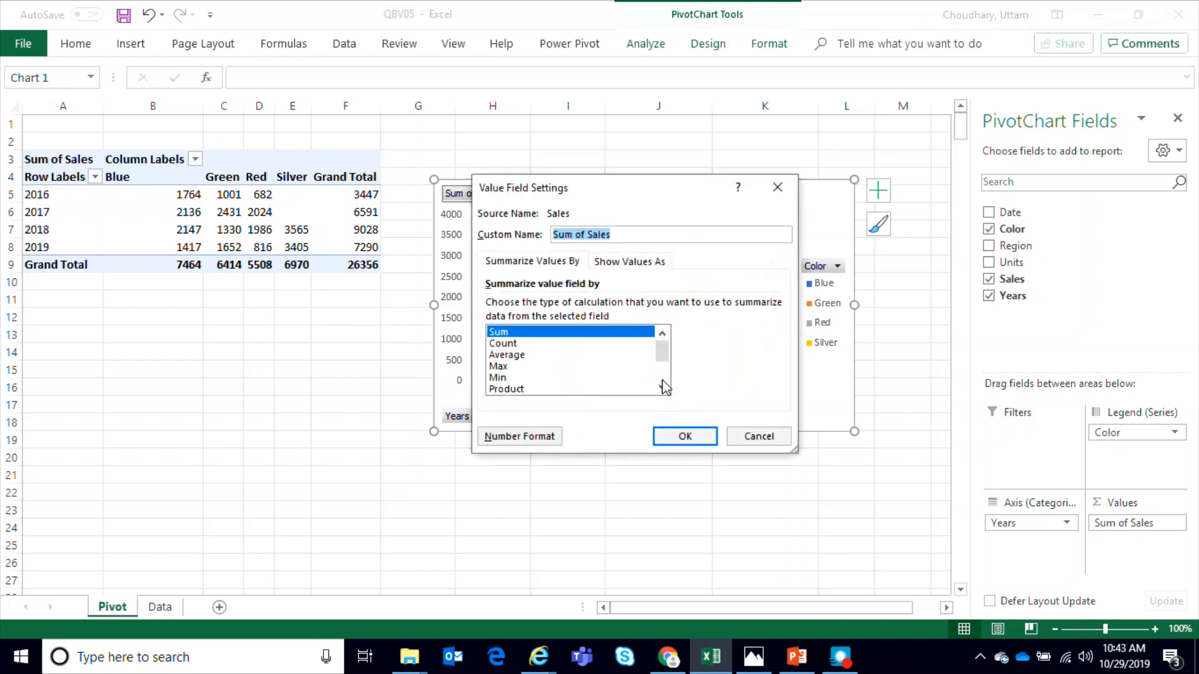
pyautogui.click(749, 437)
pyautogui.rightClick(612, 247)
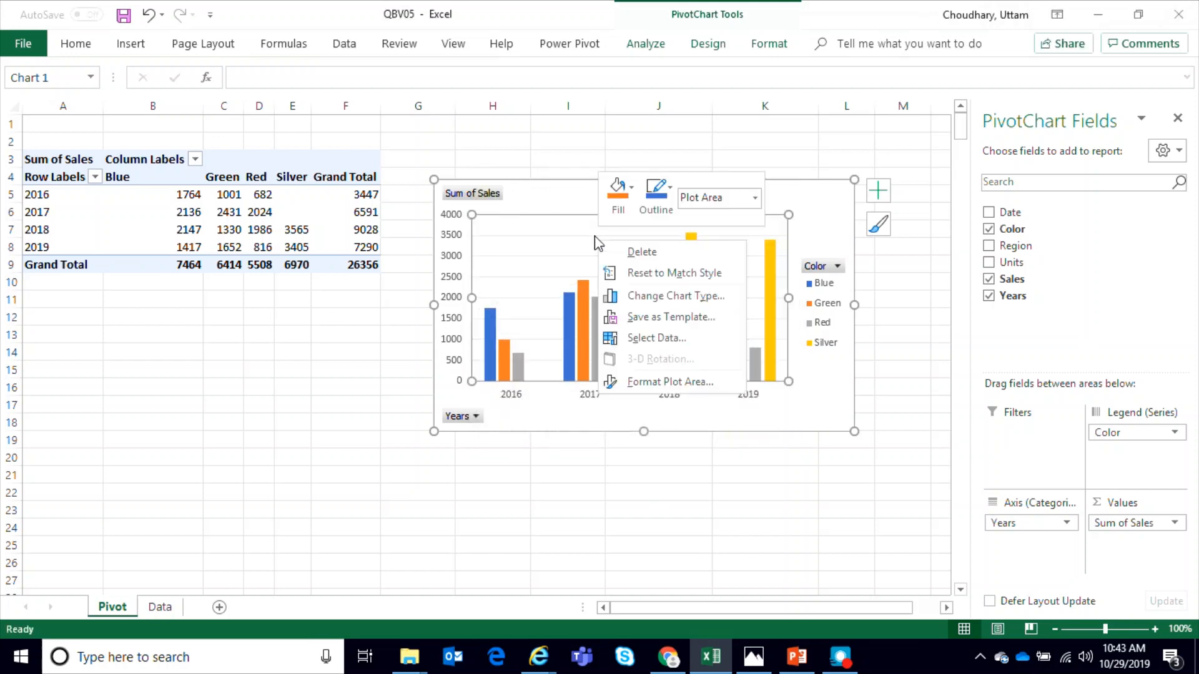
pyautogui.click(519, 198)
pyautogui.rightClick(462, 199)
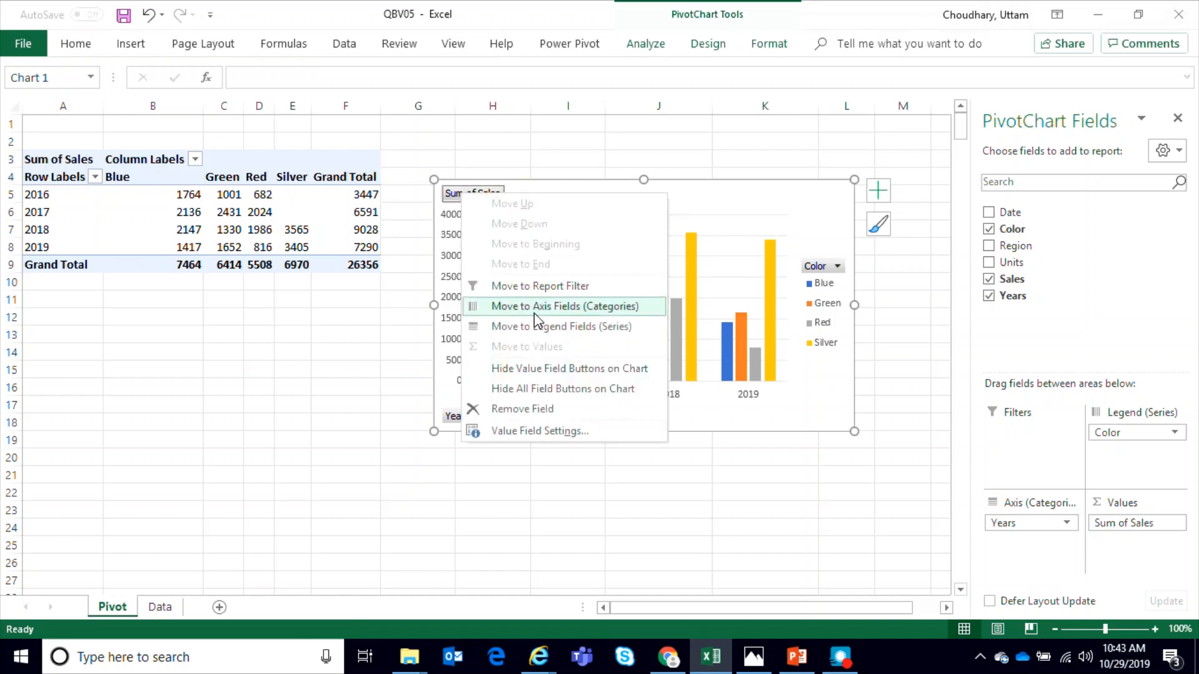
pyautogui.click(542, 388)
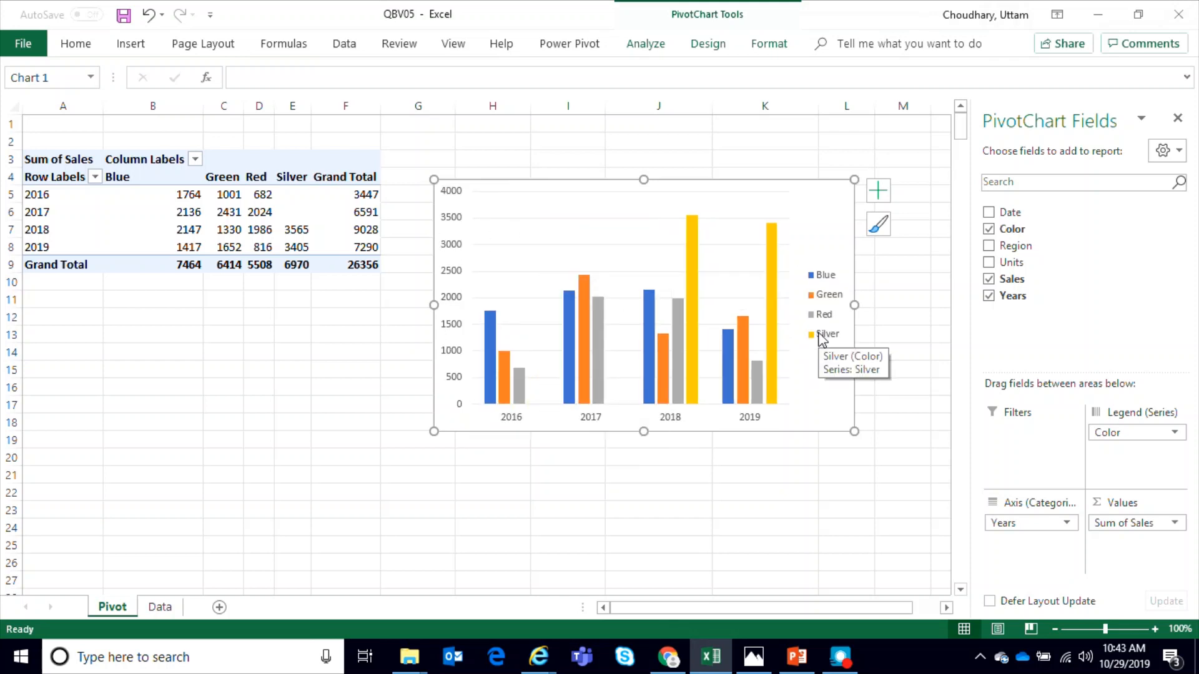
# Step: Add a data table with legend keys below the PivotChart's columns
pyautogui.click(767, 53)
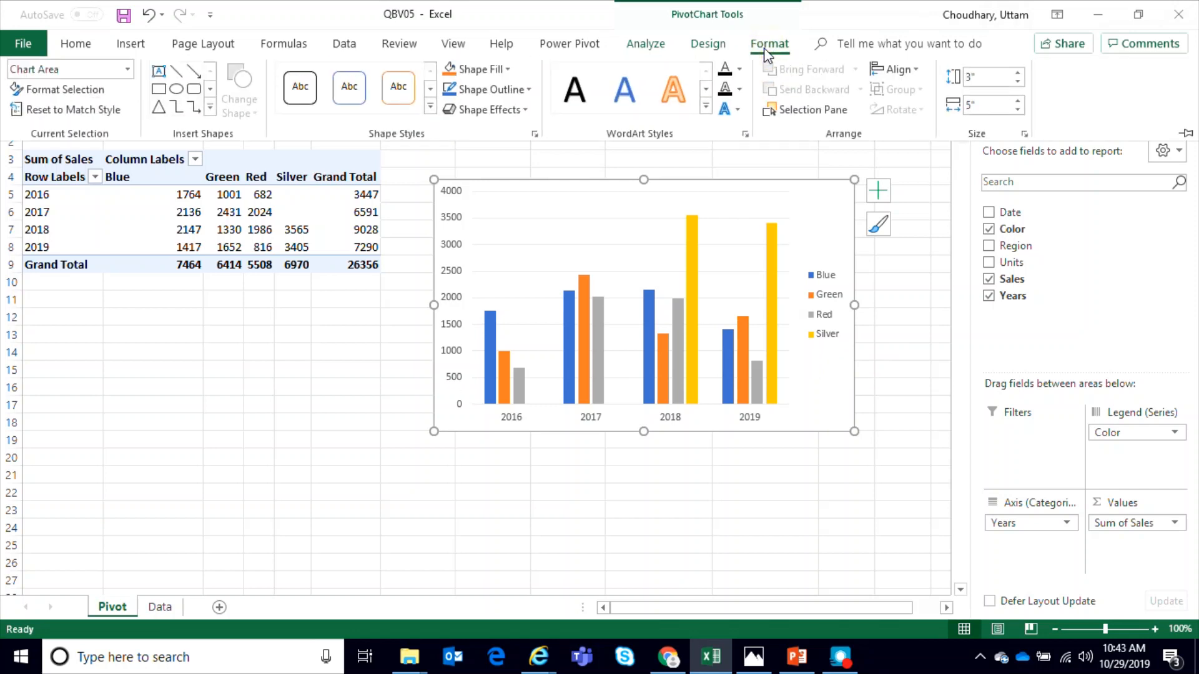
pyautogui.click(708, 51)
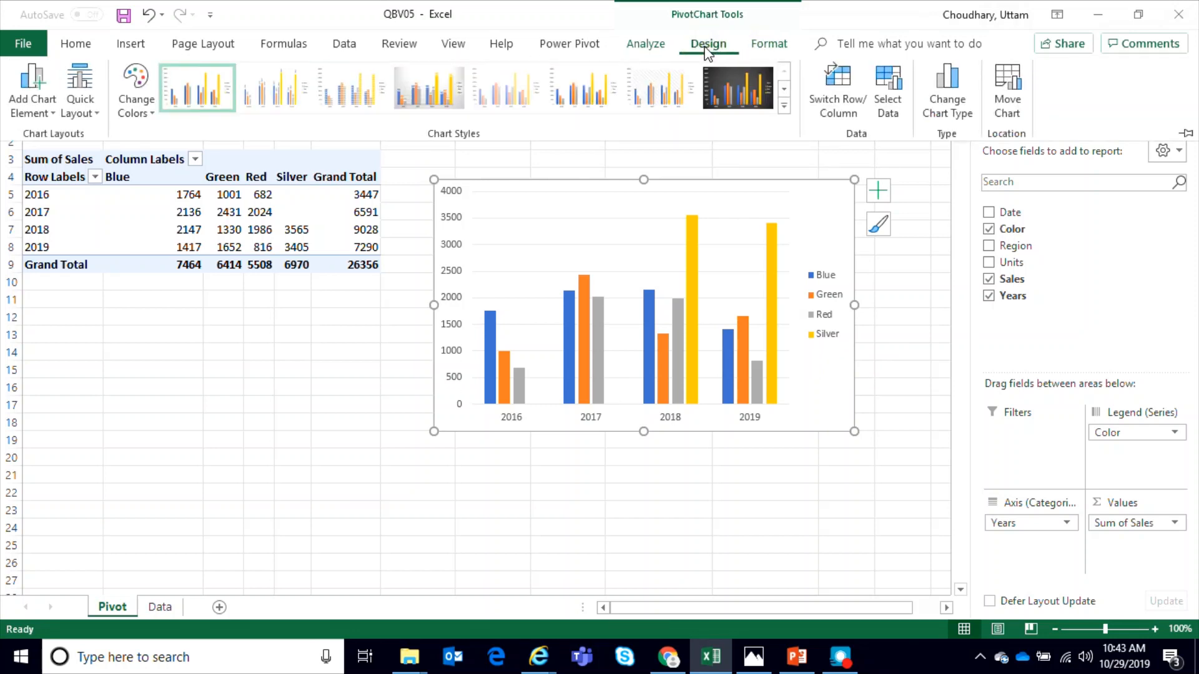
pyautogui.click(48, 120)
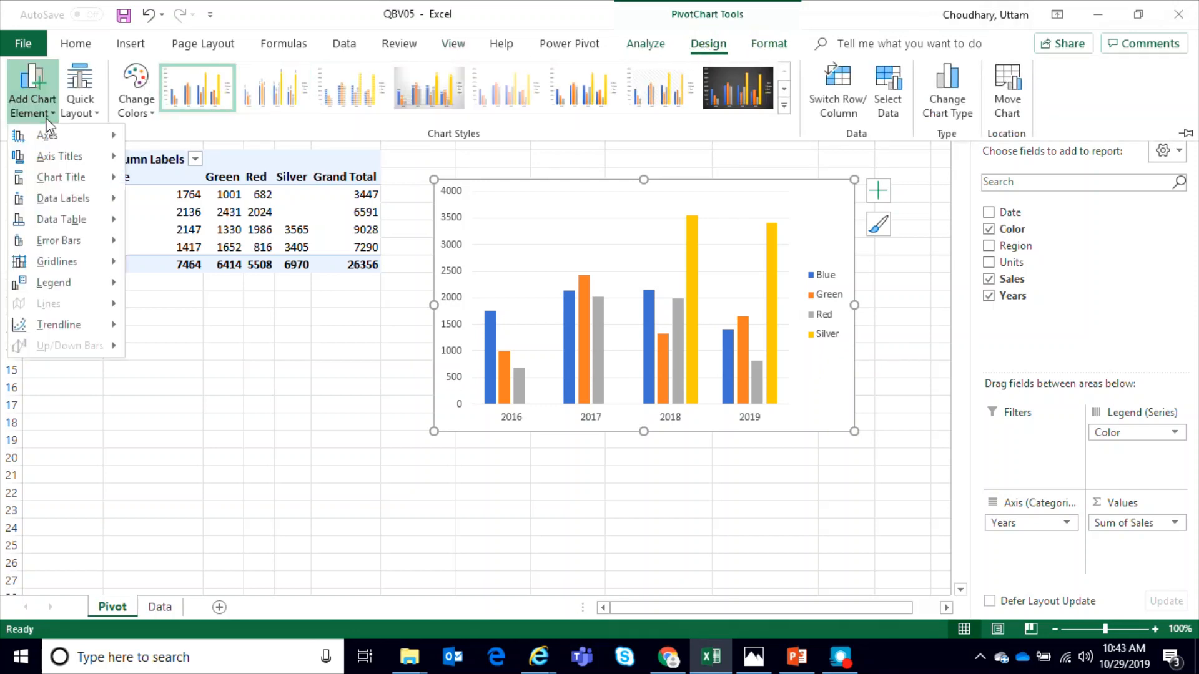
pyautogui.moveTo(69, 222)
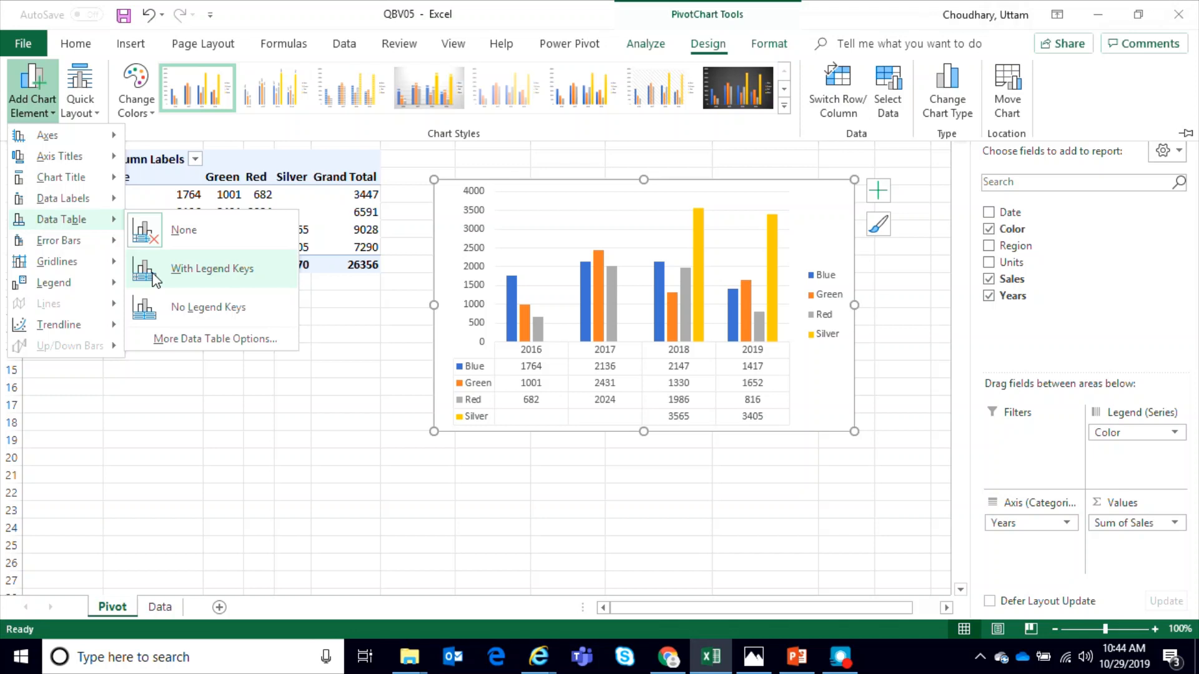
pyautogui.click(154, 280)
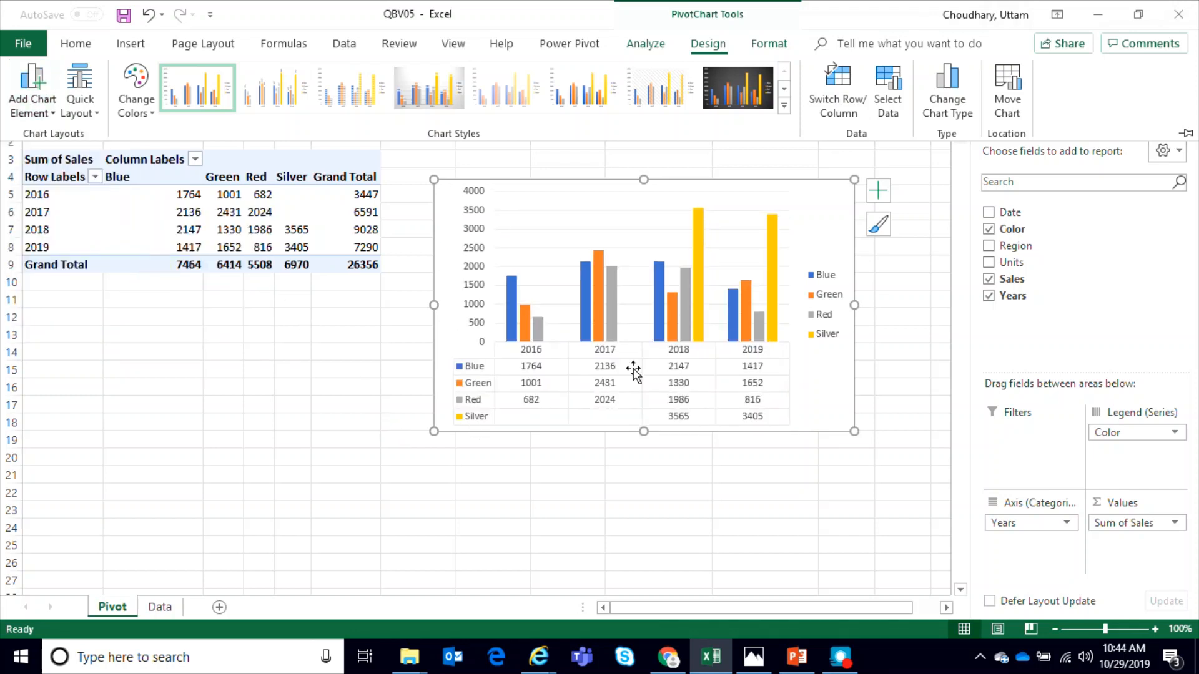
# Step: Delete the PivotChart's separate color legend and shift the chart slightly closer to the PivotTable
pyautogui.click(824, 288)
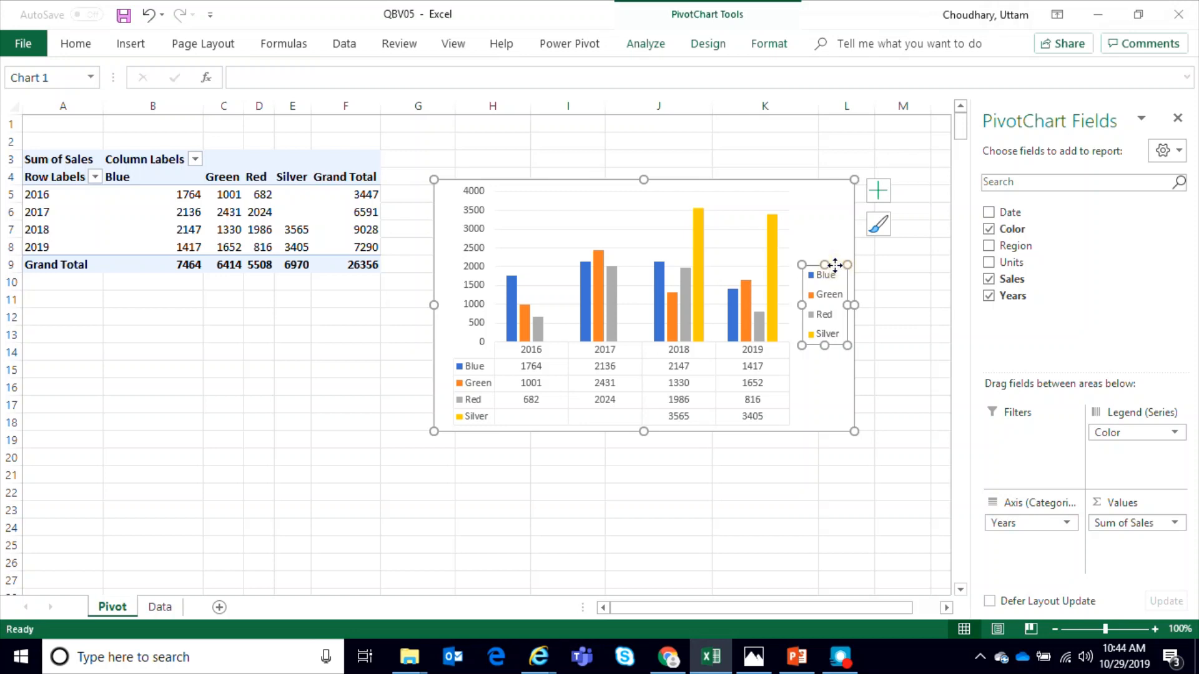
pyautogui.press('Delete')
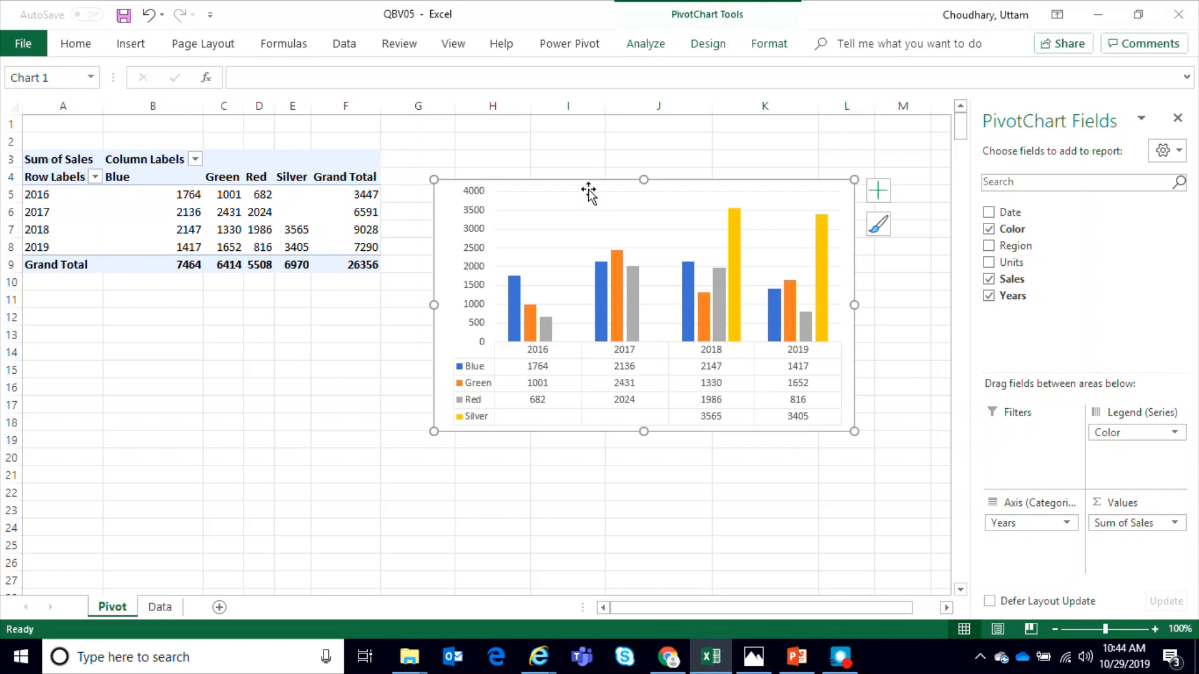
pyautogui.moveTo(588, 182); pyautogui.dragTo(598, 183)
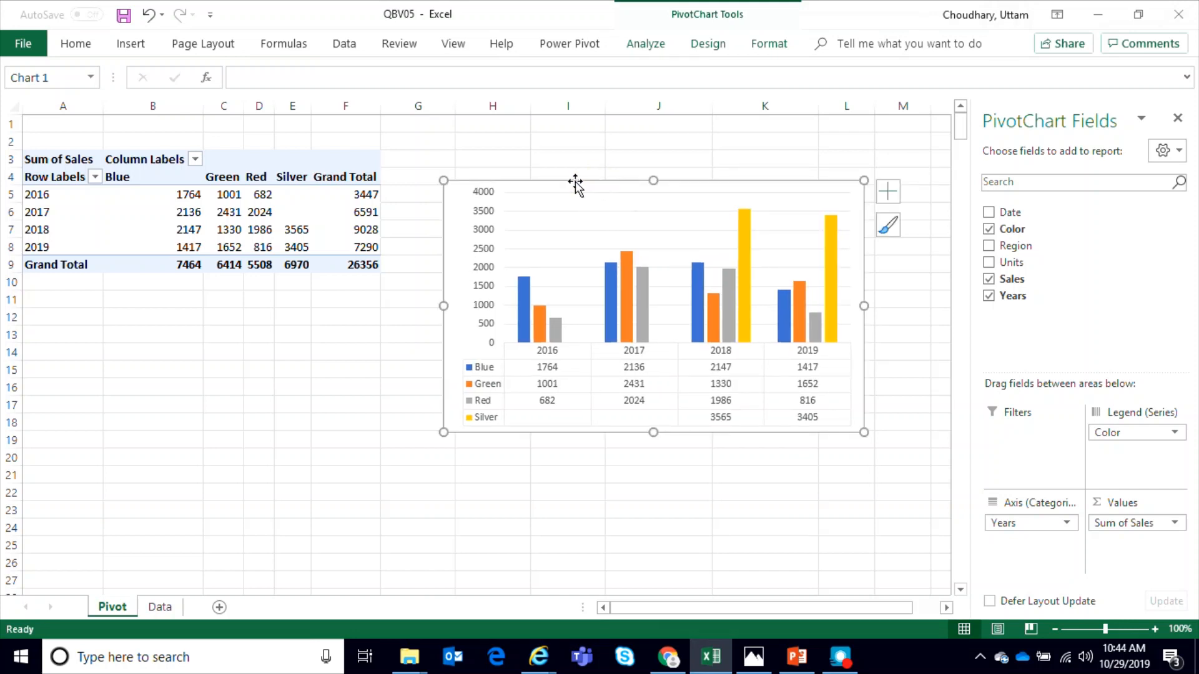
pyautogui.moveTo(574, 182); pyautogui.dragTo(548, 186)
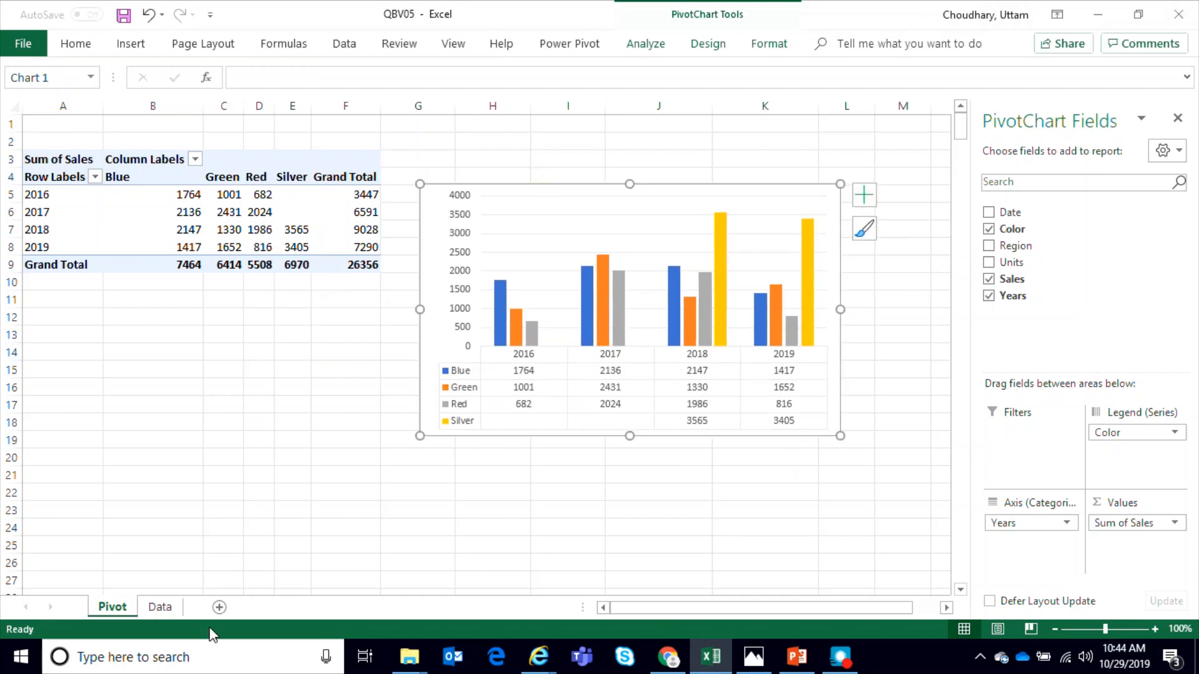
# Step: Add a new worksheet, move it before the Pivot sheet and rename it Dashboard
pyautogui.click(219, 607)
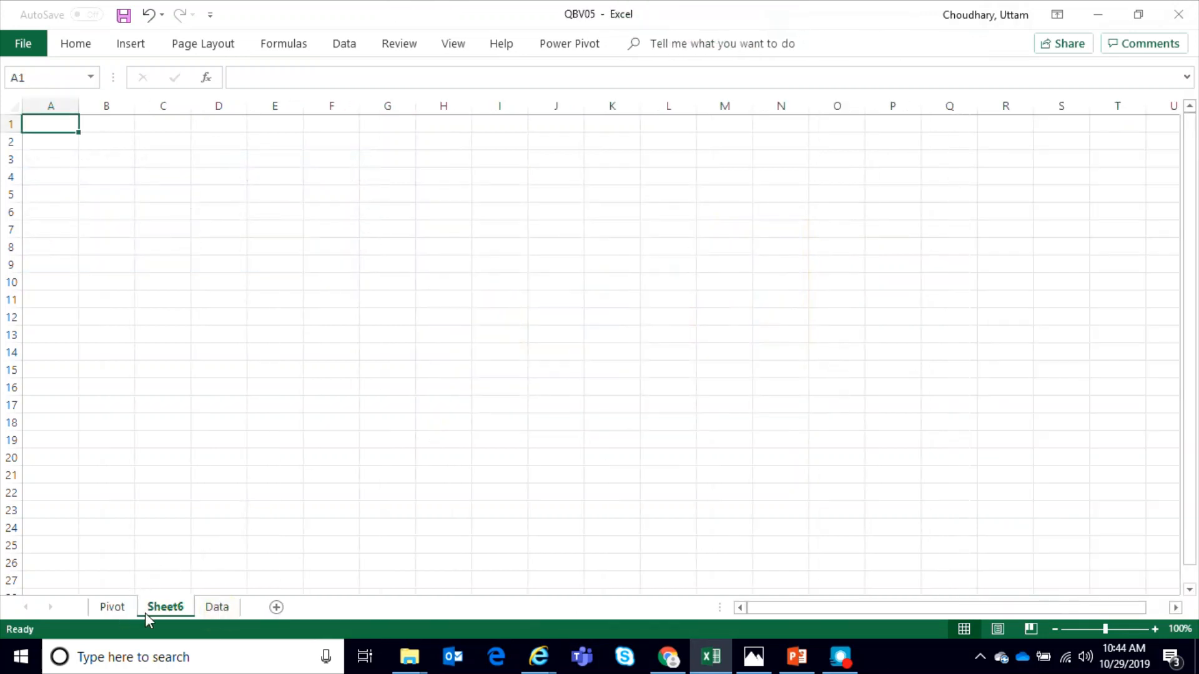
pyautogui.moveTo(168, 613); pyautogui.dragTo(88, 610)
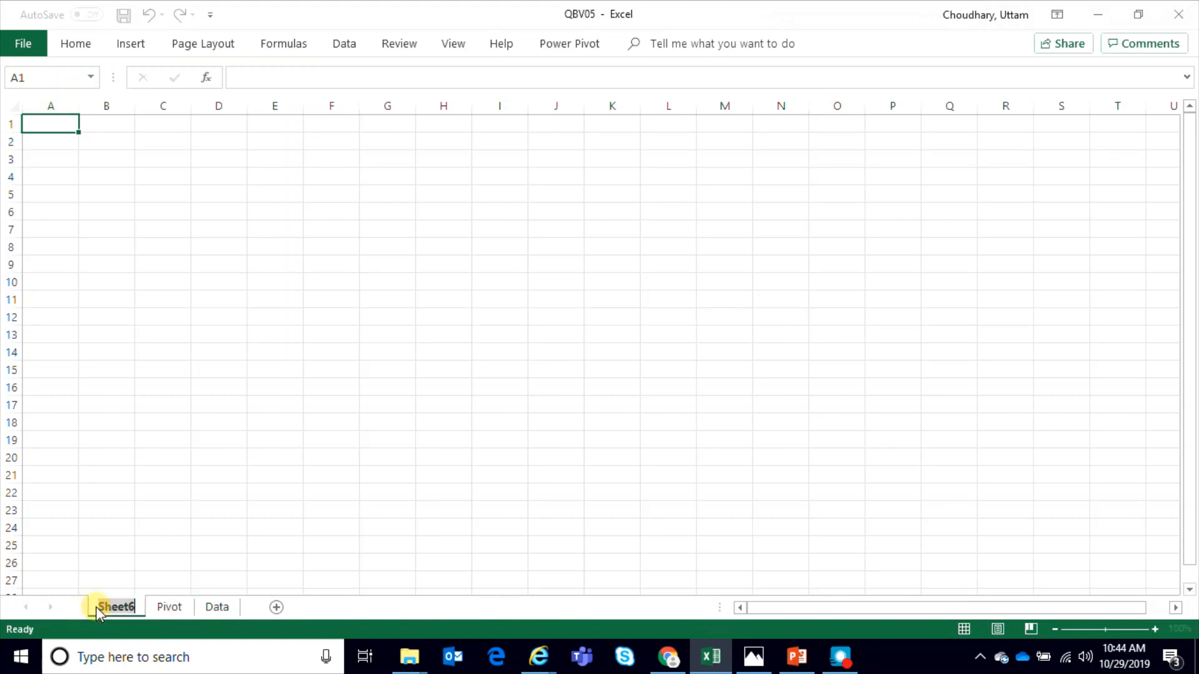
pyautogui.write('Dashboard')
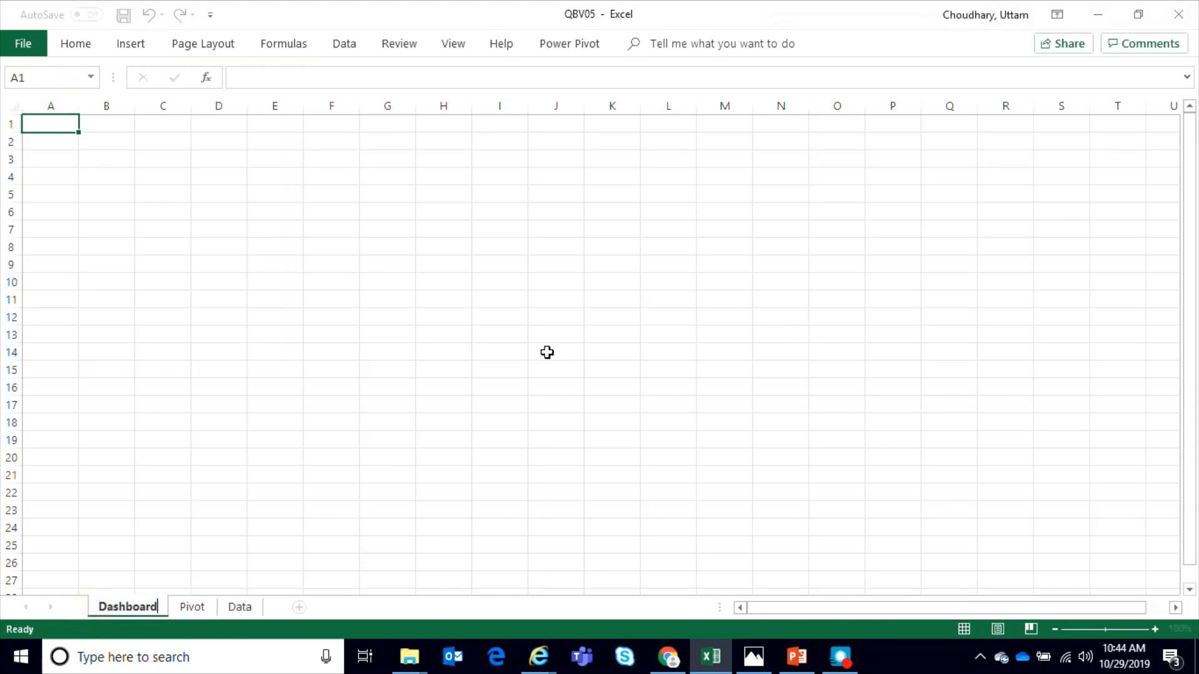
pyautogui.press('Return')
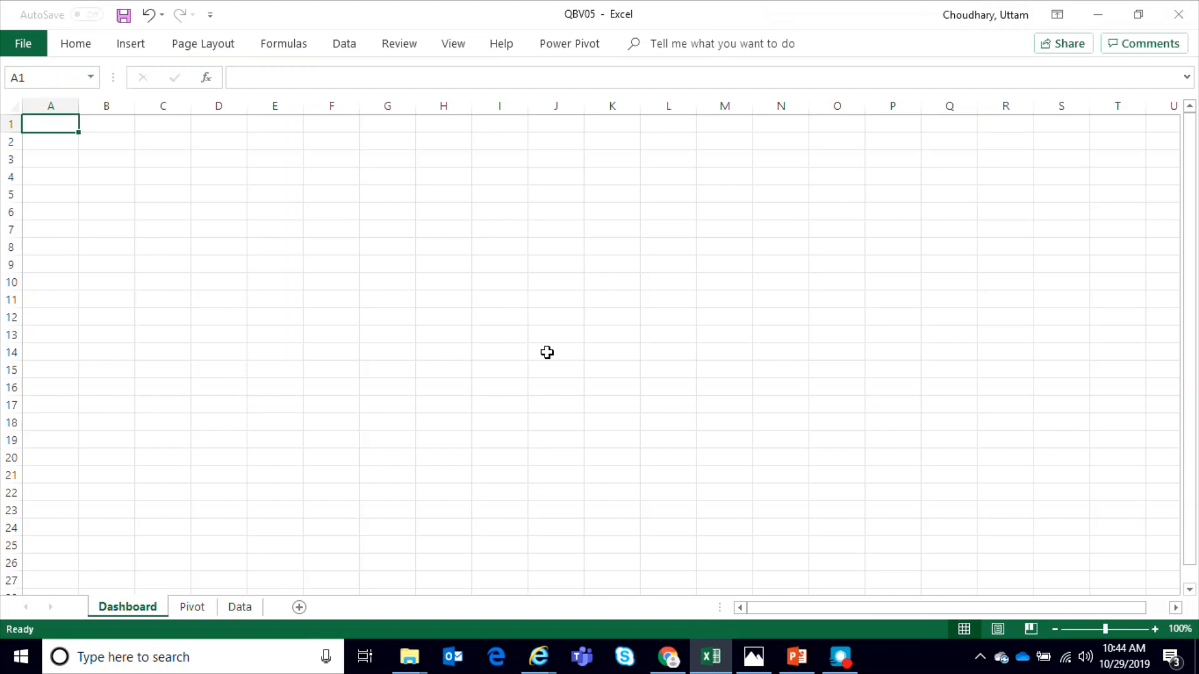
# Step: Move the PivotChart from the Pivot sheet to about H3:O16 on the Dashboard sheet and close the field list
pyautogui.click(240, 607)
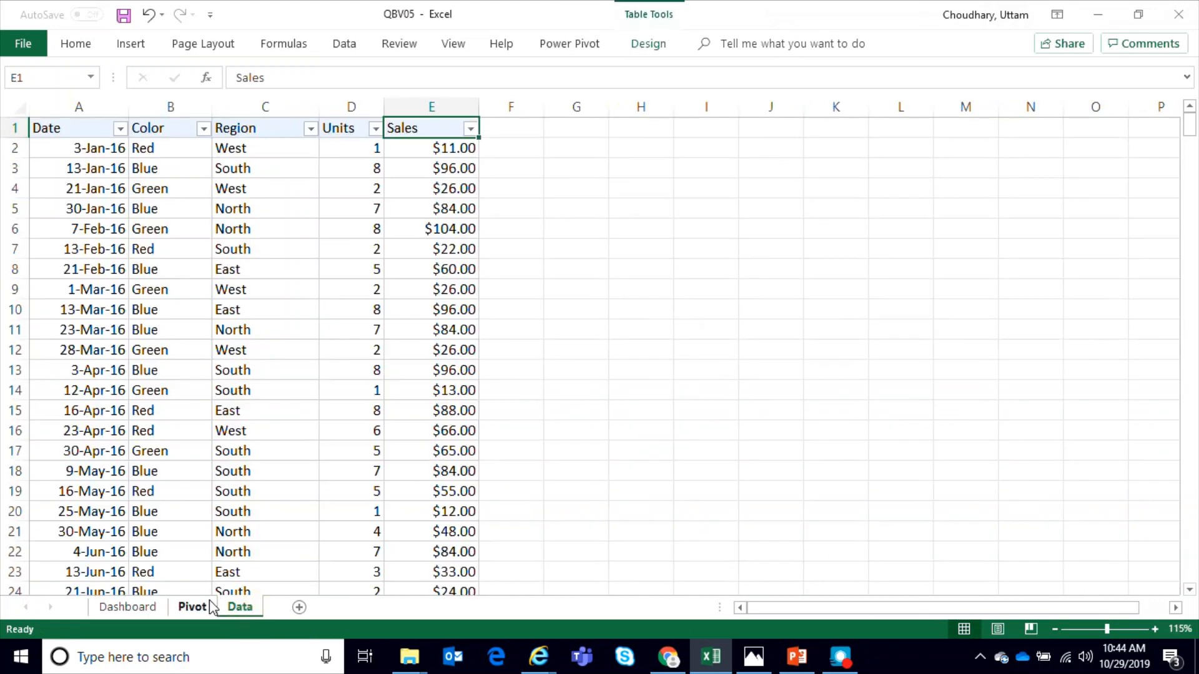
pyautogui.click(193, 606)
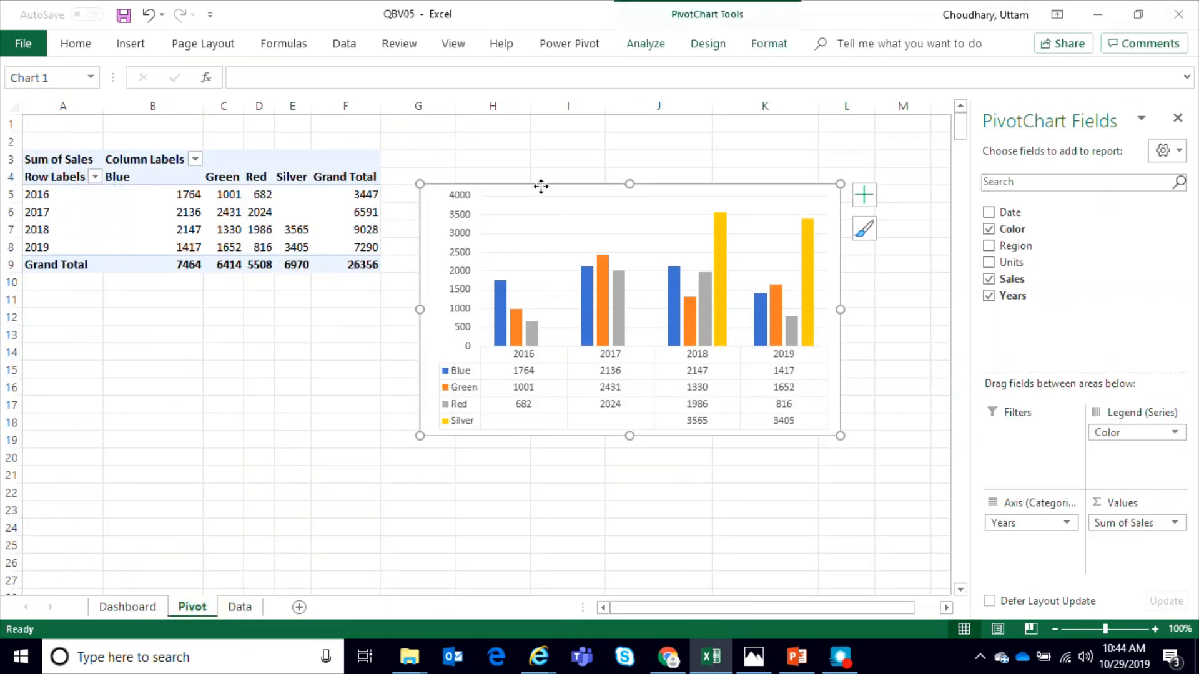
pyautogui.press('Escape')
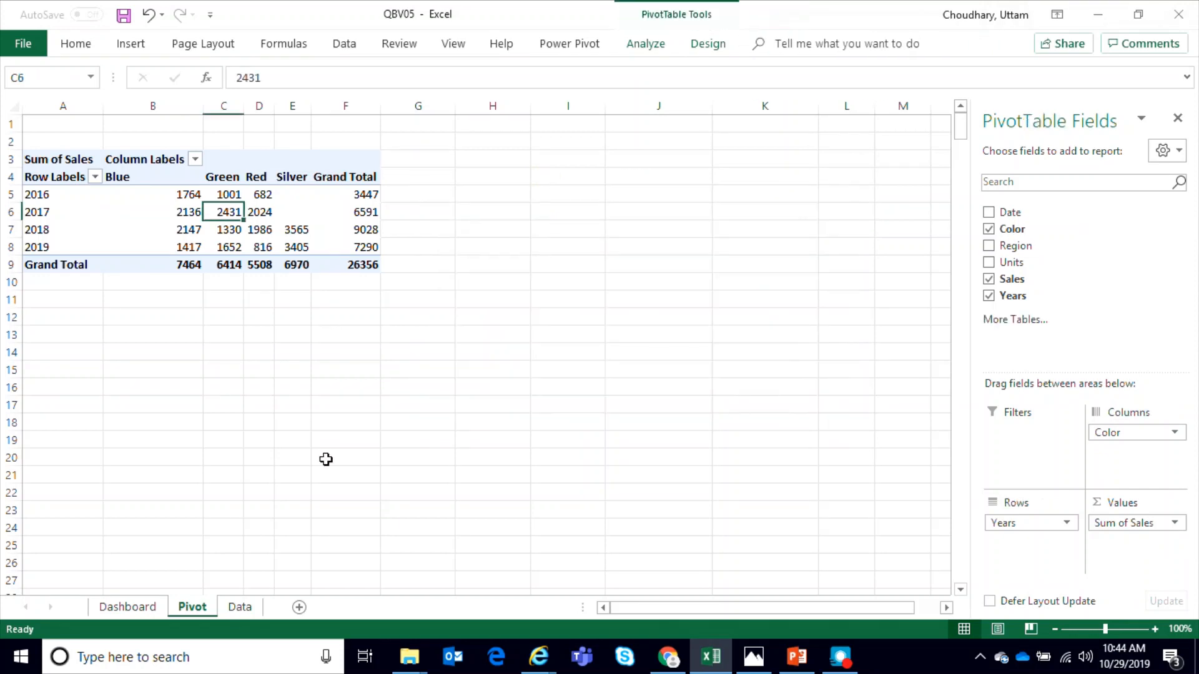
pyautogui.click(149, 608)
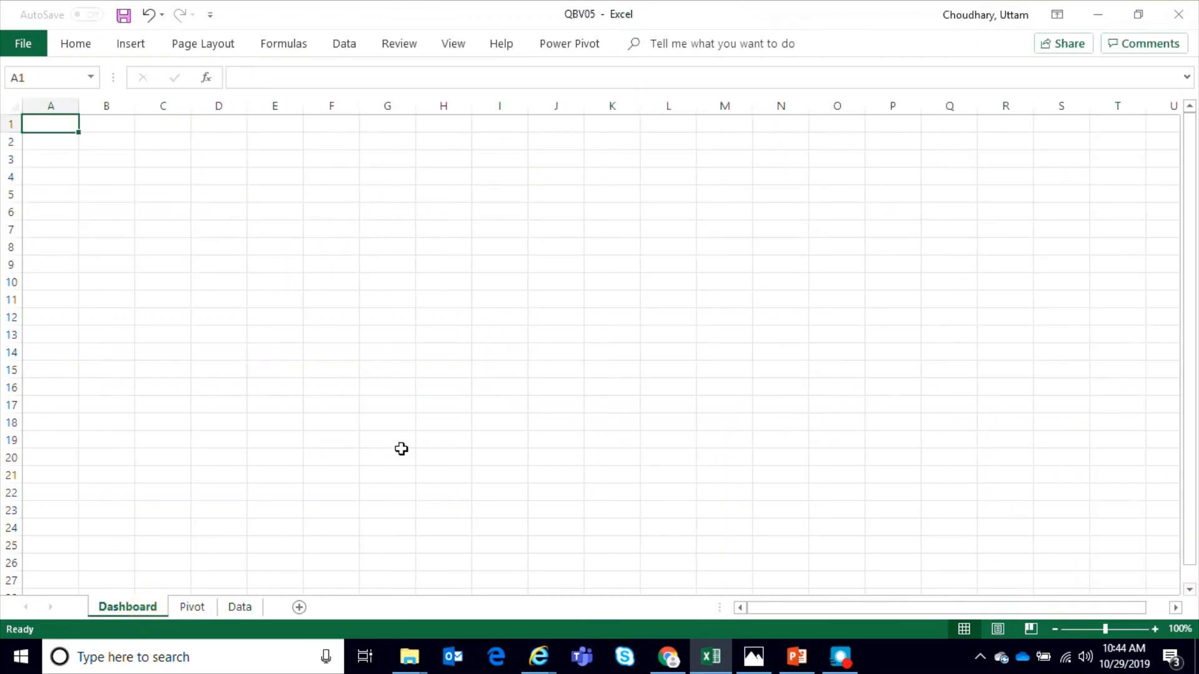
pyautogui.hotkey('ctrl', 'v')
pyautogui.moveTo(289, 371); pyautogui.dragTo(692, 403)
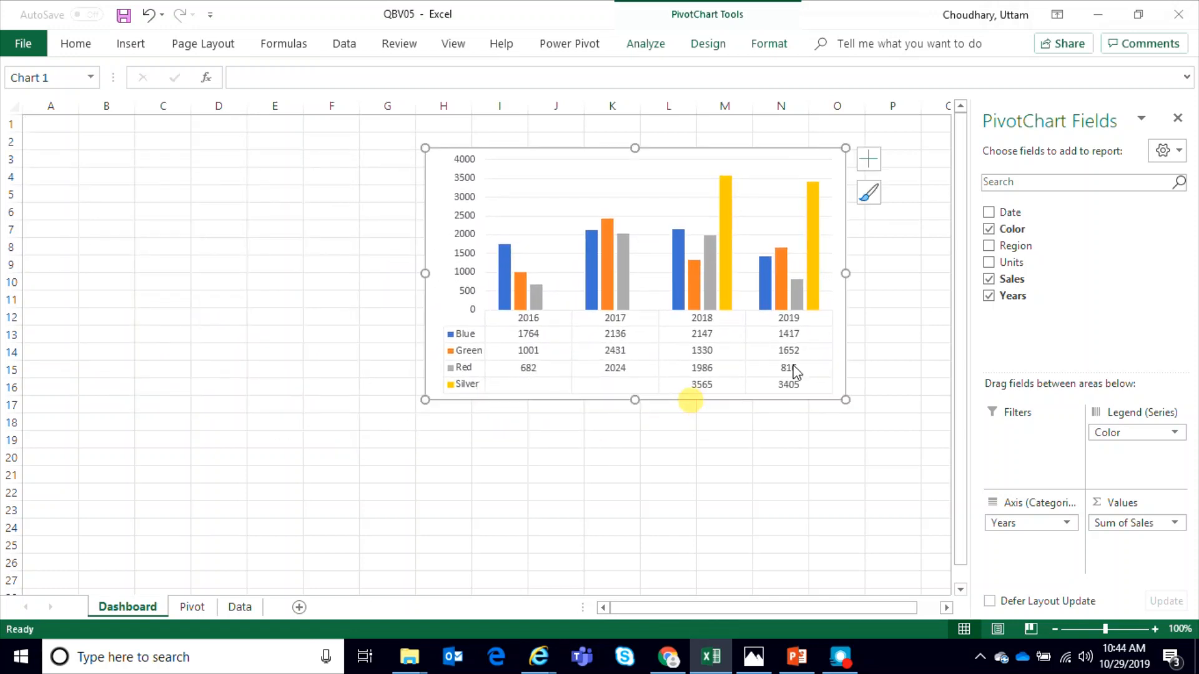
pyautogui.click(1178, 118)
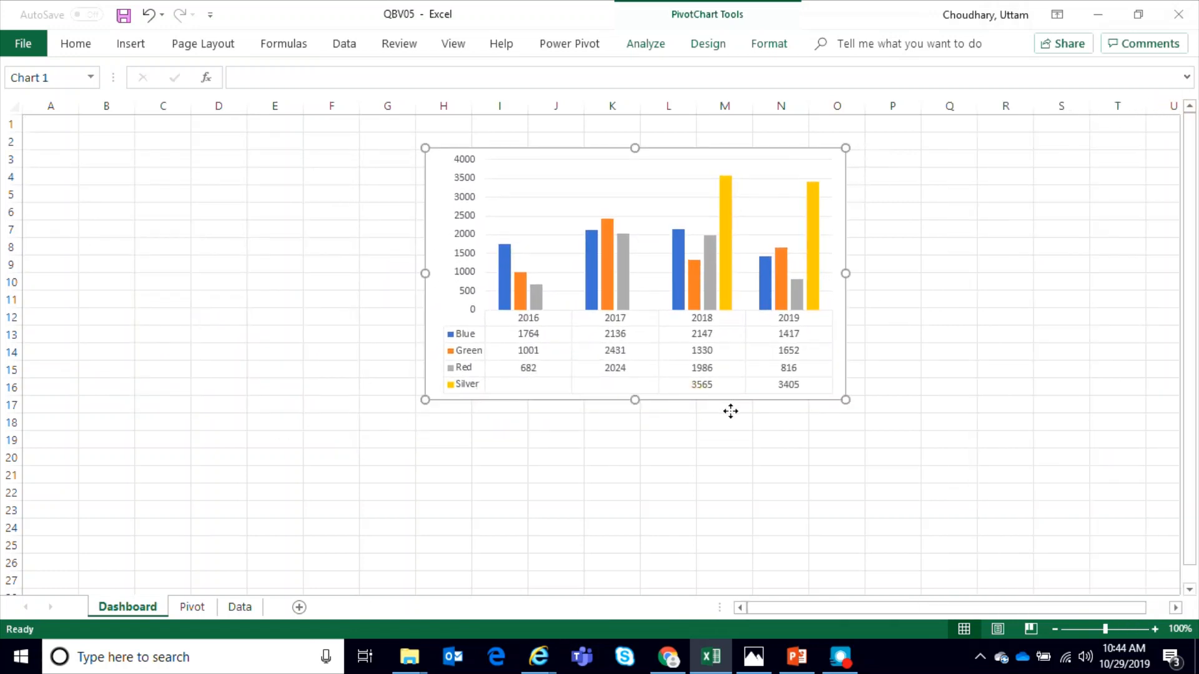
# Step: Insert a Years slicer for the PivotTable on the Pivot sheet and place it beside the table
pyautogui.moveTo(718, 398); pyautogui.dragTo(736, 417)
pyautogui.click(246, 609)
pyautogui.click(200, 607)
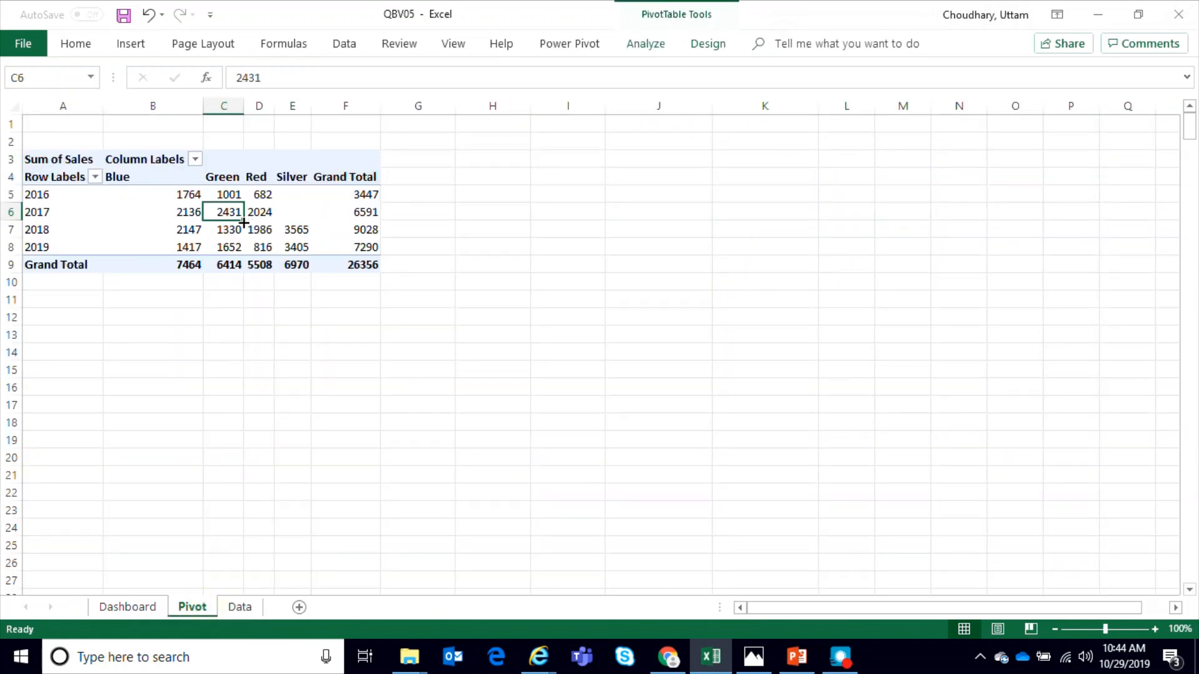
pyautogui.click(643, 45)
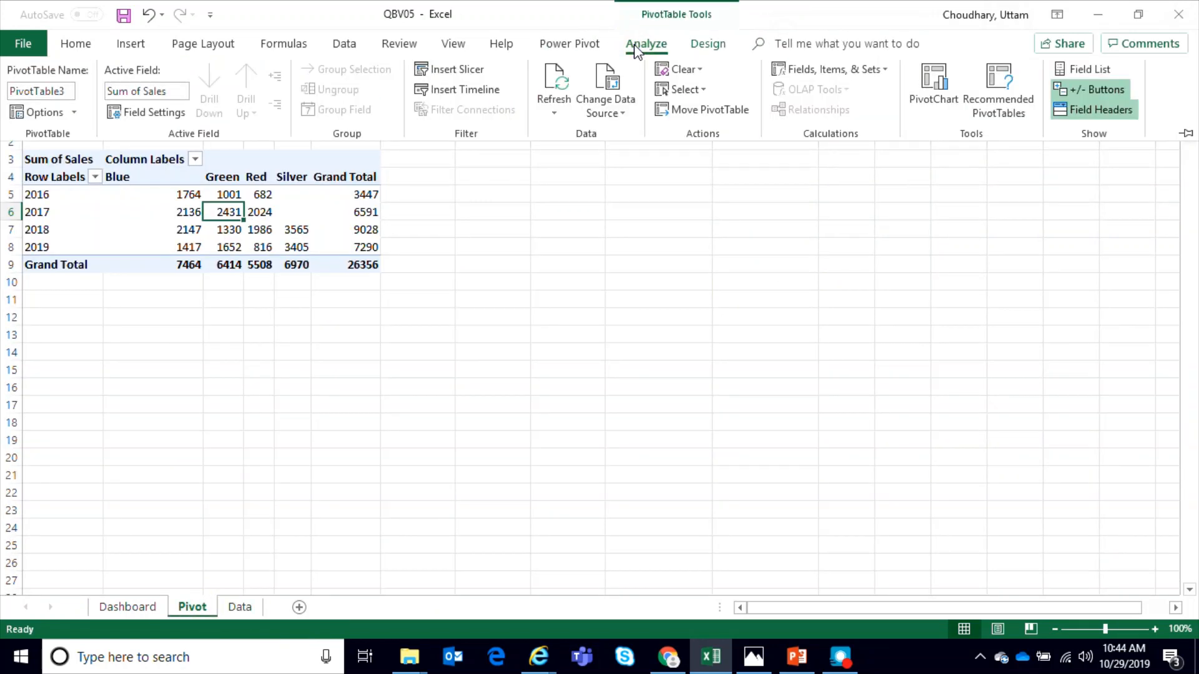
pyautogui.click(466, 78)
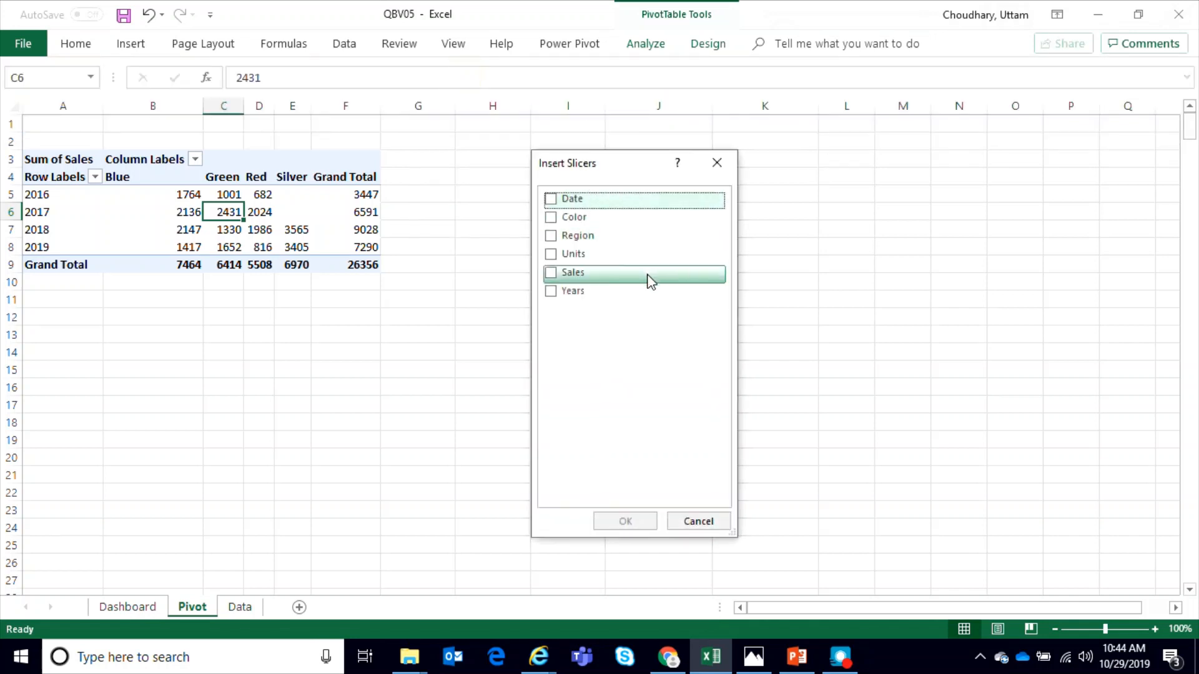
pyautogui.moveTo(609, 166); pyautogui.dragTo(612, 119)
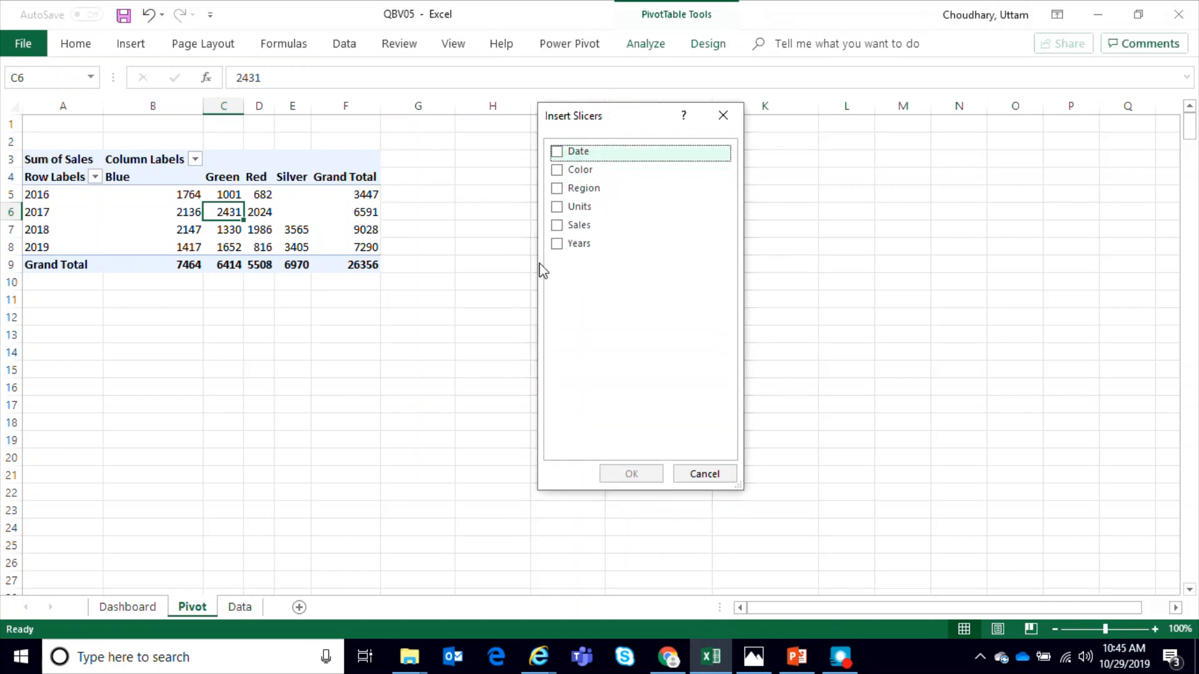
pyautogui.click(557, 245)
pyautogui.click(630, 473)
pyautogui.moveTo(586, 253); pyautogui.dragTo(485, 257)
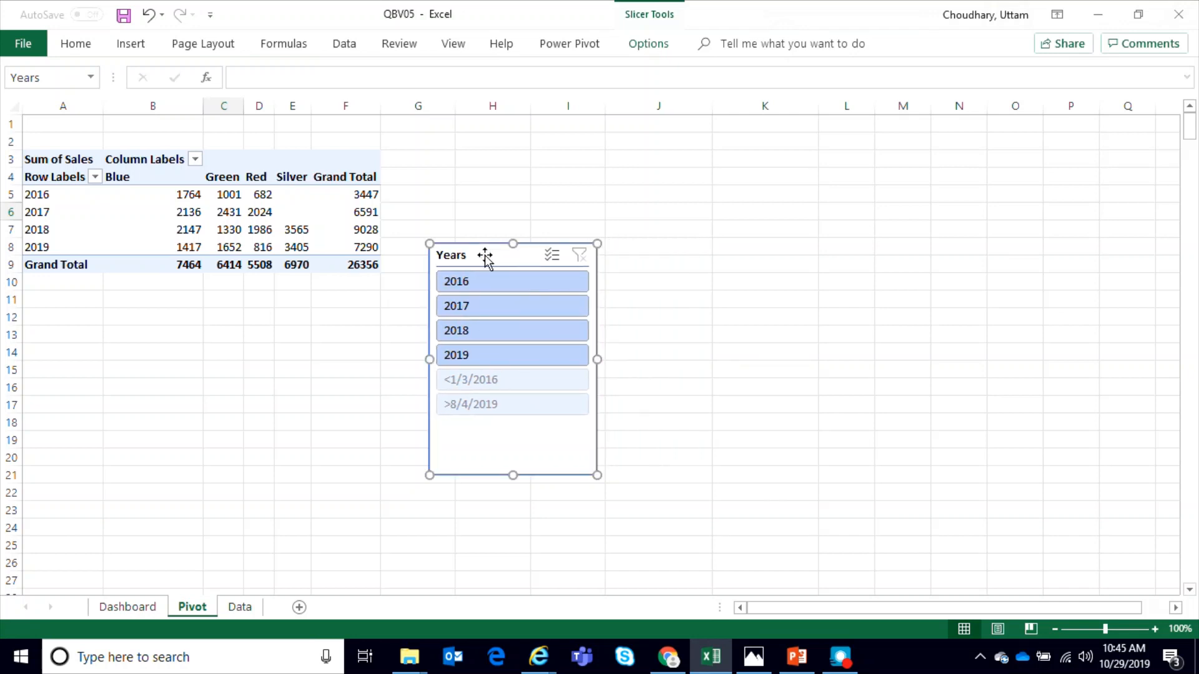
# Step: Move the Years slicer from the Pivot sheet to about A1:C14 on the Dashboard sheet and place the PivotChart beside it, starting in column D
pyautogui.rightClick(485, 258)
pyautogui.click(522, 249)
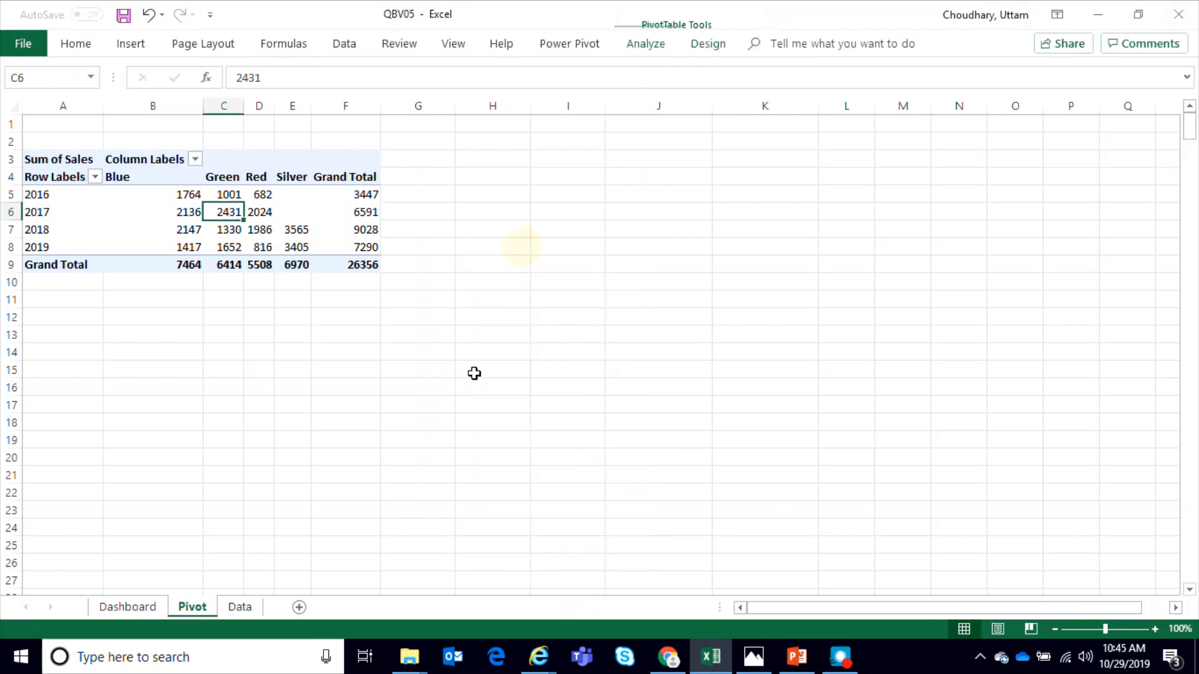
pyautogui.click(133, 609)
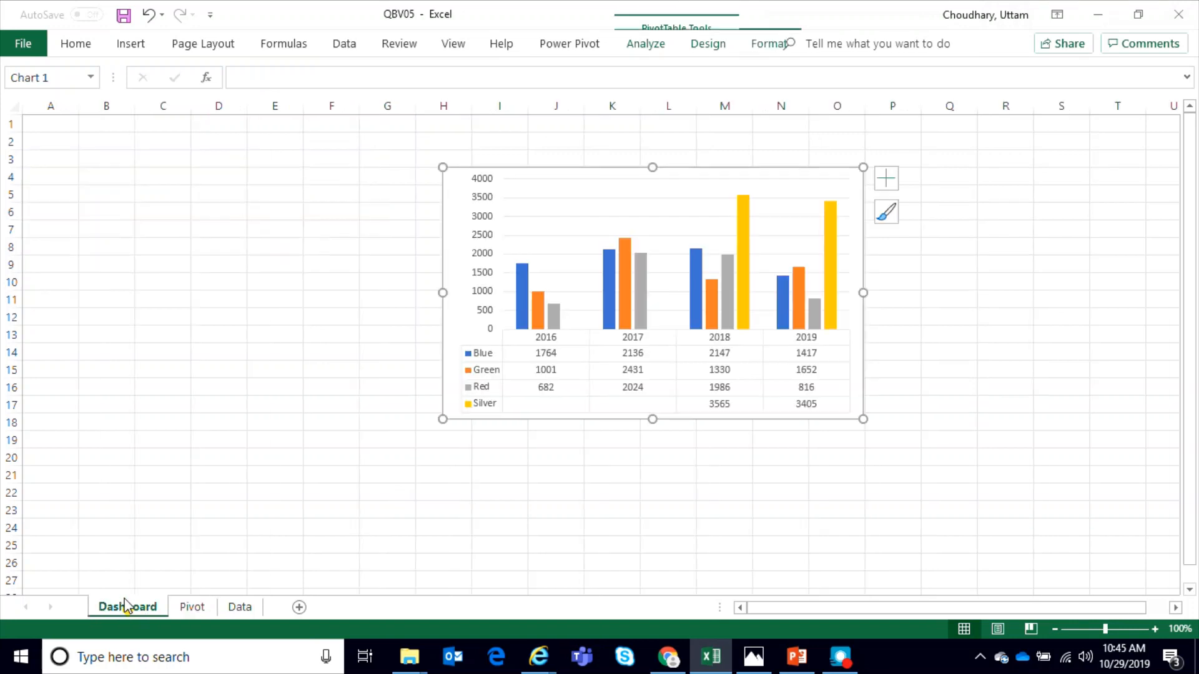
pyautogui.click(88, 212)
pyautogui.hotkey('ctrl', 'v')
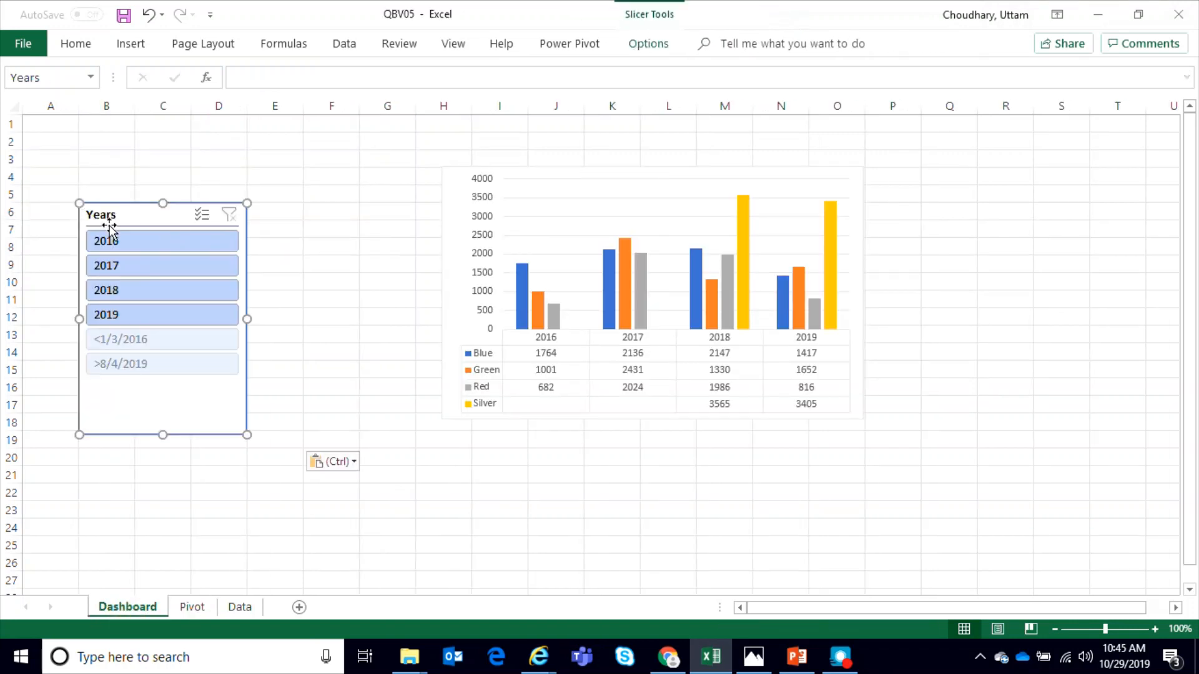
pyautogui.moveTo(125, 232); pyautogui.dragTo(68, 143)
pyautogui.click(488, 181)
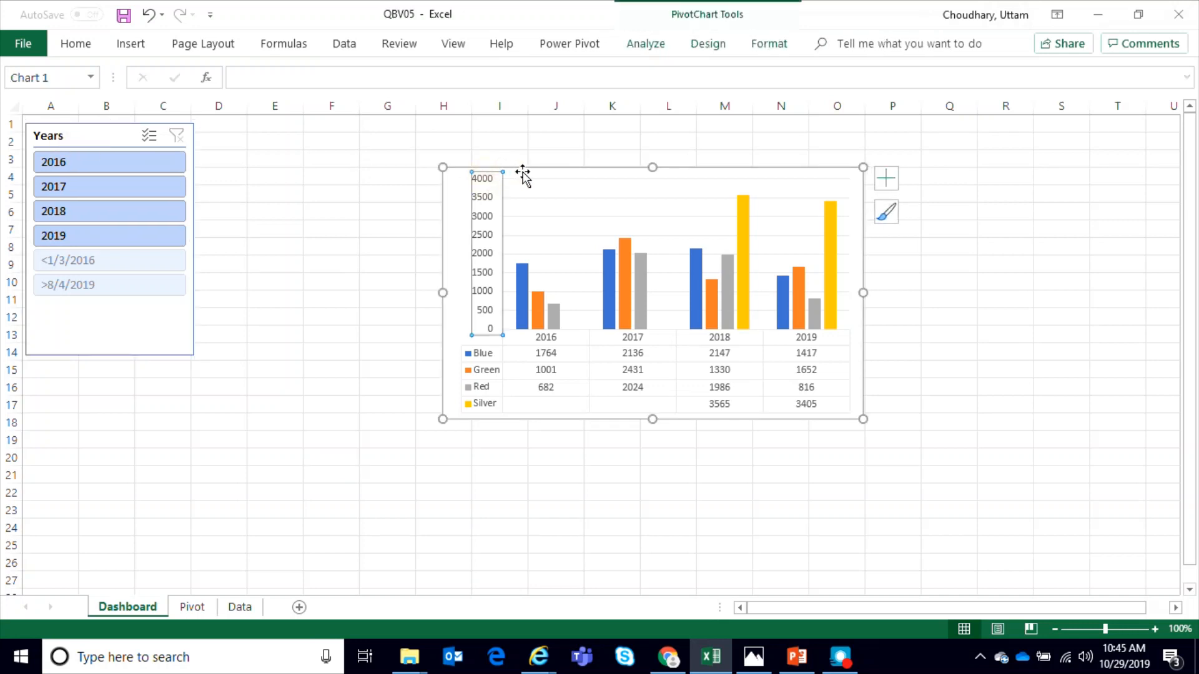
pyautogui.moveTo(527, 172); pyautogui.dragTo(307, 131)
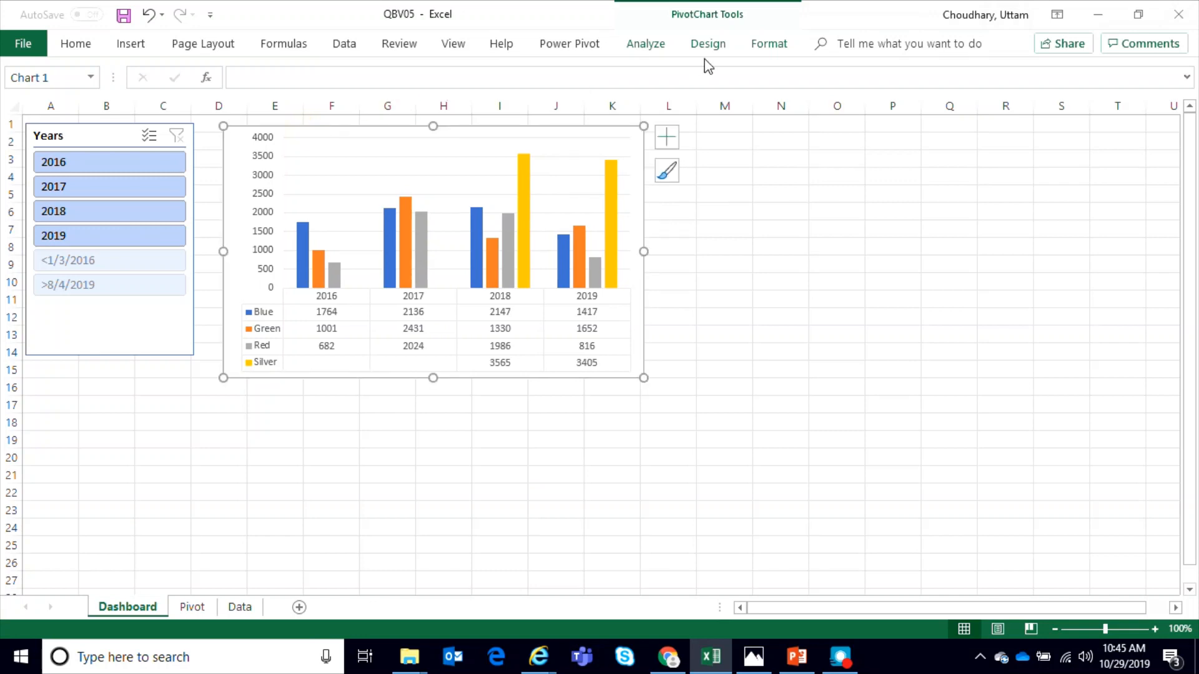
pyautogui.click(453, 44)
pyautogui.click(305, 77)
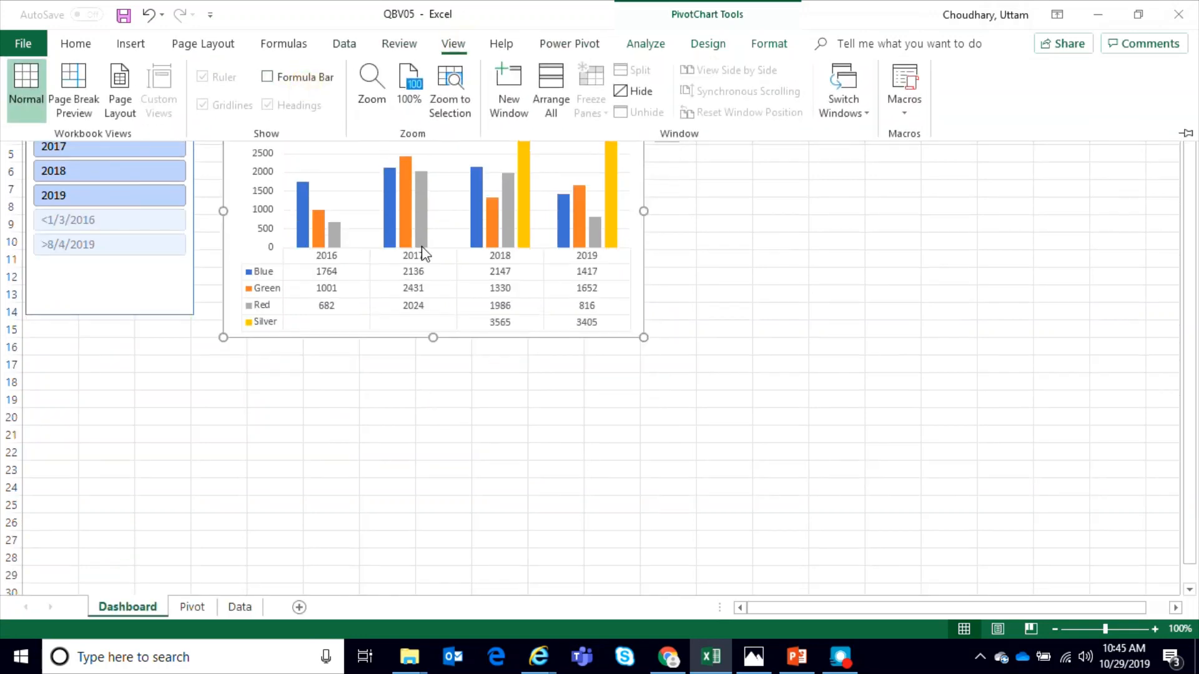
pyautogui.click(310, 79)
pyautogui.hotkey('ctrl', 'F1')
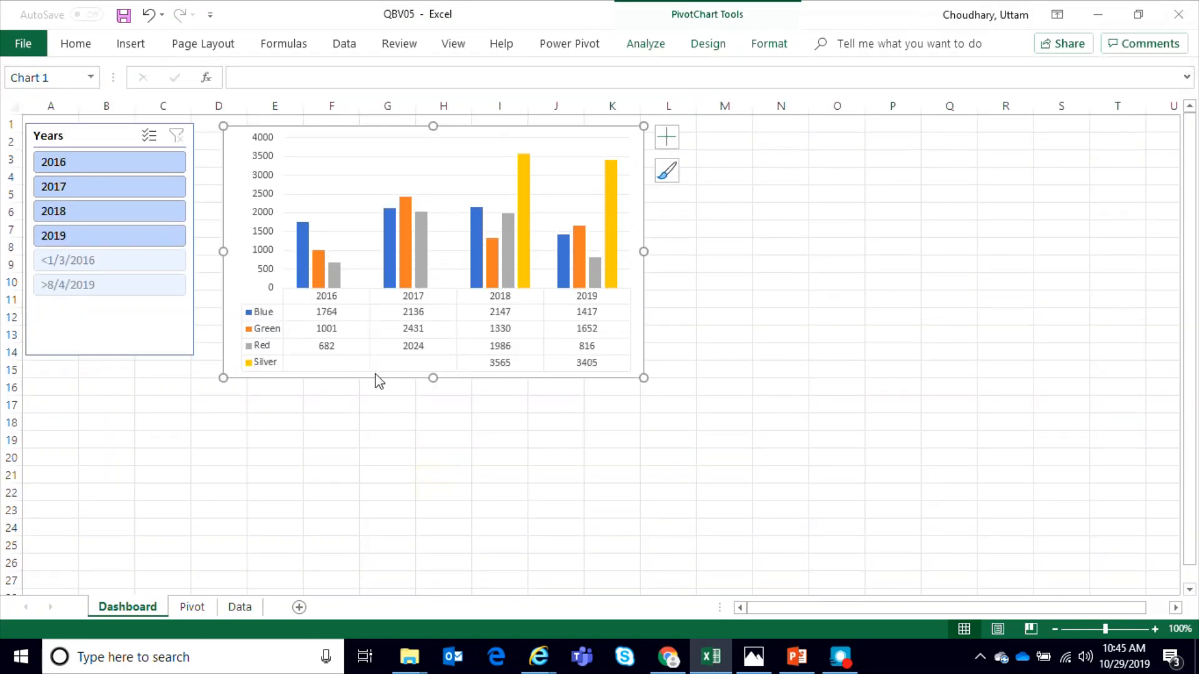
pyautogui.click(718, 44)
pyautogui.click(650, 44)
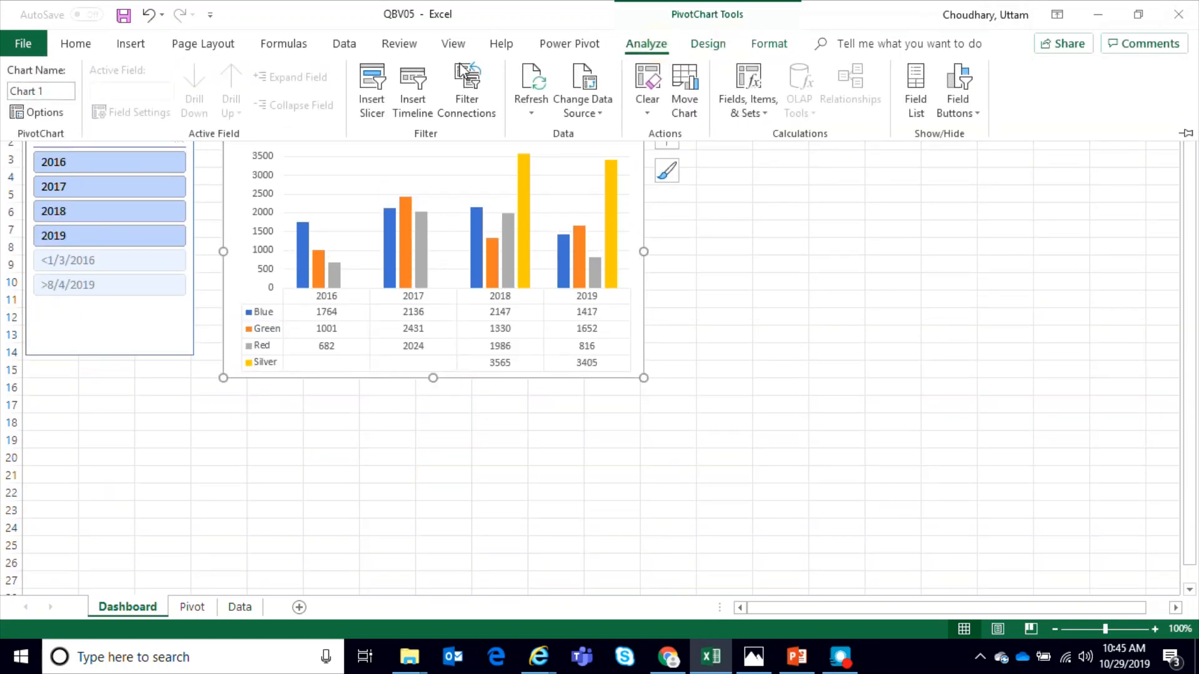
pyautogui.click(768, 44)
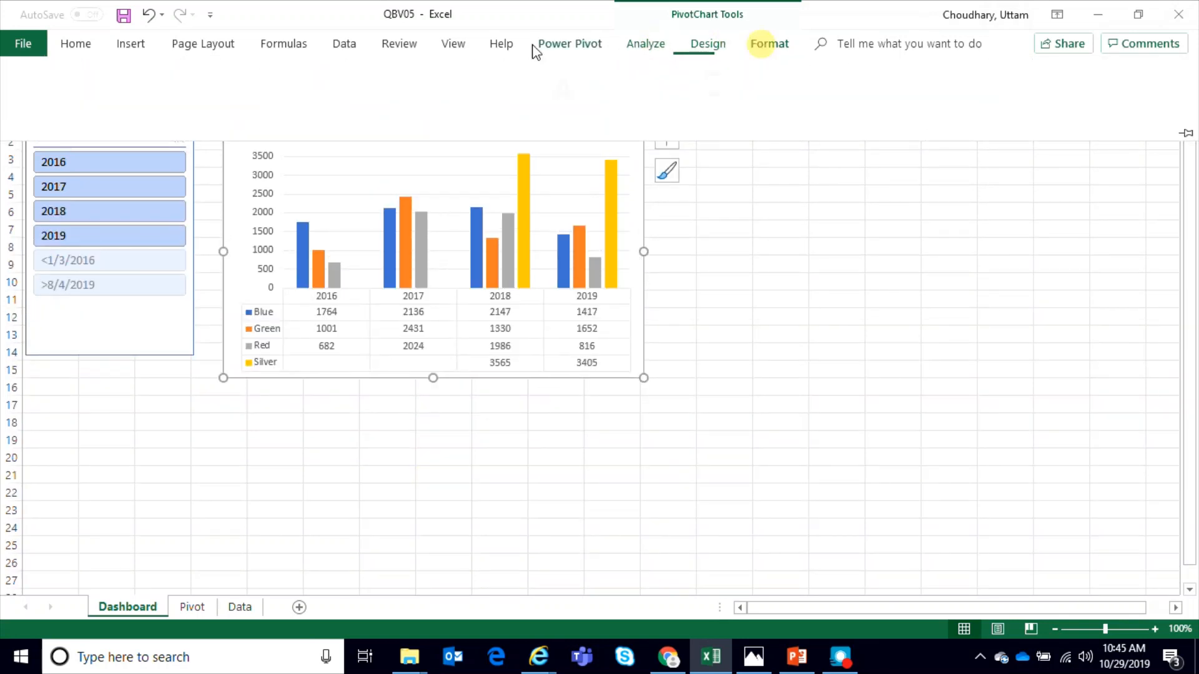
pyautogui.click(454, 44)
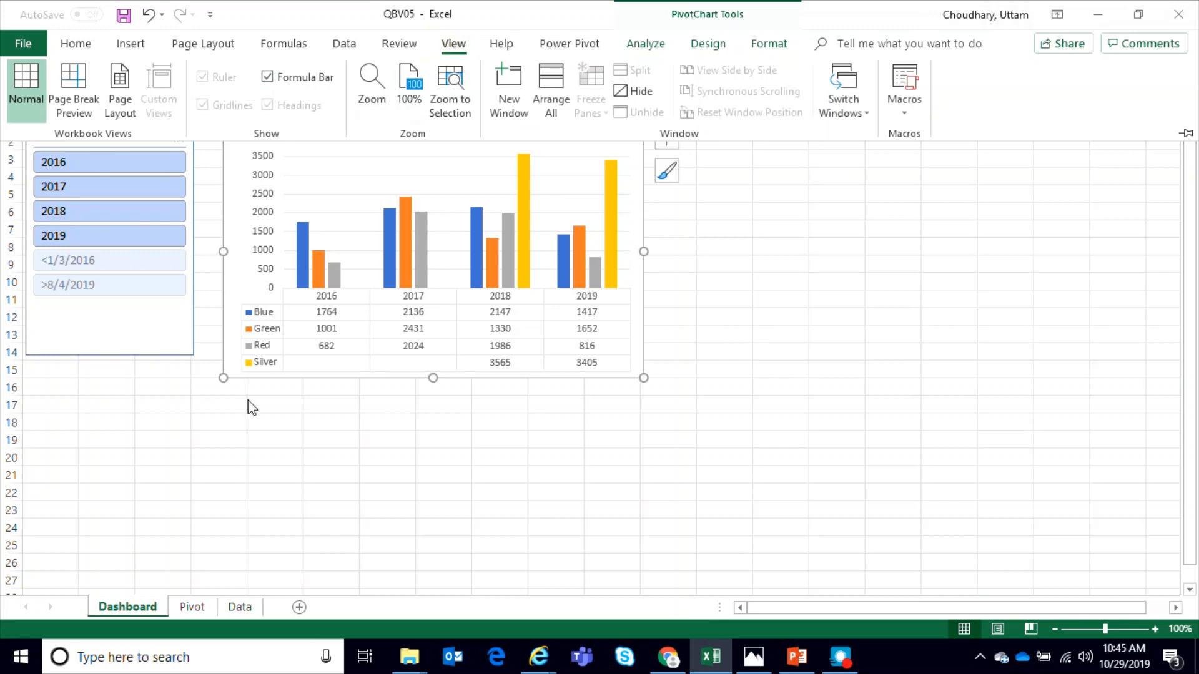
# Step: Deselect the PivotChart by selecting cell E19 and hide the gridlines of the Dashboard sheet
pyautogui.click(243, 435)
pyautogui.click(275, 435)
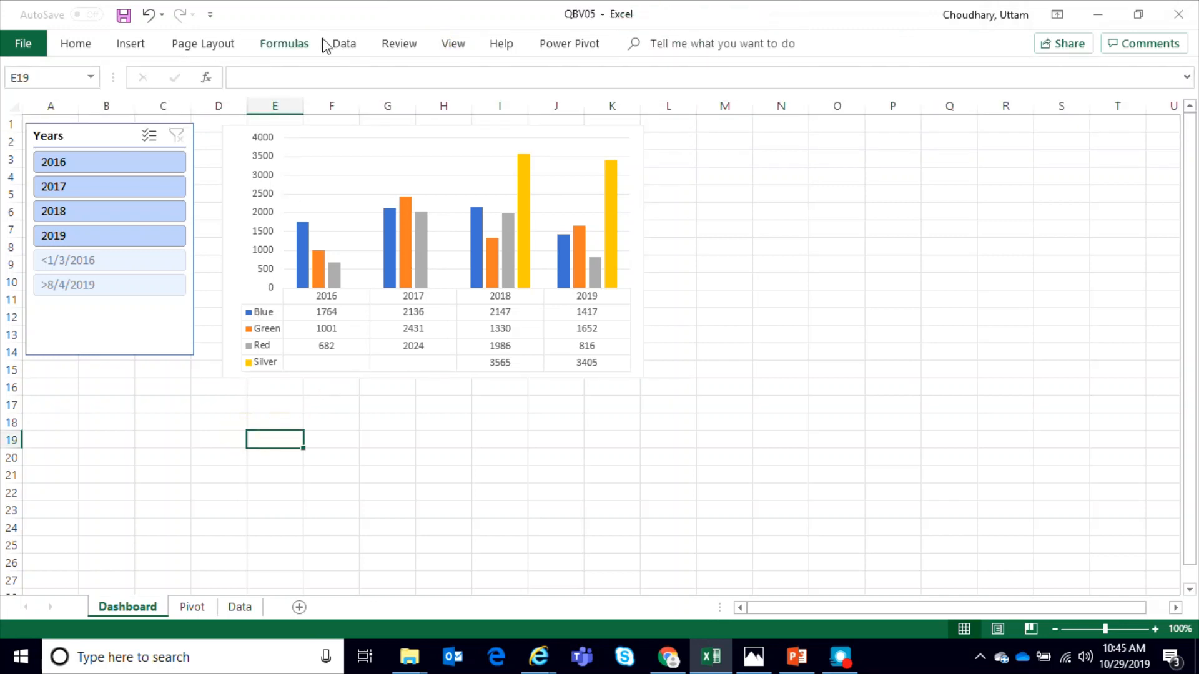
pyautogui.click(452, 44)
pyautogui.click(225, 107)
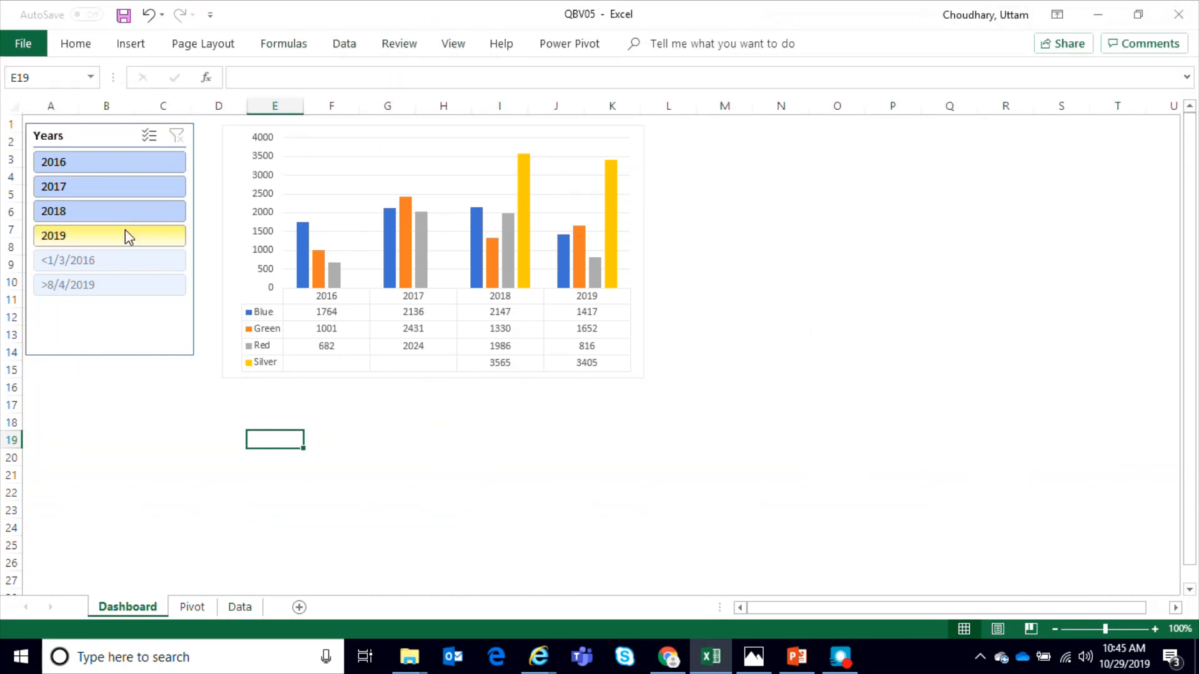
# Step: Apply the light yellow slicer style to the Years slicer and shift the PivotChart slightly closer to it
pyautogui.click(100, 136)
pyautogui.click(649, 39)
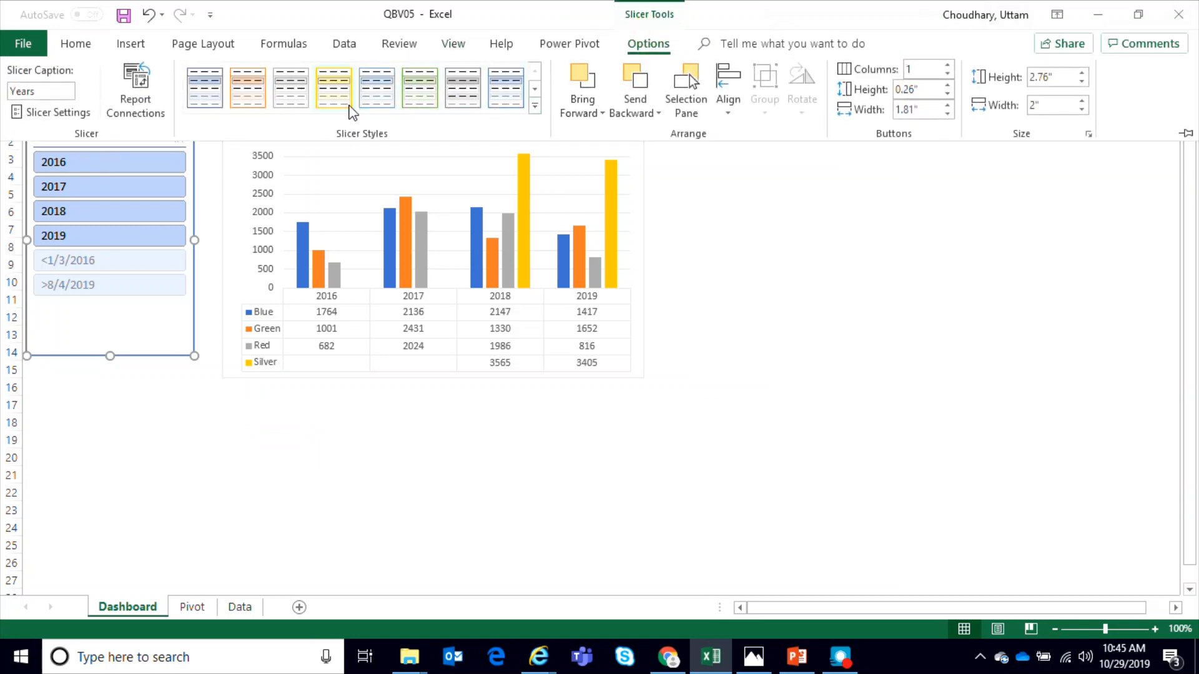
pyautogui.click(351, 109)
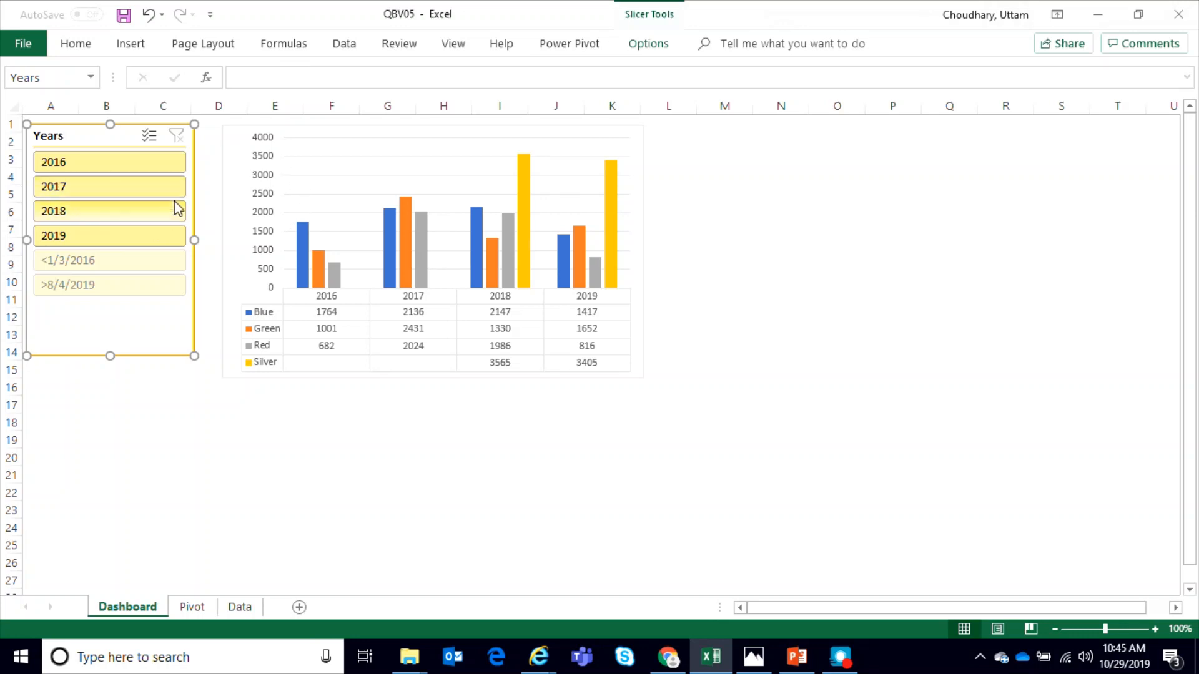
pyautogui.click(231, 157)
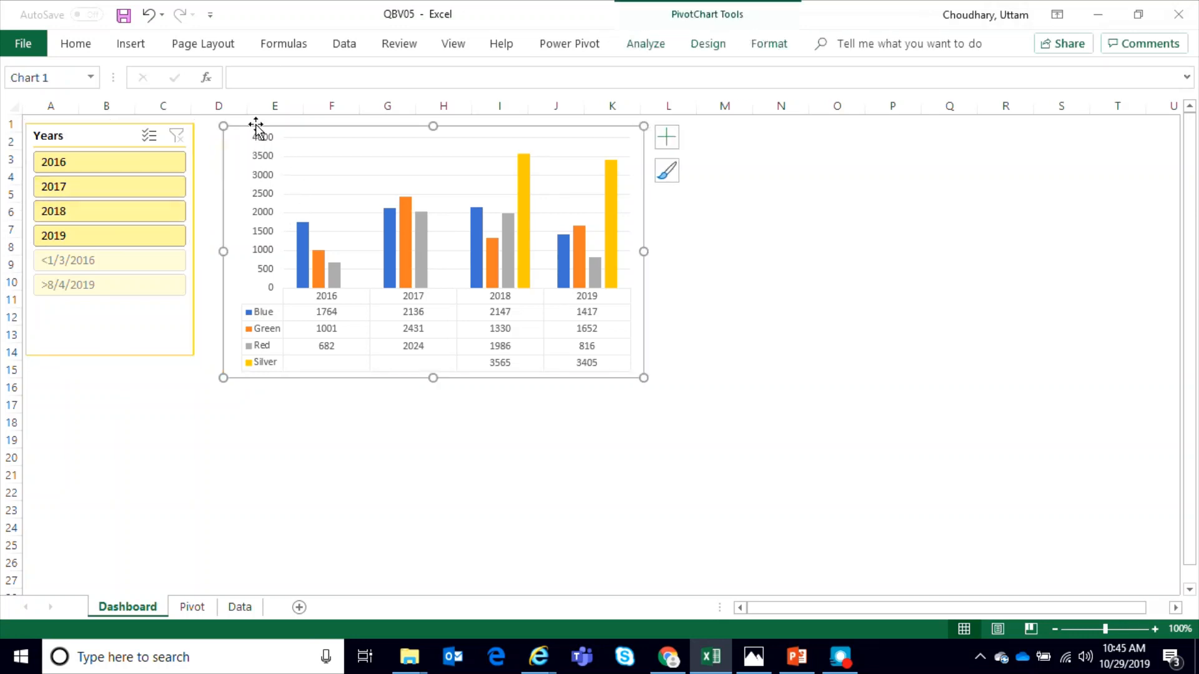
pyautogui.moveTo(254, 123); pyautogui.dragTo(242, 123)
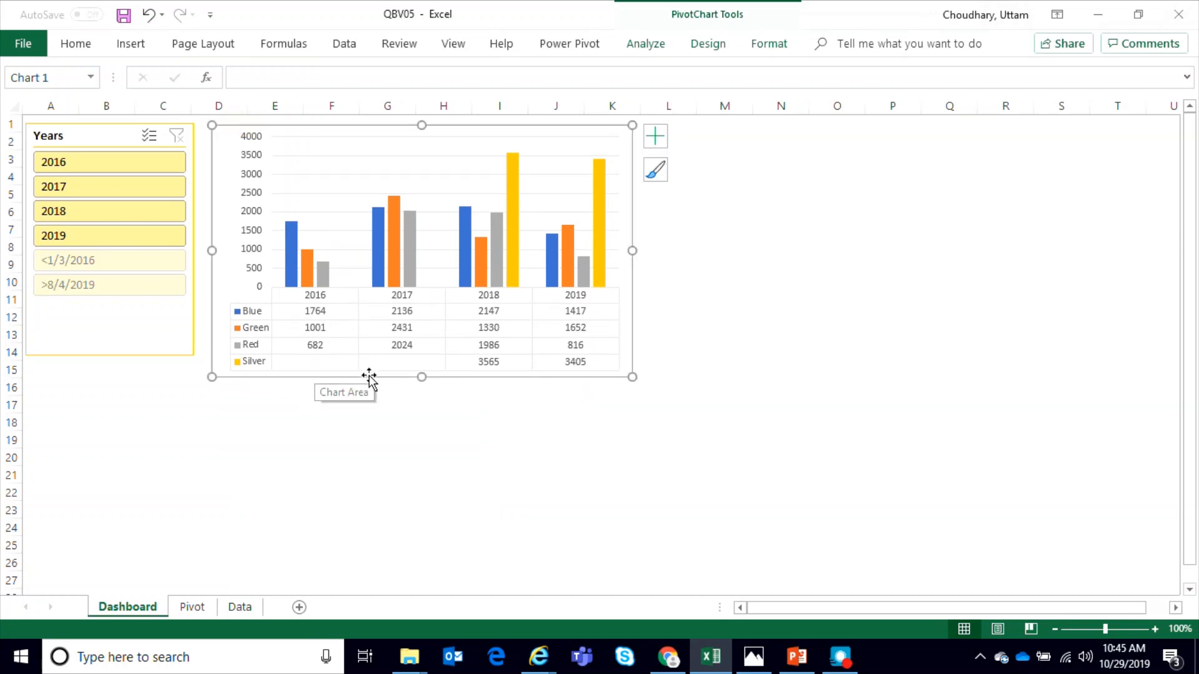
# Step: Set the Years slicer to hide items with no data and turn off its header
pyautogui.rightClick(107, 137)
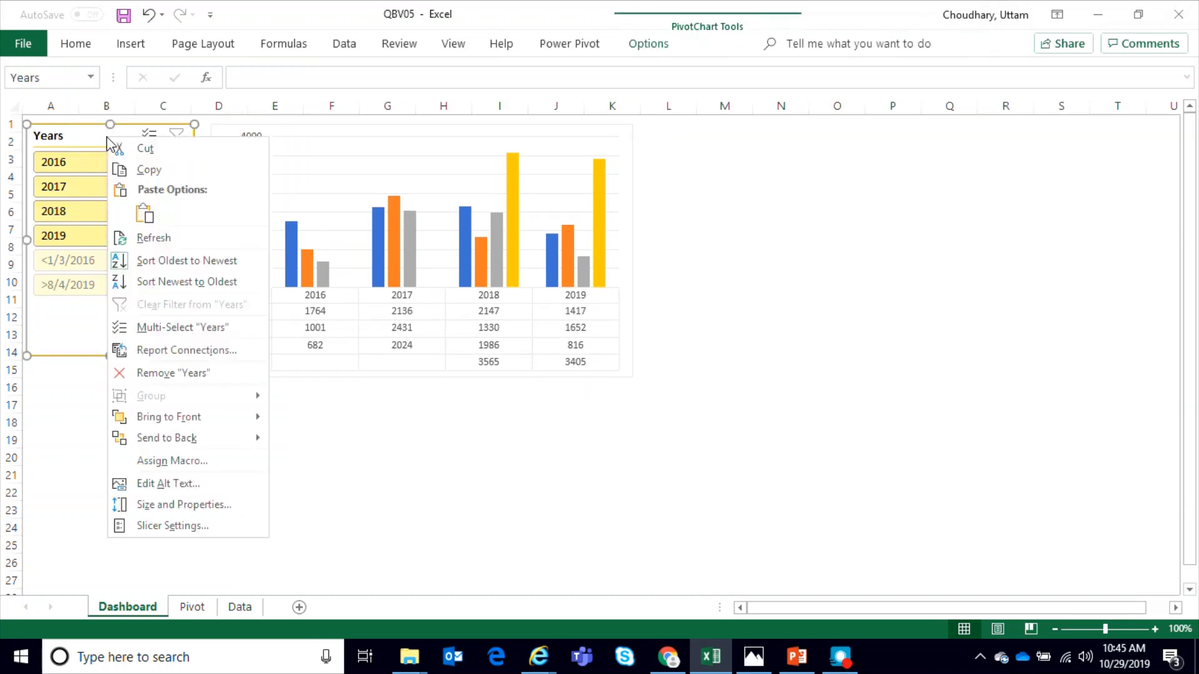
pyautogui.click(173, 526)
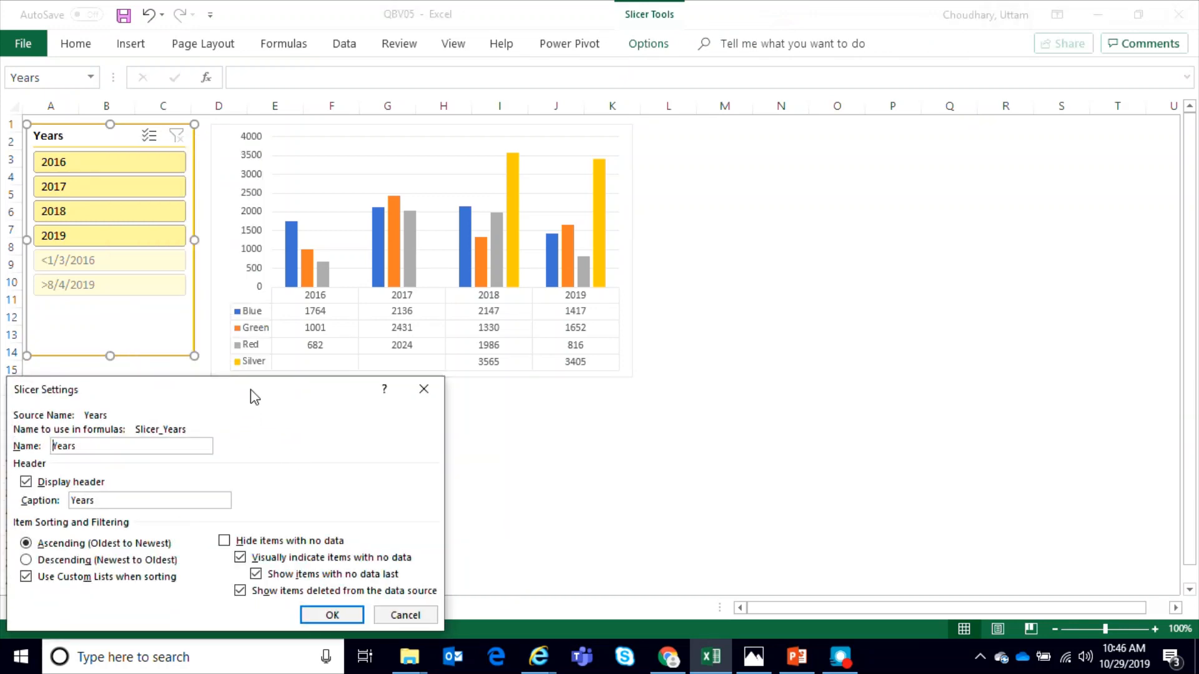
pyautogui.moveTo(253, 397); pyautogui.dragTo(710, 243)
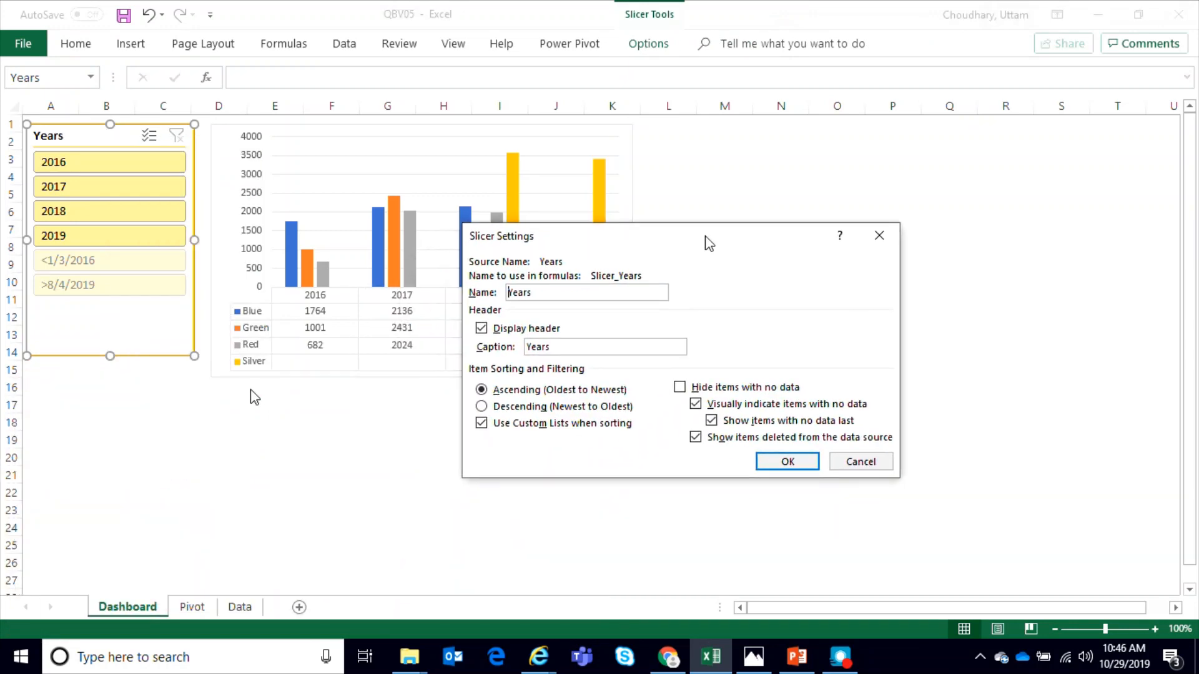
pyautogui.click(702, 389)
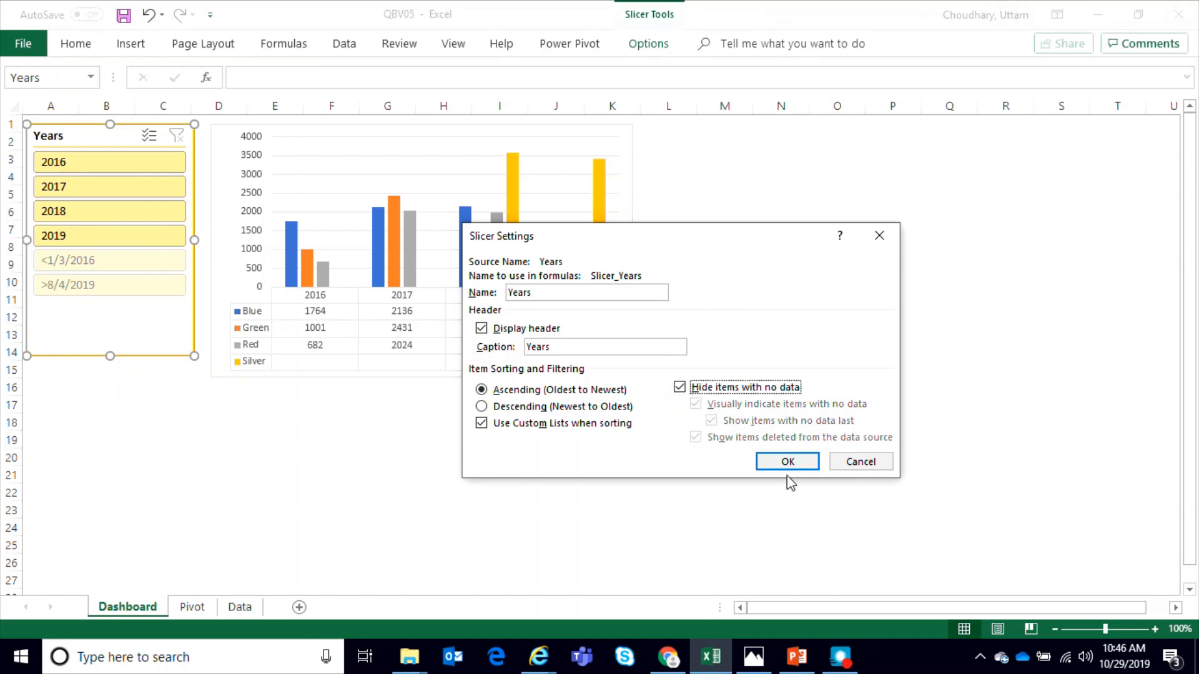
pyautogui.click(493, 332)
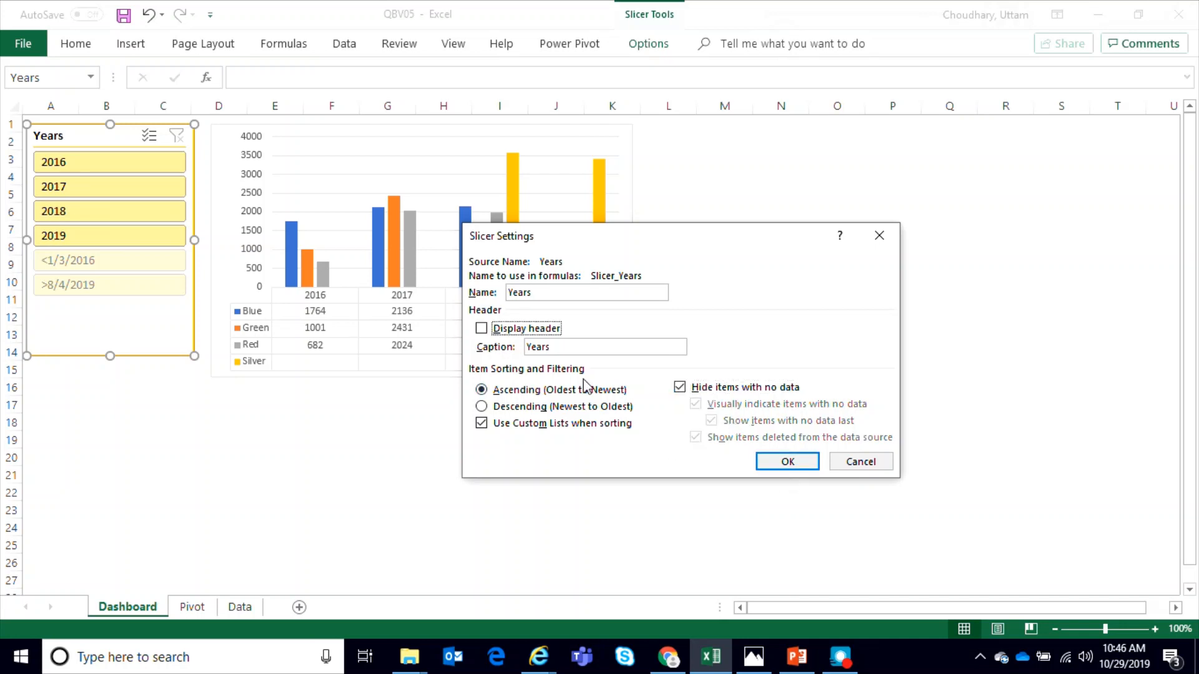
pyautogui.click(771, 462)
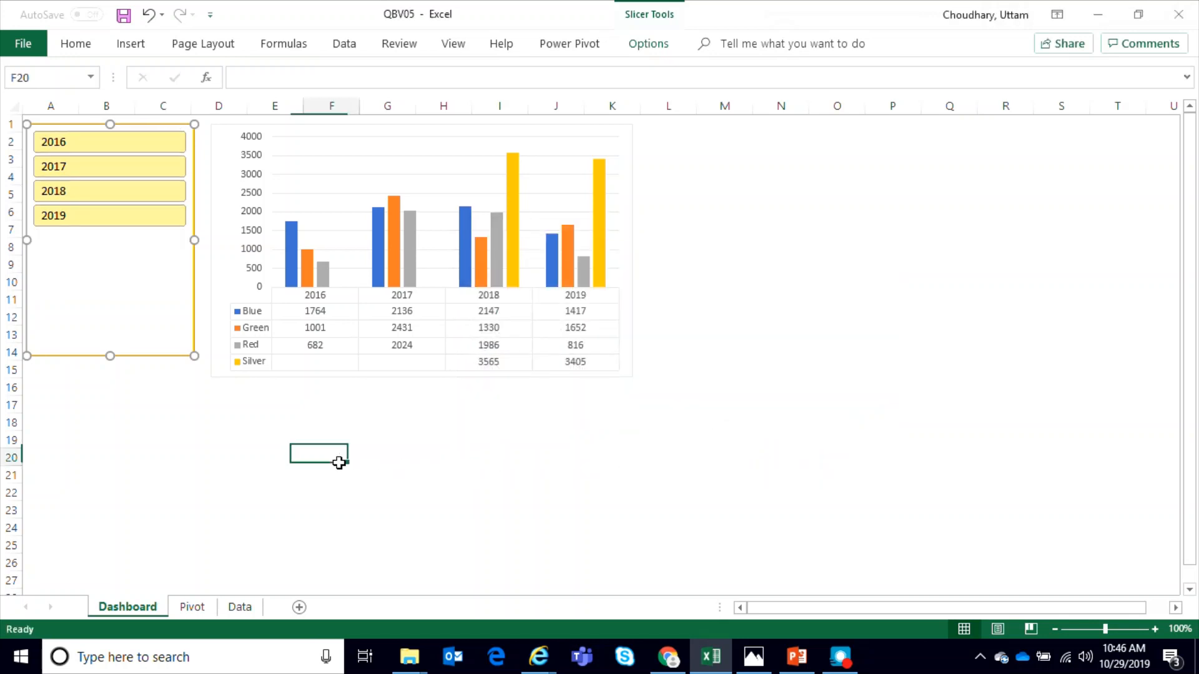
# Step: Shorten the Years slicer so that its frame ends just below the 2019 item, at about row 8
pyautogui.click(339, 463)
pyautogui.click(134, 340)
pyautogui.moveTo(109, 356); pyautogui.dragTo(110, 244)
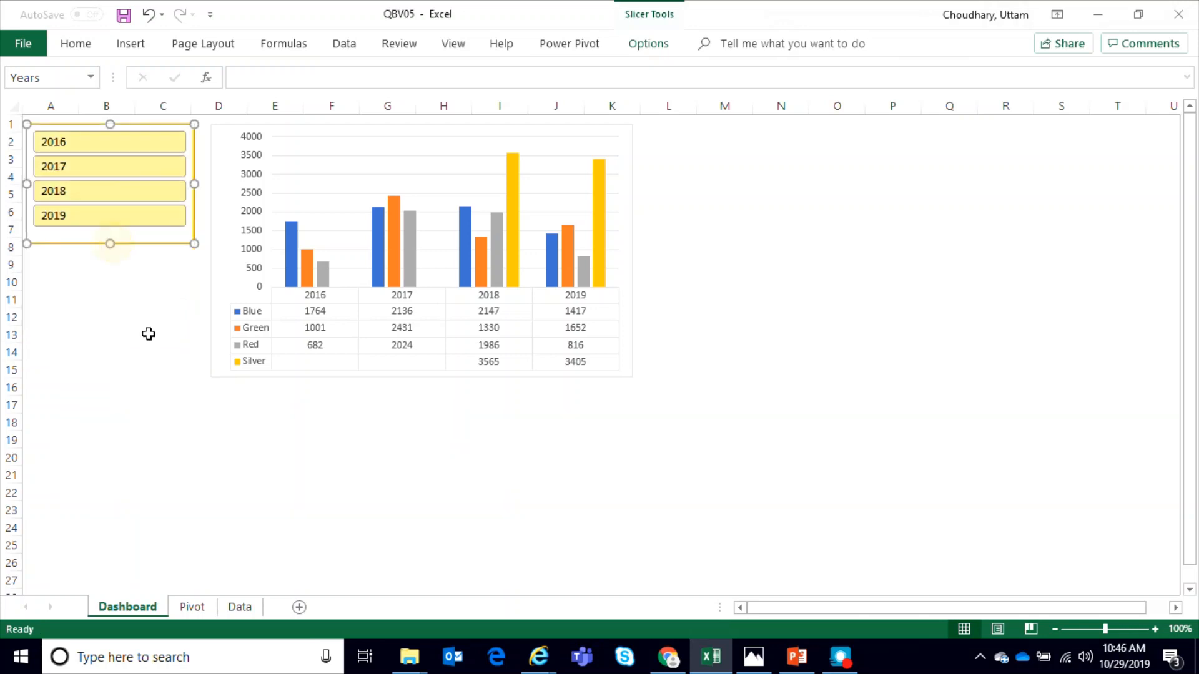
pyautogui.click(150, 348)
pyautogui.click(122, 250)
pyautogui.click(123, 244)
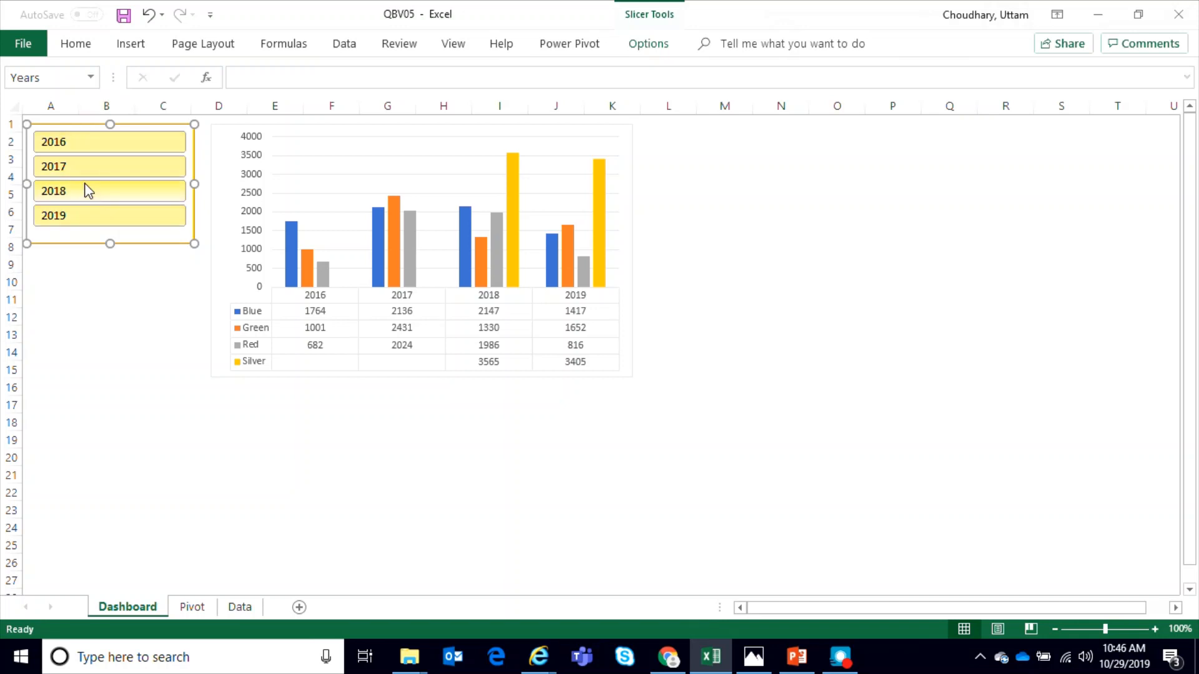
# Step: Test the Years slicer by filtering the PivotChart to 2016, 2017, 2018 and 2019 one at a time, and reselect all four years
pyautogui.click(95, 144)
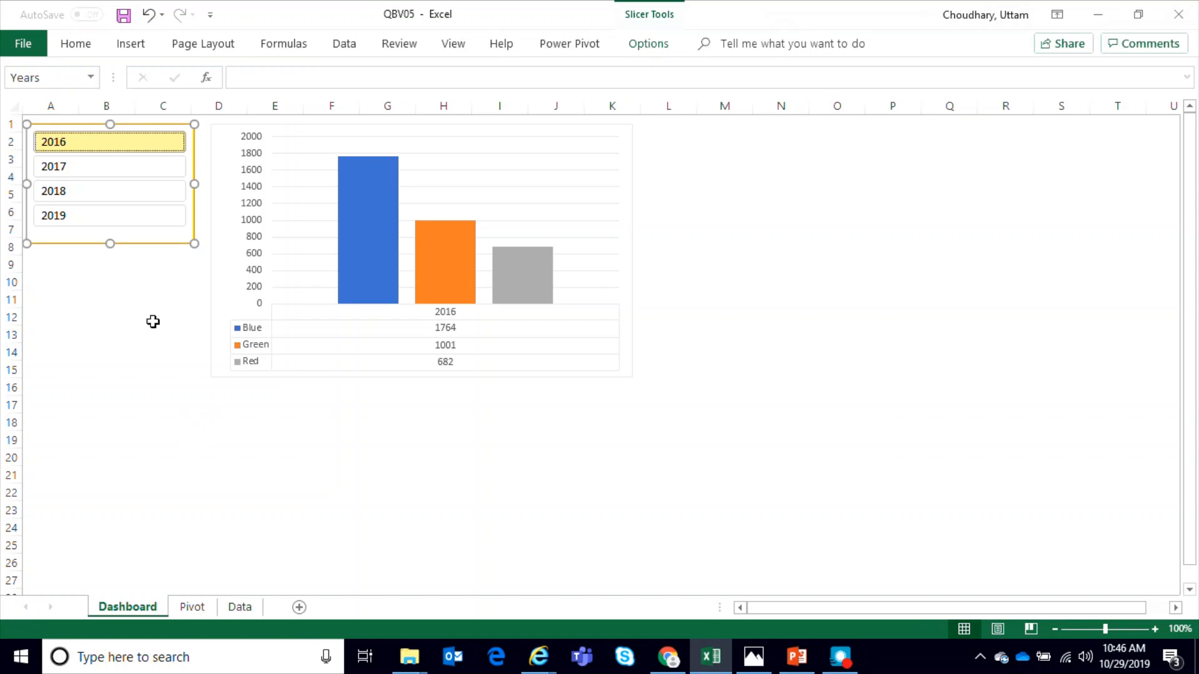
pyautogui.click(93, 167)
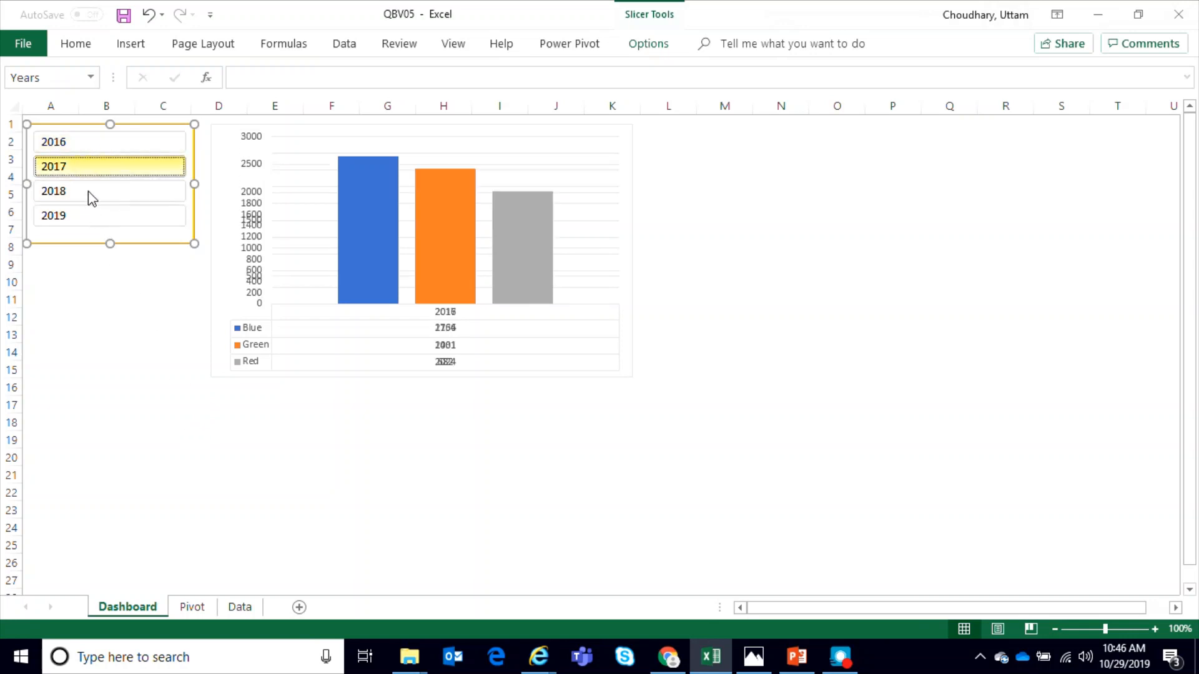
pyautogui.click(91, 191)
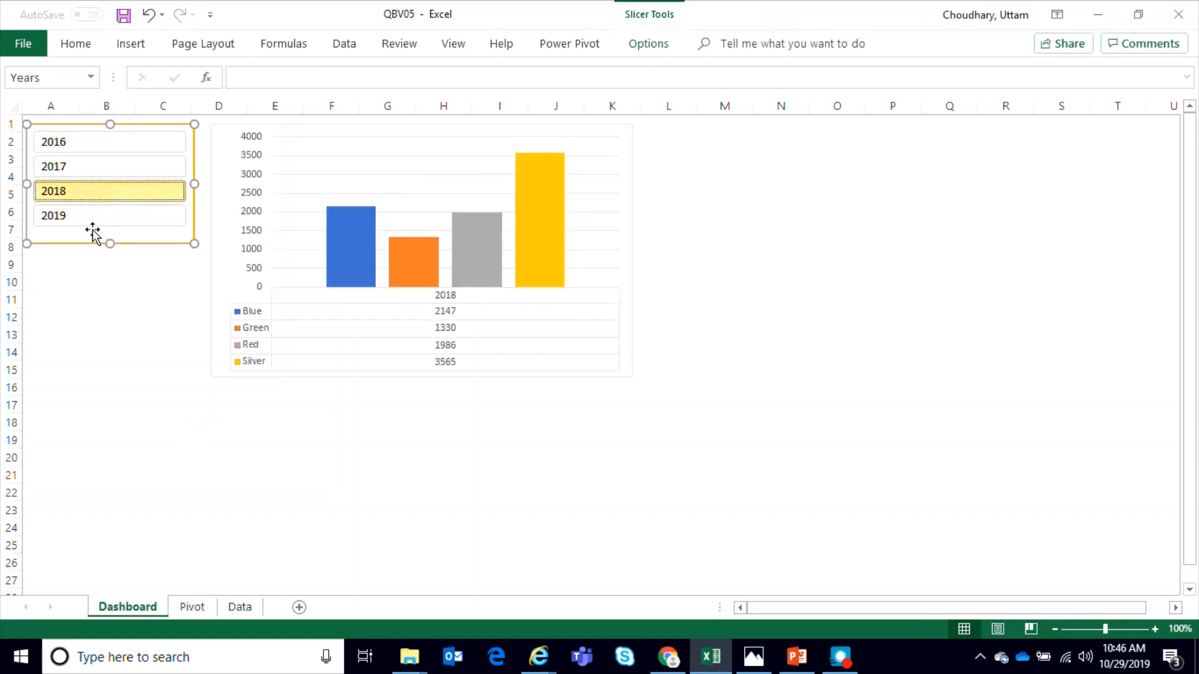
pyautogui.click(87, 212)
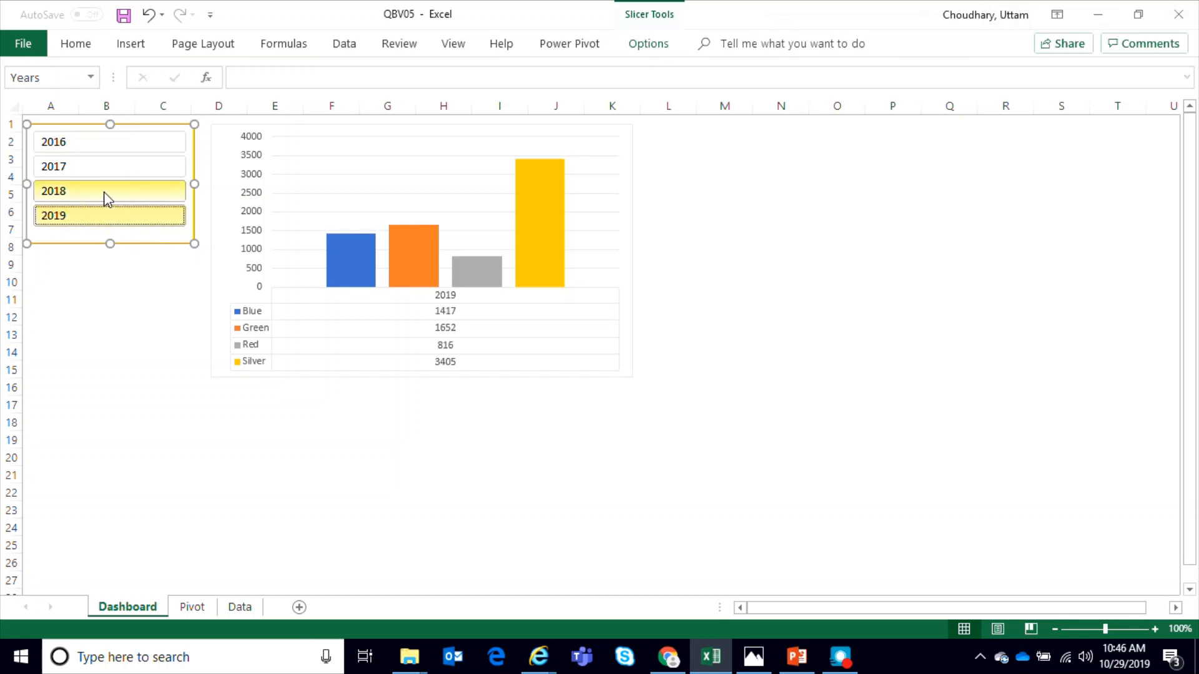
pyautogui.keyDown('ctrl'); pyautogui.click(76, 191); pyautogui.keyUp('ctrl')
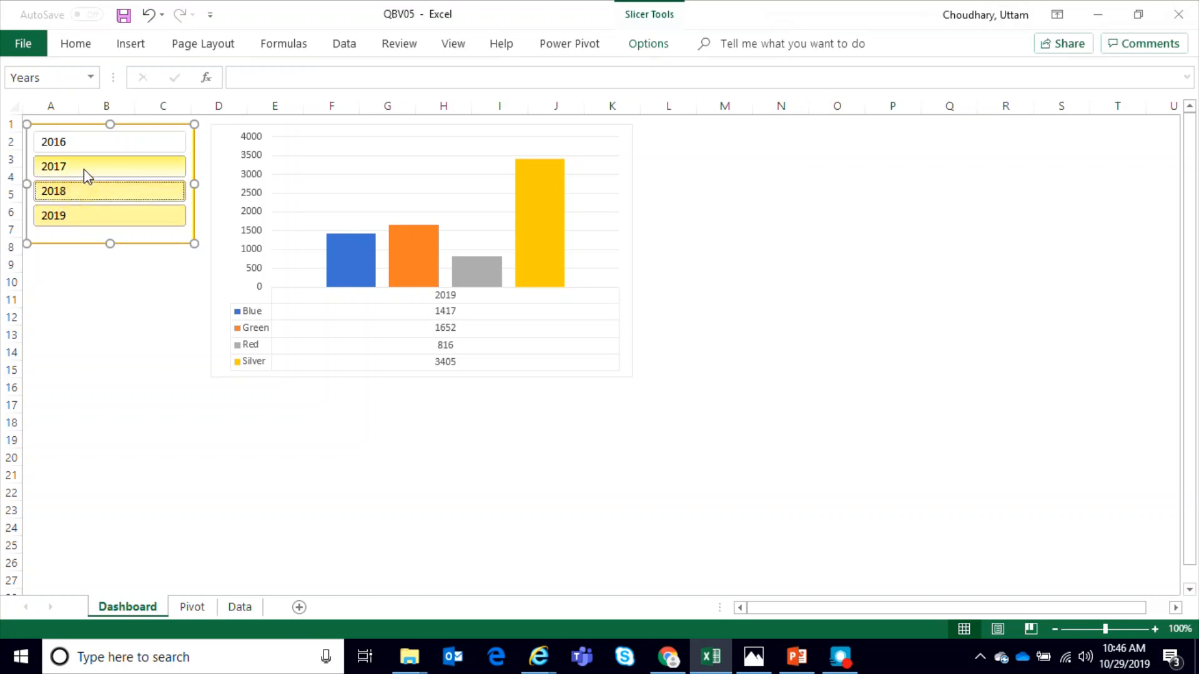
pyautogui.keyDown('ctrl'); pyautogui.click(102, 170); pyautogui.keyUp('ctrl')
pyautogui.keyDown('ctrl'); pyautogui.click(103, 146); pyautogui.keyUp('ctrl')
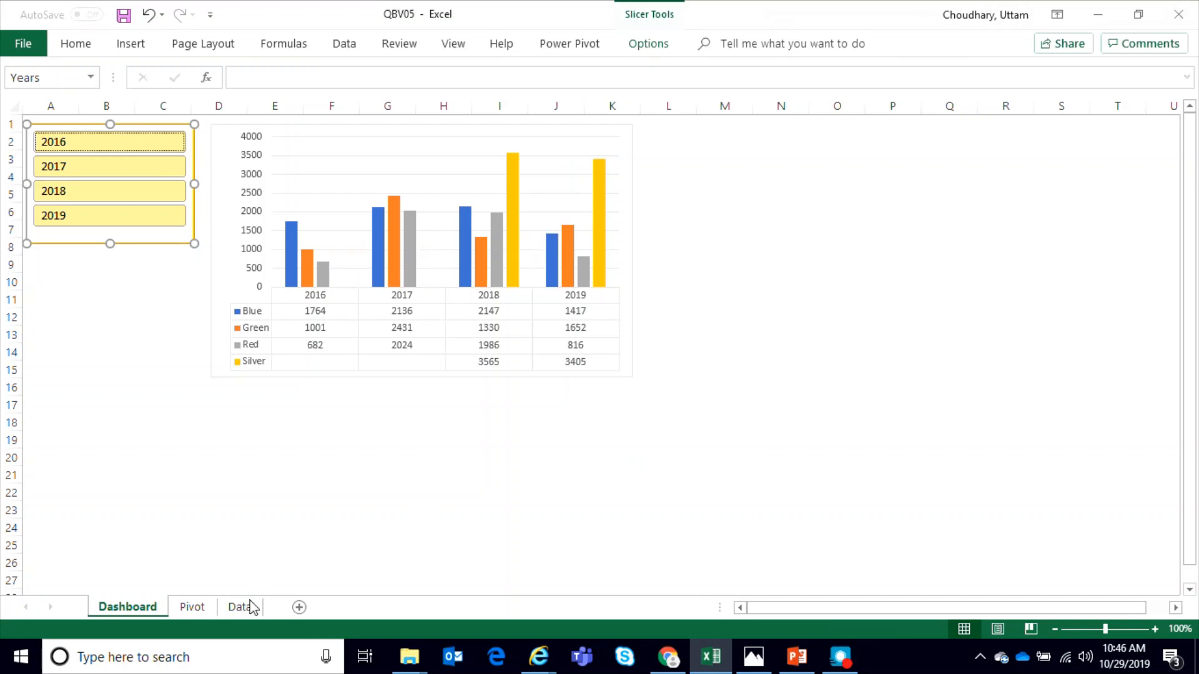
# Step: Duplicate the years-by-color PivotTable on the Pivot sheet by copying A3:F9 and pasting it at A17
pyautogui.click(198, 610)
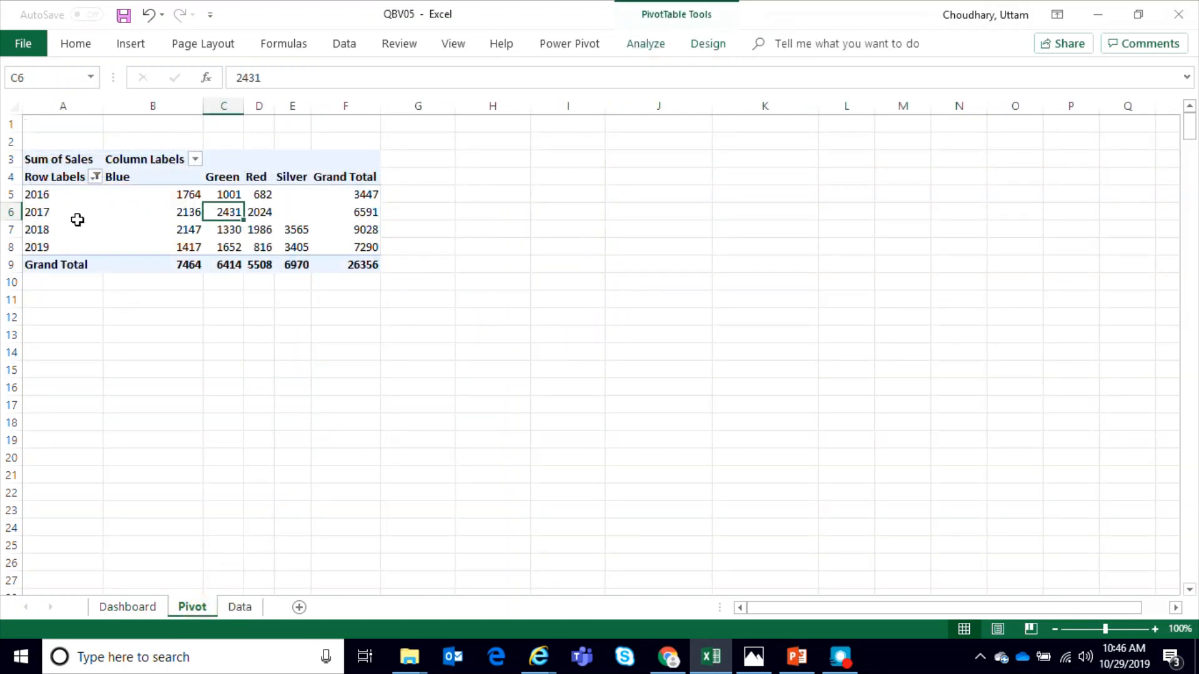
pyautogui.moveTo(73, 161); pyautogui.dragTo(349, 262)
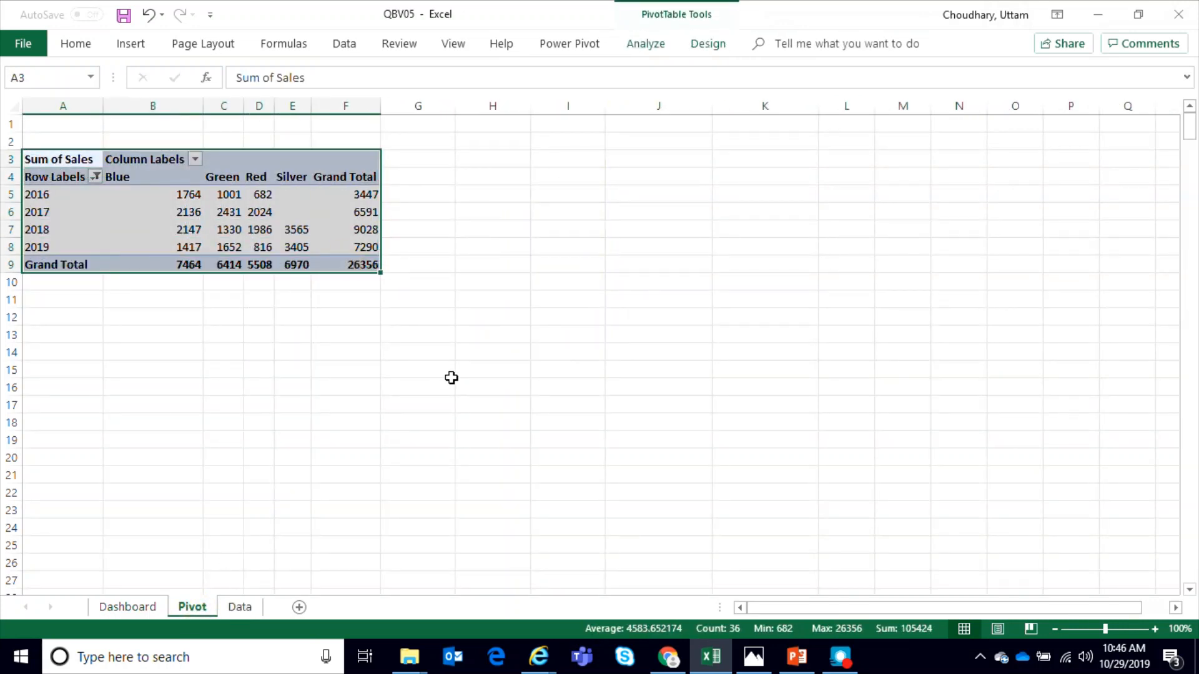
pyautogui.hotkey('ctrl', 'c')
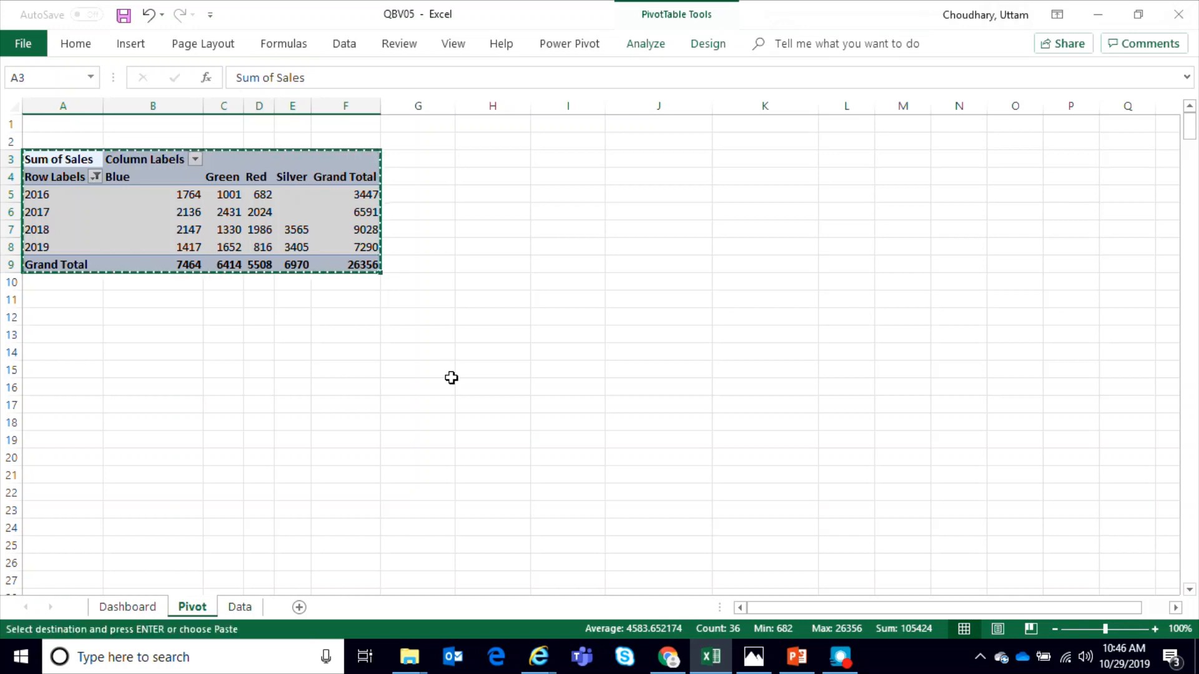
pyautogui.click(54, 405)
pyautogui.hotkey('ctrl', 'v')
# Step: Replace Years with Region as the row field of the copied PivotTable, using its field list
pyautogui.click(226, 441)
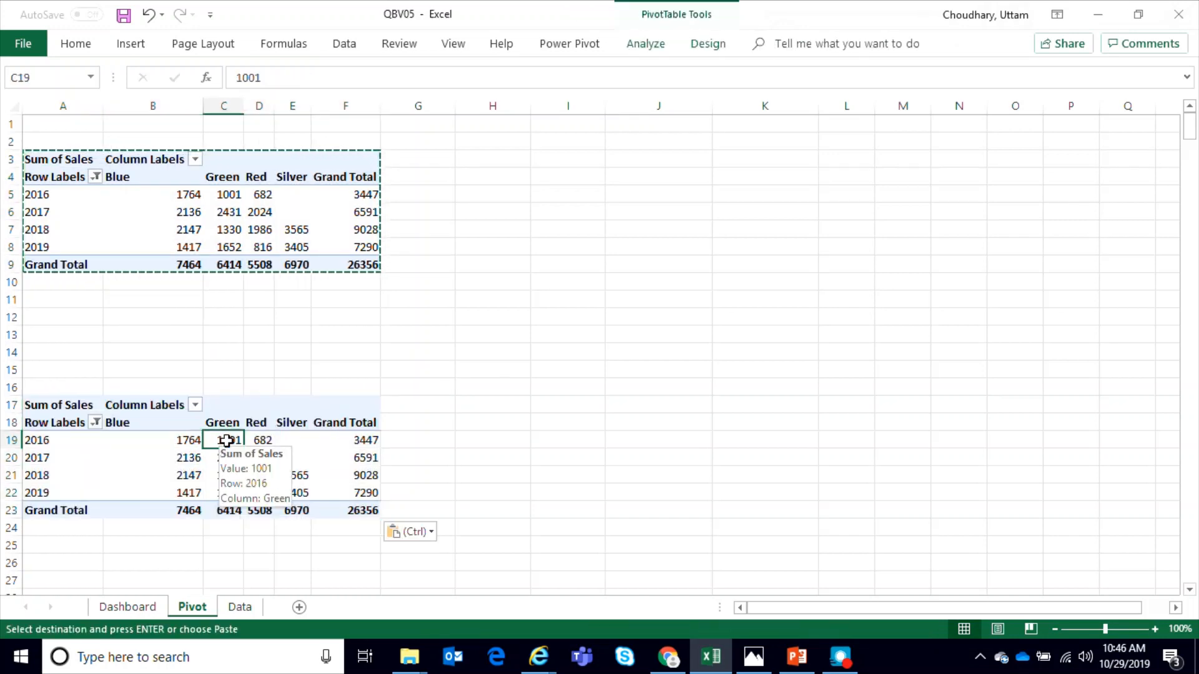
pyautogui.rightClick(270, 441)
pyautogui.click(293, 431)
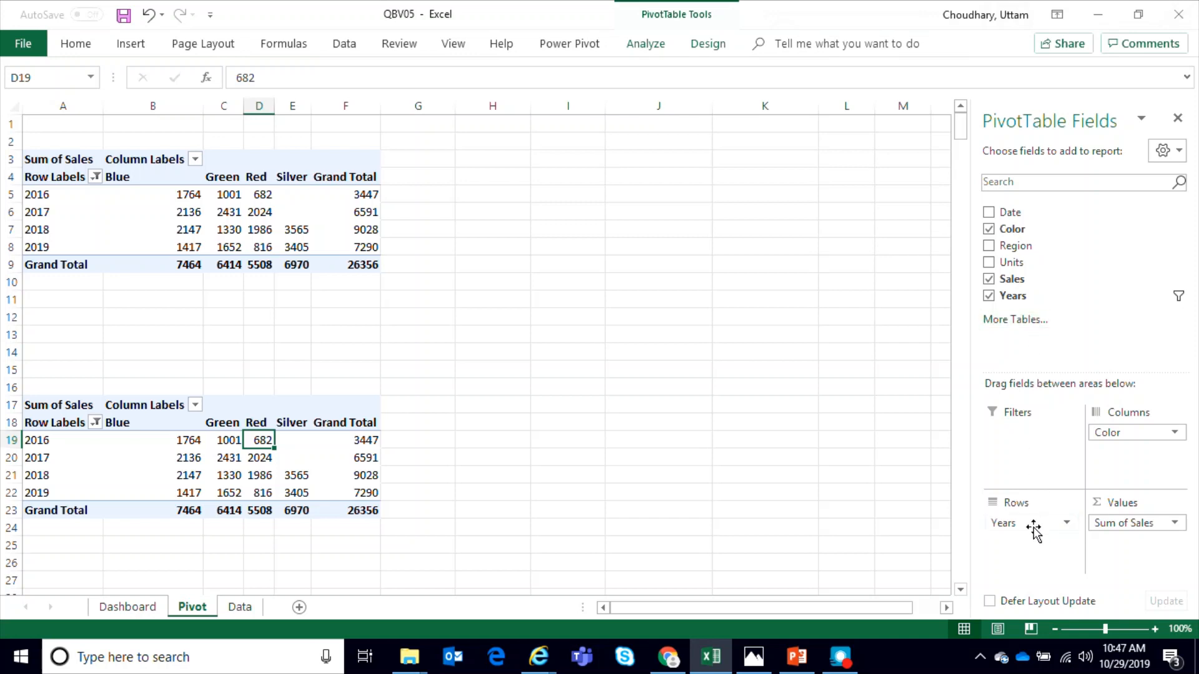
pyautogui.moveTo(1033, 529); pyautogui.dragTo(1093, 299)
pyautogui.moveTo(1022, 249); pyautogui.dragTo(1006, 552)
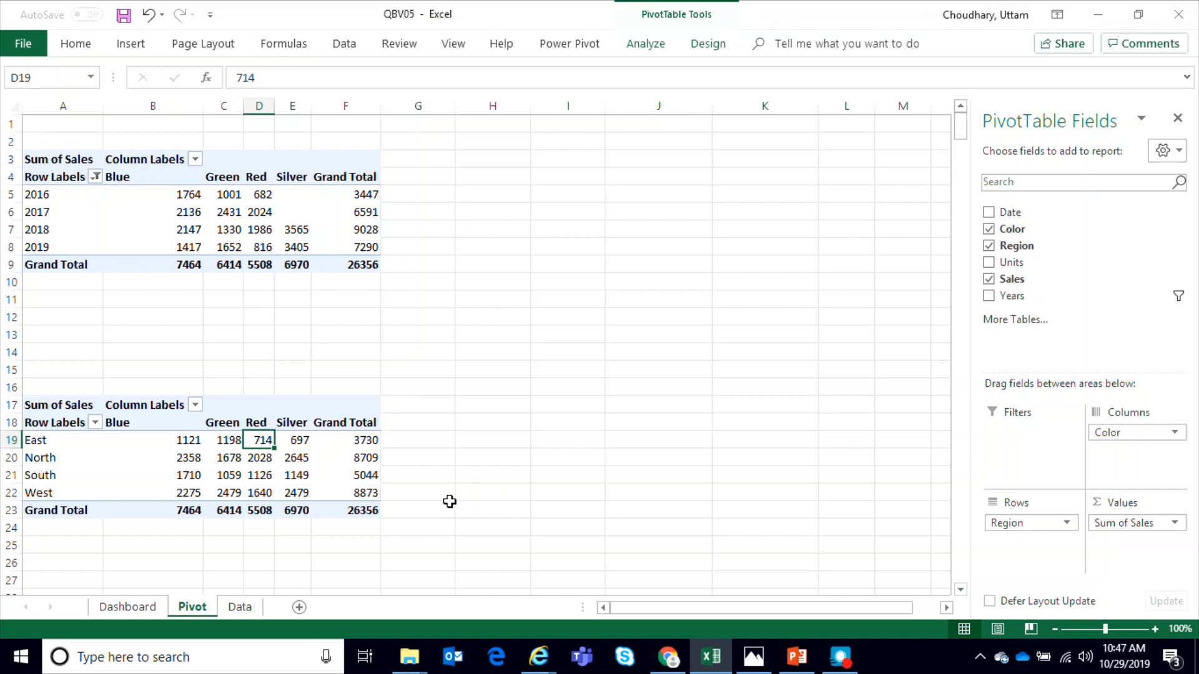
# Step: Insert a clustered column PivotChart from the Region PivotTable and place it clear of both tables, around columns H to M
pyautogui.click(61, 446)
pyautogui.click(154, 470)
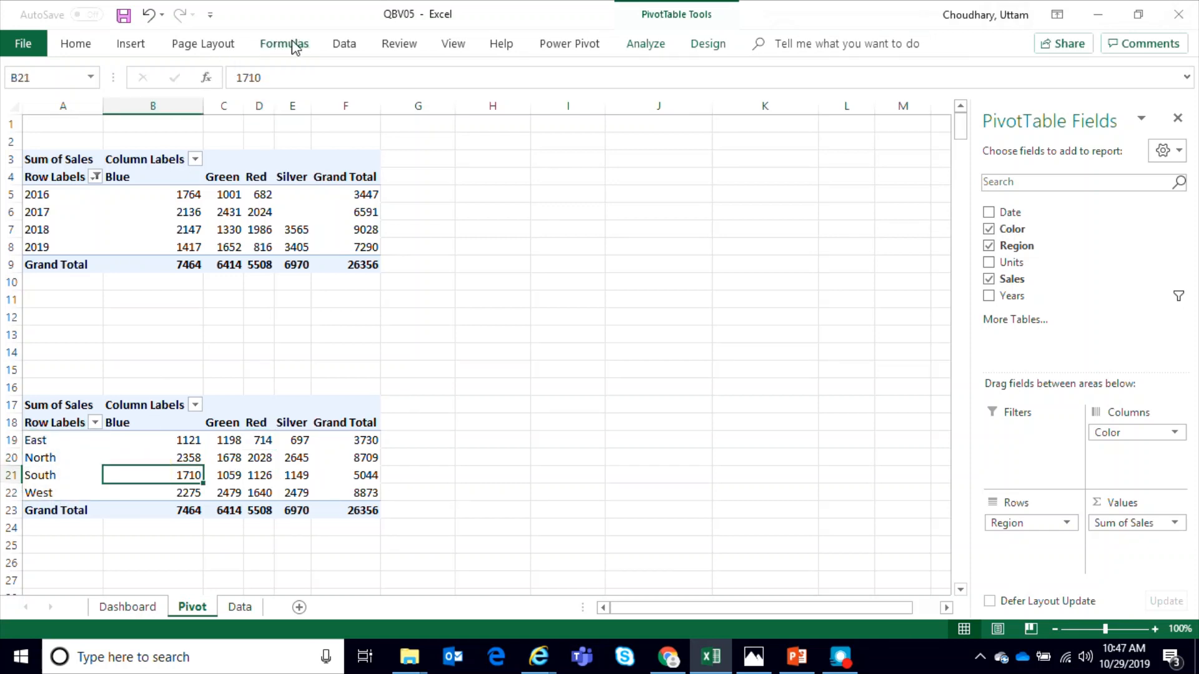
pyautogui.click(78, 44)
pyautogui.click(131, 44)
pyautogui.click(603, 84)
pyautogui.moveTo(680, 72); pyautogui.dragTo(730, 74)
pyautogui.click(813, 564)
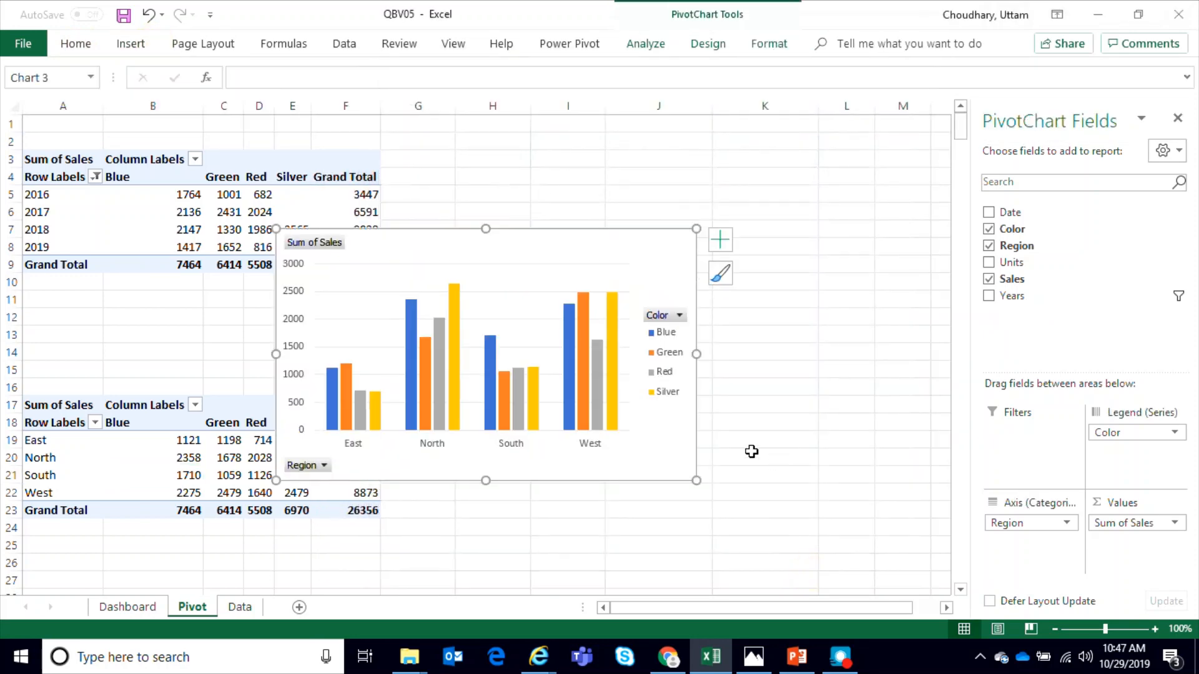
pyautogui.moveTo(509, 236); pyautogui.dragTo(742, 232)
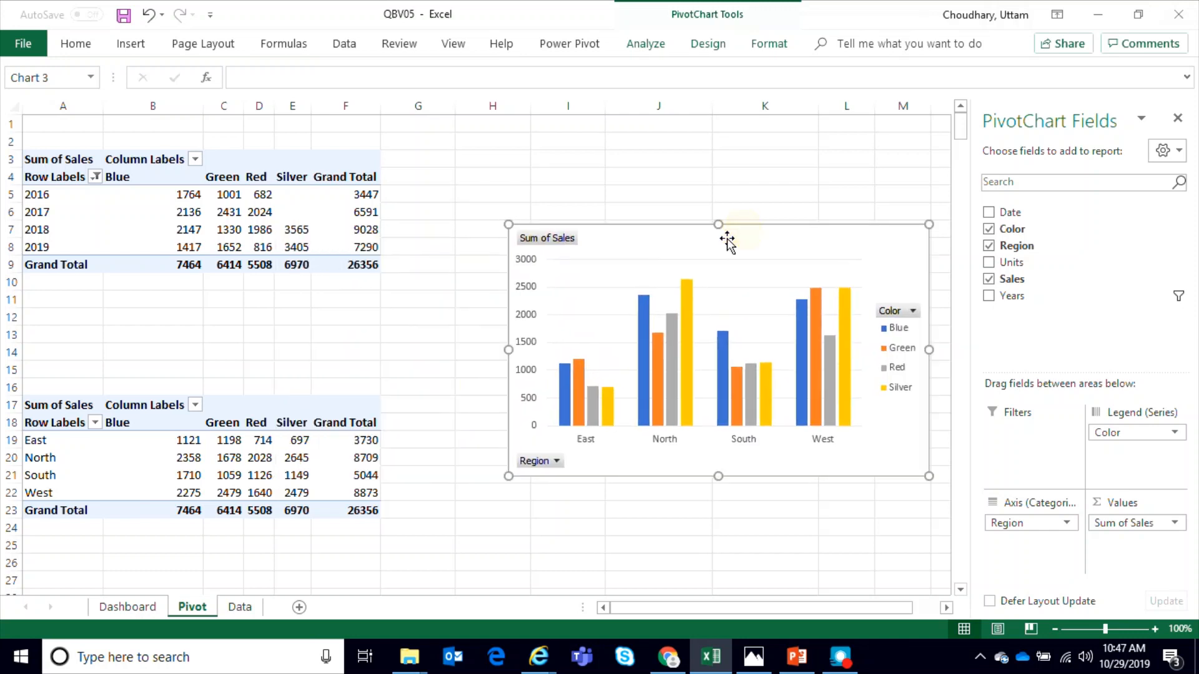
# Step: Hide all field buttons on the region PivotChart
pyautogui.rightClick(729, 240)
pyautogui.click(599, 236)
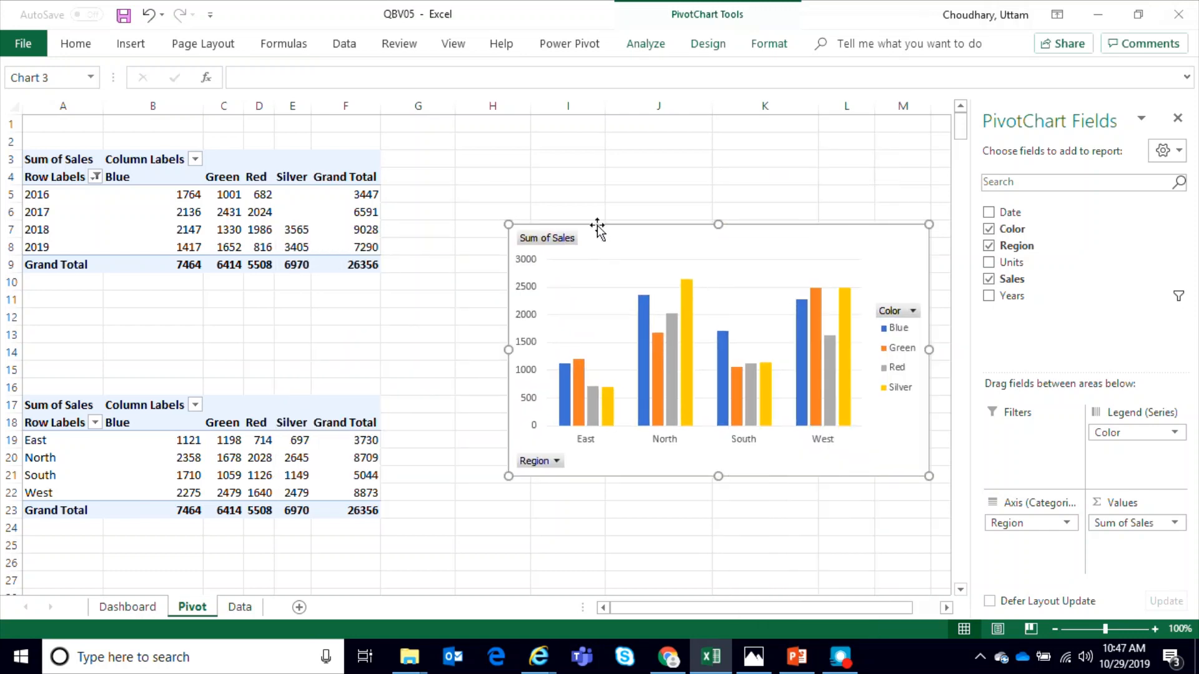
pyautogui.rightClick(555, 242)
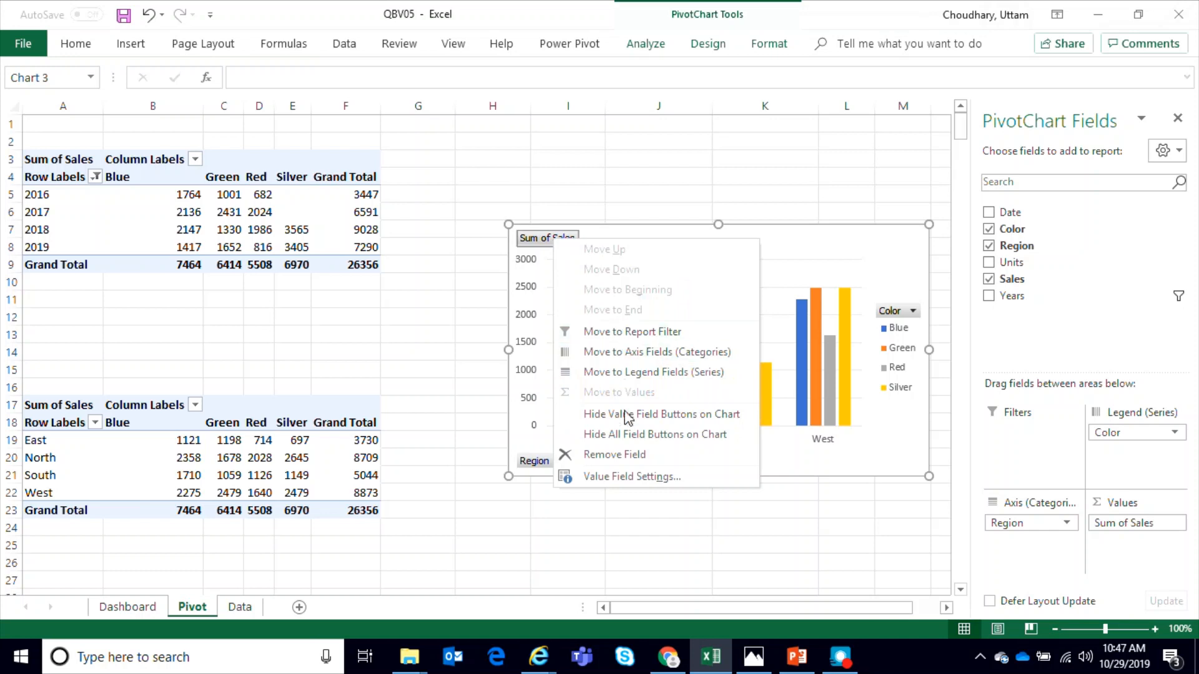
pyautogui.click(625, 436)
pyautogui.click(656, 530)
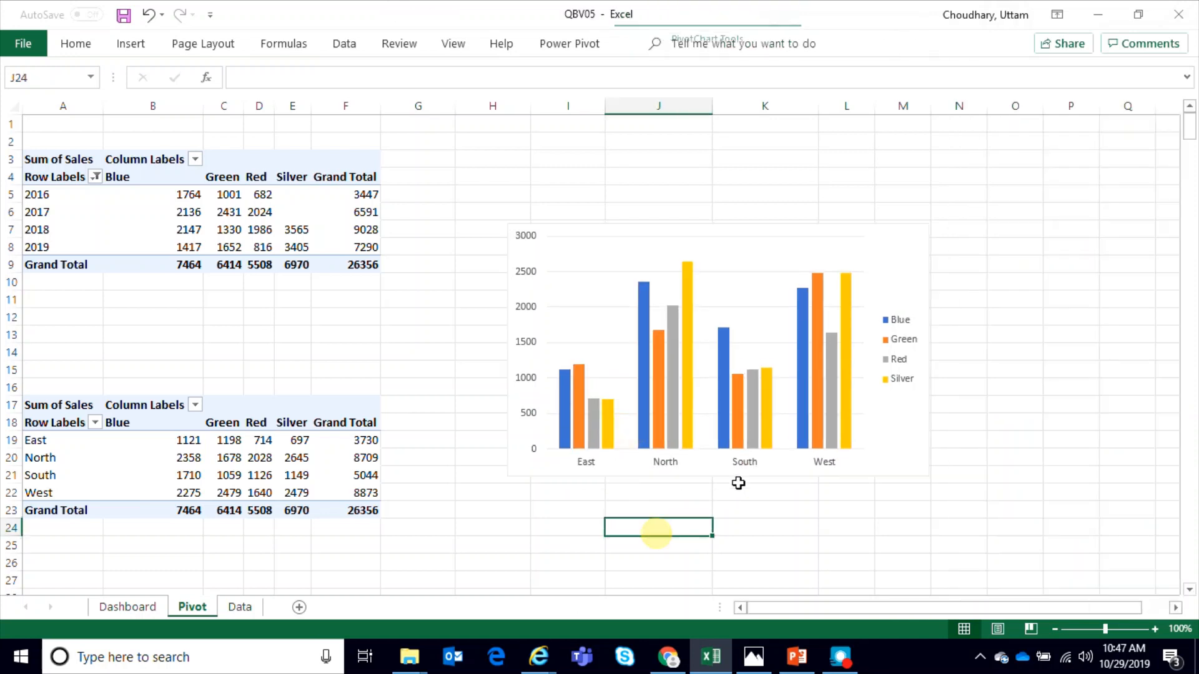
# Step: Add a data table with legend keys to the region PivotChart
pyautogui.click(726, 237)
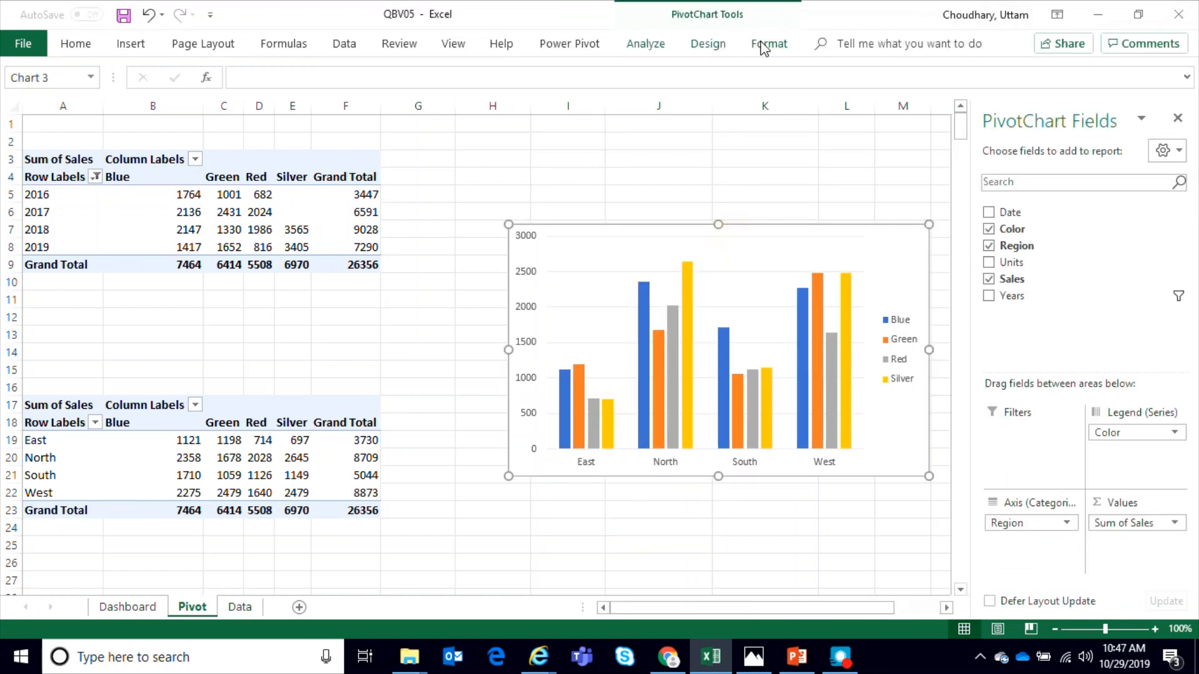
pyautogui.click(762, 45)
pyautogui.click(705, 45)
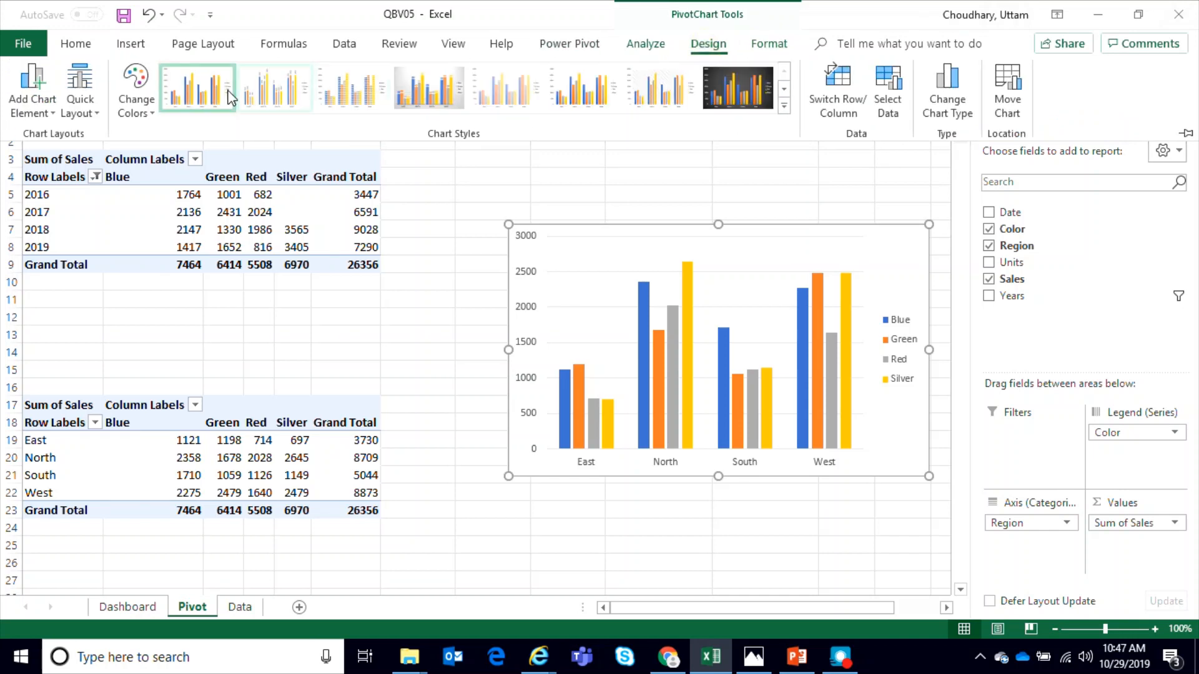
pyautogui.click(42, 119)
pyautogui.moveTo(58, 219)
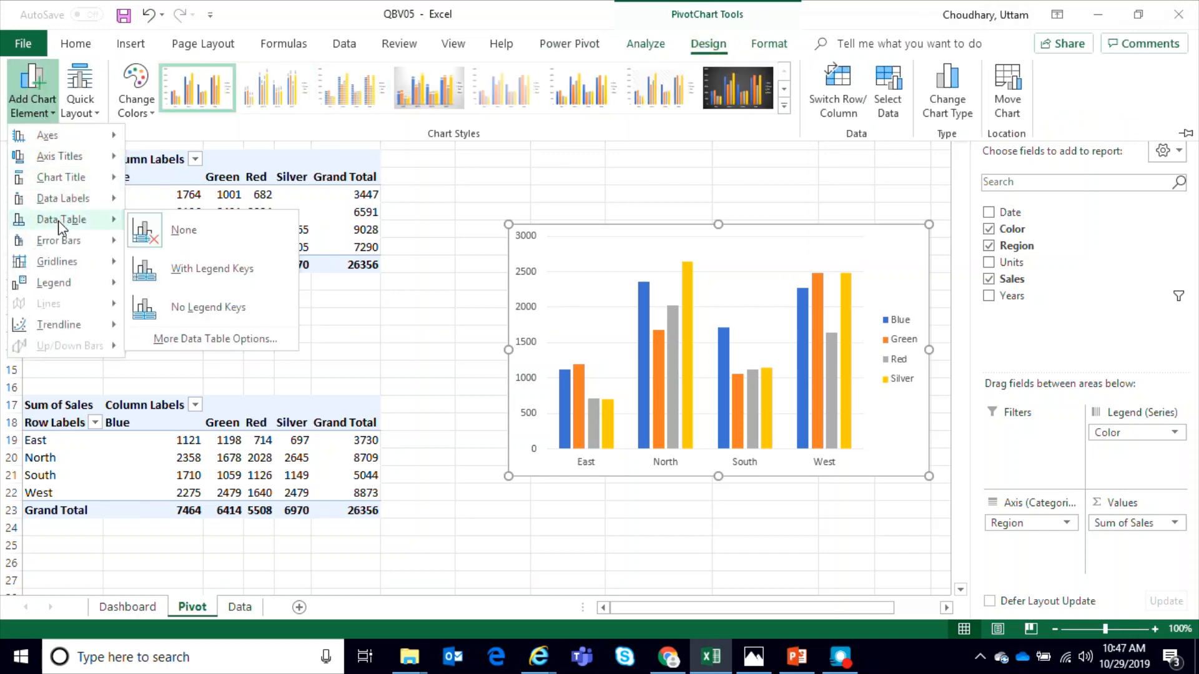
pyautogui.click(155, 274)
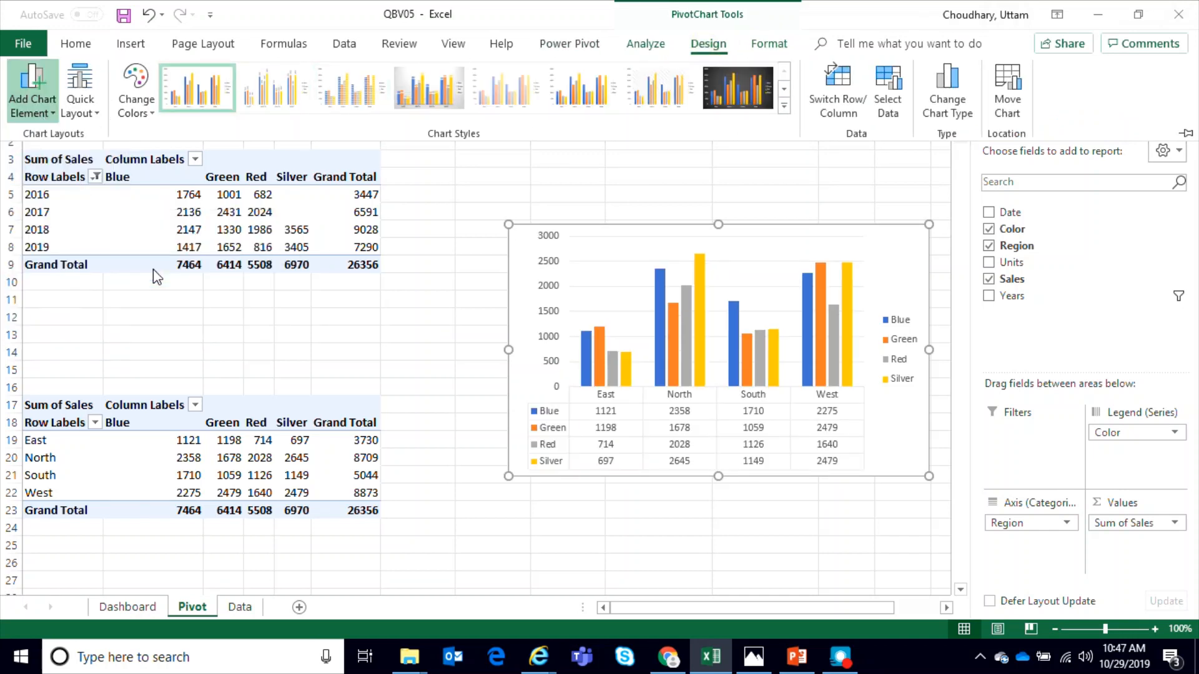
pyautogui.hotkey('ctrl', 'F1')
# Step: Delete the separate legend from the region PivotChart
pyautogui.click(901, 380)
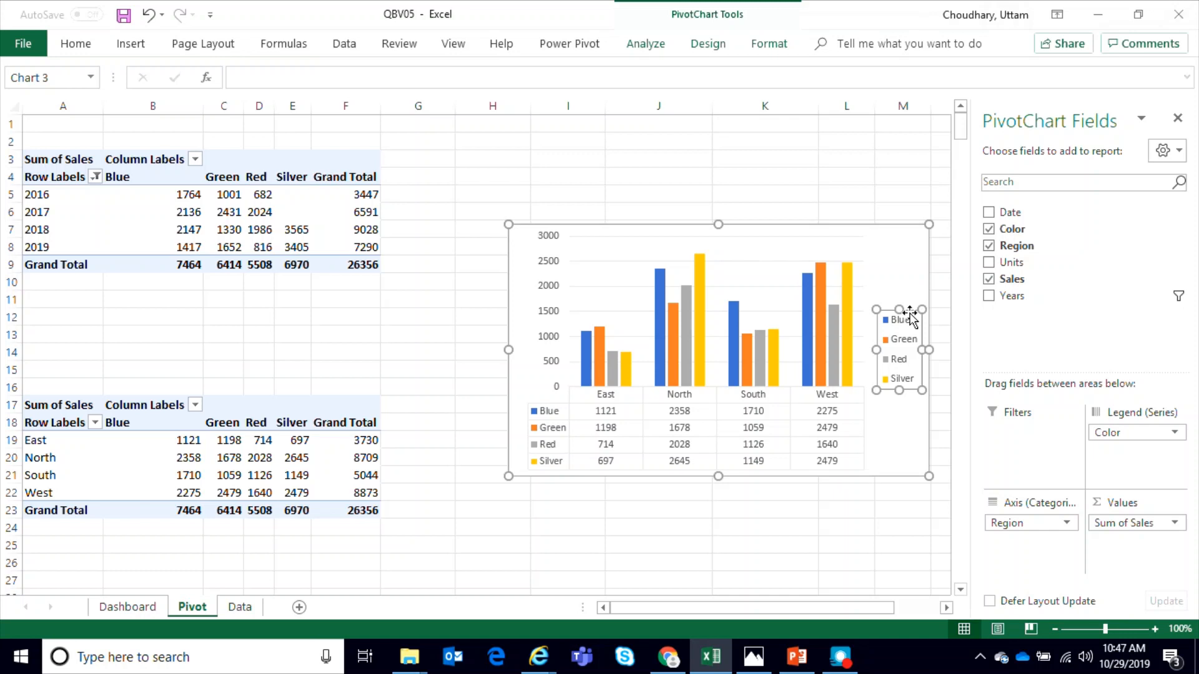
pyautogui.press('Delete')
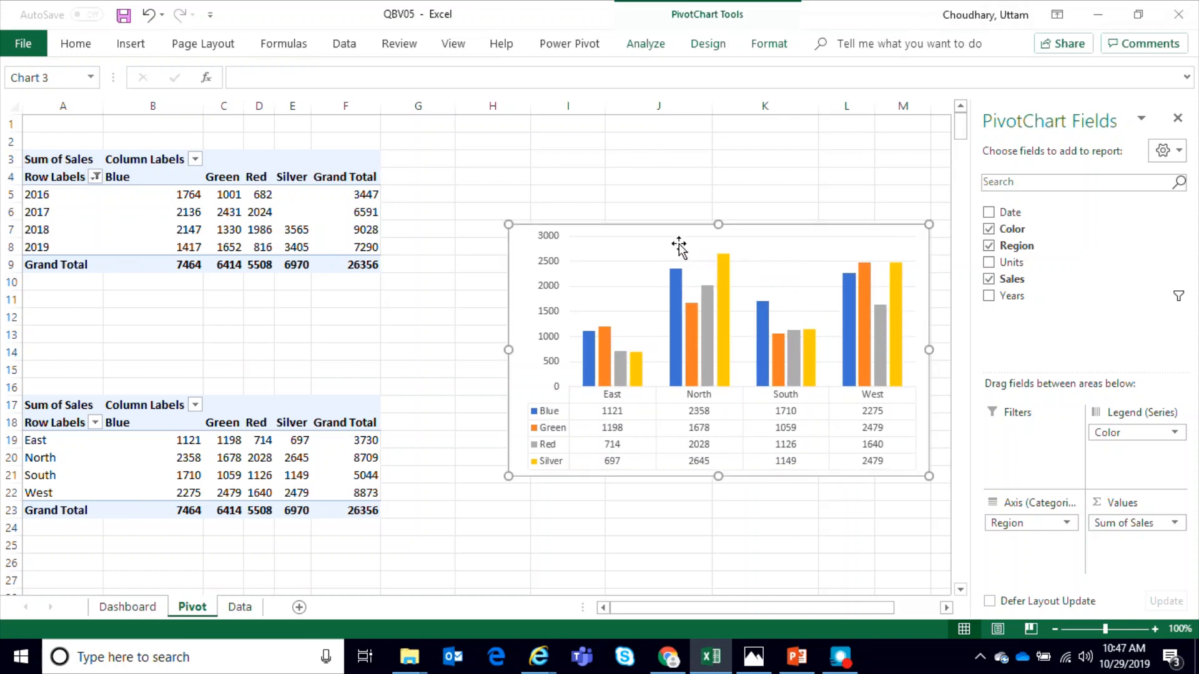
pyautogui.rightClick(645, 230)
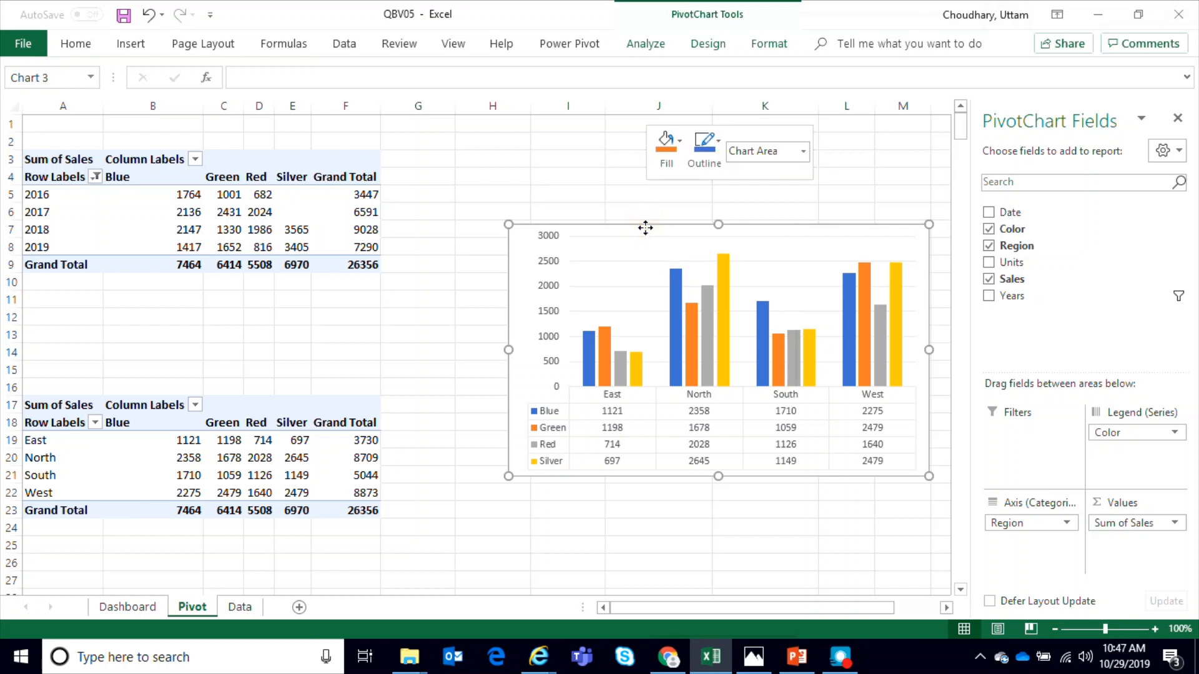
pyautogui.press('Escape')
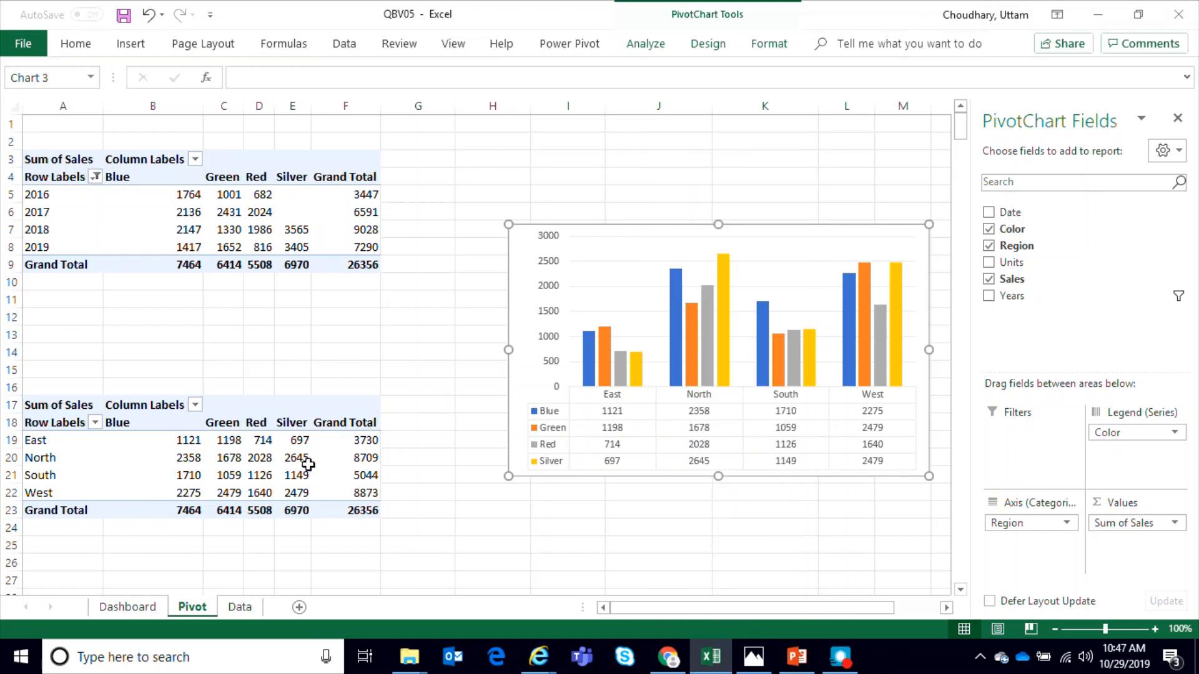
# Step: Insert a Region slicer for the Region PivotTable and move it off the chart, around columns E to G
pyautogui.click(310, 473)
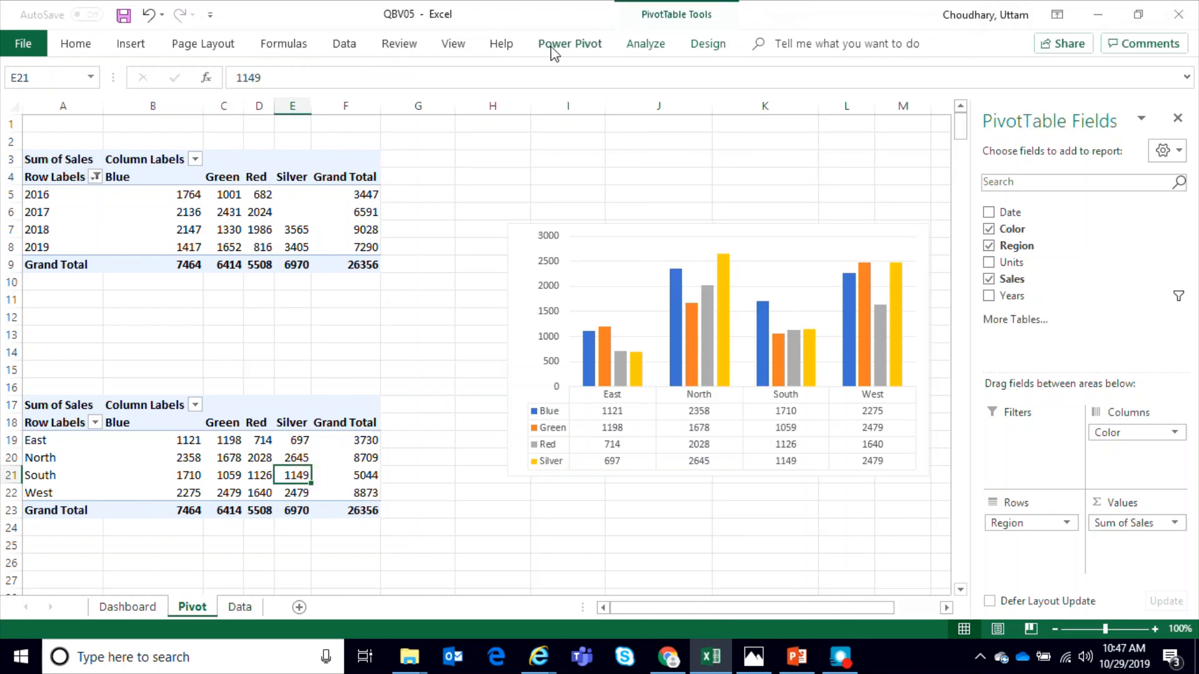
pyautogui.click(646, 44)
pyautogui.click(432, 75)
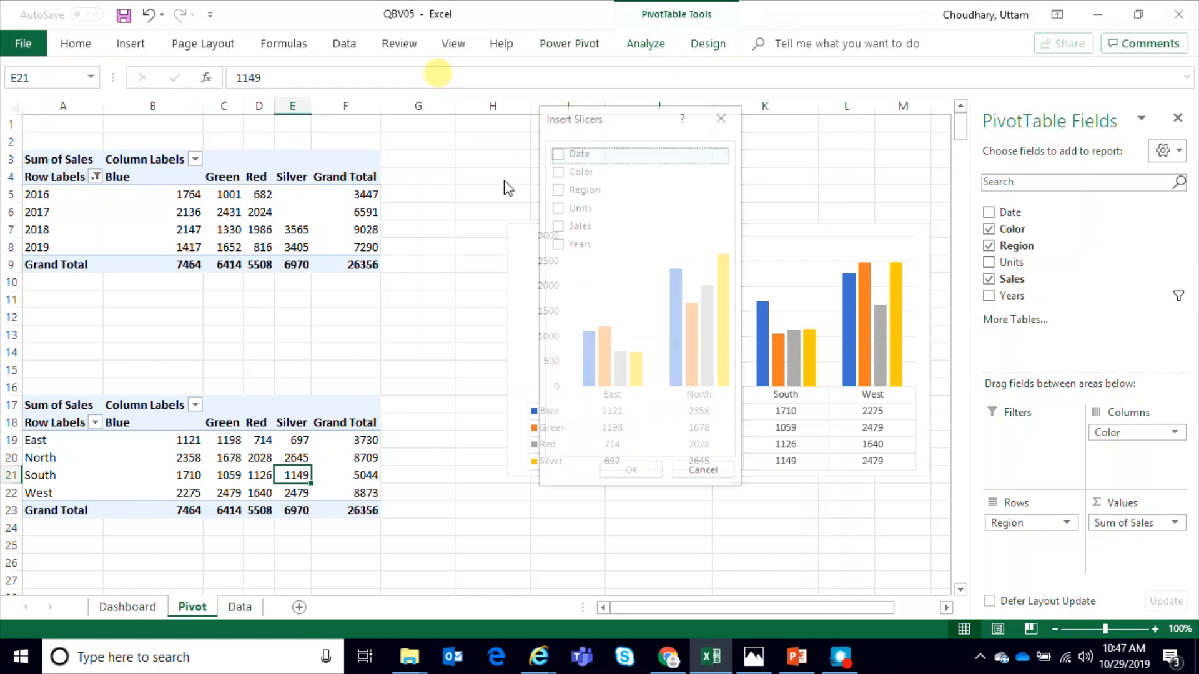
pyautogui.click(598, 194)
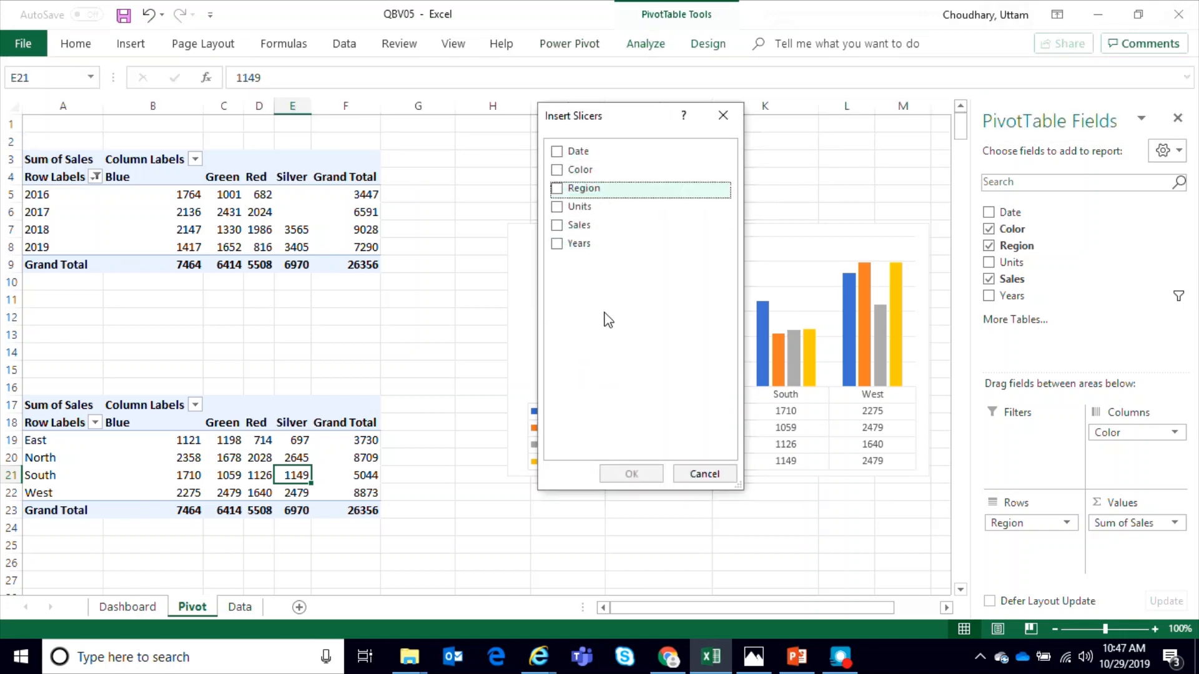
pyautogui.click(556, 188)
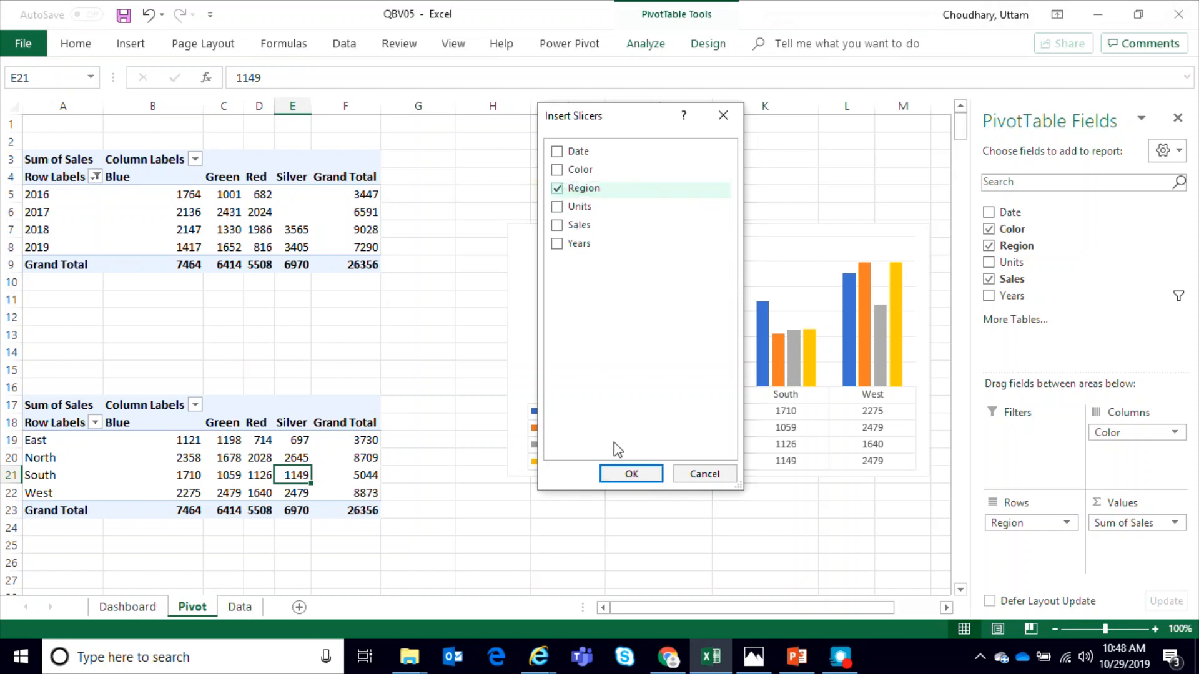
pyautogui.click(630, 474)
pyautogui.moveTo(462, 262); pyautogui.dragTo(349, 244)
# Step: Move the region PivotChart to the Dashboard sheet, align it beside the years chart starting near column L, and close the field list
pyautogui.click(549, 236)
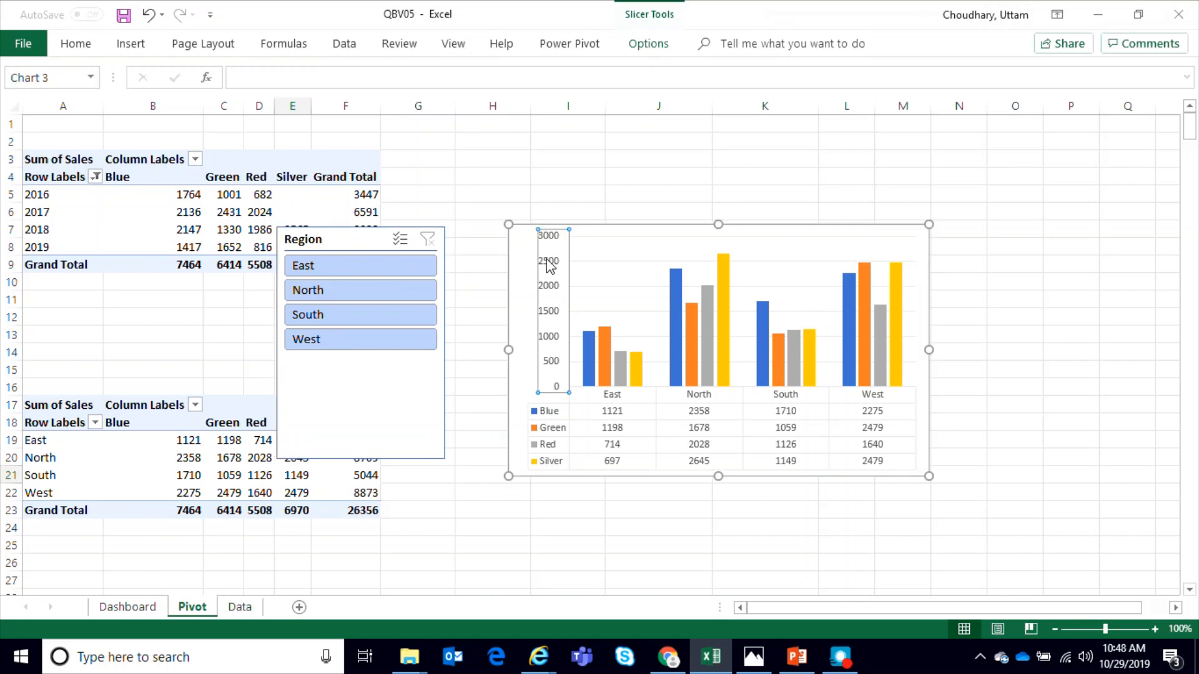
pyautogui.rightClick(595, 224)
pyautogui.click(625, 229)
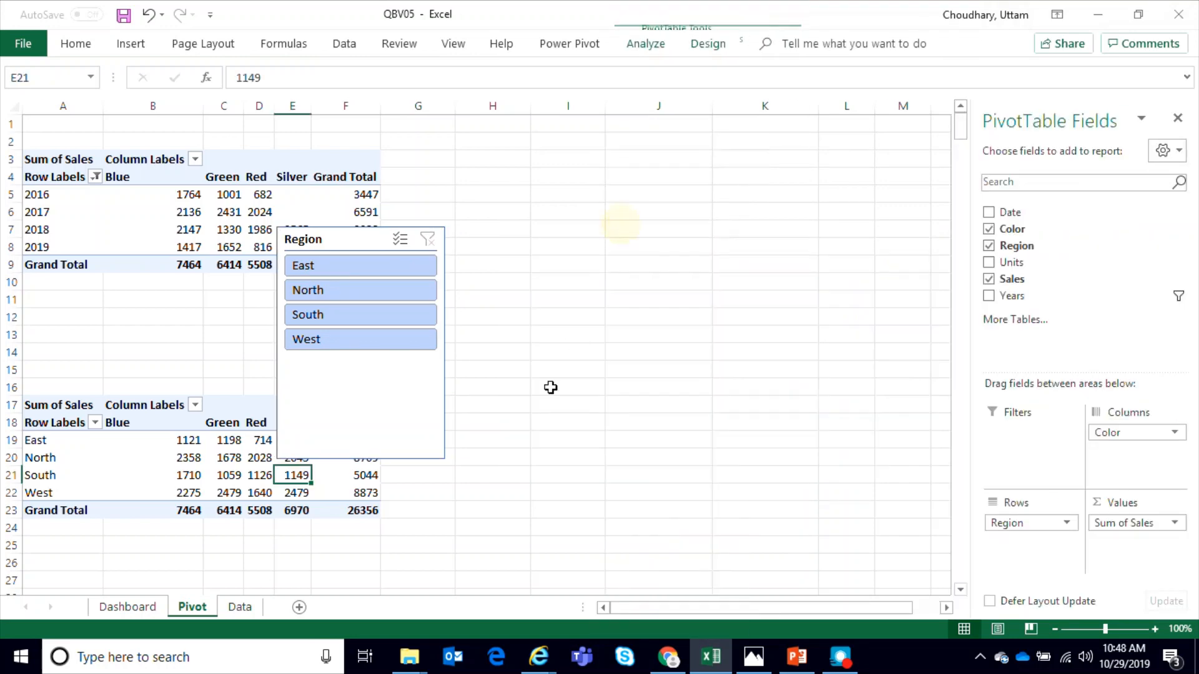
pyautogui.click(128, 607)
pyautogui.click(723, 285)
pyautogui.hotkey('ctrl', 'v')
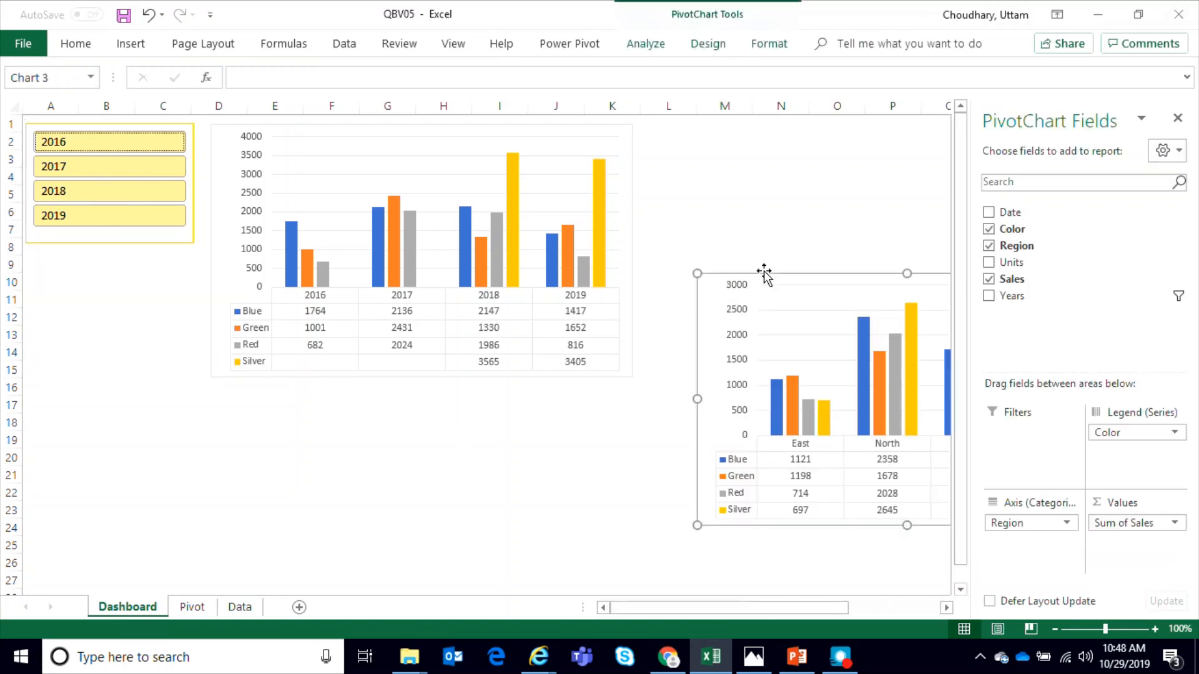
pyautogui.moveTo(764, 270); pyautogui.dragTo(702, 123)
pyautogui.click(1178, 118)
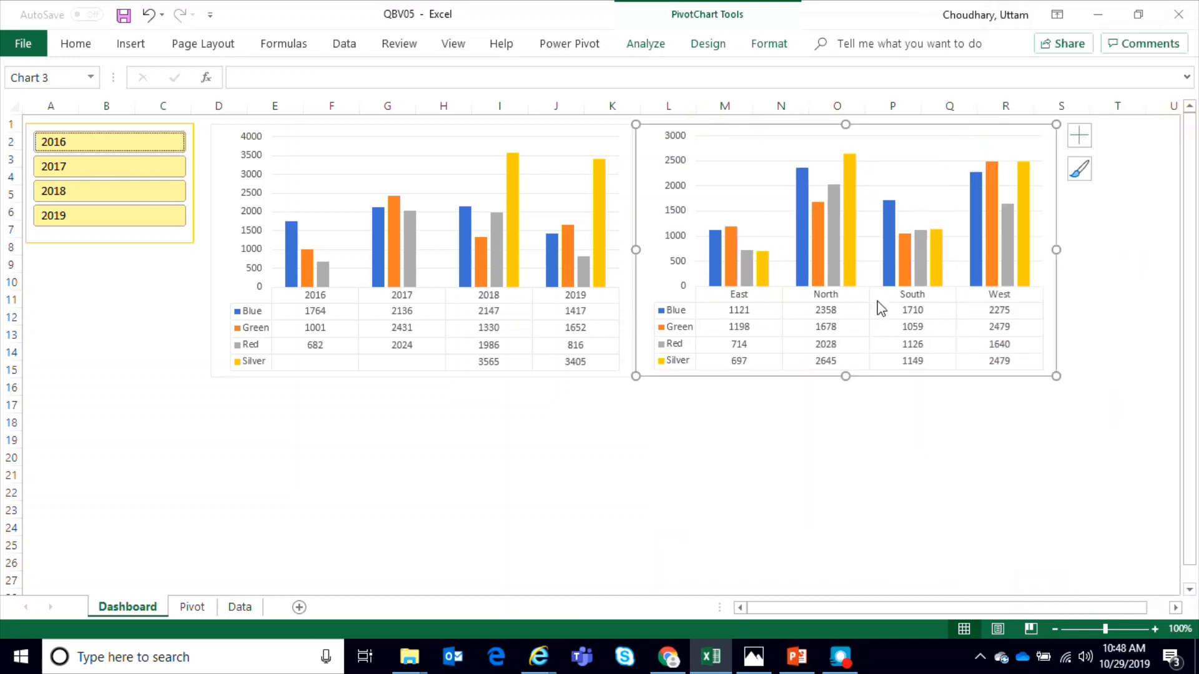
# Step: Move the Region slicer from the Pivot sheet to the Dashboard sheet and place it directly below the Years slicer
pyautogui.click(239, 607)
pyautogui.click(192, 607)
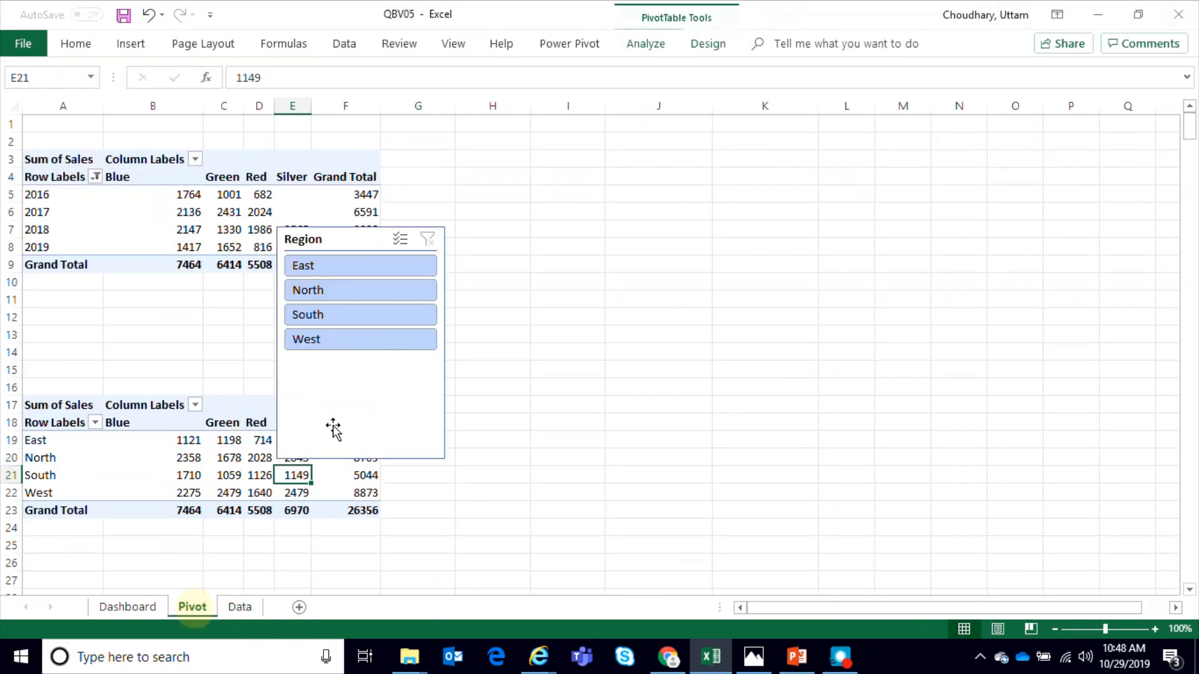
pyautogui.click(366, 239)
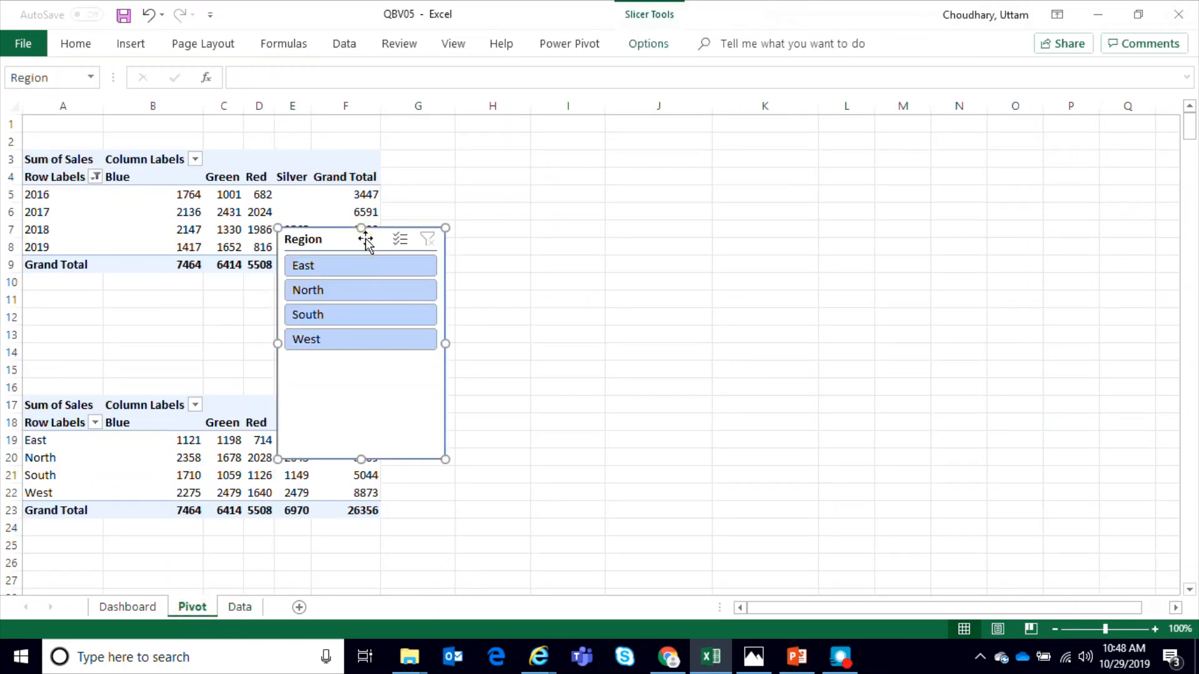
pyautogui.hotkey('ctrl', 'x')
pyautogui.click(128, 607)
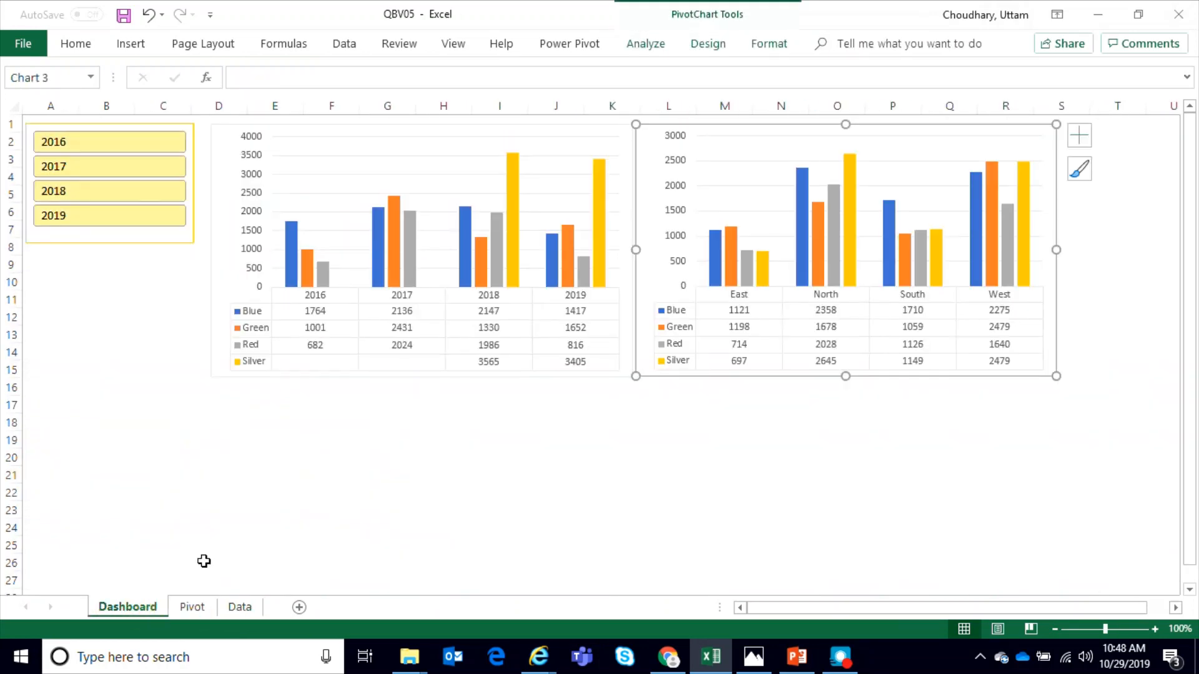
pyautogui.hotkey('ctrl', 'v')
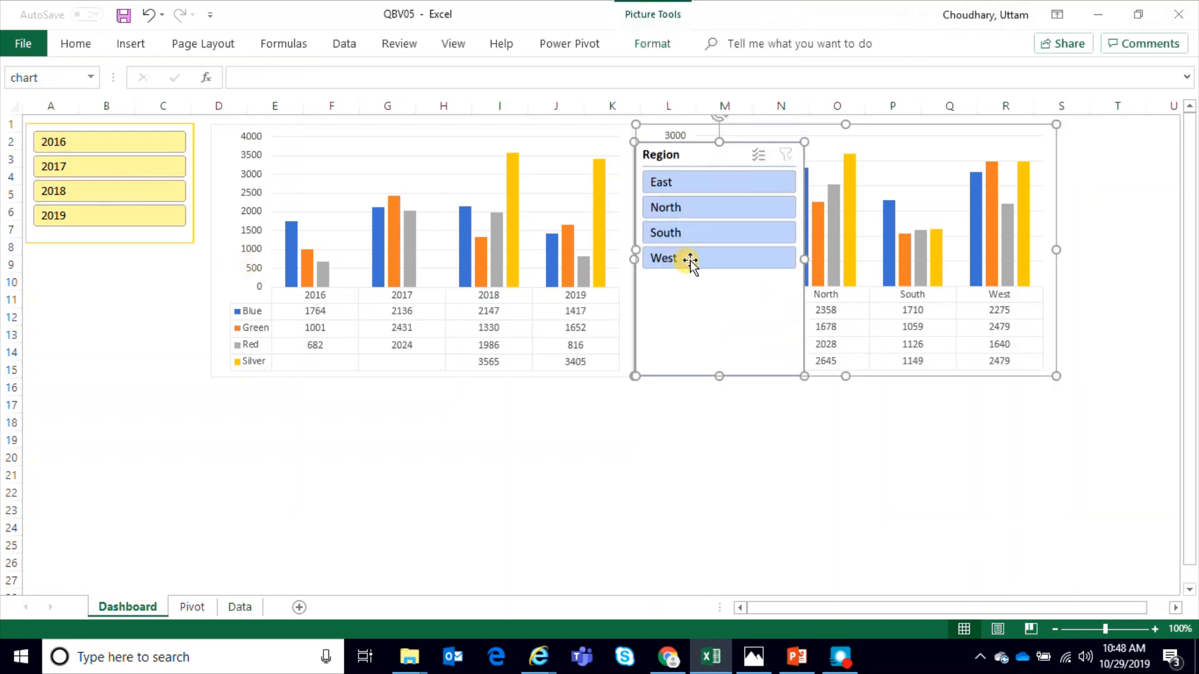
pyautogui.hotkey('ctrl', 'z')
pyautogui.click(545, 447)
pyautogui.hotkey('ctrl', 'v')
pyautogui.moveTo(549, 449); pyautogui.dragTo(59, 255)
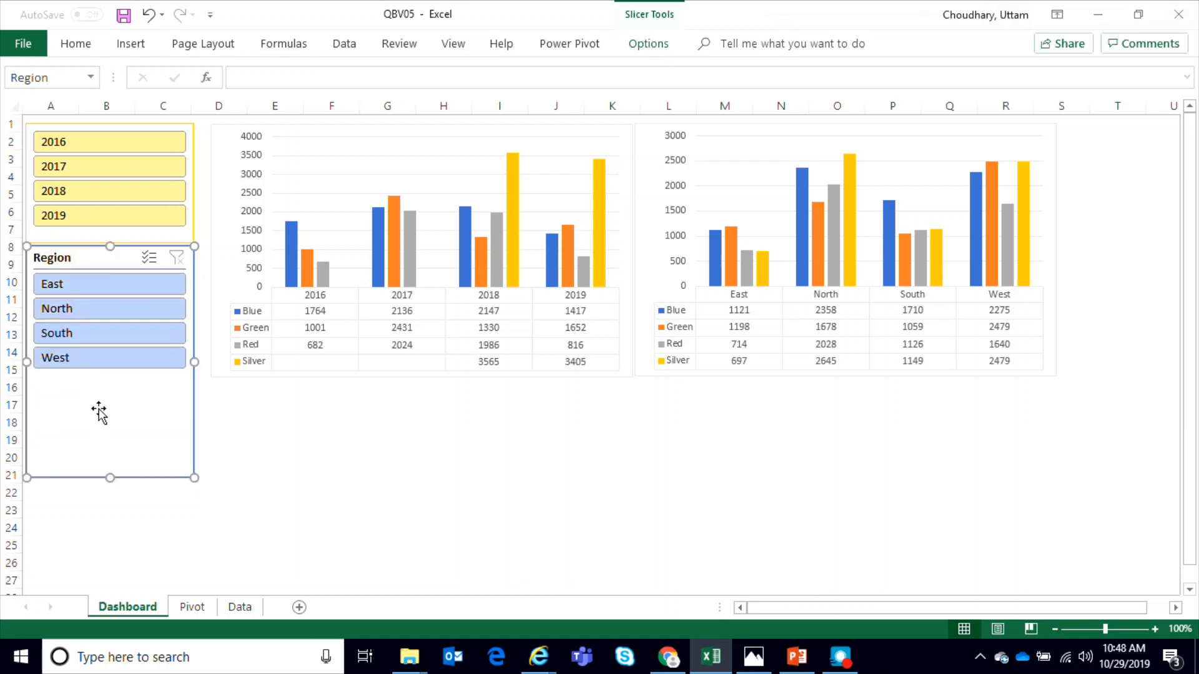
# Step: Shorten the Region slicer on the Dashboard sheet to end at row 15, turn off its header and hide items with no data
pyautogui.moveTo(109, 478); pyautogui.dragTo(118, 379)
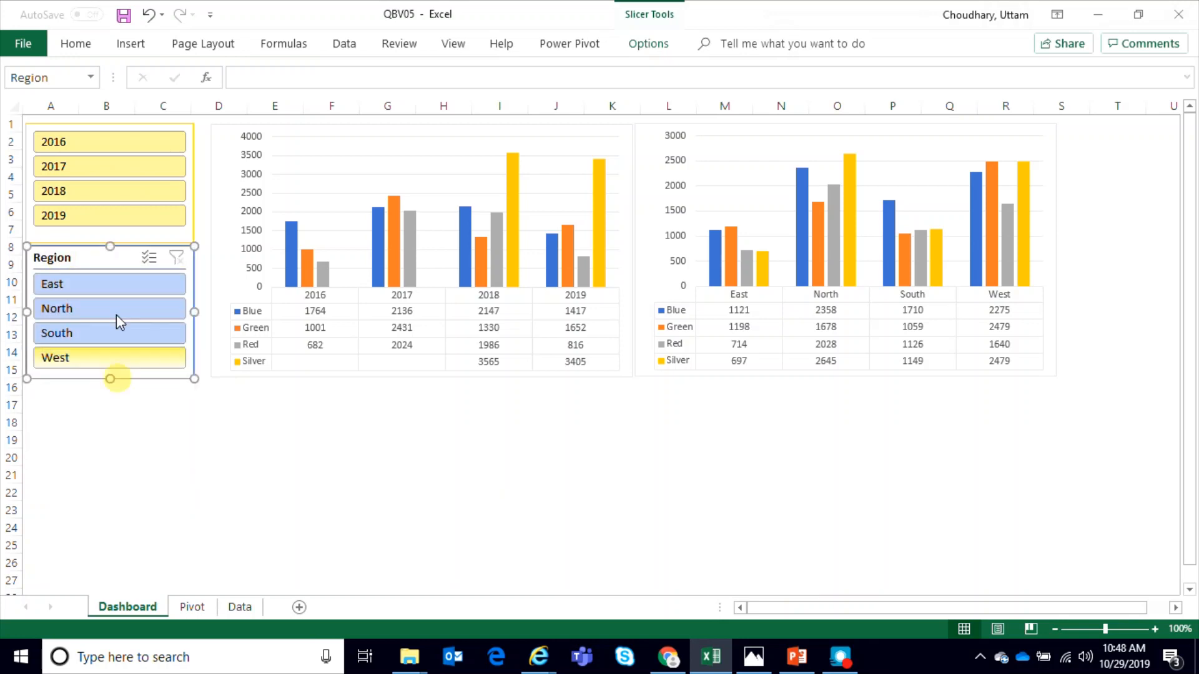
pyautogui.rightClick(92, 262)
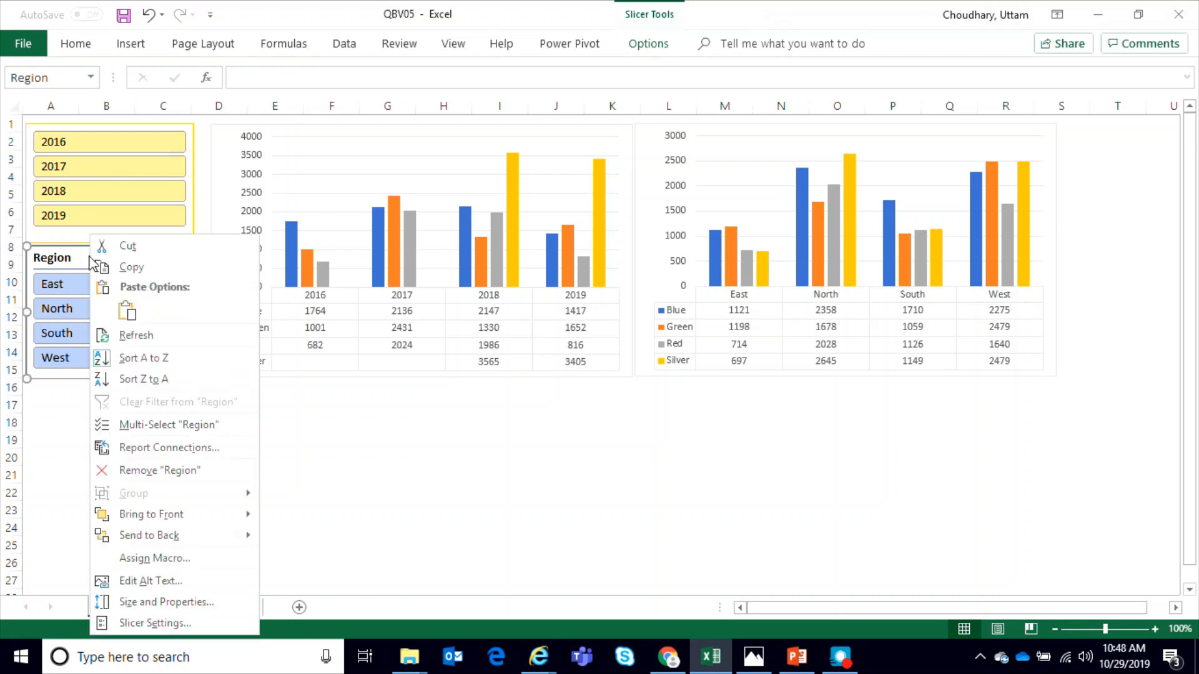
pyautogui.click(155, 623)
pyautogui.click(65, 484)
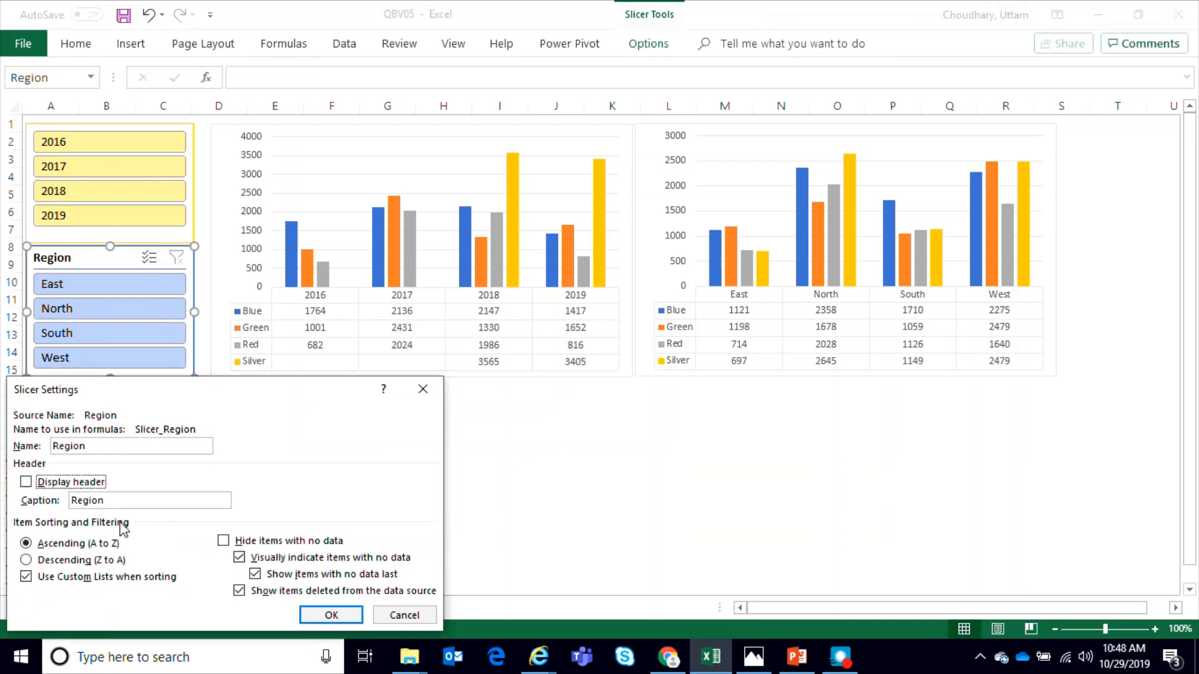
pyautogui.click(223, 541)
pyautogui.click(331, 615)
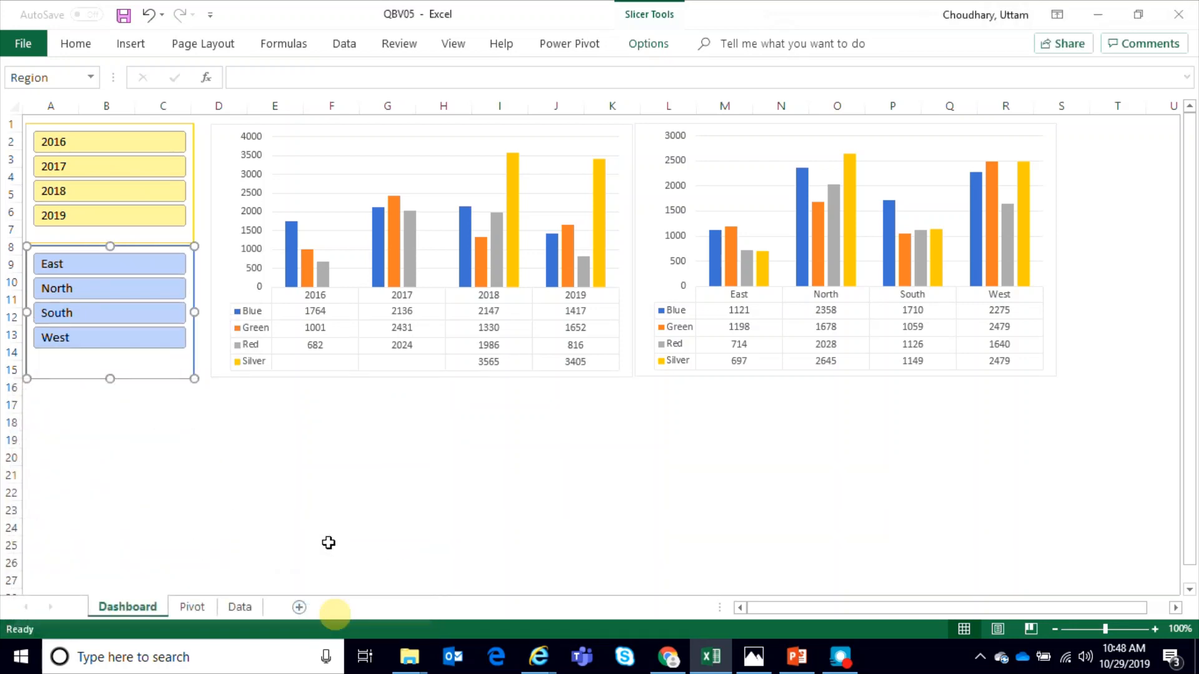
pyautogui.click(226, 478)
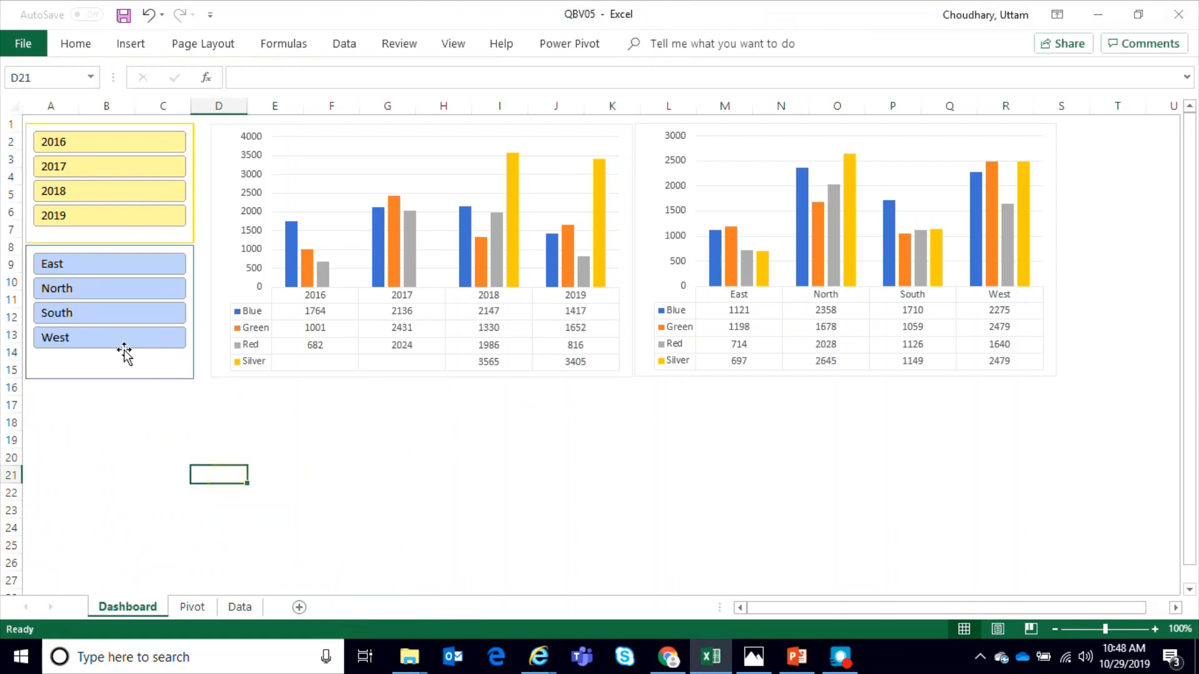
# Step: Return to the Pivot sheet with the year and region PivotTables
pyautogui.click(194, 609)
pyautogui.click(240, 608)
pyautogui.click(192, 606)
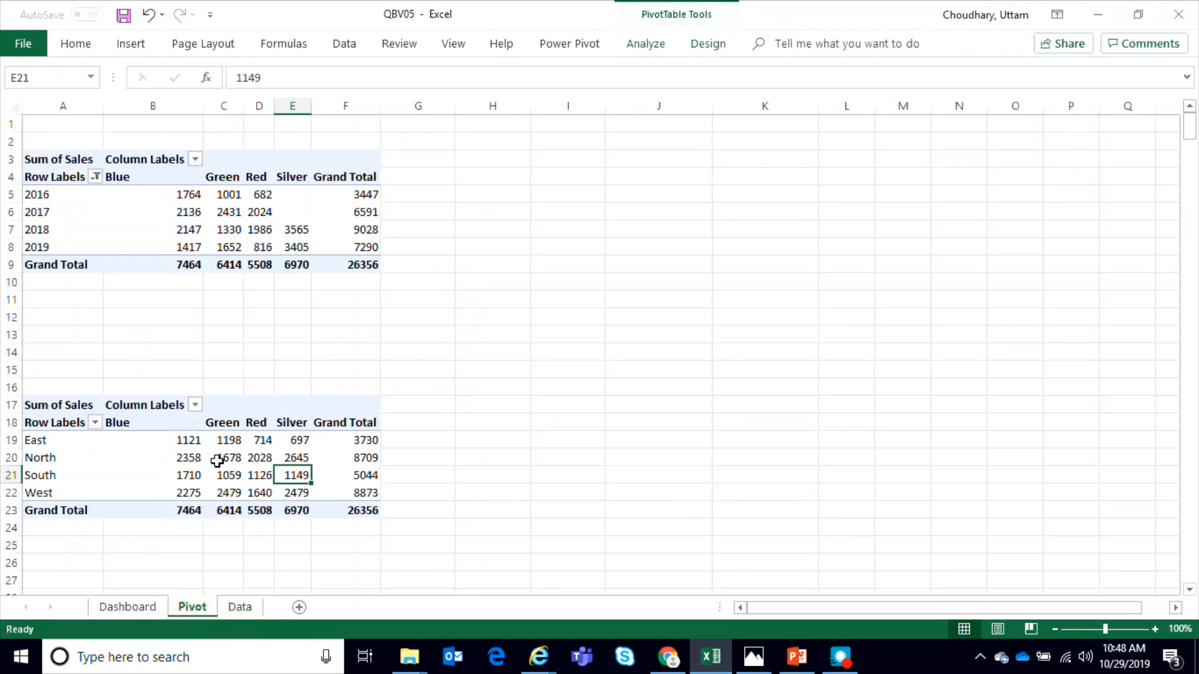
pyautogui.click(225, 434)
pyautogui.rightClick(226, 435)
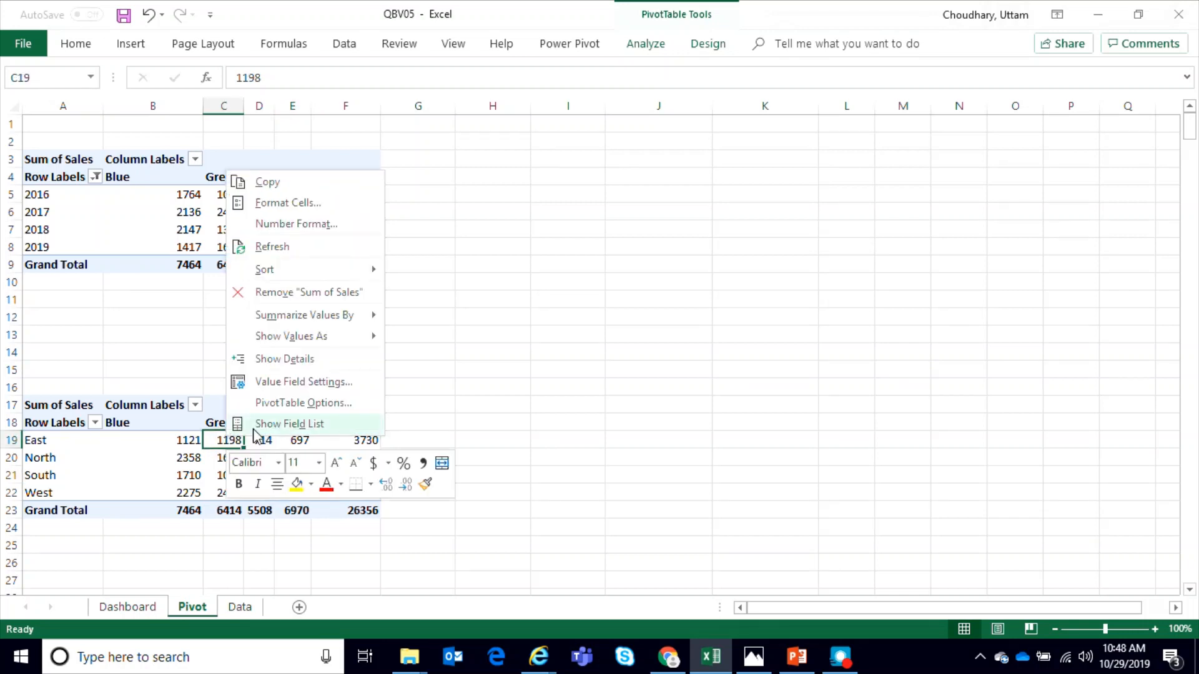
pyautogui.click(255, 431)
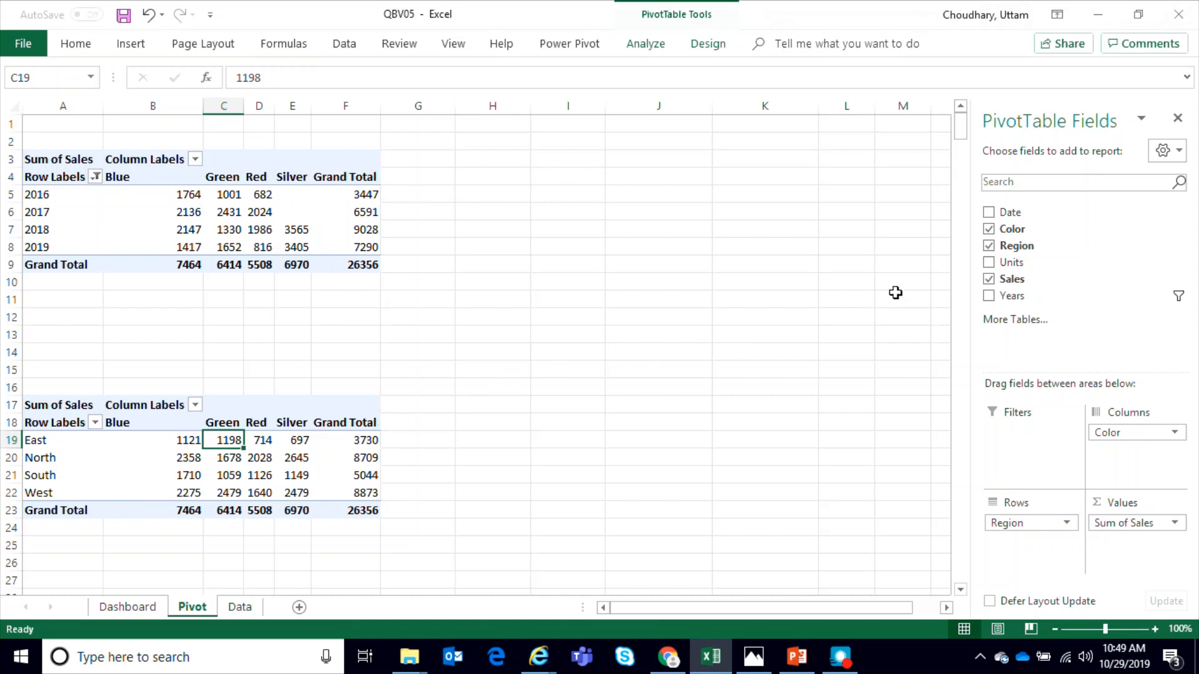
pyautogui.moveTo(1010, 266); pyautogui.dragTo(1135, 543)
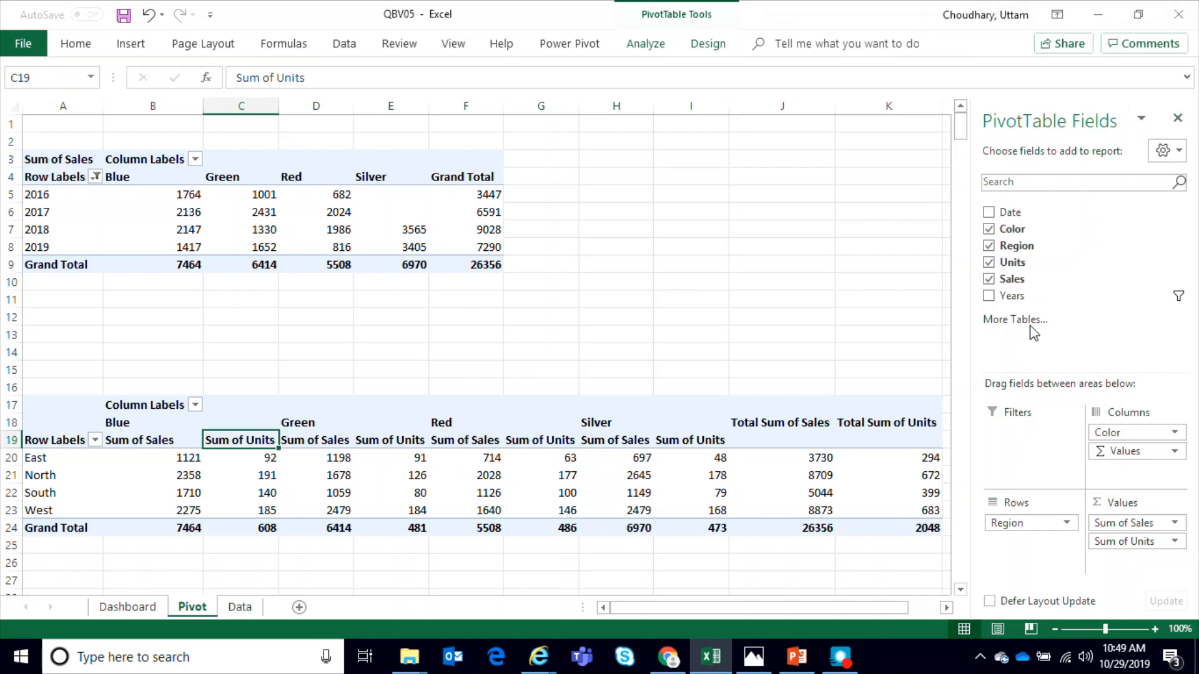
pyautogui.moveTo(1121, 549); pyautogui.dragTo(1055, 326)
# Step: Copy the whole region PivotTable and paste the duplicate below it, starting at cell A27
pyautogui.scroll(-2, 523, 478)
pyautogui.scroll(2, 522, 477)
pyautogui.moveTo(58, 410); pyautogui.dragTo(371, 509)
pyautogui.hotkey('ctrl', 'c')
pyautogui.scroll(-2, 528, 500)
pyautogui.click(100, 481)
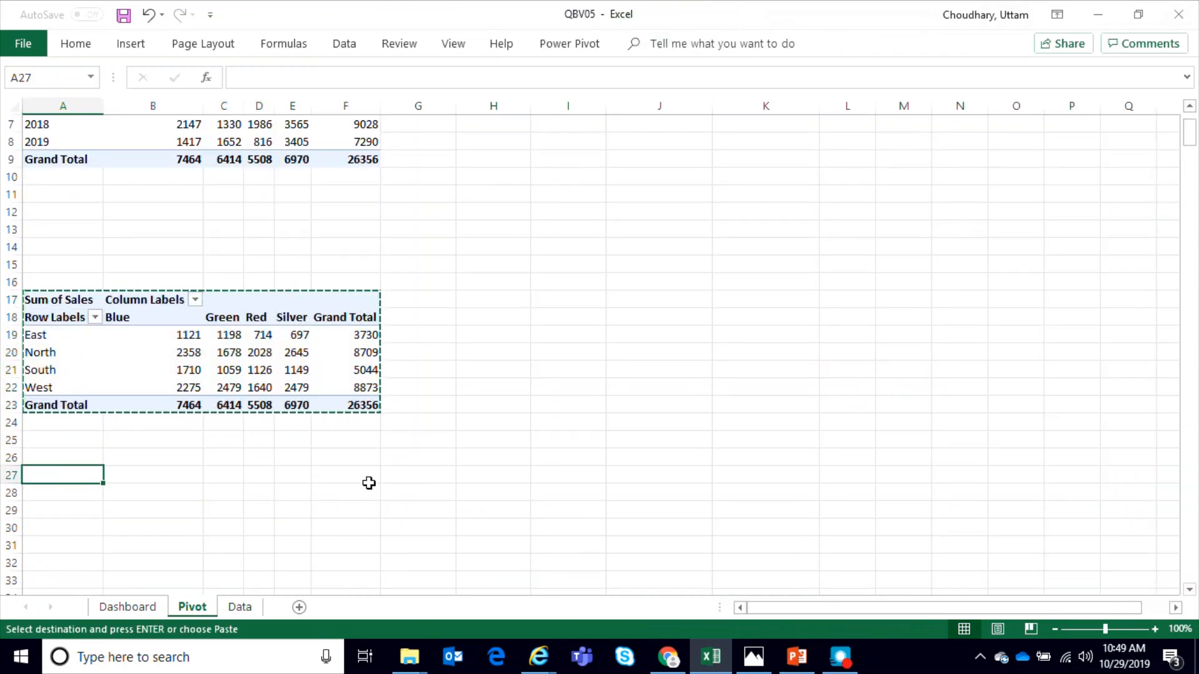
pyautogui.hotkey('ctrl', 'v')
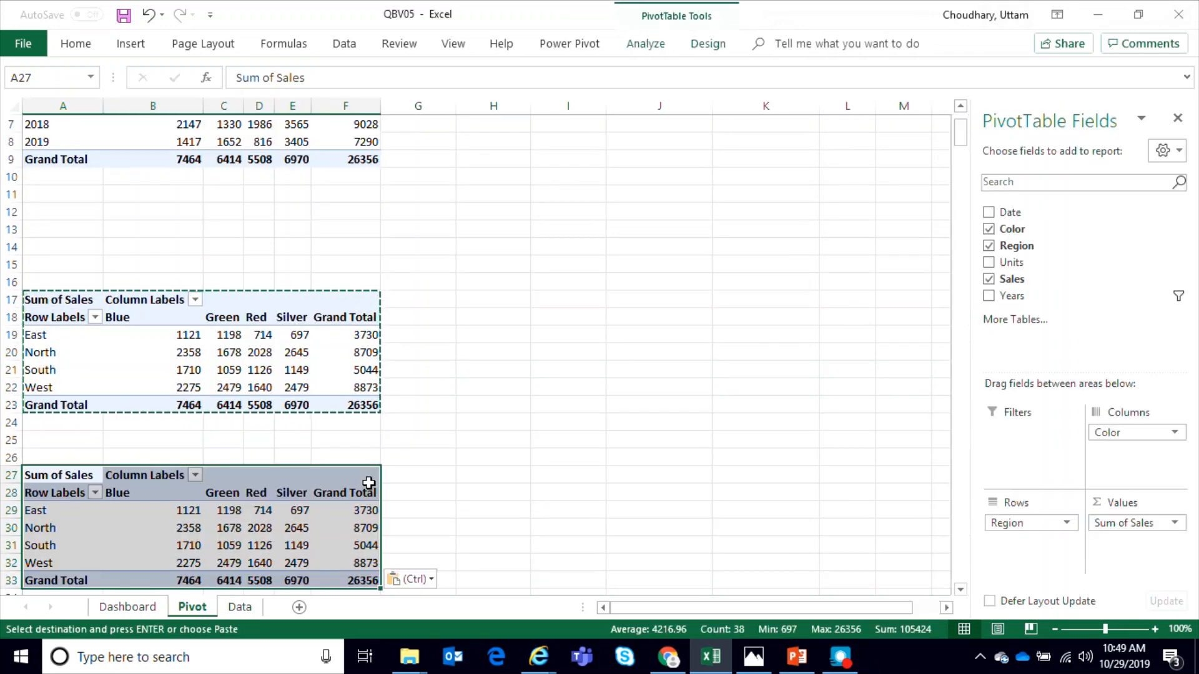
pyautogui.click(257, 509)
pyautogui.click(119, 481)
pyautogui.click(63, 511)
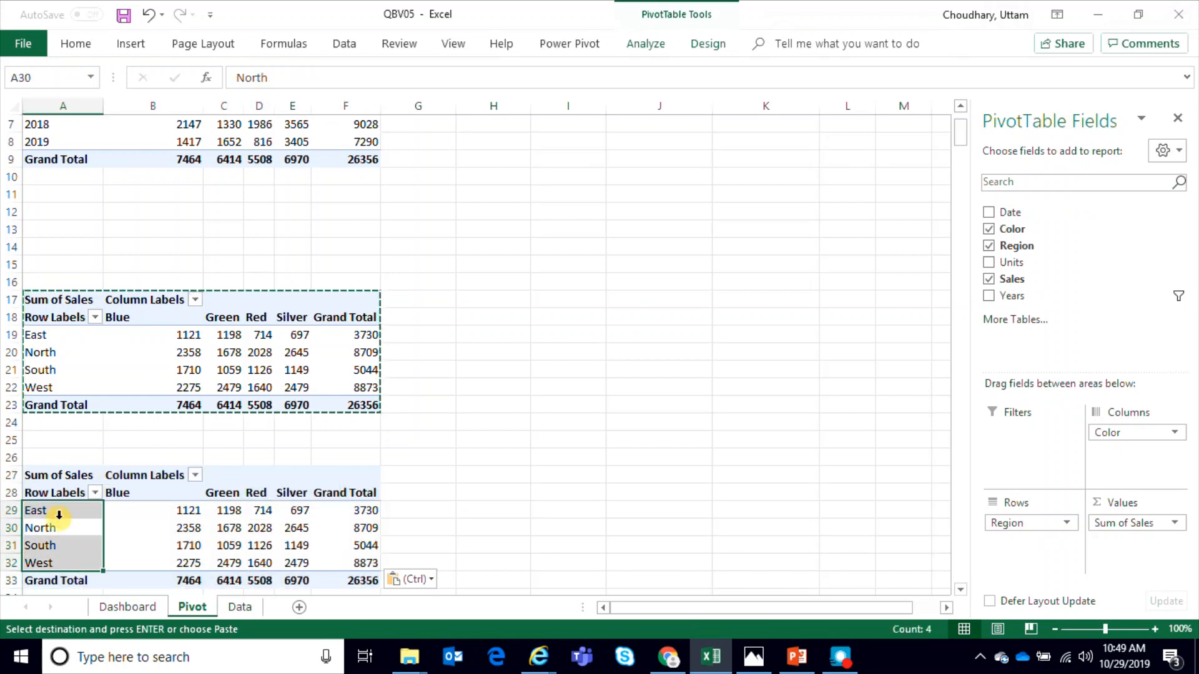
pyautogui.click(135, 524)
pyautogui.click(50, 493)
pyautogui.click(71, 528)
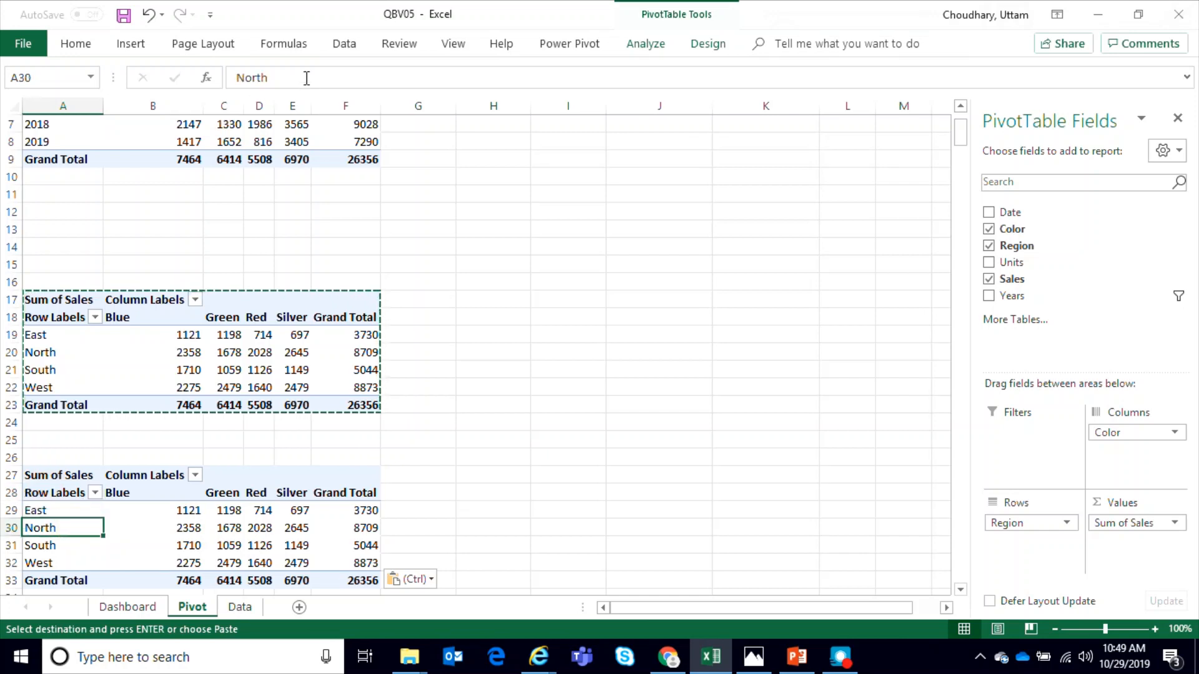
pyautogui.click(344, 44)
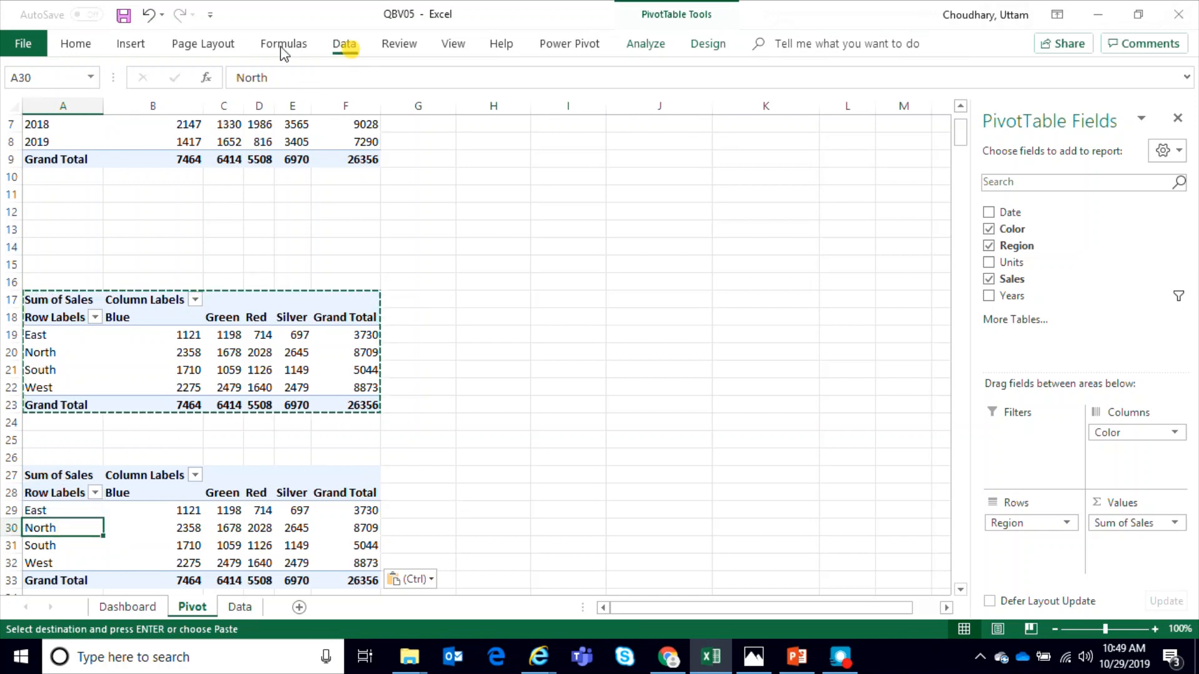
pyautogui.click(165, 503)
# Step: Replace Sales with Units as the summed value in the copied region PivotTable at A27
pyautogui.click(259, 562)
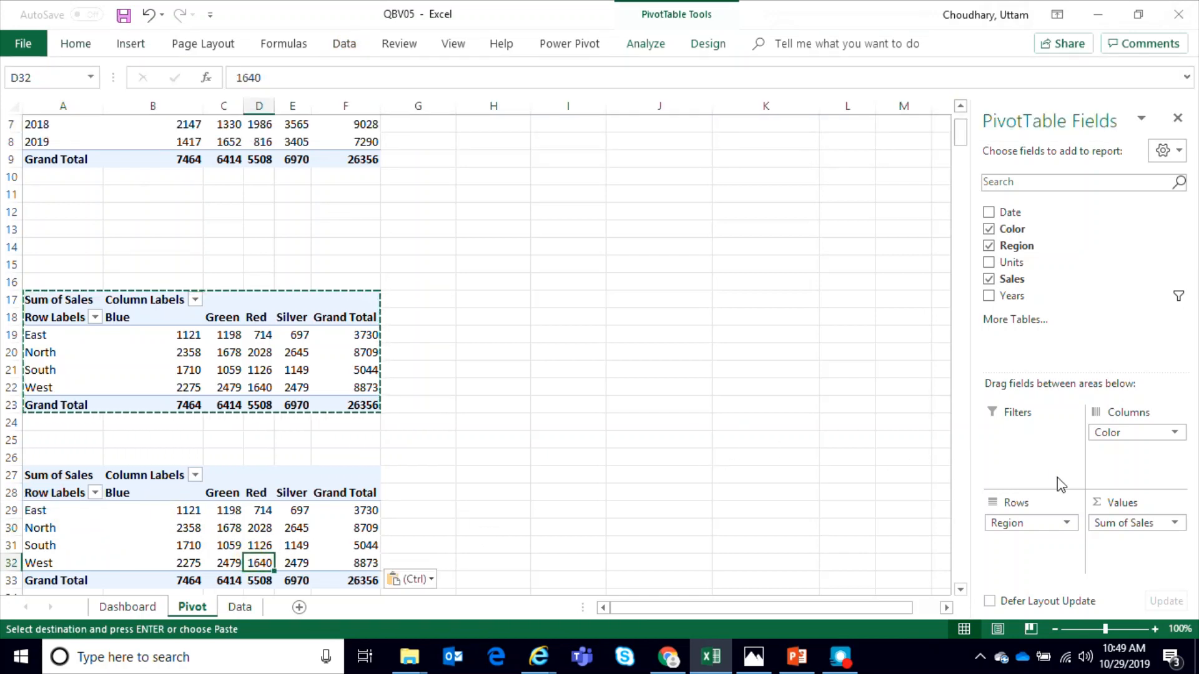
pyautogui.moveTo(1007, 262); pyautogui.dragTo(1136, 564)
pyautogui.moveTo(1136, 523); pyautogui.dragTo(1112, 321)
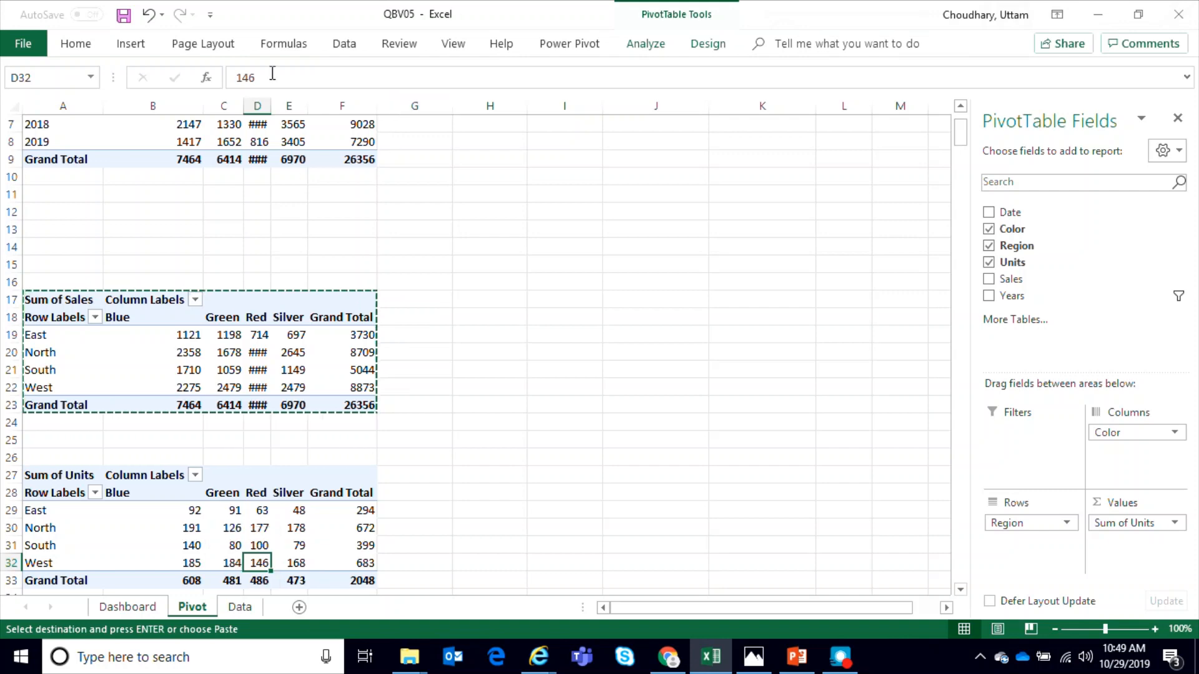
# Step: Insert a Line with Markers PivotChart for the units PivotTable and move it beside the tables, around columns H to L
pyautogui.click(85, 48)
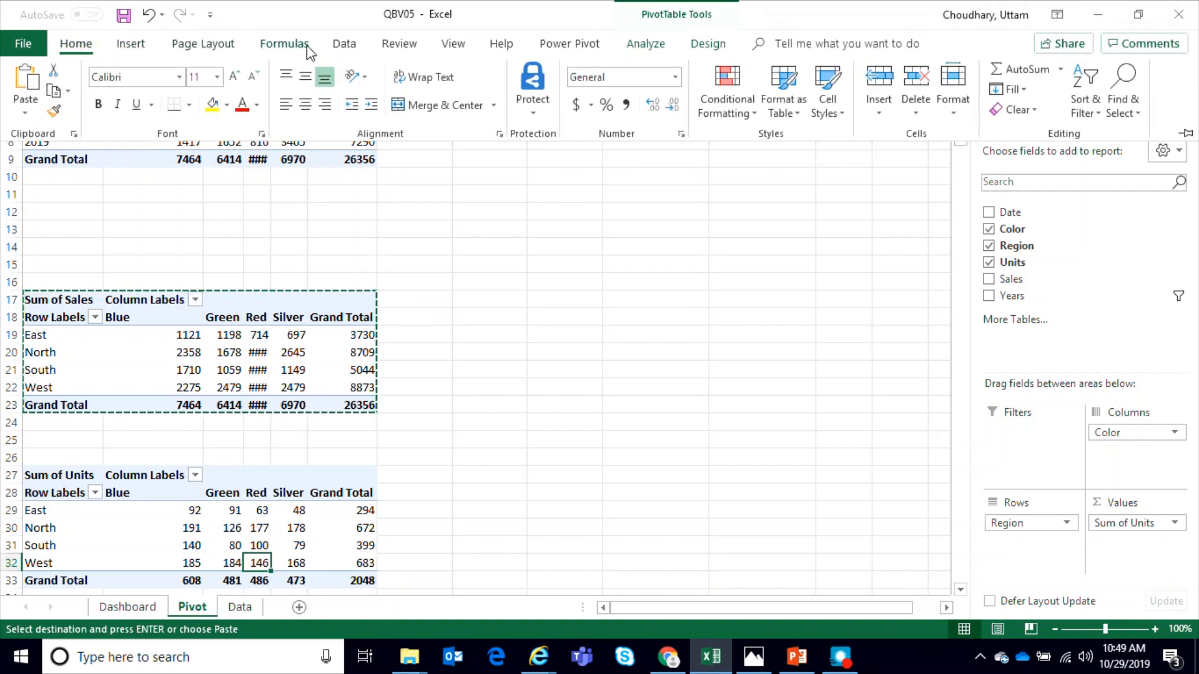
pyautogui.click(351, 44)
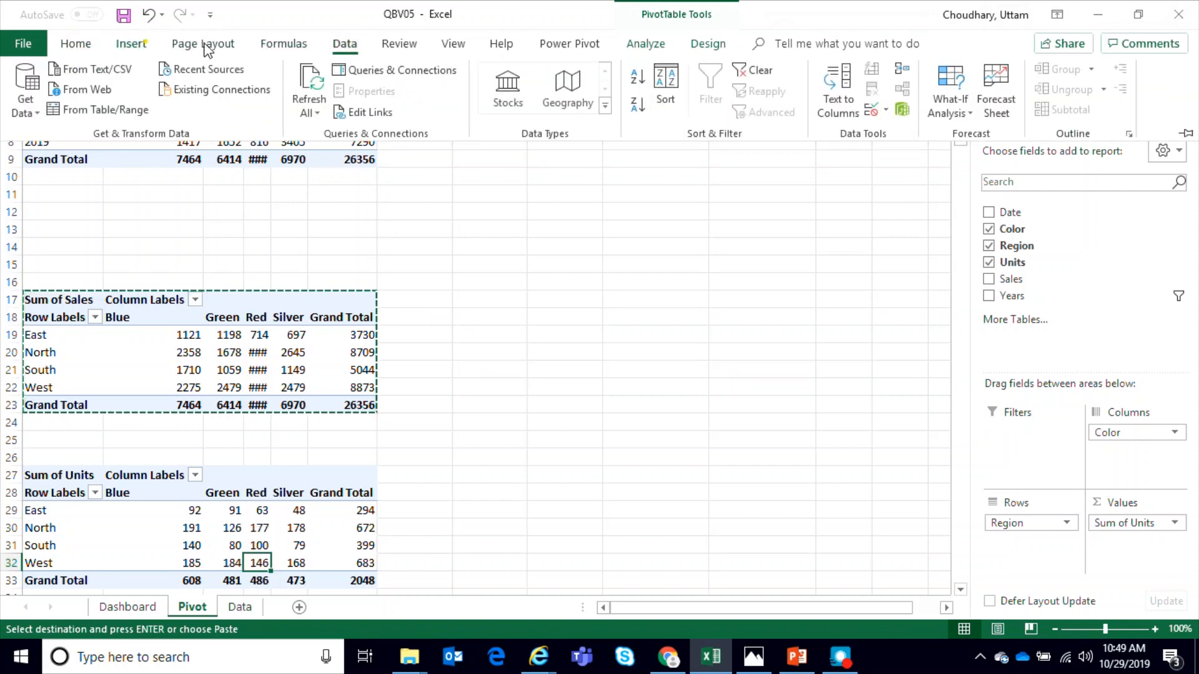
pyautogui.click(132, 44)
pyautogui.click(607, 100)
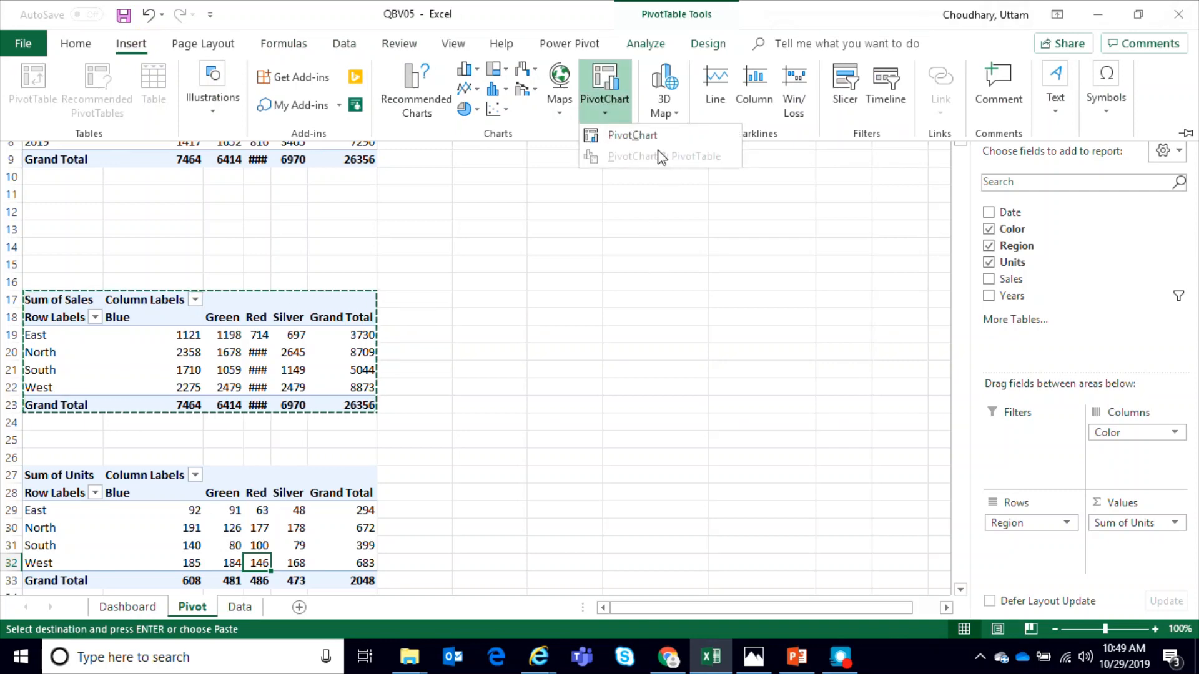
pyautogui.click(650, 136)
pyautogui.click(397, 198)
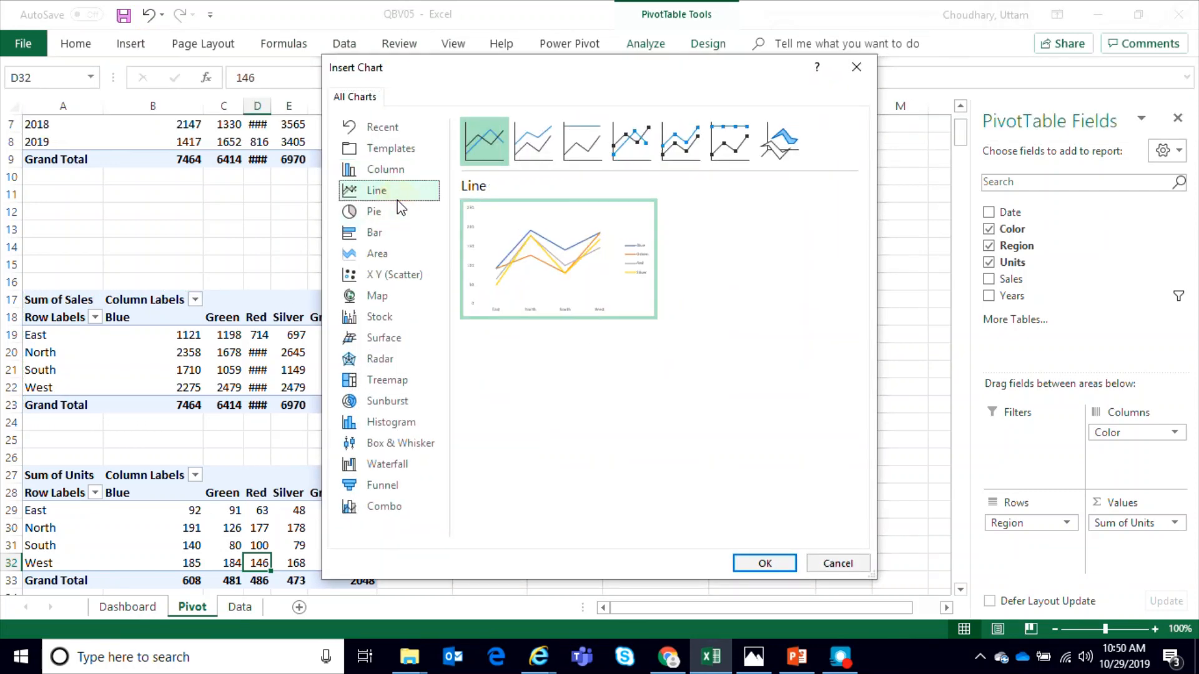
pyautogui.moveTo(591, 80); pyautogui.dragTo(700, 80)
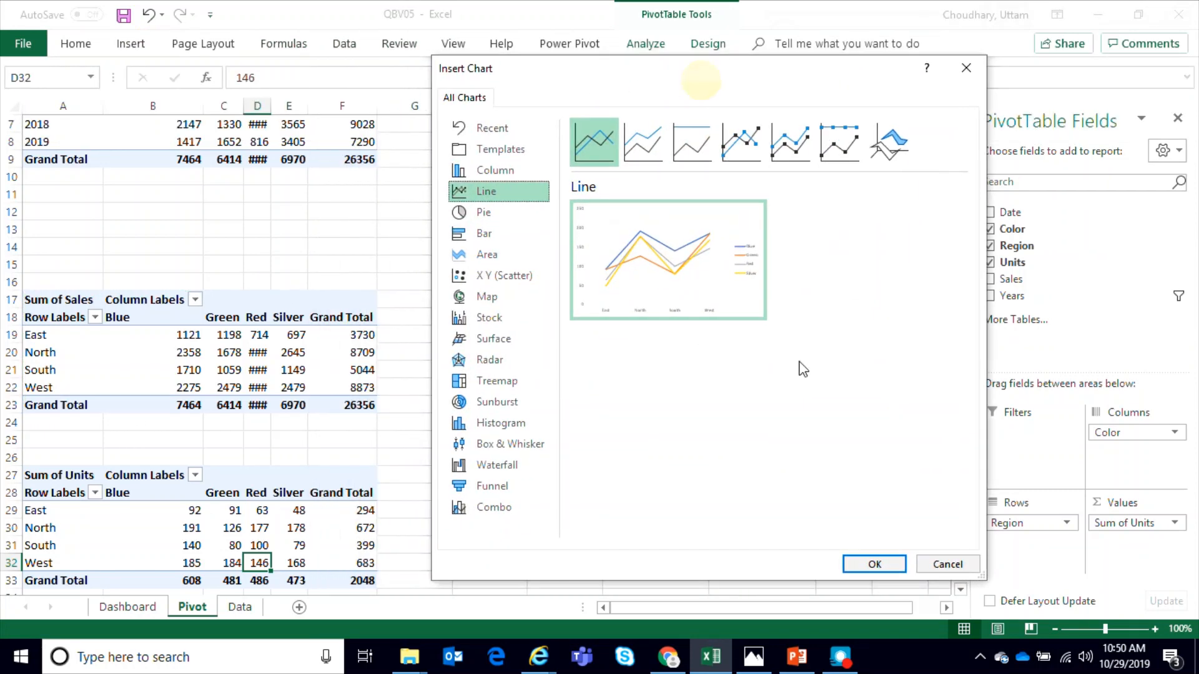
pyautogui.click(744, 141)
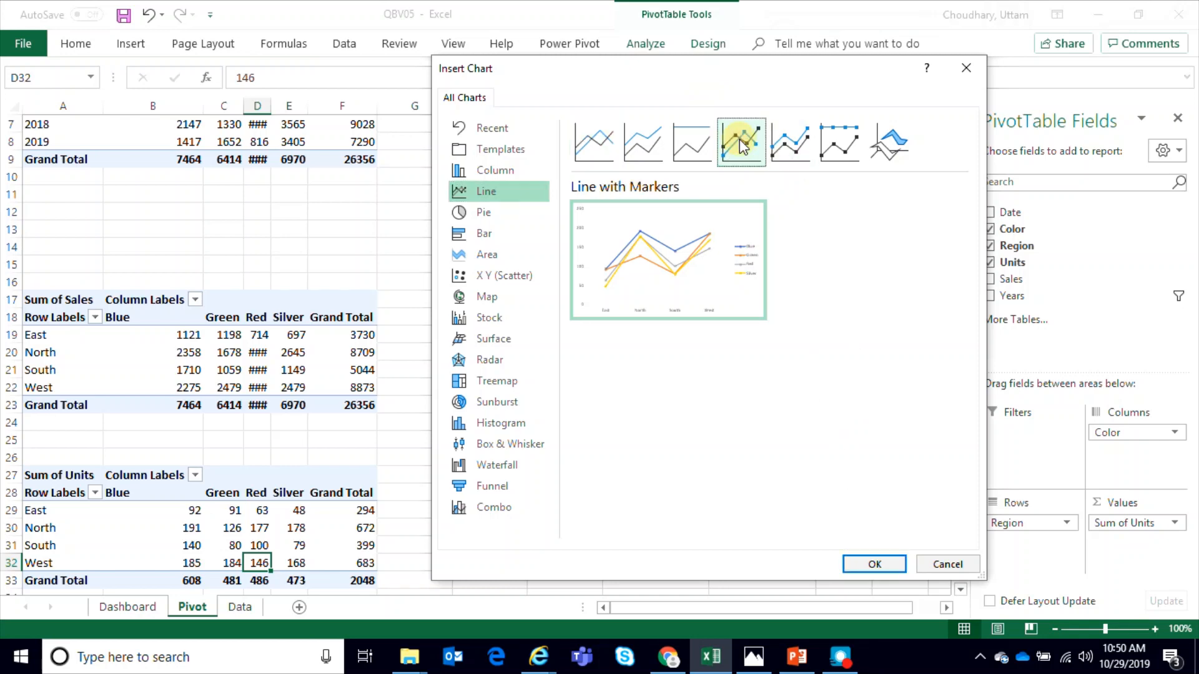
pyautogui.click(859, 563)
pyautogui.moveTo(571, 237); pyautogui.dragTo(776, 243)
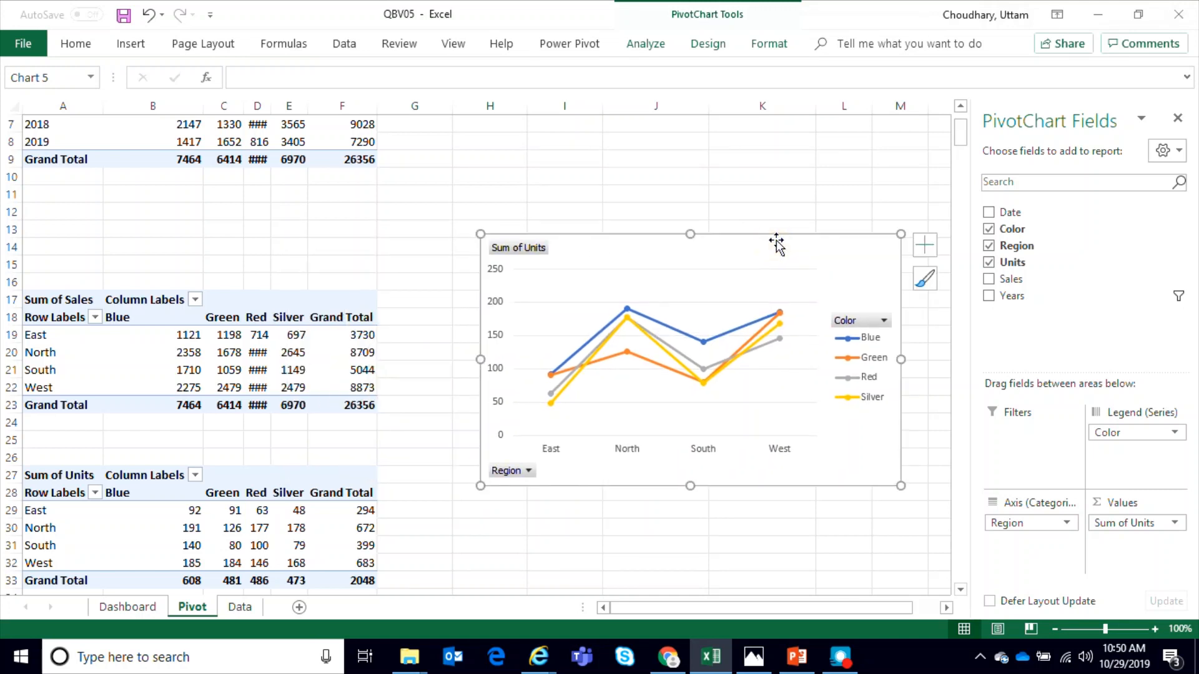
# Step: Hide all field buttons on the units line PivotChart
pyautogui.rightClick(663, 261)
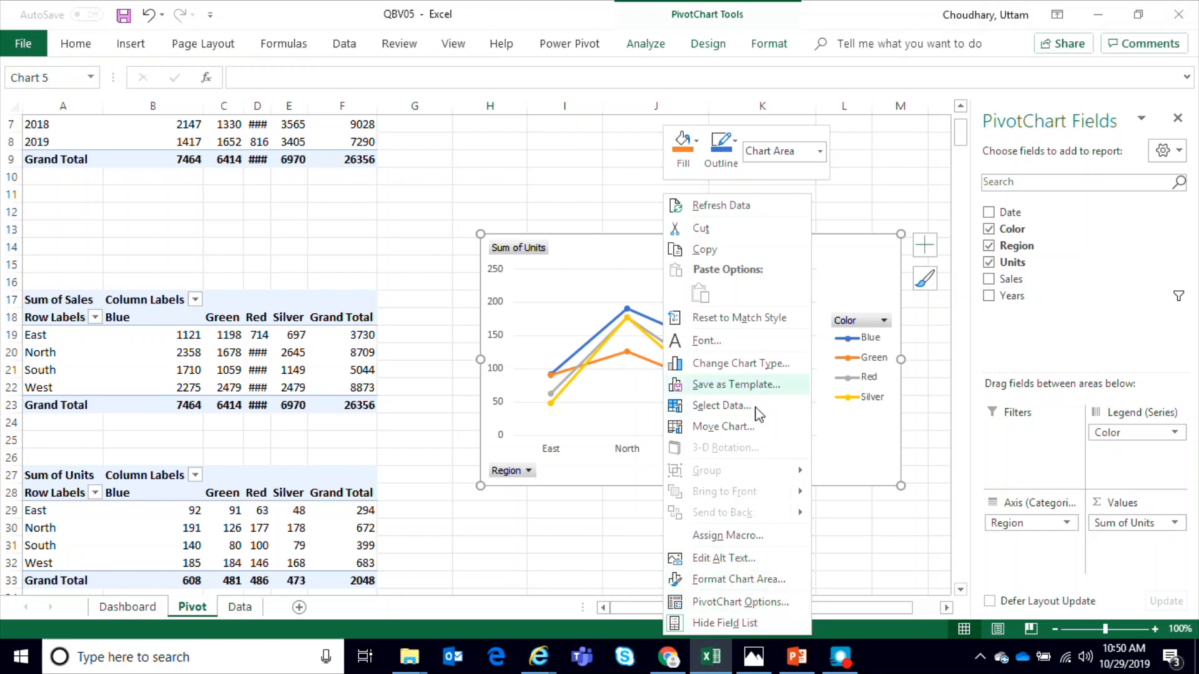
pyautogui.click(536, 250)
pyautogui.rightClick(536, 249)
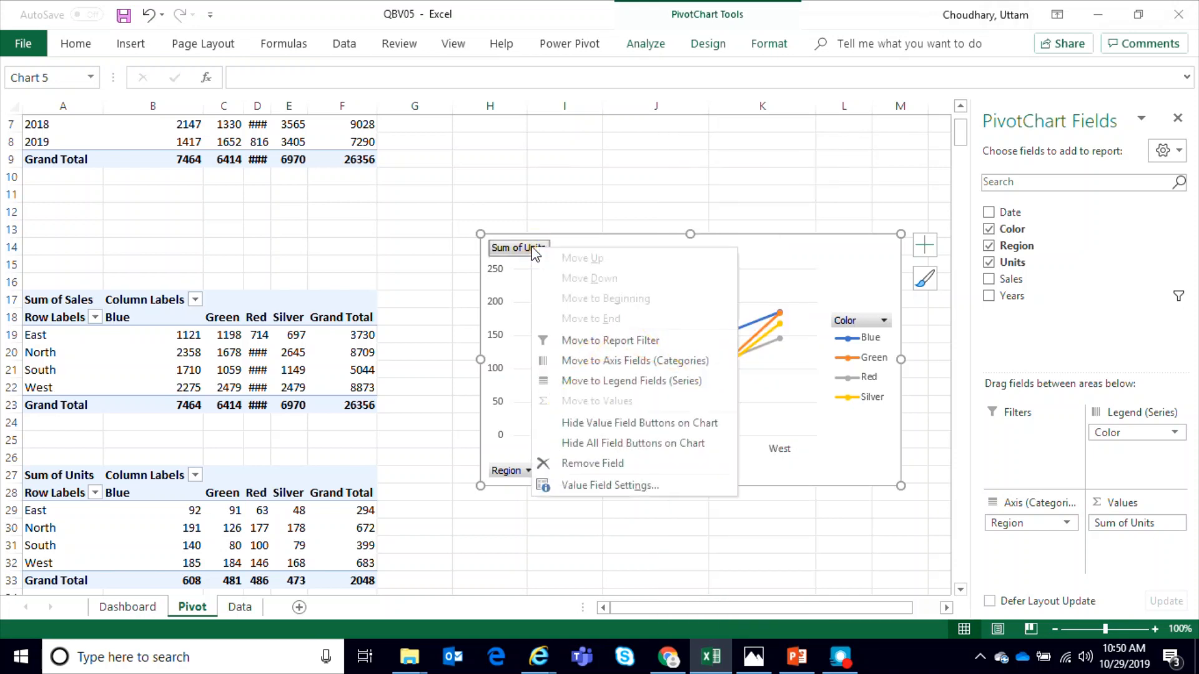
pyautogui.click(615, 442)
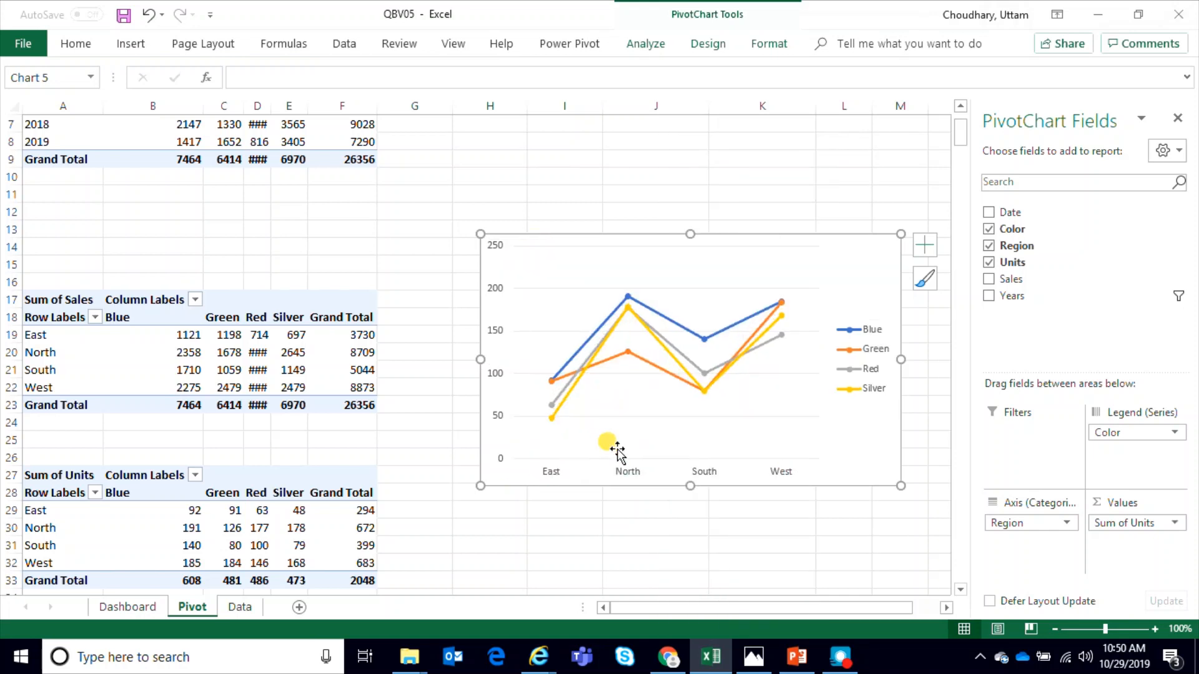
# Step: Add a data table with legend keys to the units line PivotChart
pyautogui.click(680, 575)
pyautogui.click(618, 241)
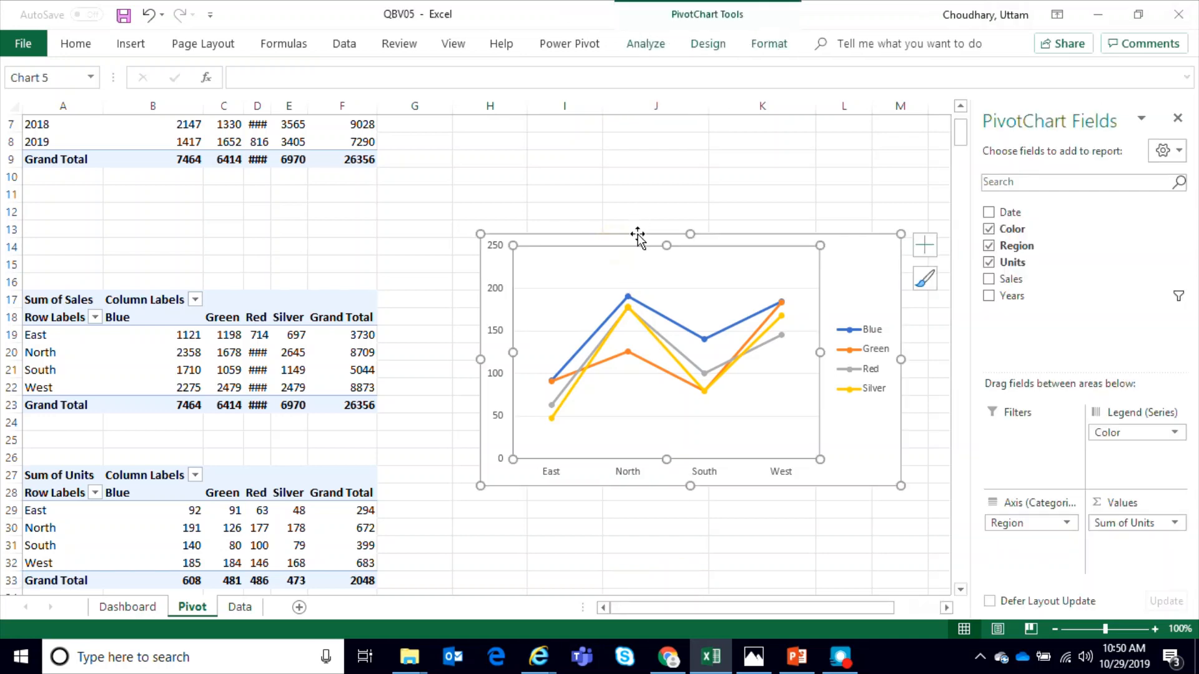
pyautogui.click(767, 45)
pyautogui.click(706, 46)
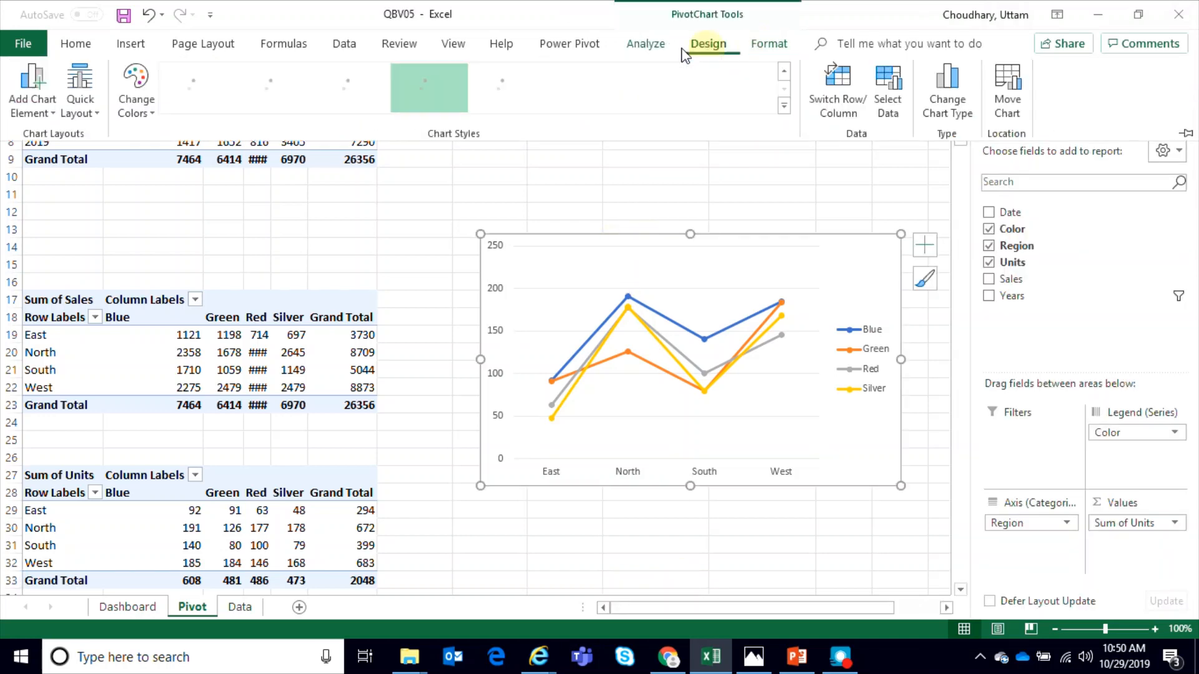
pyautogui.click(52, 114)
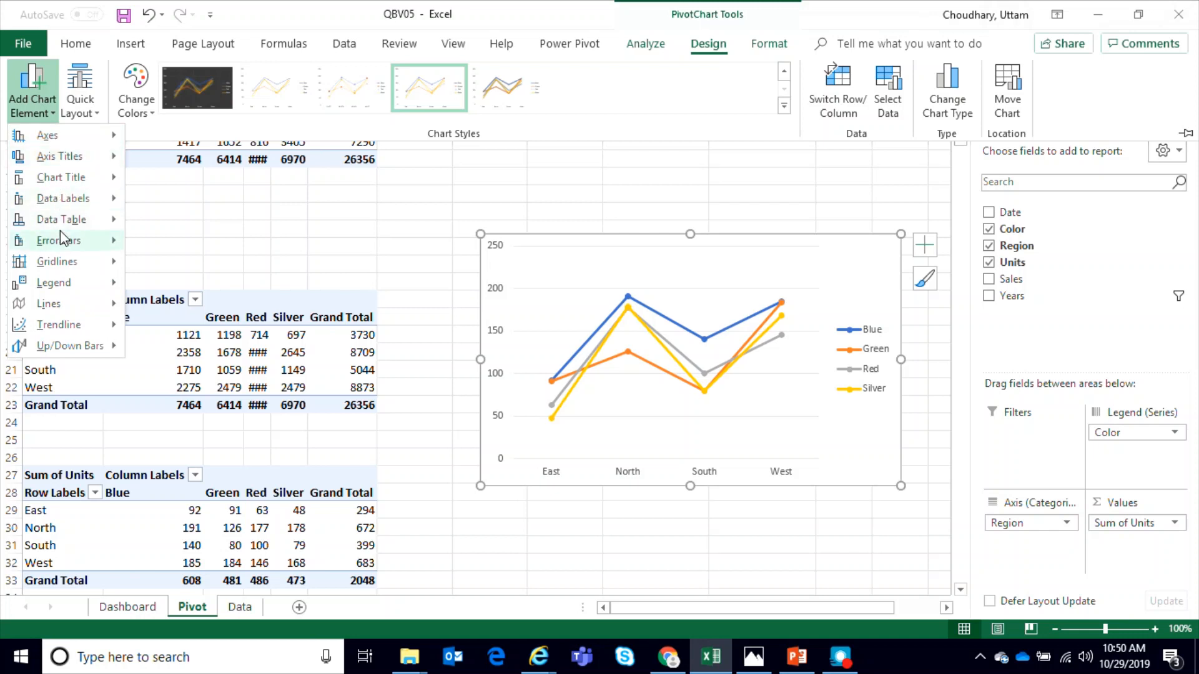
pyautogui.moveTo(69, 233)
pyautogui.click(200, 269)
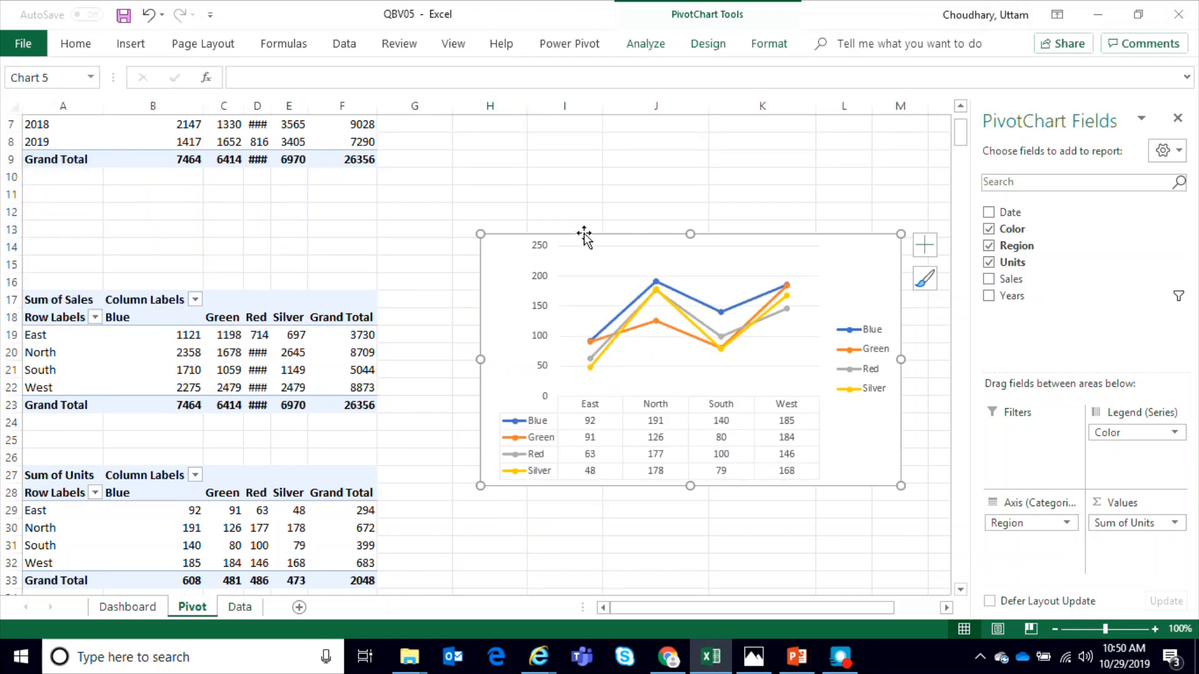
# Step: Move the units PivotChart up to about row 11 from column G, and delete its separate legend
pyautogui.moveTo(565, 213); pyautogui.dragTo(535, 193)
pyautogui.click(809, 316)
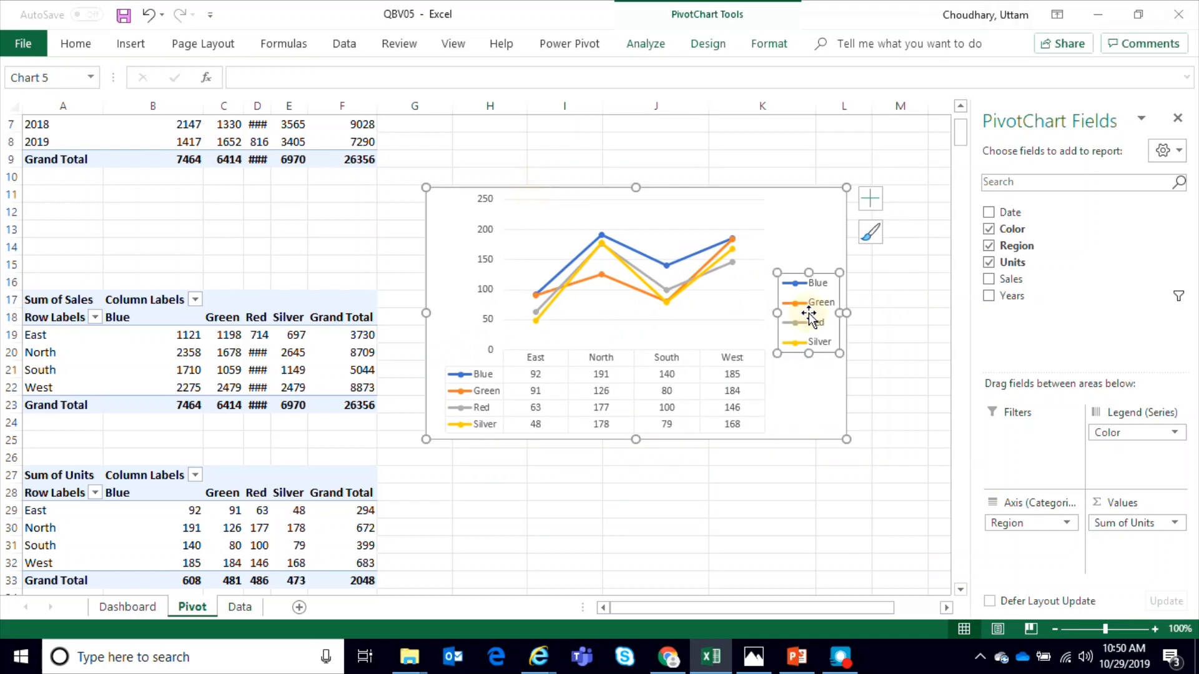
pyautogui.press('Delete')
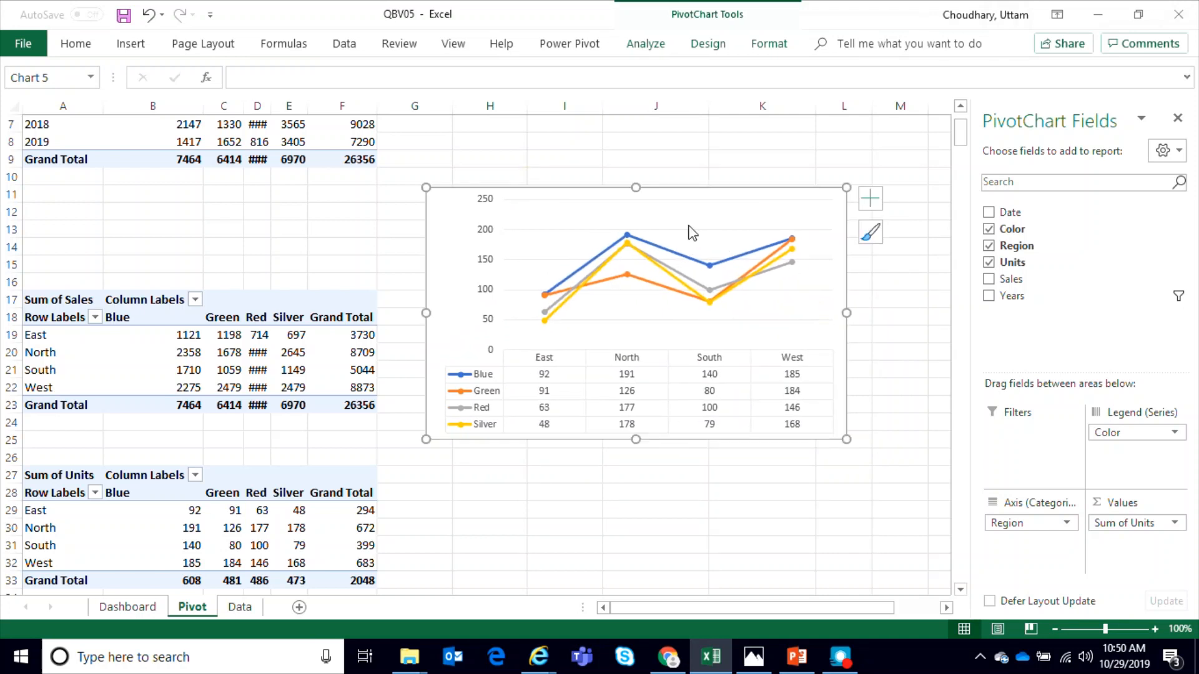
# Step: Insert a slicer for the Units field from the units line PivotChart
pyautogui.rightClick(558, 197)
pyautogui.click(489, 211)
pyautogui.click(707, 44)
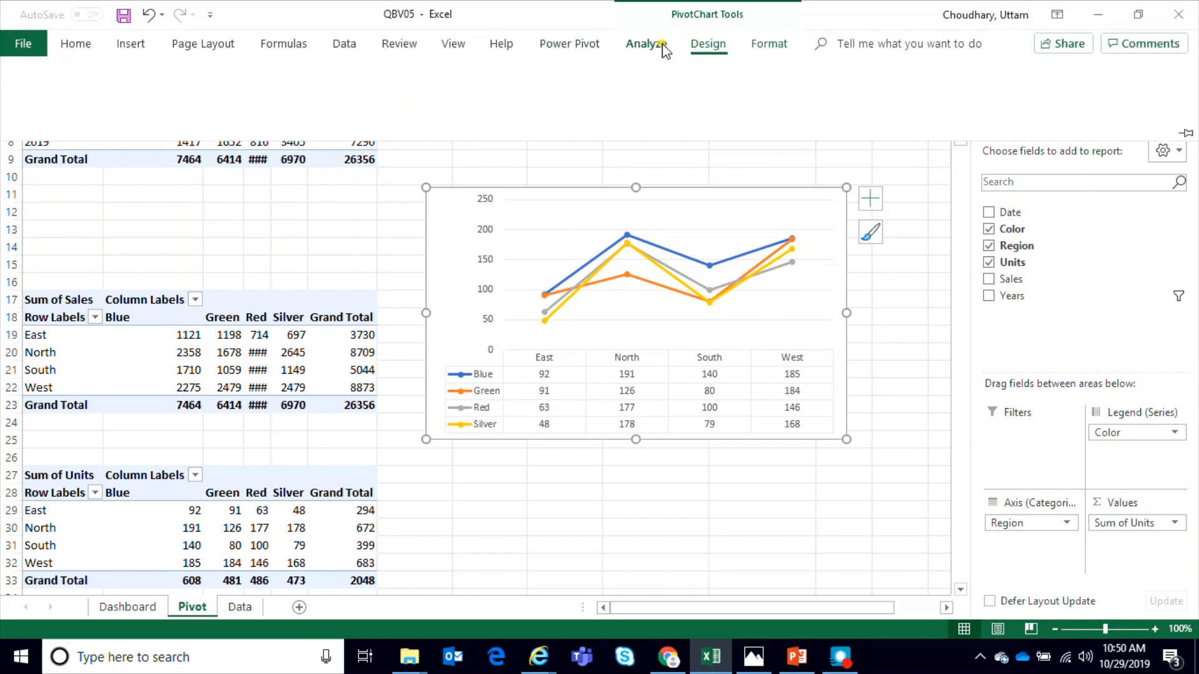
pyautogui.click(663, 47)
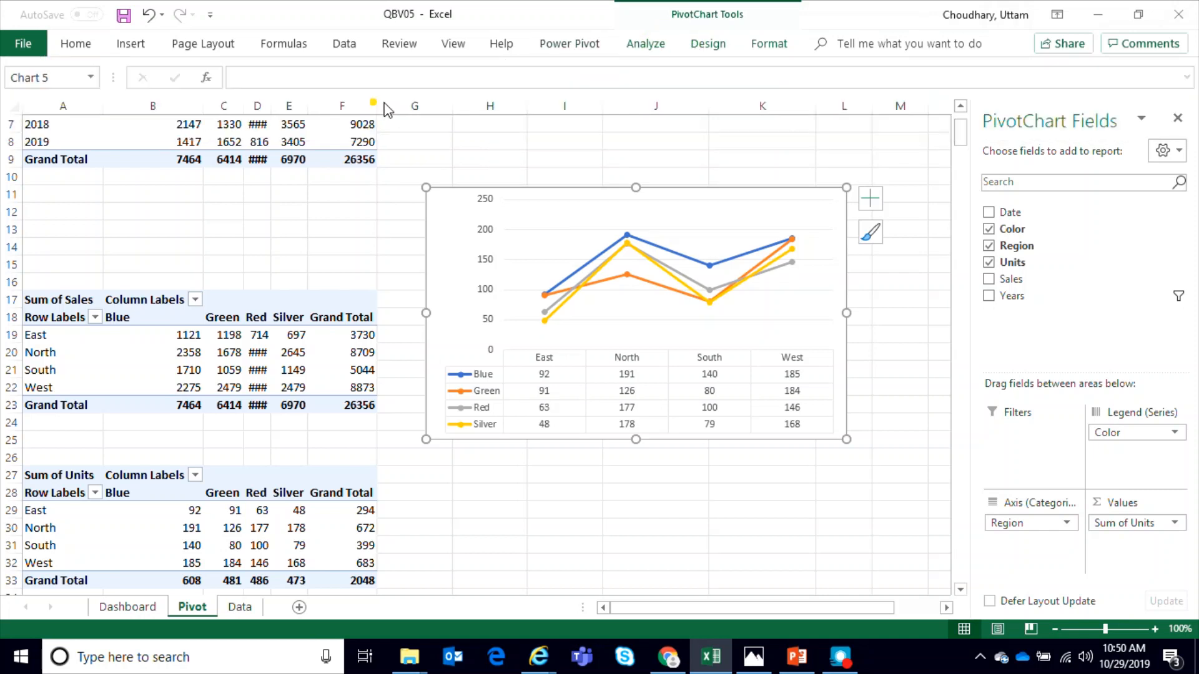
pyautogui.click(572, 207)
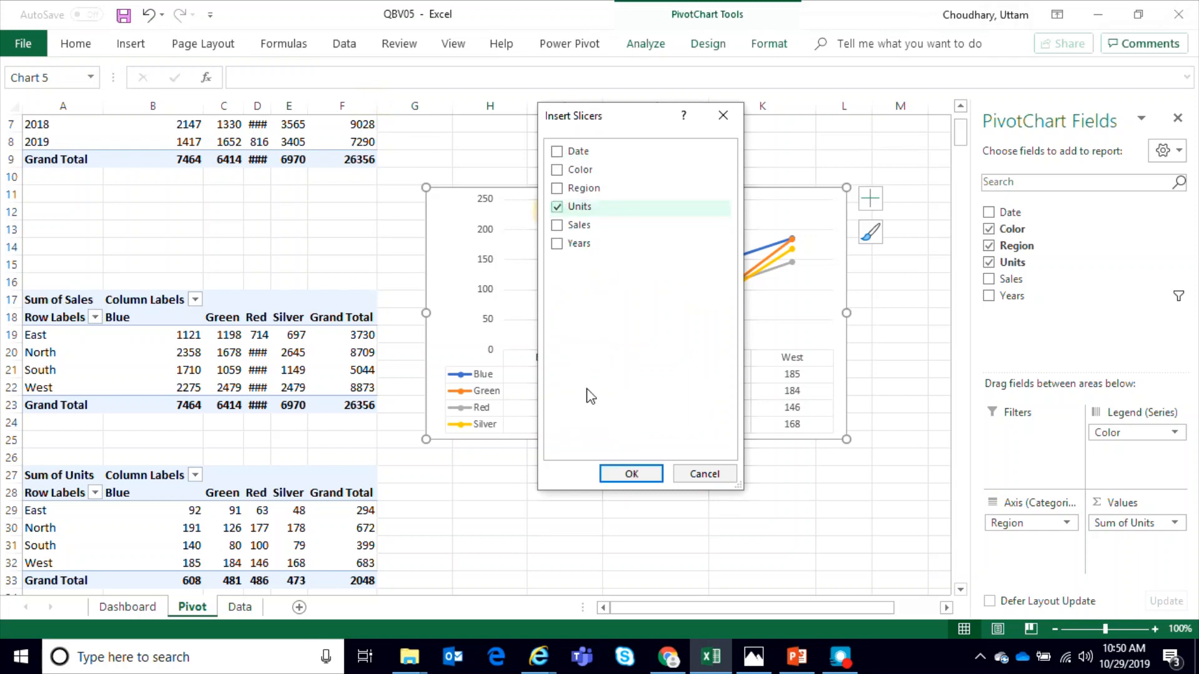
pyautogui.click(611, 475)
# Step: Place the Units slicer, slightly enlarged, beside the units line PivotChart around columns M to P, and close the PivotChart field list
pyautogui.moveTo(467, 256); pyautogui.dragTo(895, 250)
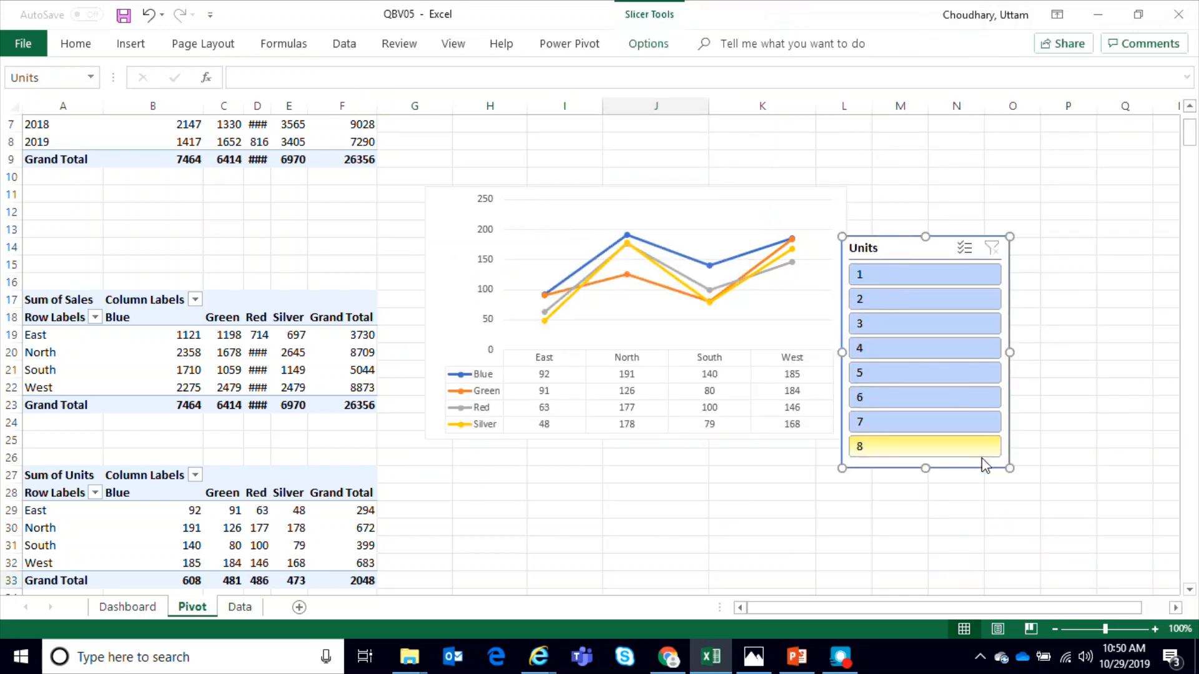
pyautogui.moveTo(1009, 468); pyautogui.dragTo(1017, 479)
pyautogui.moveTo(900, 249); pyautogui.dragTo(939, 178)
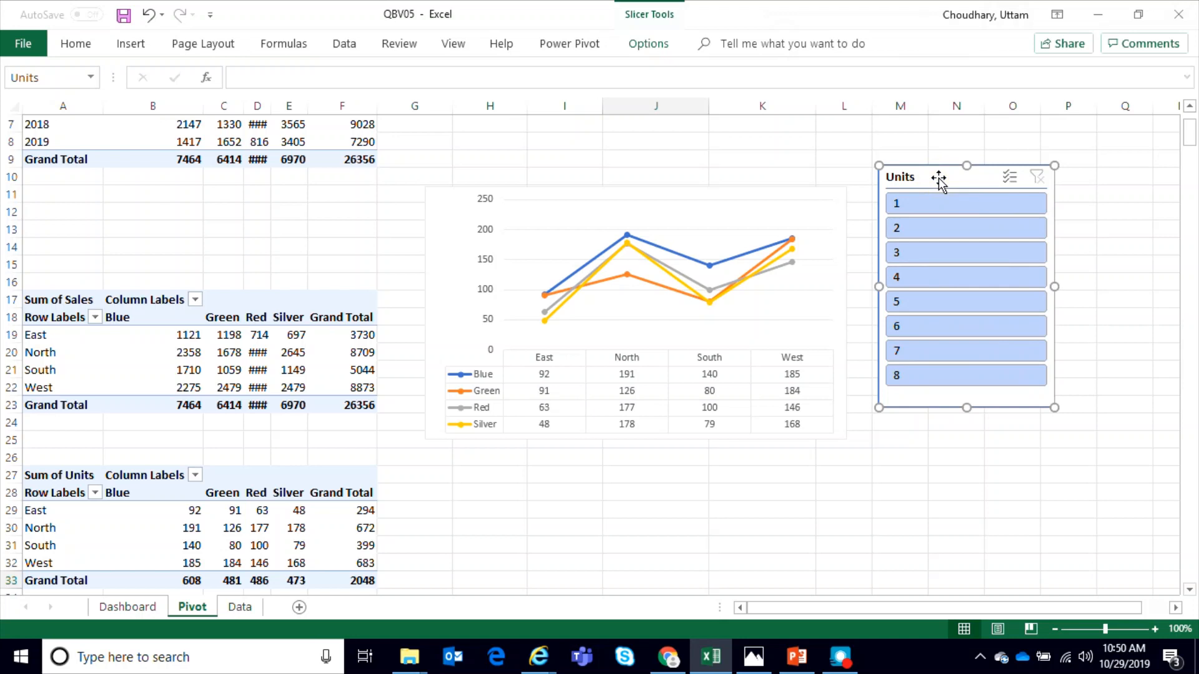
pyautogui.rightClick(939, 181)
pyautogui.press('Escape')
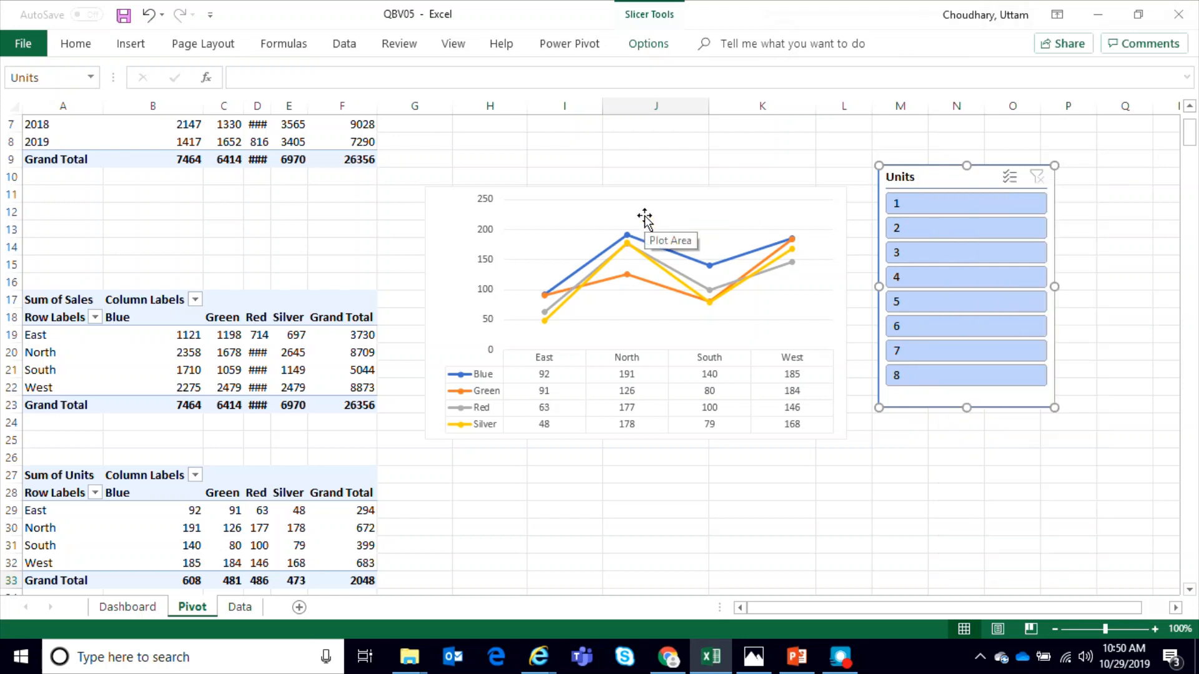
pyautogui.click(645, 222)
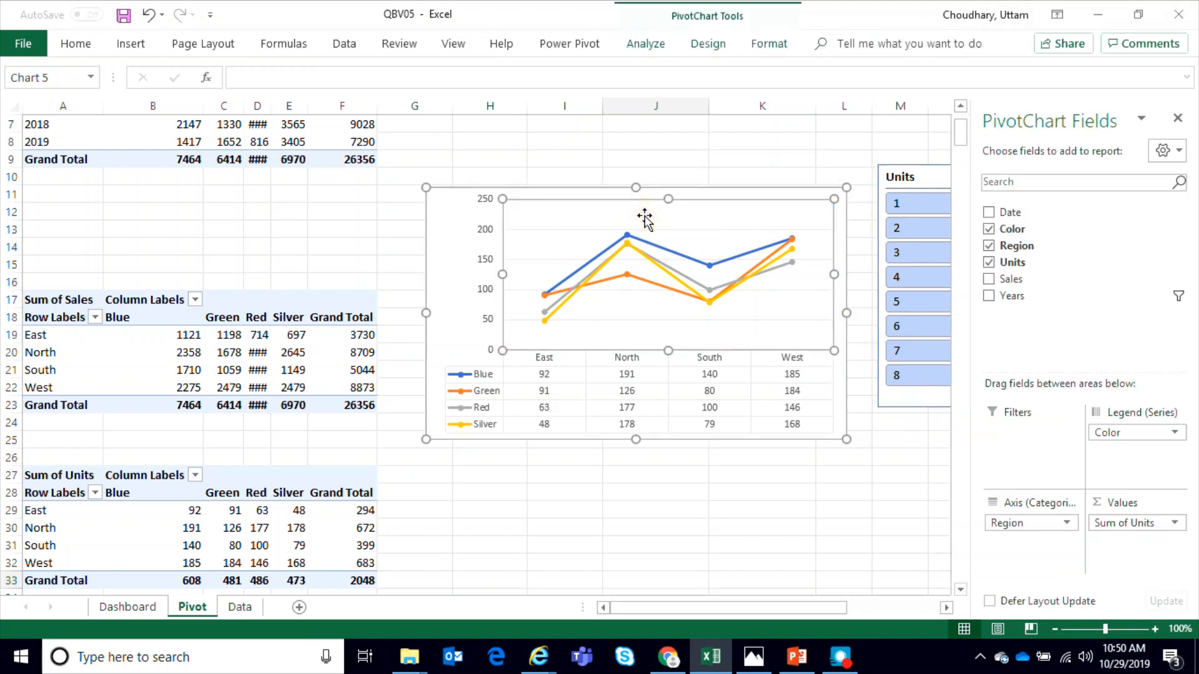
pyautogui.click(1179, 120)
pyautogui.moveTo(933, 178); pyautogui.dragTo(953, 185)
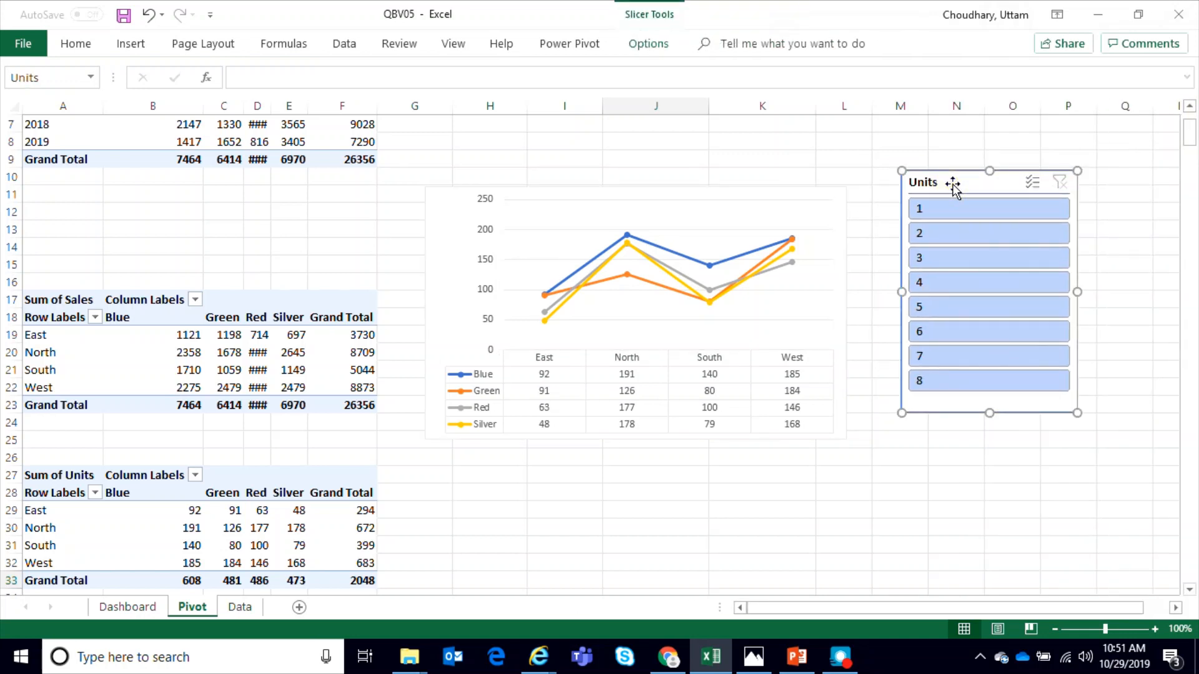
# Step: Cut the units line PivotChart from the Pivot sheet and paste it on the Dashboard sheet below the yearly sales chart
pyautogui.click(561, 187)
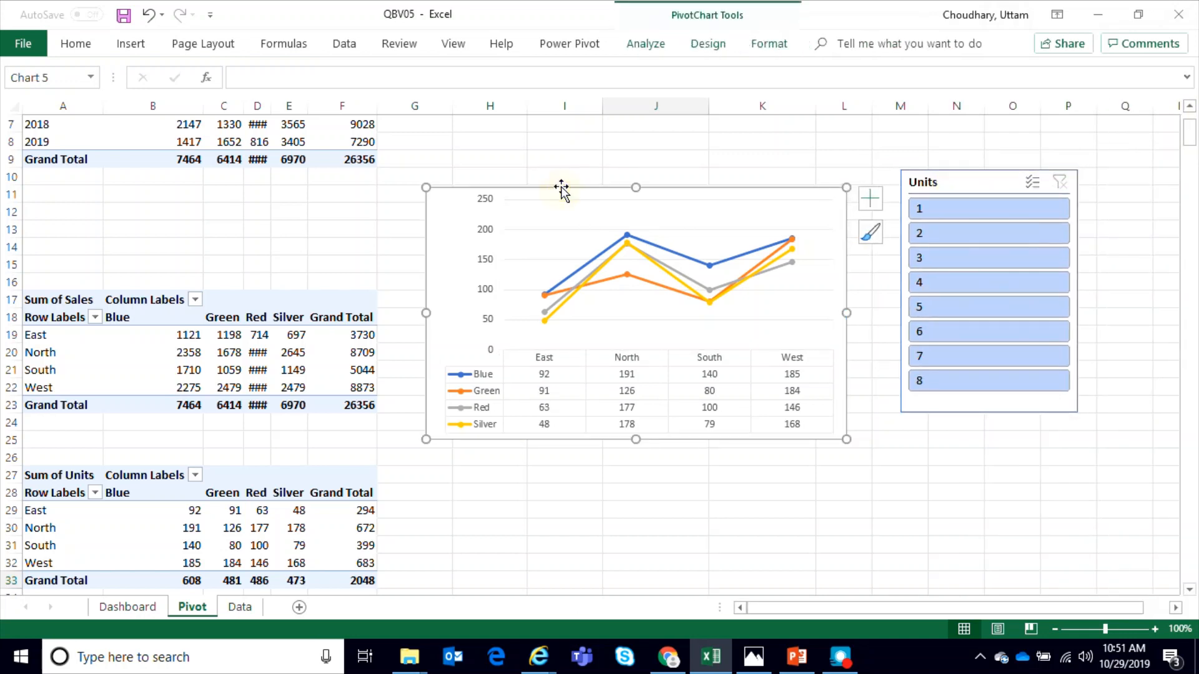
pyautogui.click(562, 188)
pyautogui.rightClick(562, 186)
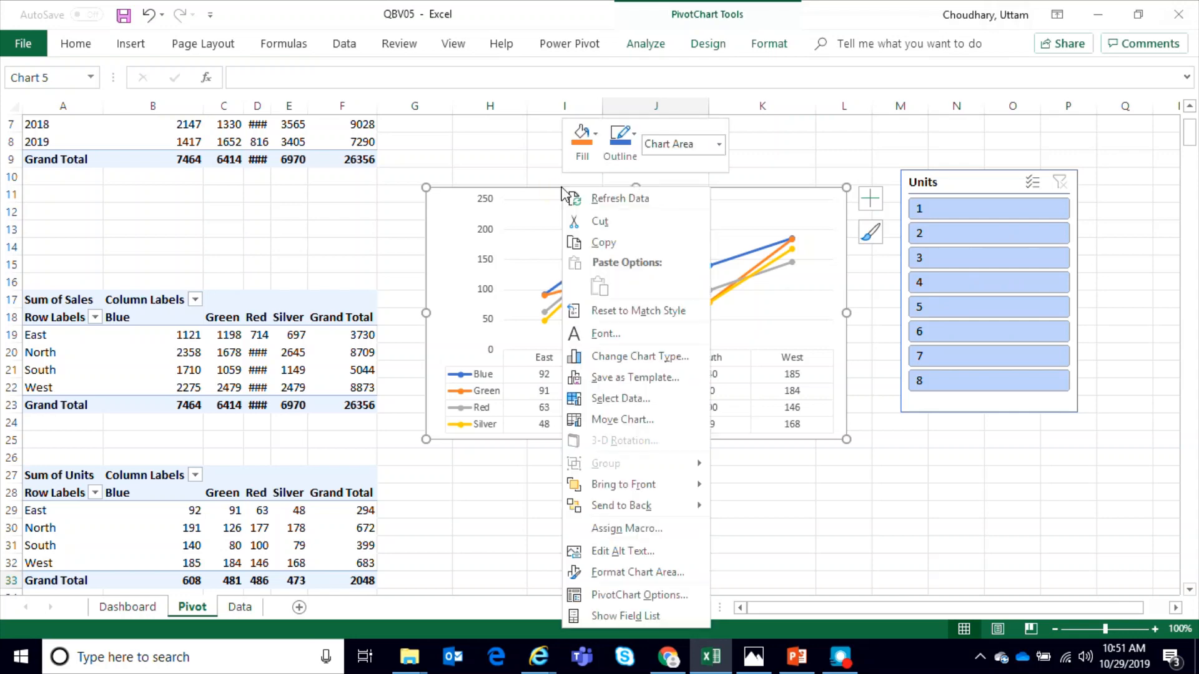
pyautogui.click(601, 222)
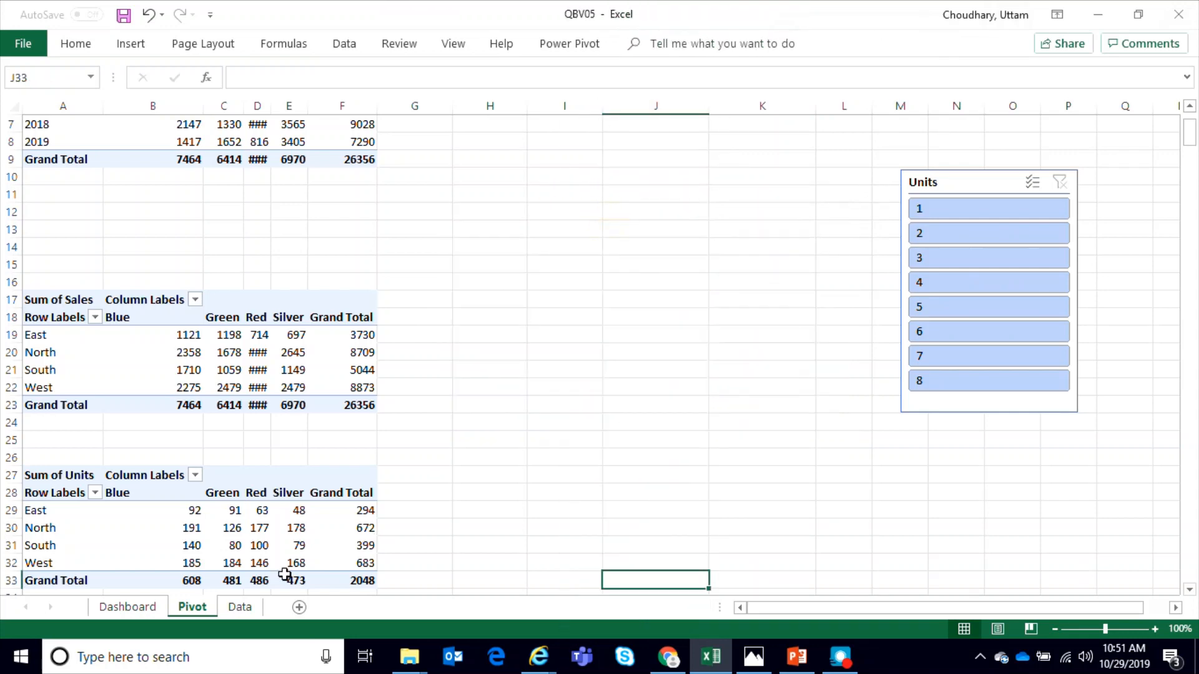
pyautogui.click(127, 607)
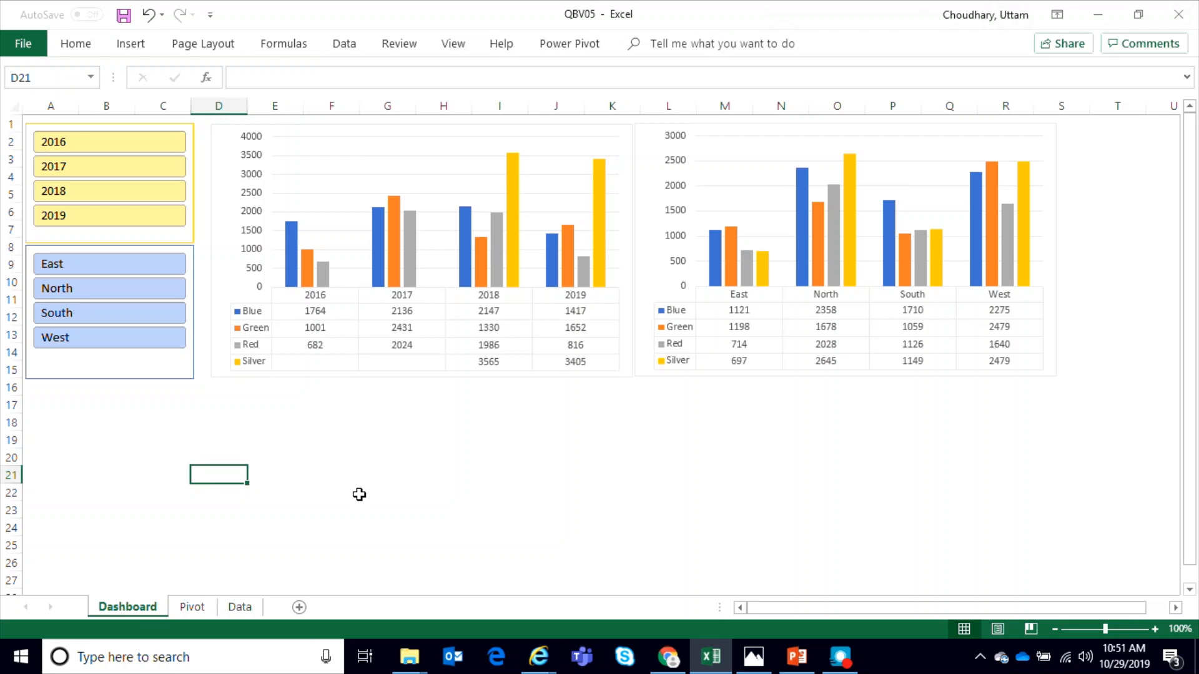
pyautogui.moveTo(363, 471); pyautogui.dragTo(384, 384)
# Step: Shrink the yearly sales chart slightly, then fit the units line chart directly beneath it at the same width
pyautogui.click(387, 356)
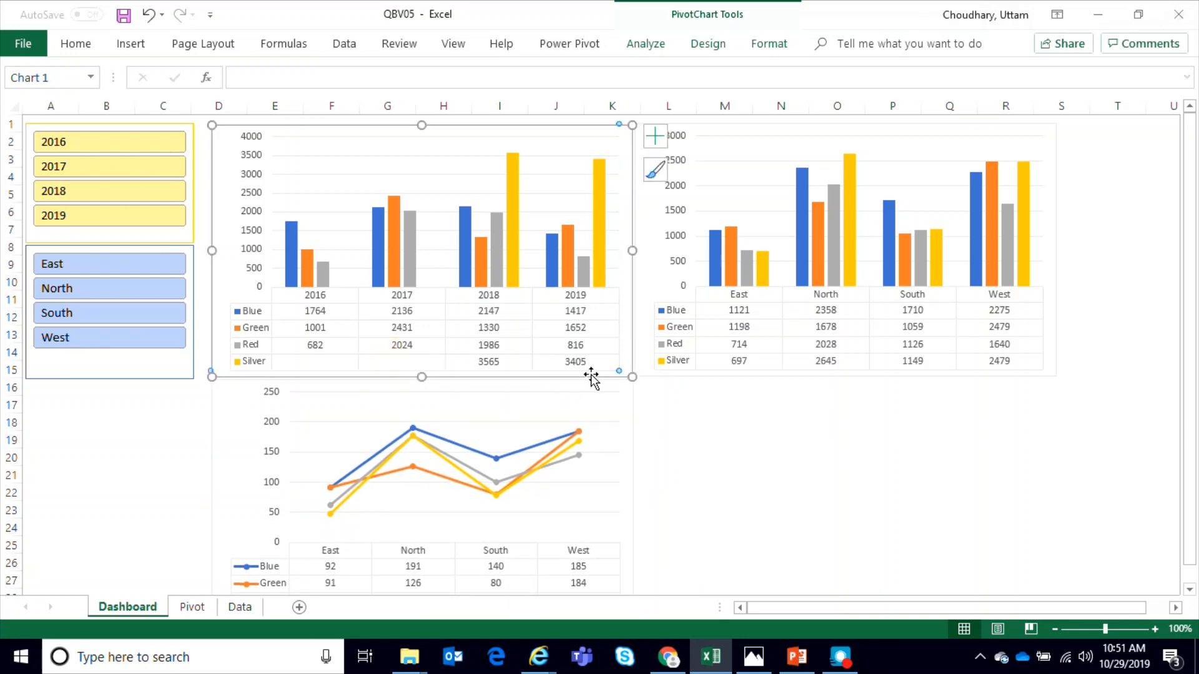
pyautogui.moveTo(631, 374); pyautogui.dragTo(617, 356)
pyautogui.click(360, 386)
pyautogui.moveTo(346, 381); pyautogui.dragTo(345, 363)
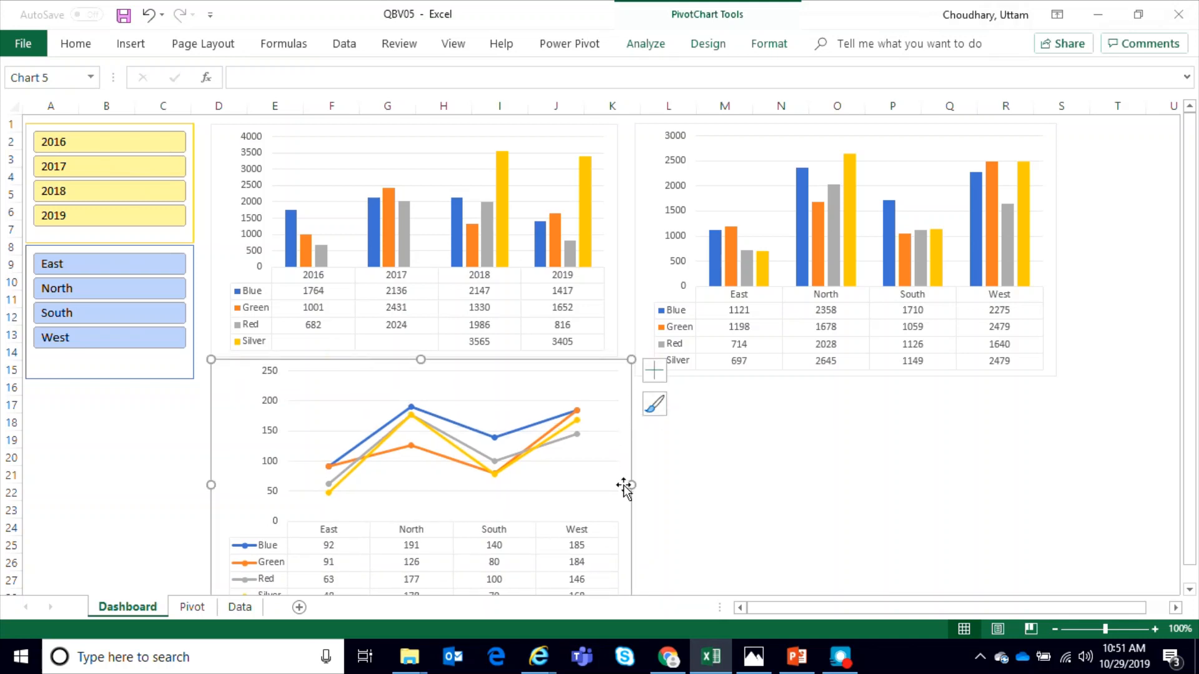
pyautogui.moveTo(627, 484); pyautogui.dragTo(617, 480)
pyautogui.click(689, 491)
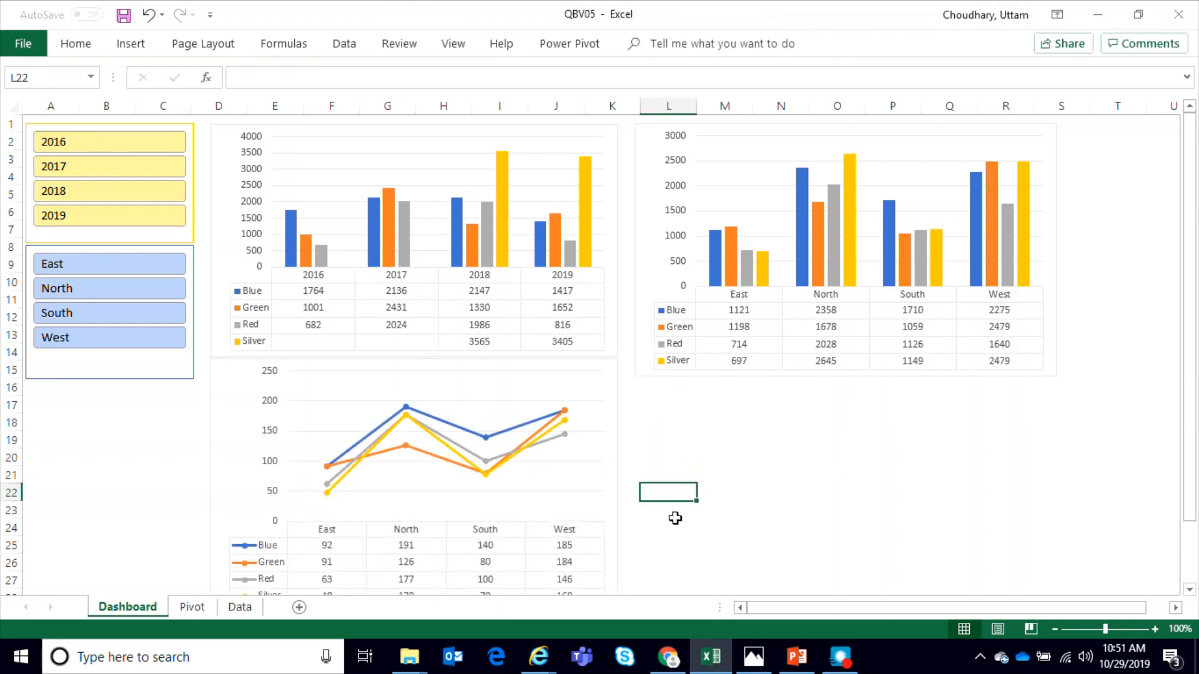
# Step: Move the Units slicer from the Pivot sheet to the Dashboard sheet, directly below the region slicer
pyautogui.click(255, 607)
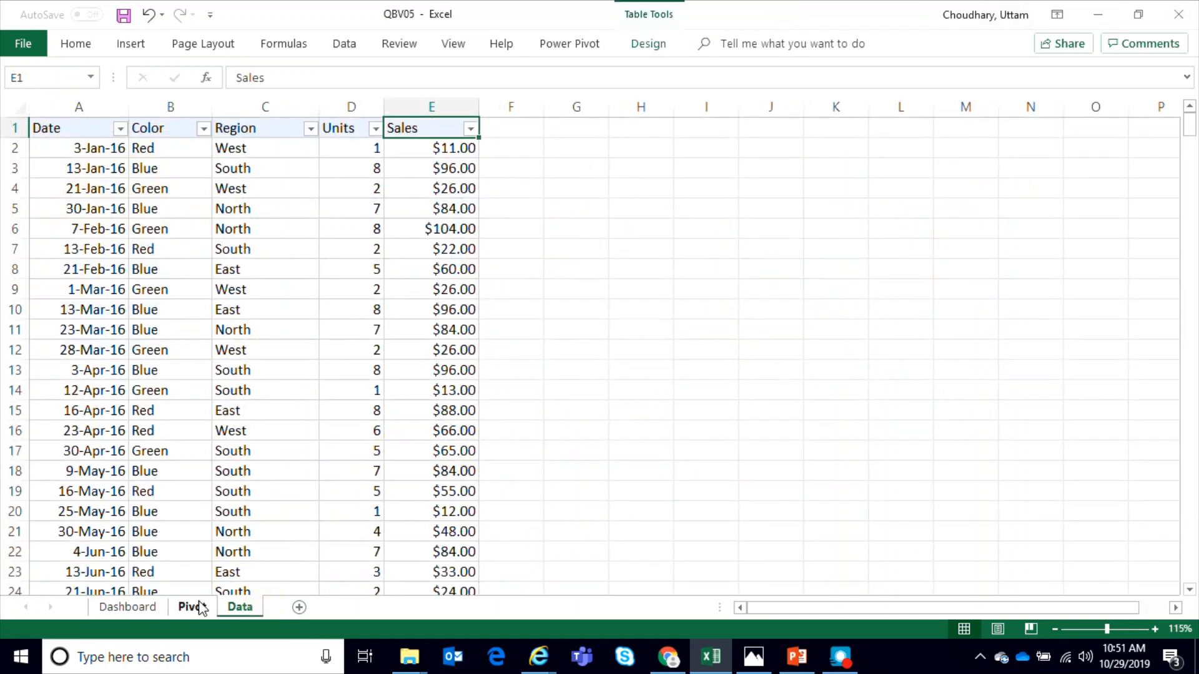
pyautogui.click(191, 608)
pyautogui.click(967, 188)
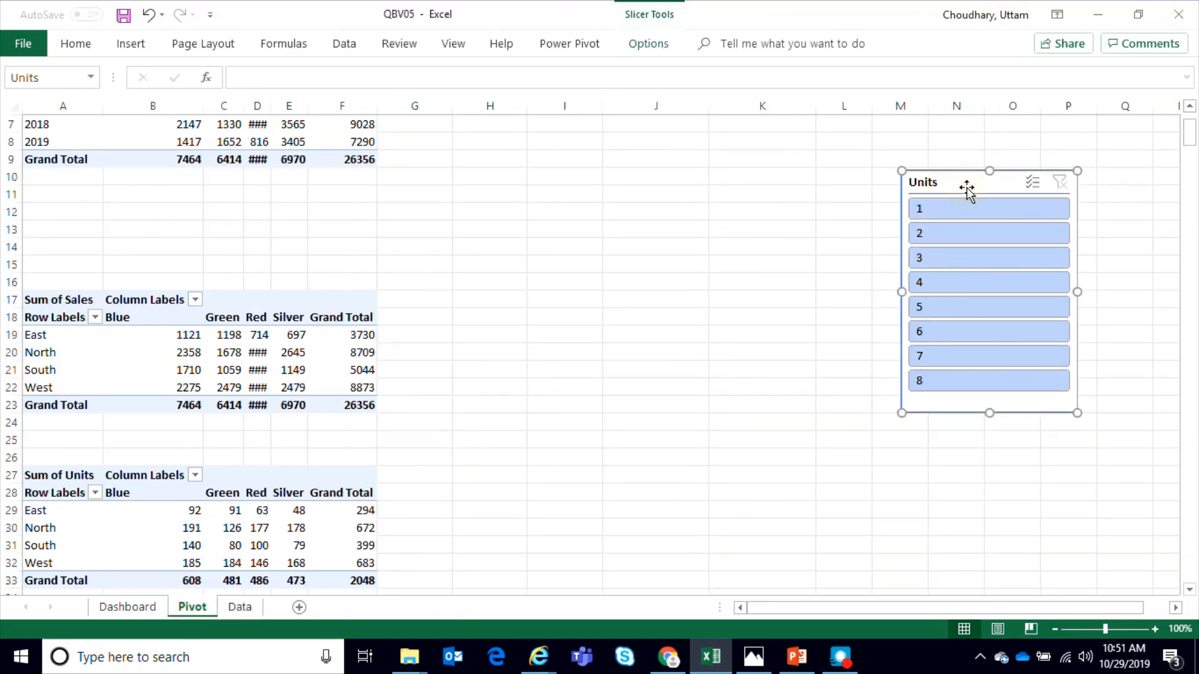
pyautogui.press('Delete')
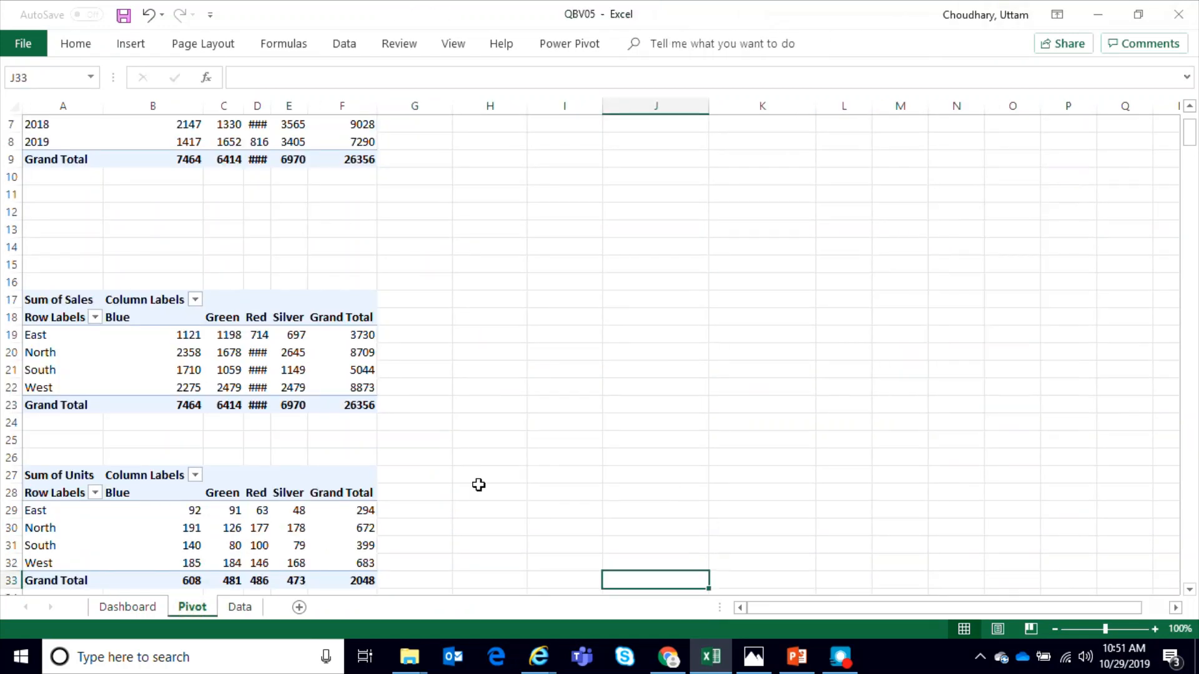
pyautogui.click(145, 612)
pyautogui.hotkey('ctrl', 'v')
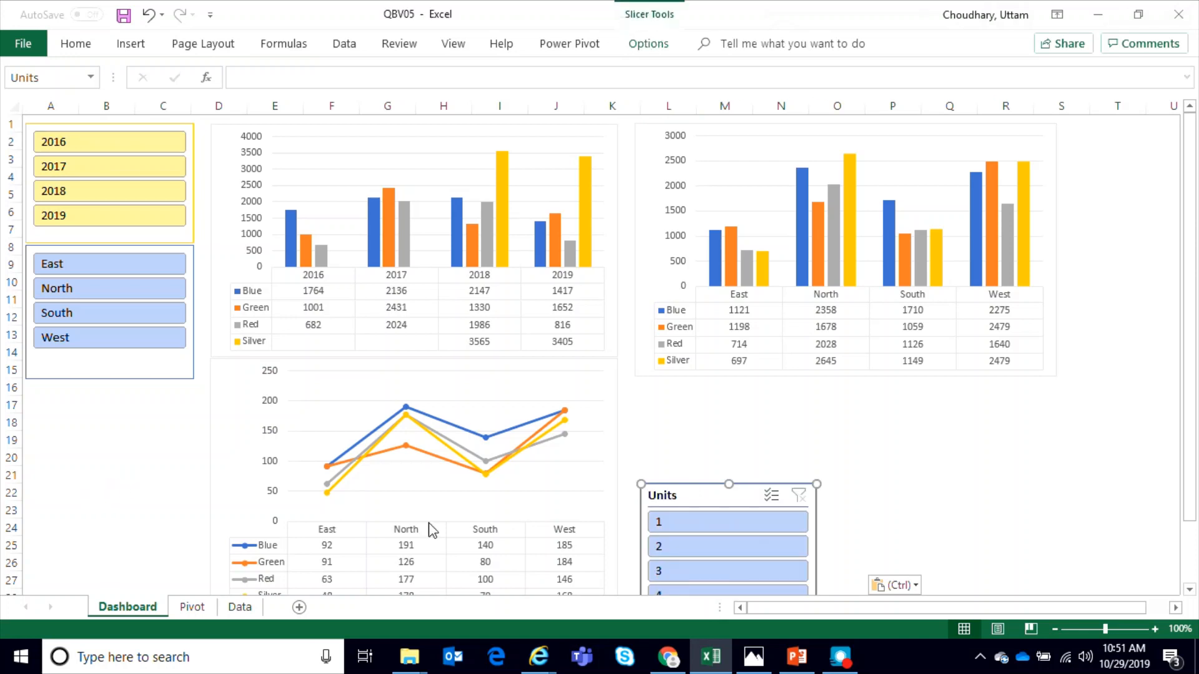
pyautogui.moveTo(689, 496); pyautogui.dragTo(109, 376)
pyautogui.click(79, 370)
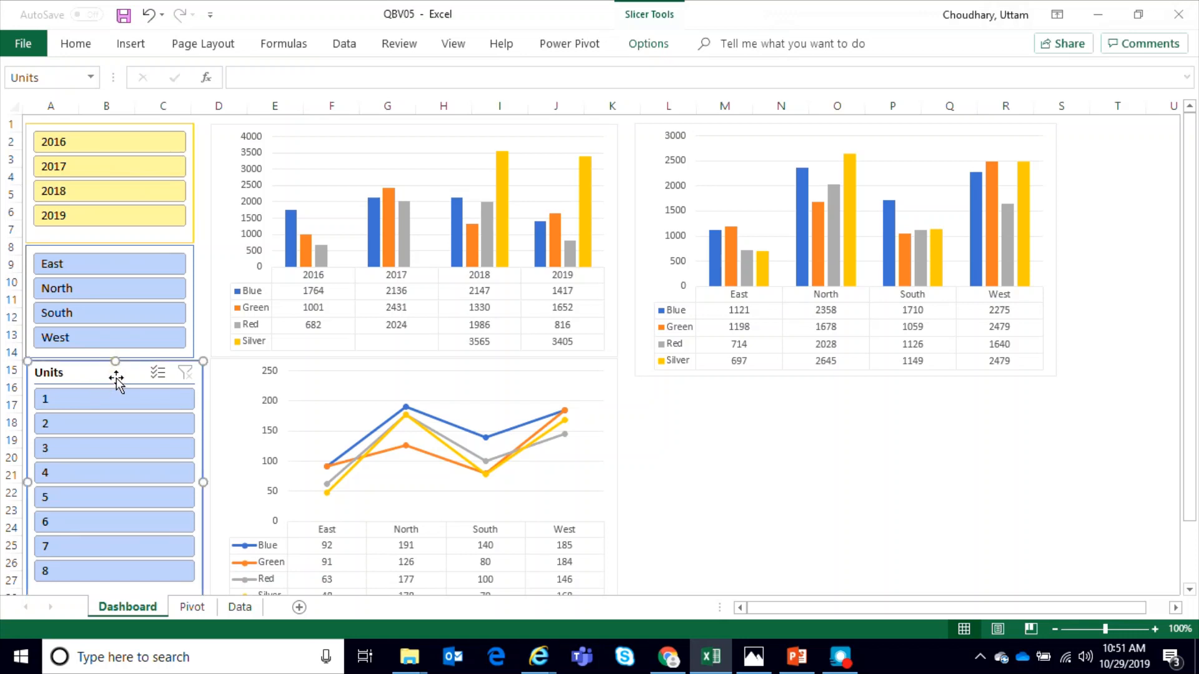
# Step: Set the Units slicer to hide items with no data while keeping its header displayed
pyautogui.rightClick(119, 382)
pyautogui.click(168, 623)
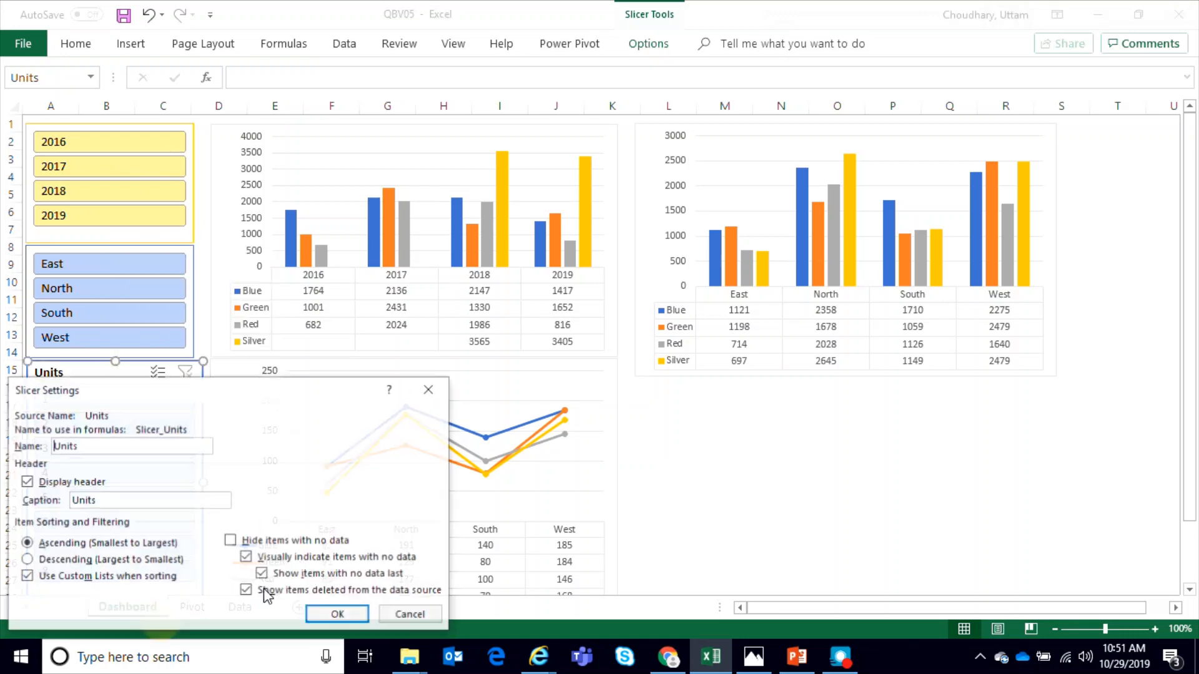
pyautogui.click(231, 540)
pyautogui.click(72, 484)
pyautogui.click(85, 487)
pyautogui.click(340, 614)
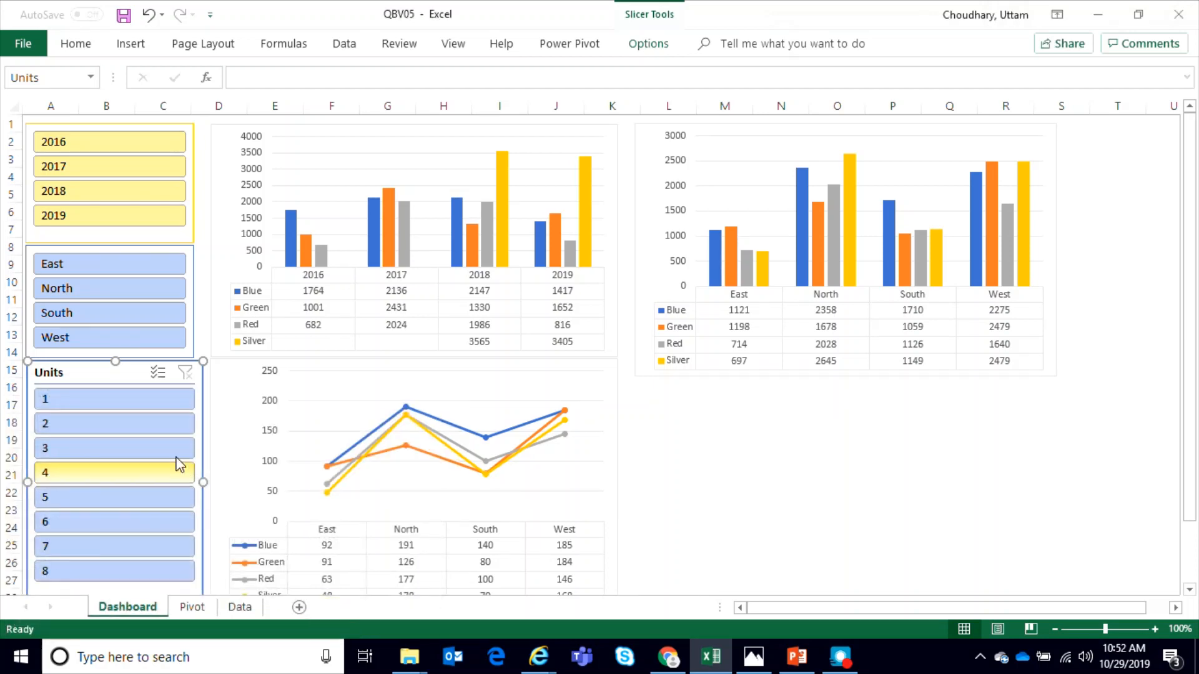
# Step: Arrange the Units slicer's buttons in 2 columns and collapse the ribbon
pyautogui.click(653, 45)
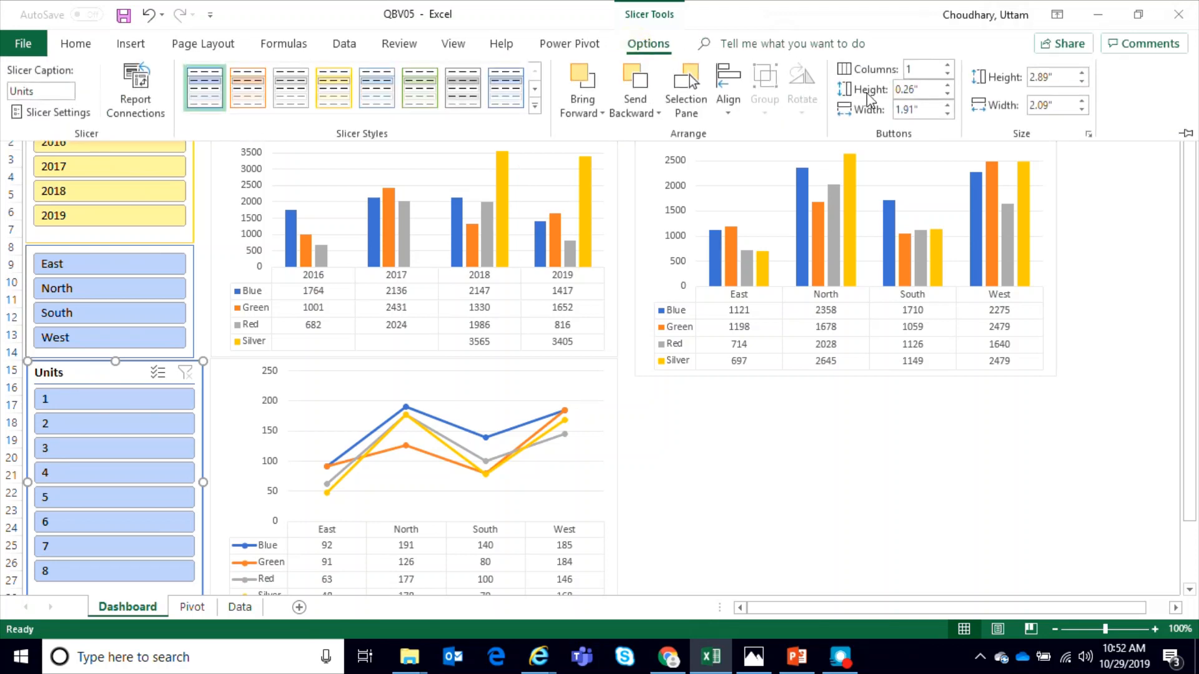
pyautogui.click(946, 65)
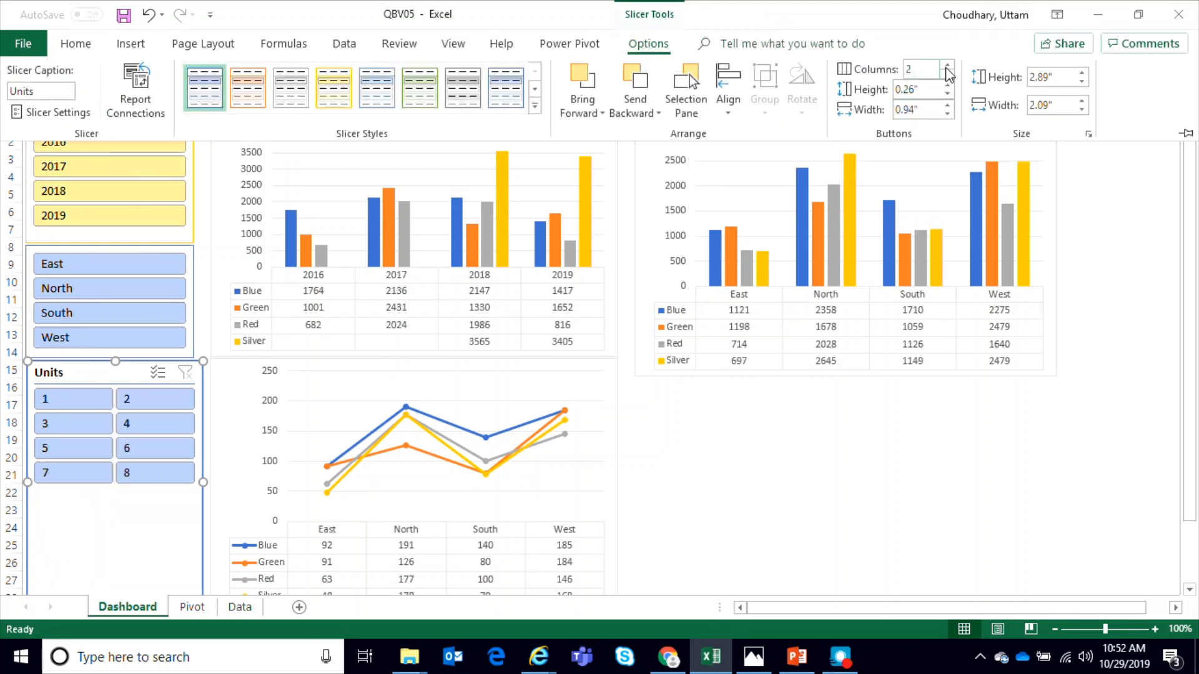
pyautogui.hotkey('ctrl', 'F1')
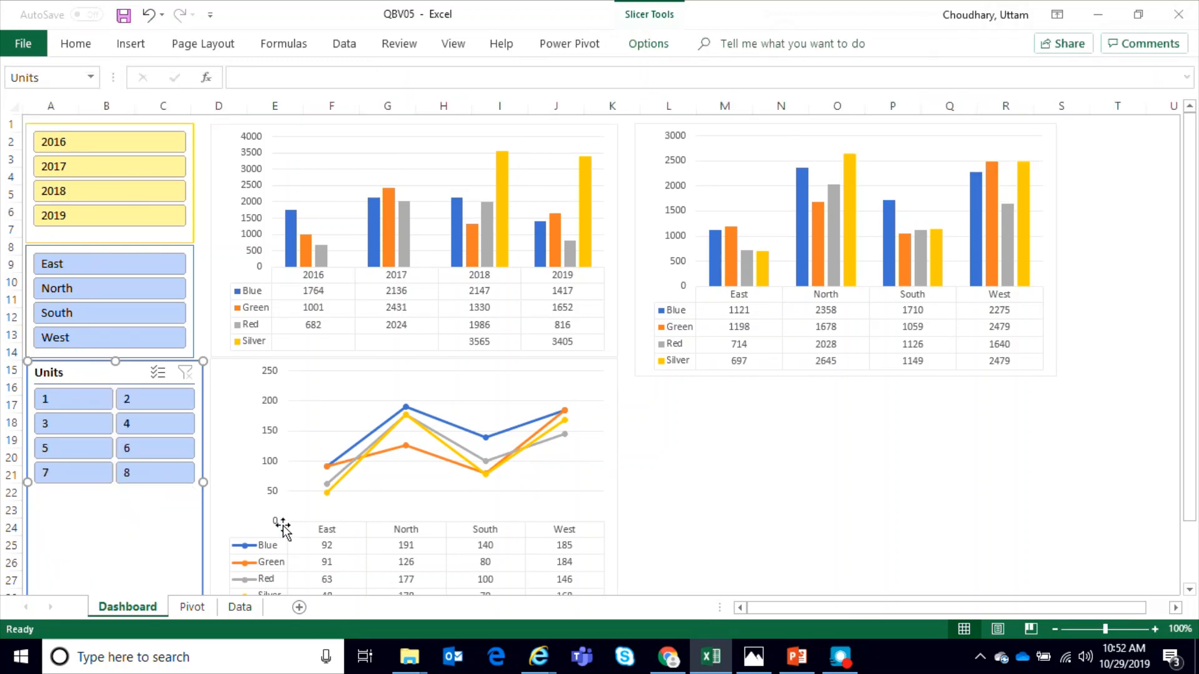
pyautogui.click(772, 459)
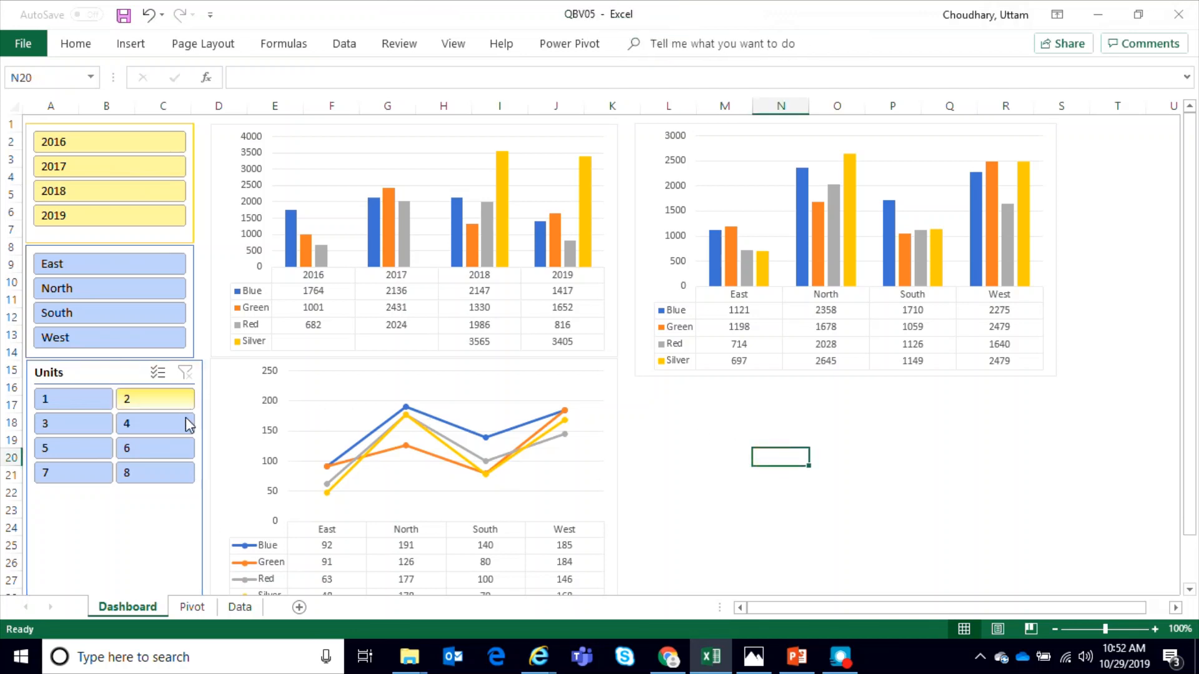
# Step: Narrow the Units slicer to match the slicers above it and shorten it to end at about row 22
pyautogui.click(201, 547)
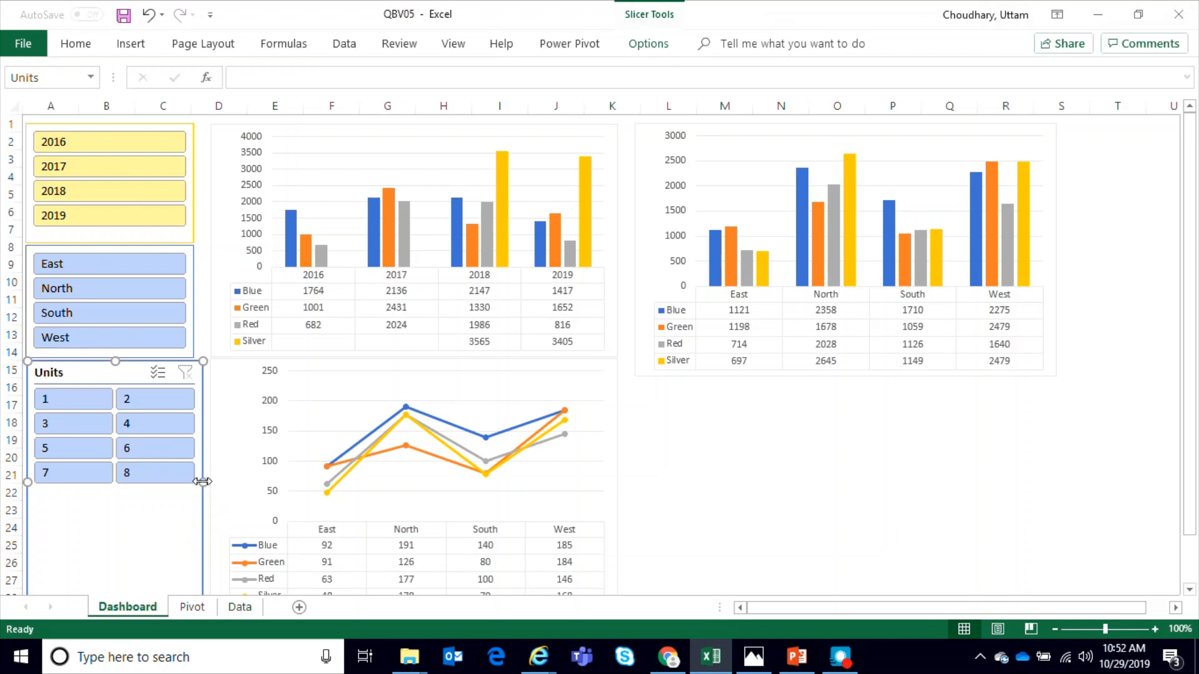
pyautogui.moveTo(202, 482); pyautogui.dragTo(191, 479)
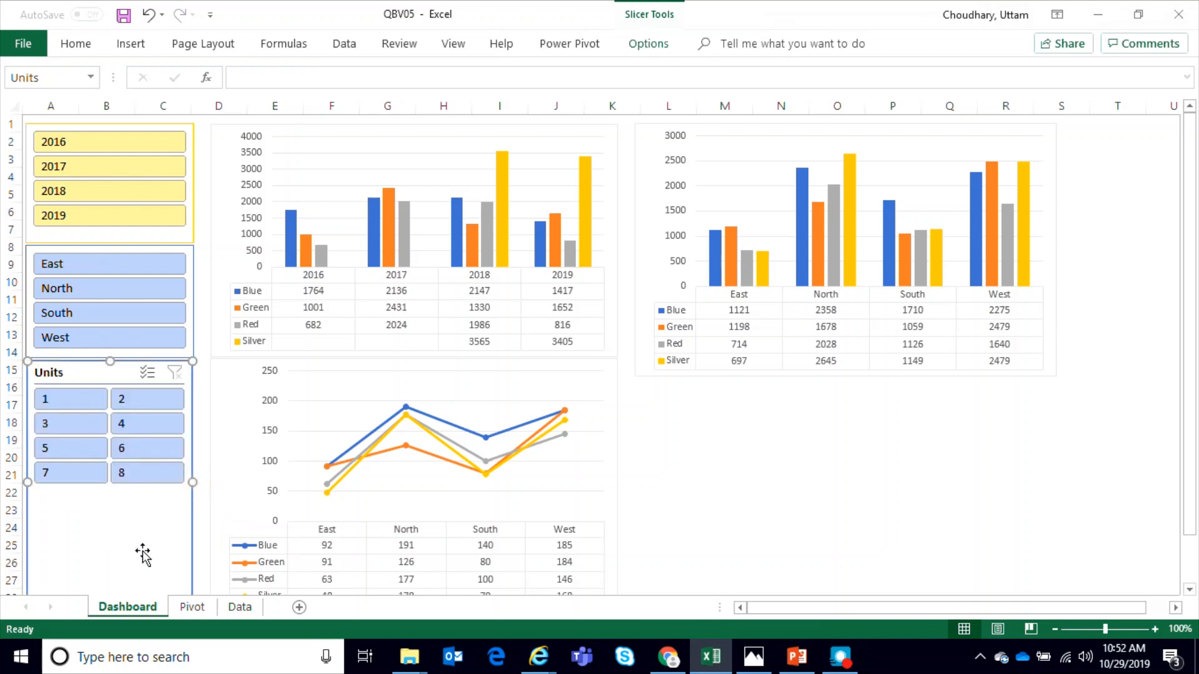
pyautogui.click(891, 456)
pyautogui.scroll(-1, 846, 471)
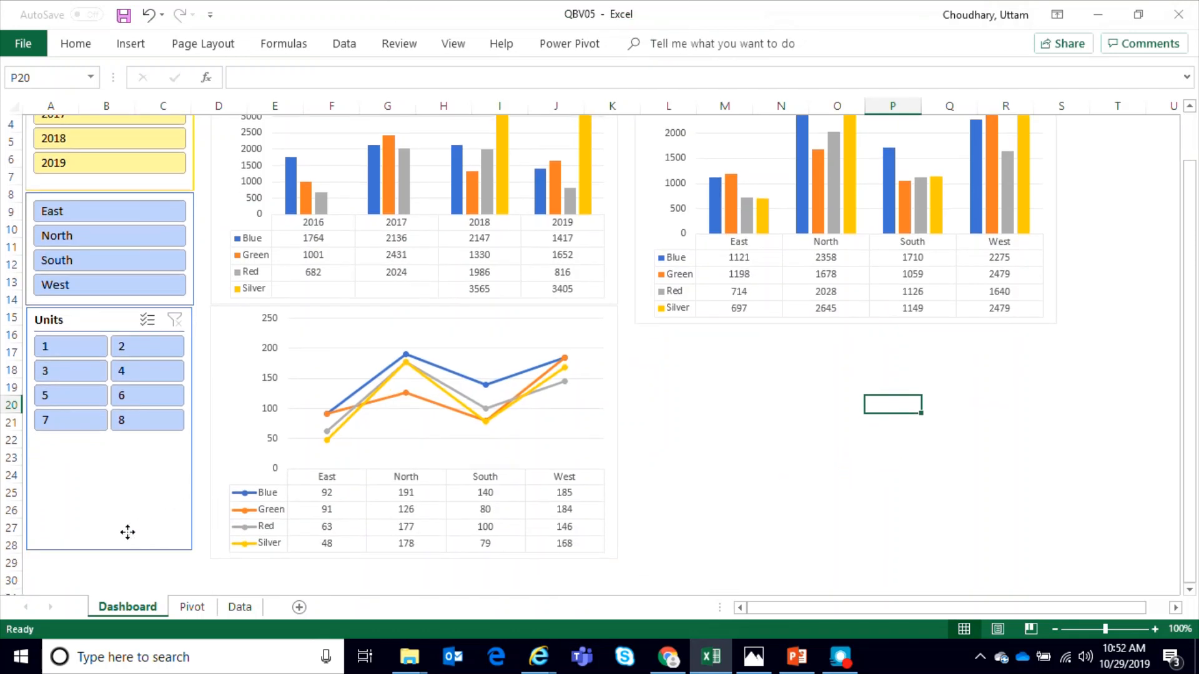
pyautogui.click(114, 551)
pyautogui.moveTo(107, 550); pyautogui.dragTo(110, 447)
pyautogui.click(797, 479)
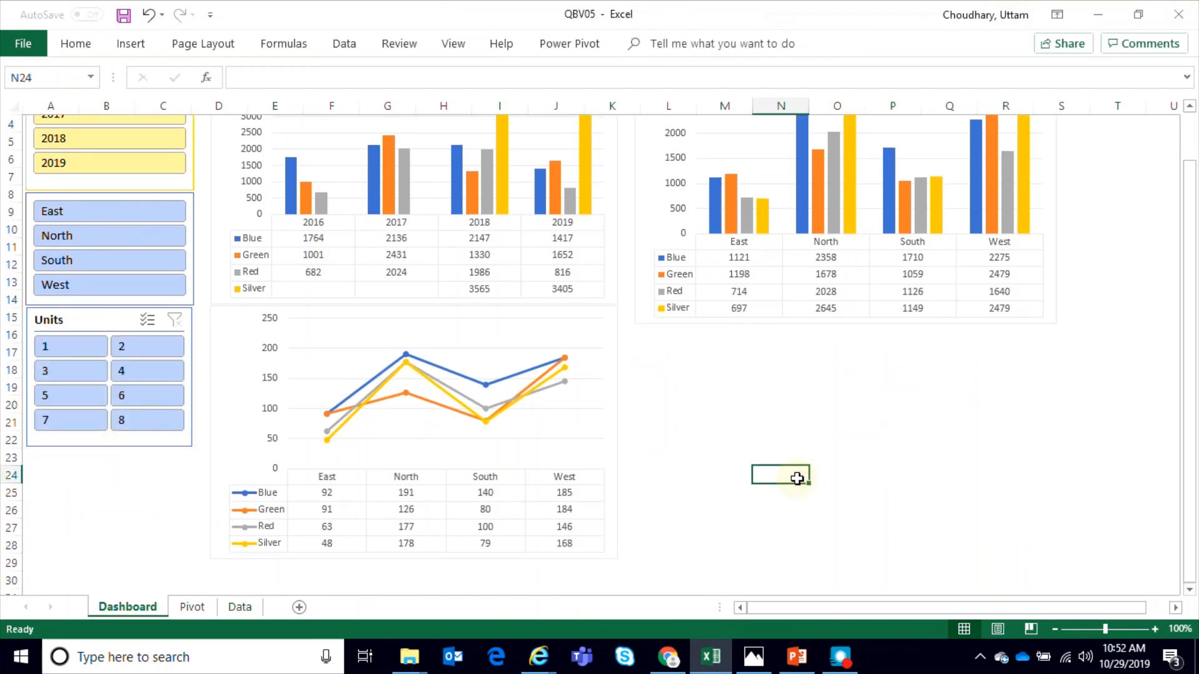
# Step: Check which PivotTables the year slicer is connected to in its Report Connections, leaving the connections as they are
pyautogui.scroll(1, 798, 478)
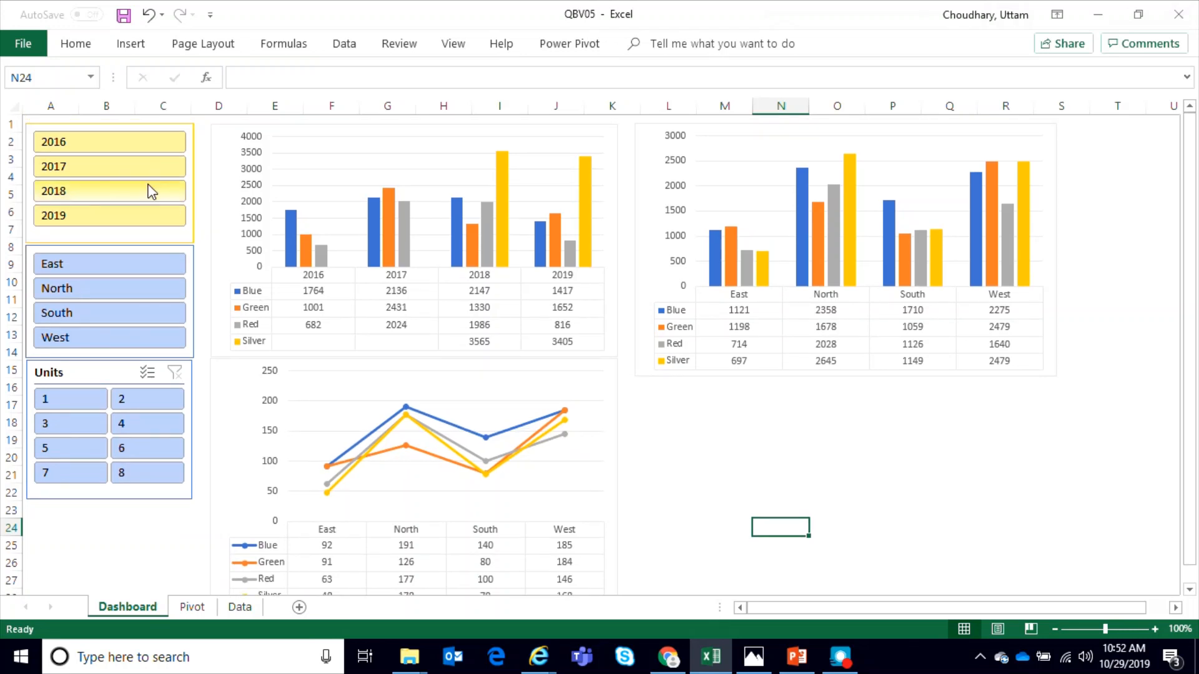
pyautogui.click(107, 242)
pyautogui.rightClick(108, 237)
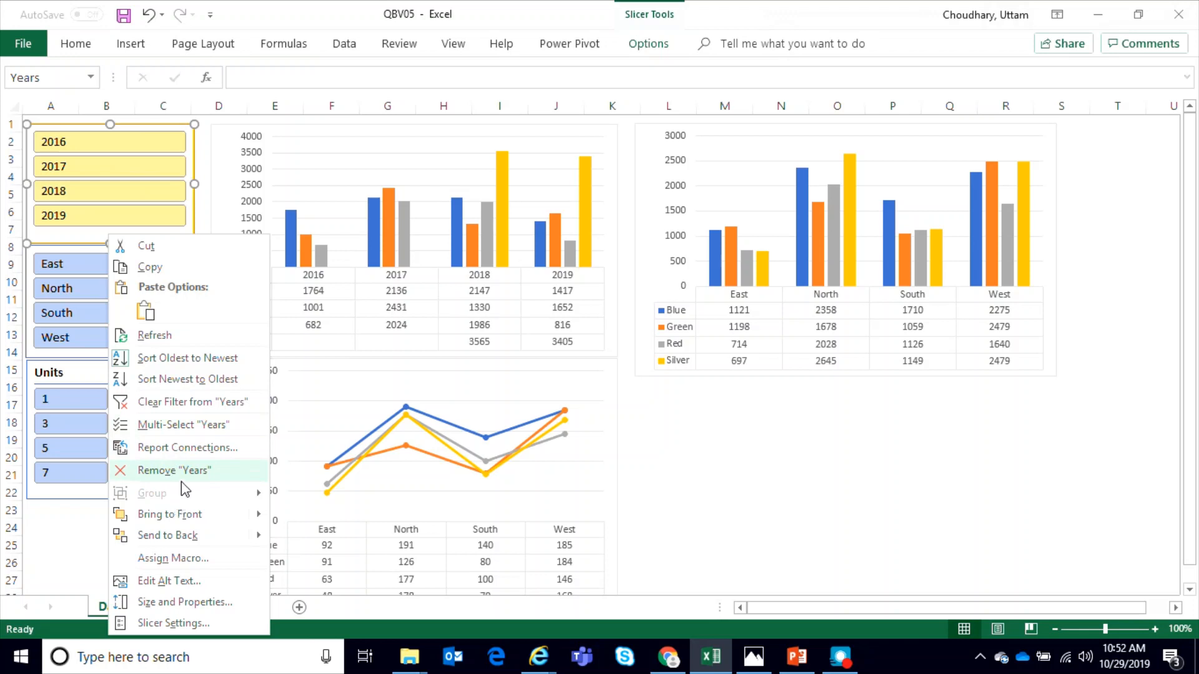
pyautogui.click(187, 448)
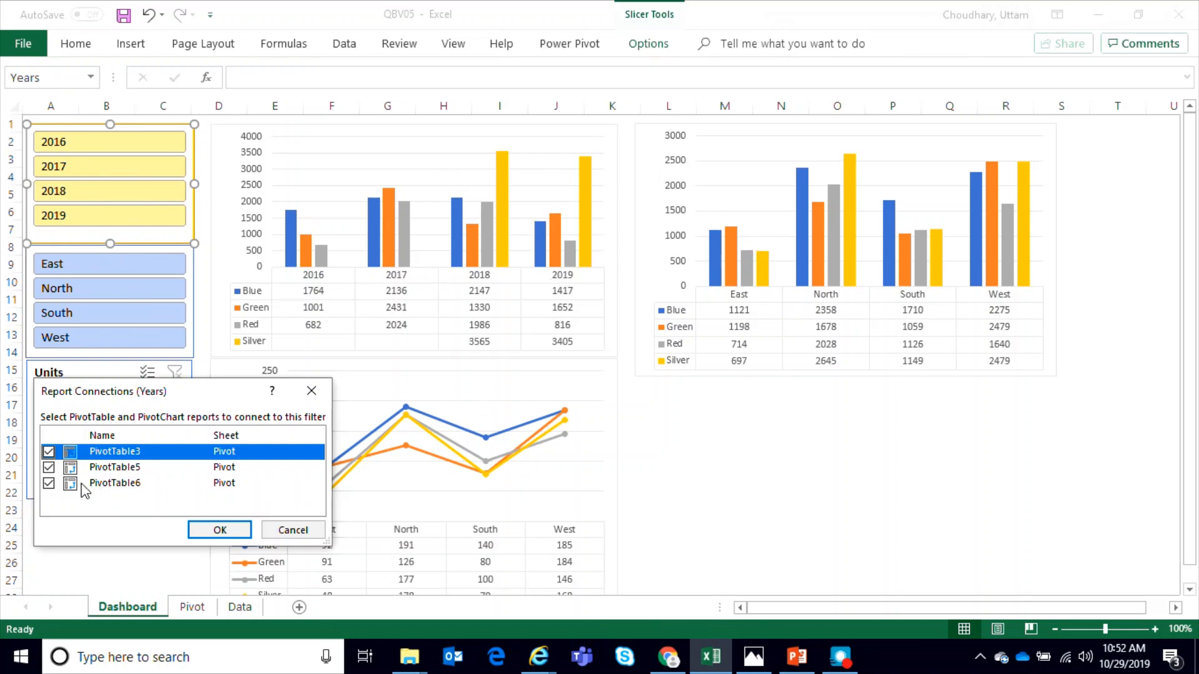
pyautogui.click(272, 530)
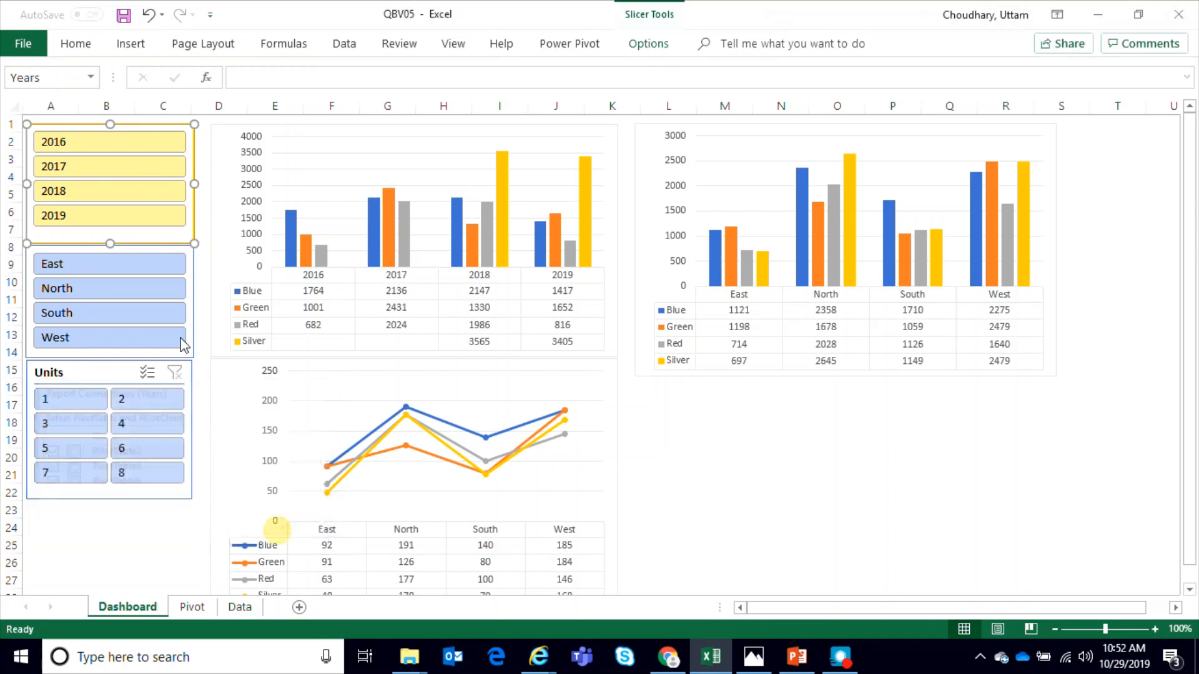
pyautogui.rightClick(146, 237)
pyautogui.click(197, 447)
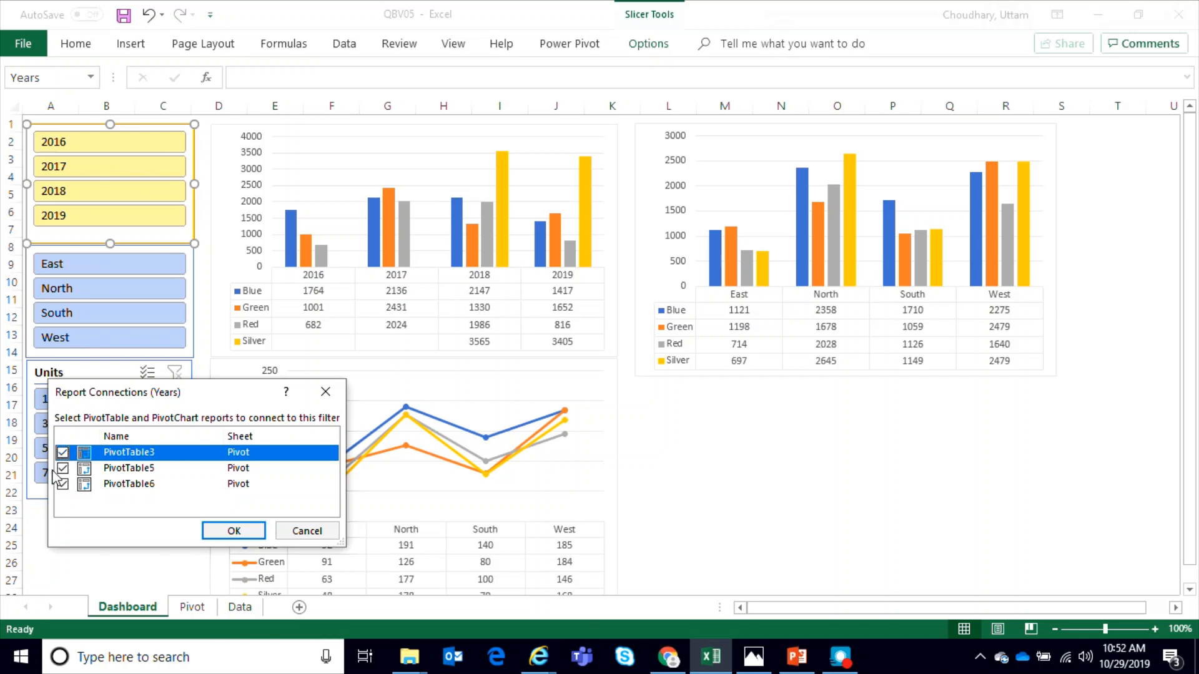
pyautogui.click(303, 531)
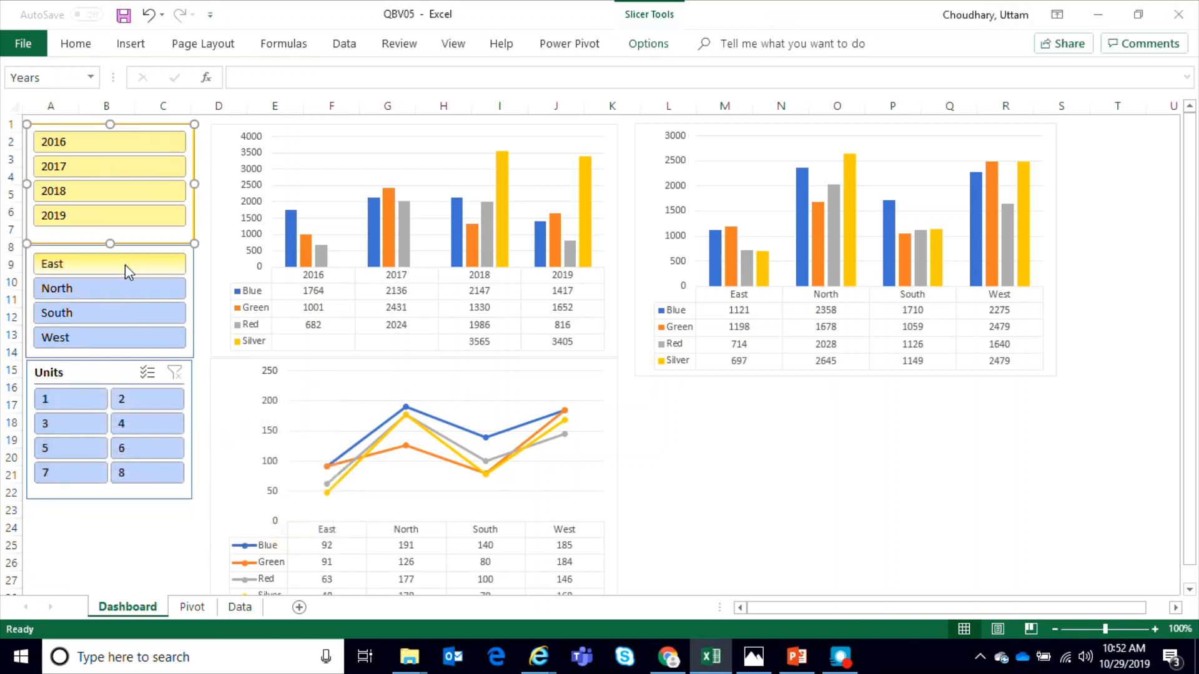
# Step: Connect the region slicer to PivotTable3 as well, so that it filters PivotTable3, PivotTable5 and PivotTable6
pyautogui.rightClick(127, 250)
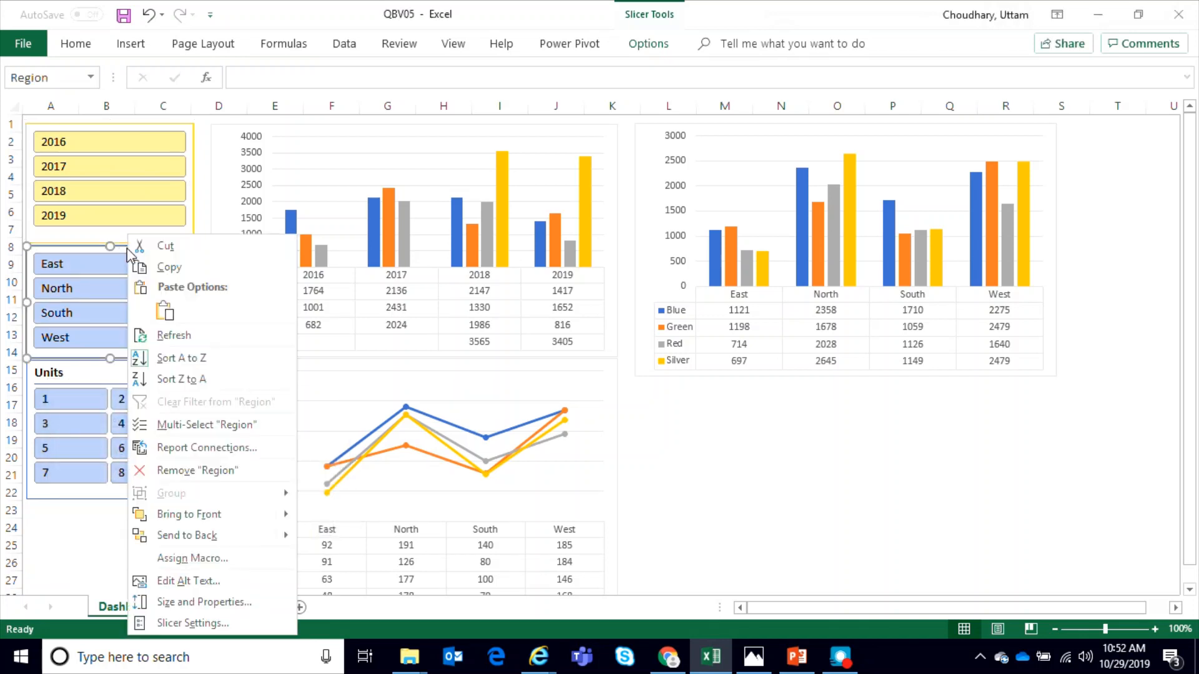
pyautogui.click(218, 451)
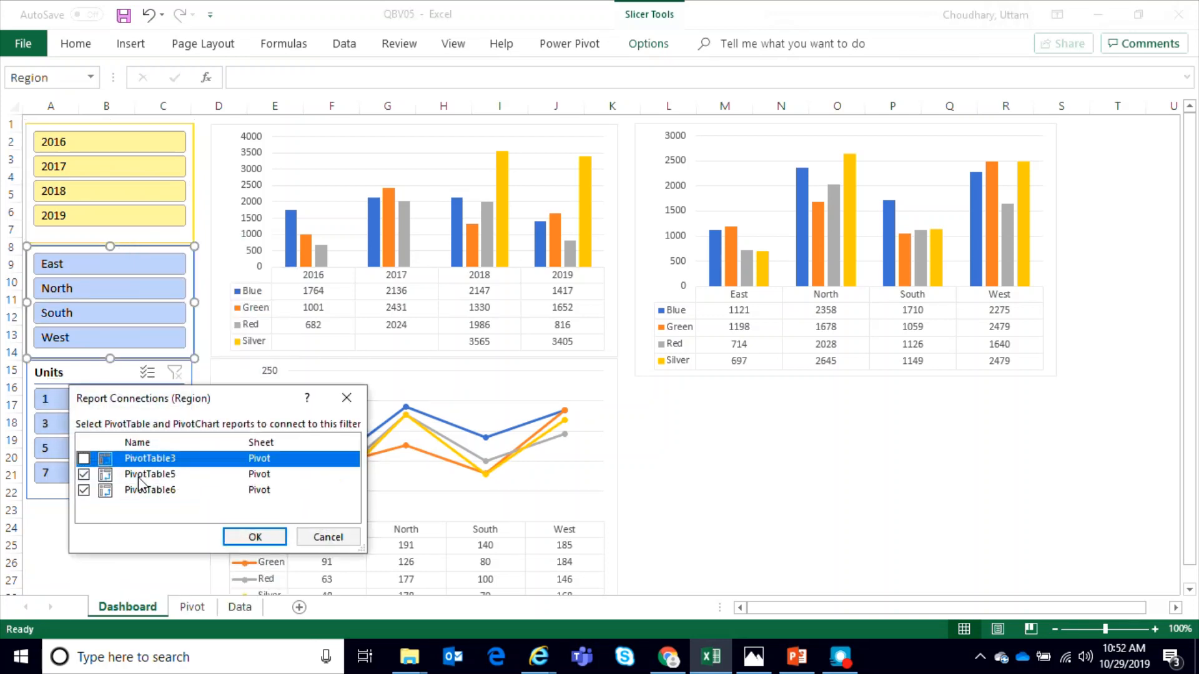
pyautogui.click(248, 536)
# Step: Connect the Units slicer to PivotTable3 and PivotTable5 as well, so that it filters all three PivotTables
pyautogui.rightClick(91, 375)
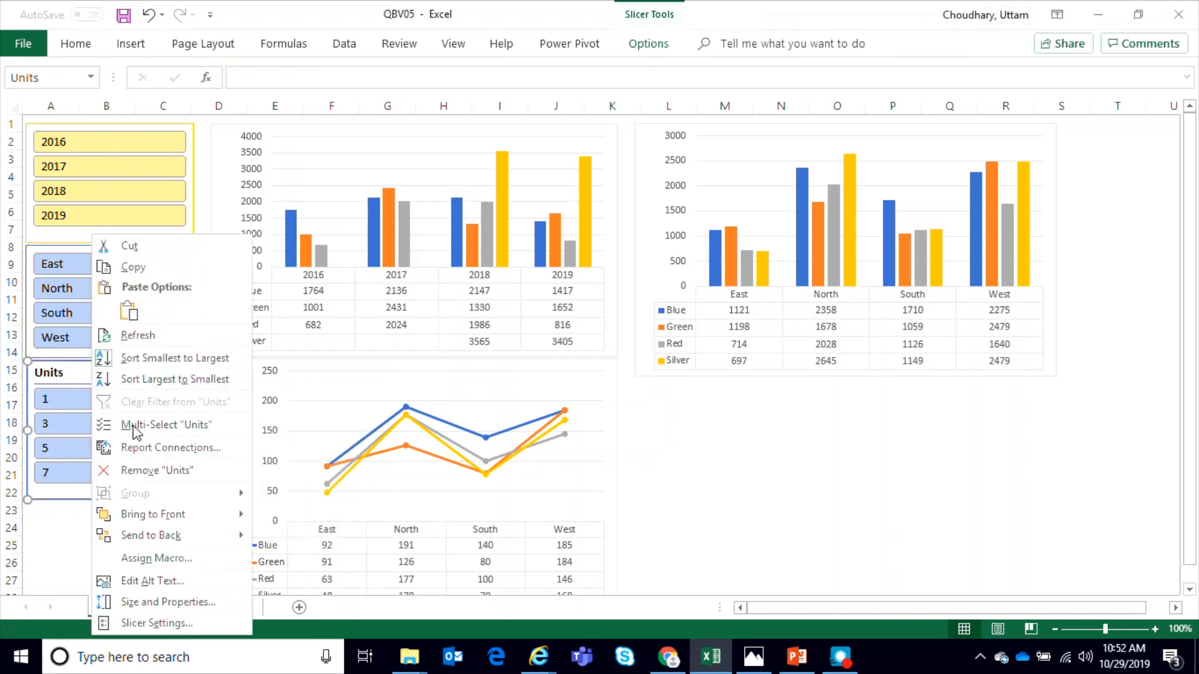
pyautogui.click(158, 448)
pyautogui.click(21, 469)
pyautogui.click(21, 453)
pyautogui.click(180, 537)
pyautogui.click(673, 495)
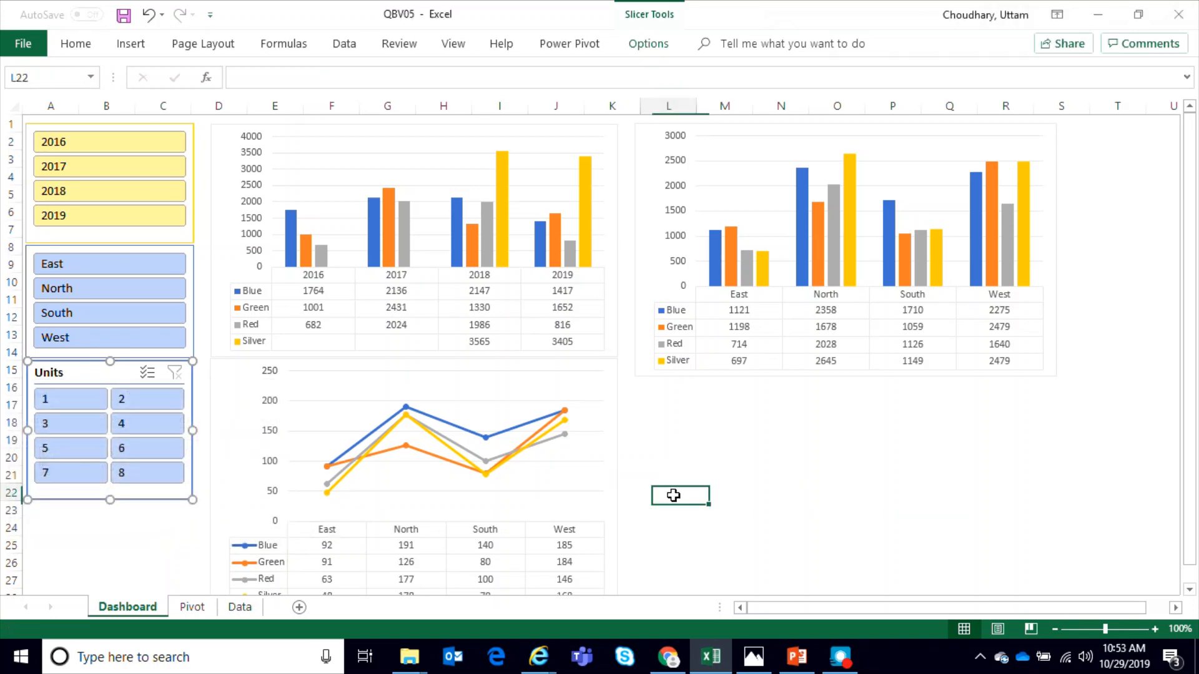
# Step: Shorten the region column chart to end level with the yearly column chart and move it closer beside that chart
pyautogui.click(696, 374)
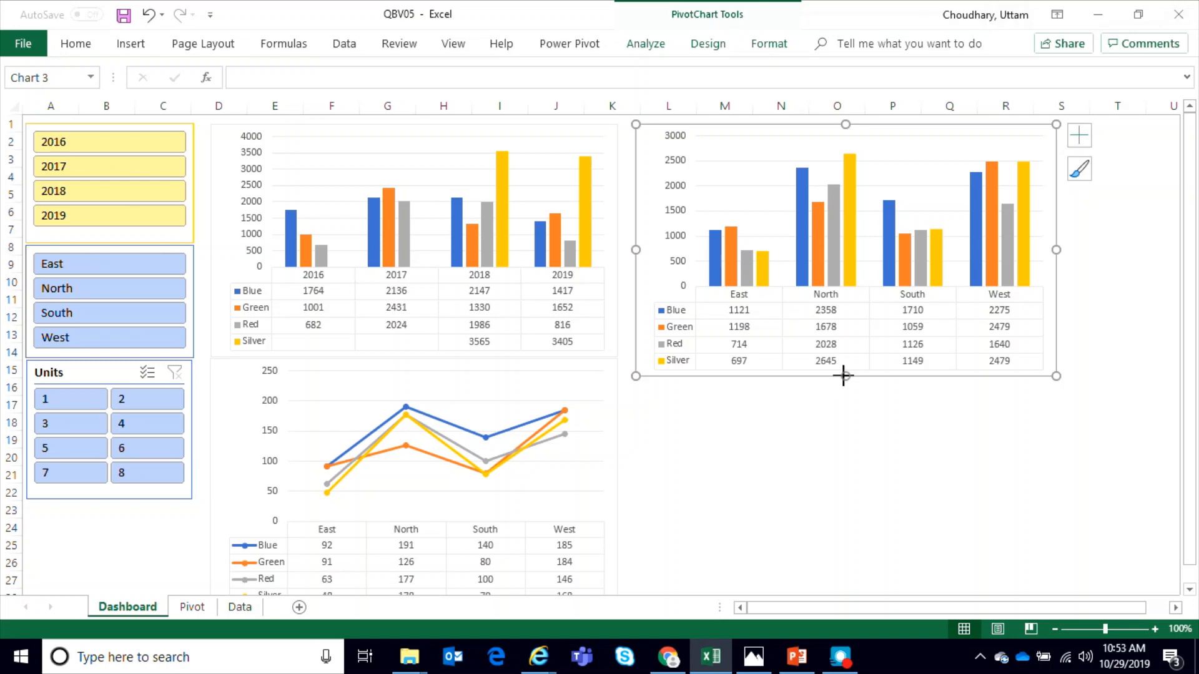
pyautogui.click(800, 404)
pyautogui.click(702, 360)
pyautogui.click(683, 361)
pyautogui.click(687, 360)
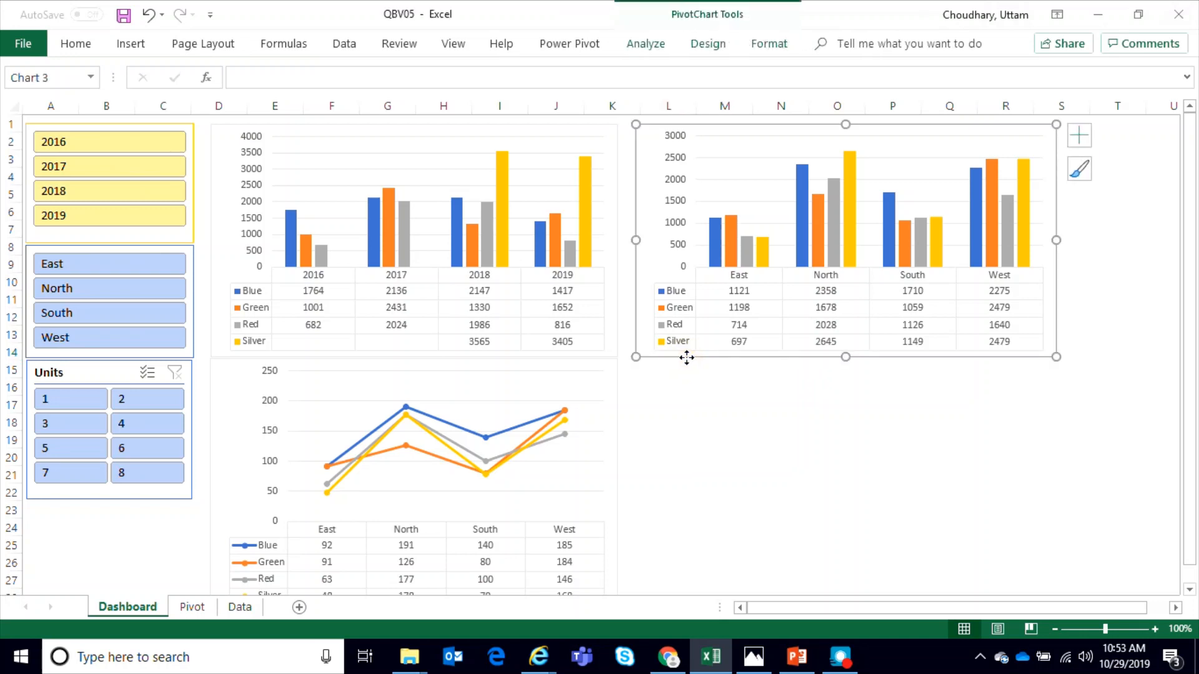
pyautogui.moveTo(688, 357); pyautogui.dragTo(674, 358)
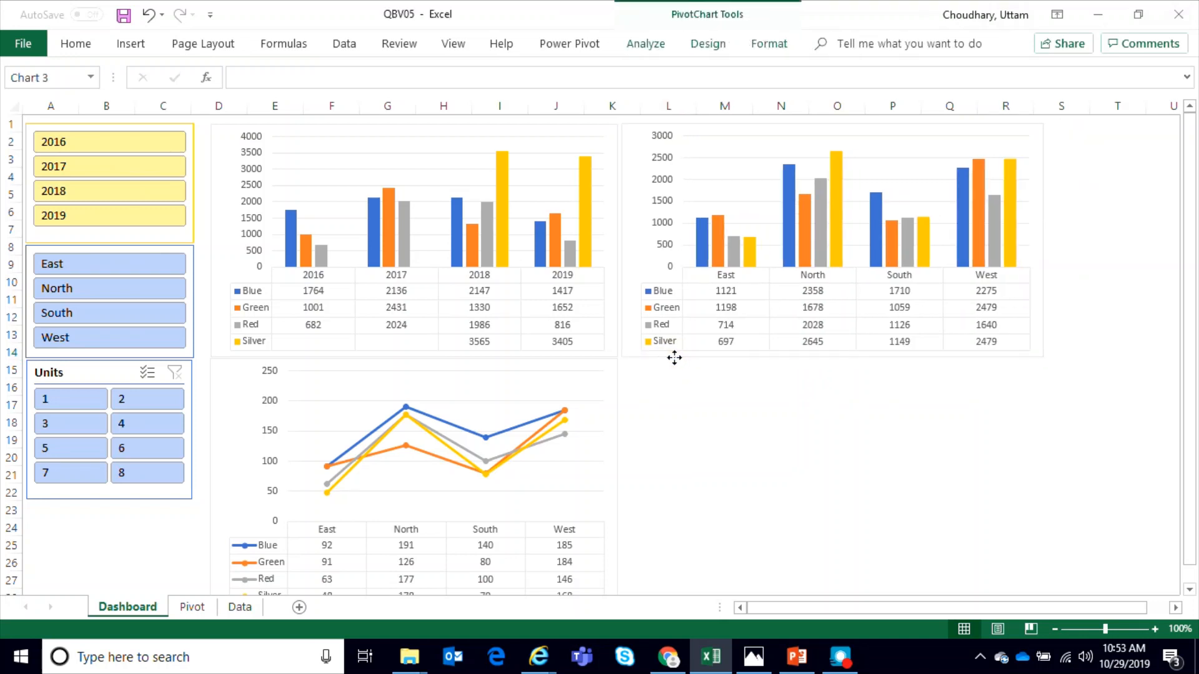
pyautogui.click(685, 418)
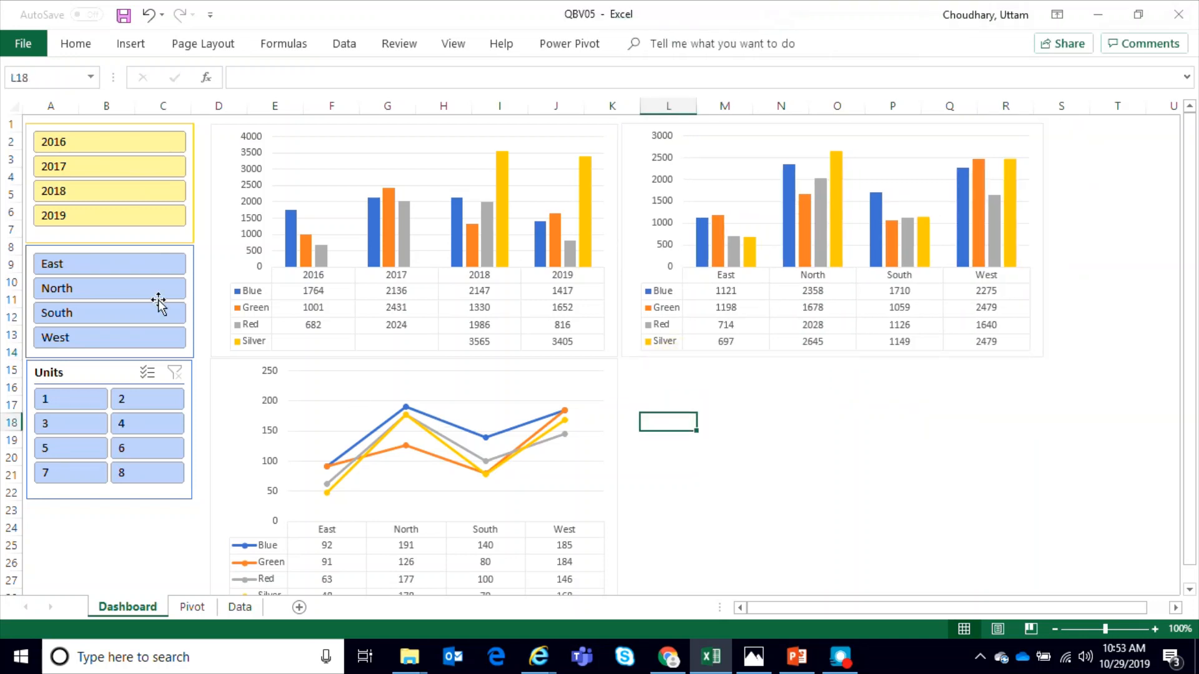
# Step: Test the year slicer by showing 2016 alone and 2019 alone, adding 2018, 2017 and 2016 until all years are selected
pyautogui.click(114, 141)
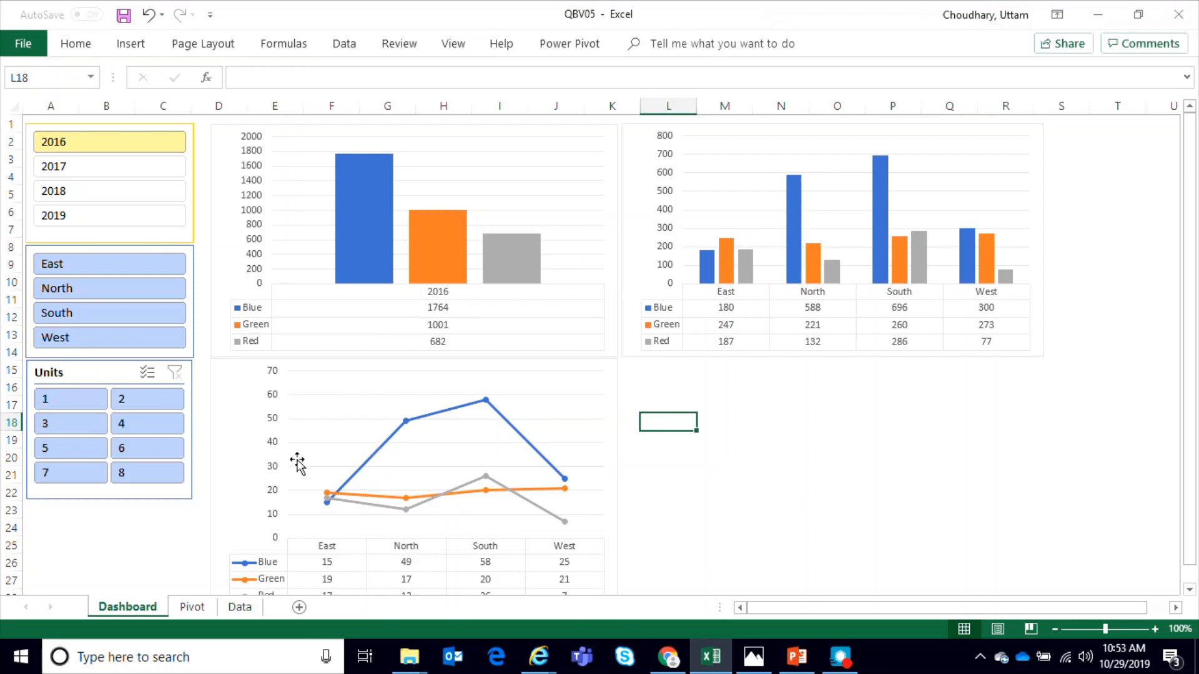
pyautogui.click(90, 213)
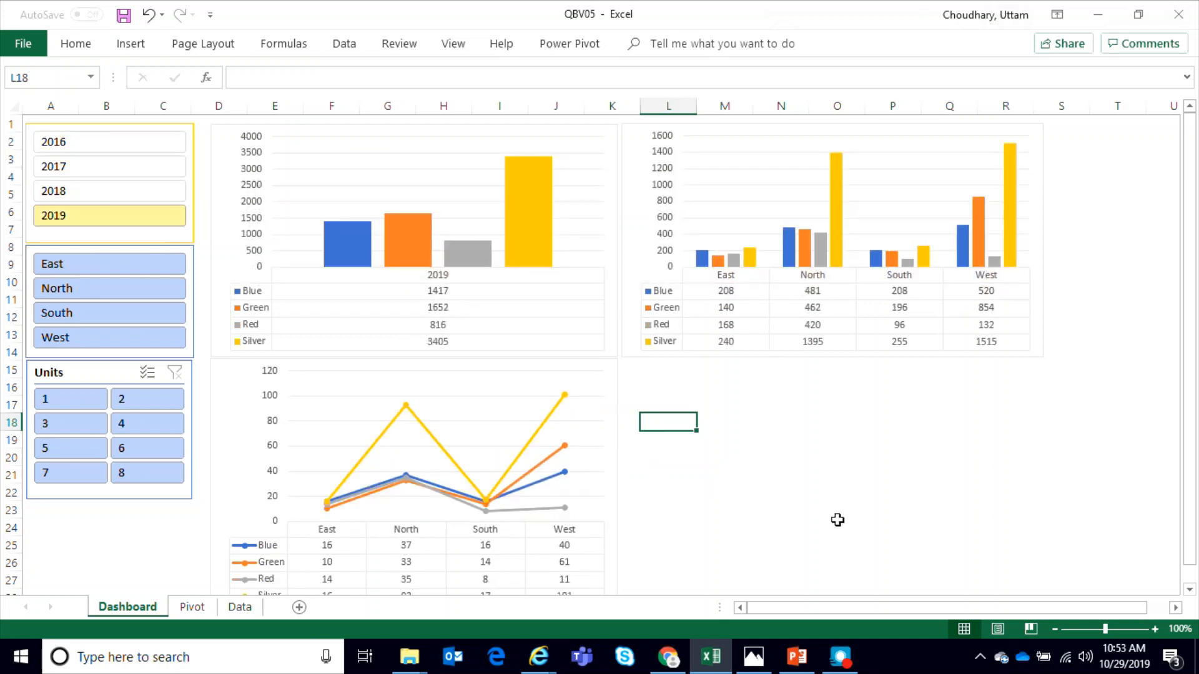
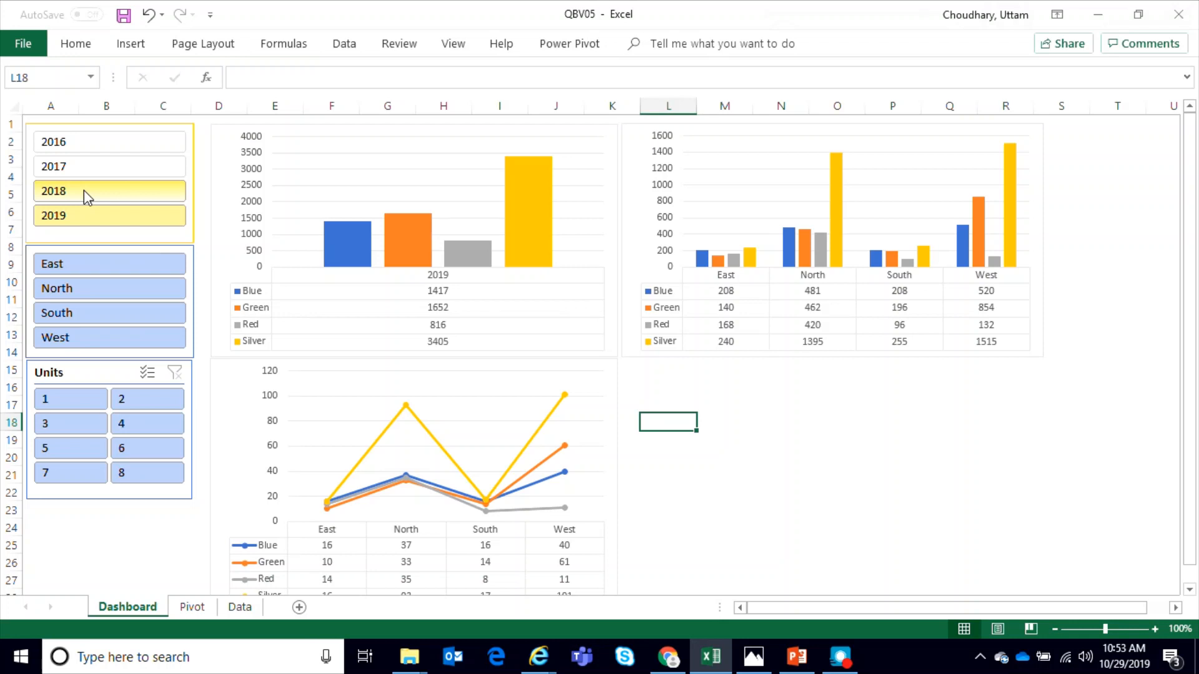
pyautogui.keyDown('ctrl'); pyautogui.click(84, 190); pyautogui.keyUp('ctrl')
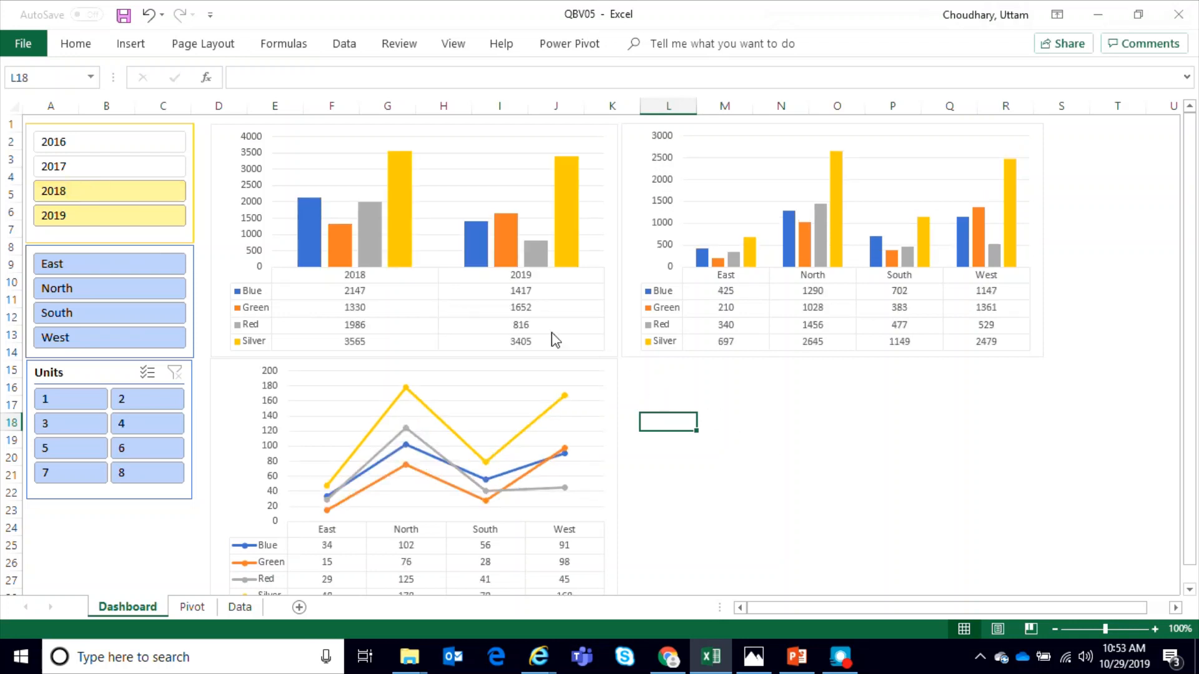
pyautogui.keyDown('ctrl'); pyautogui.click(71, 165); pyautogui.keyUp('ctrl')
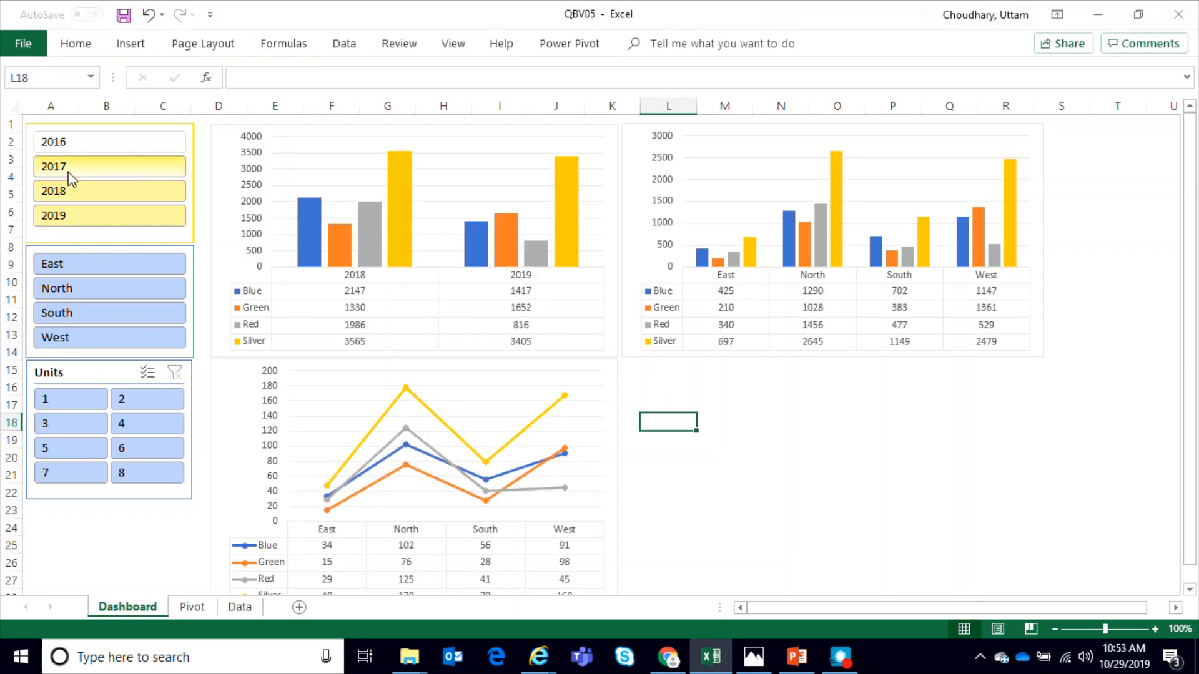
pyautogui.keyDown('ctrl'); pyautogui.click(92, 144); pyautogui.keyUp('ctrl')
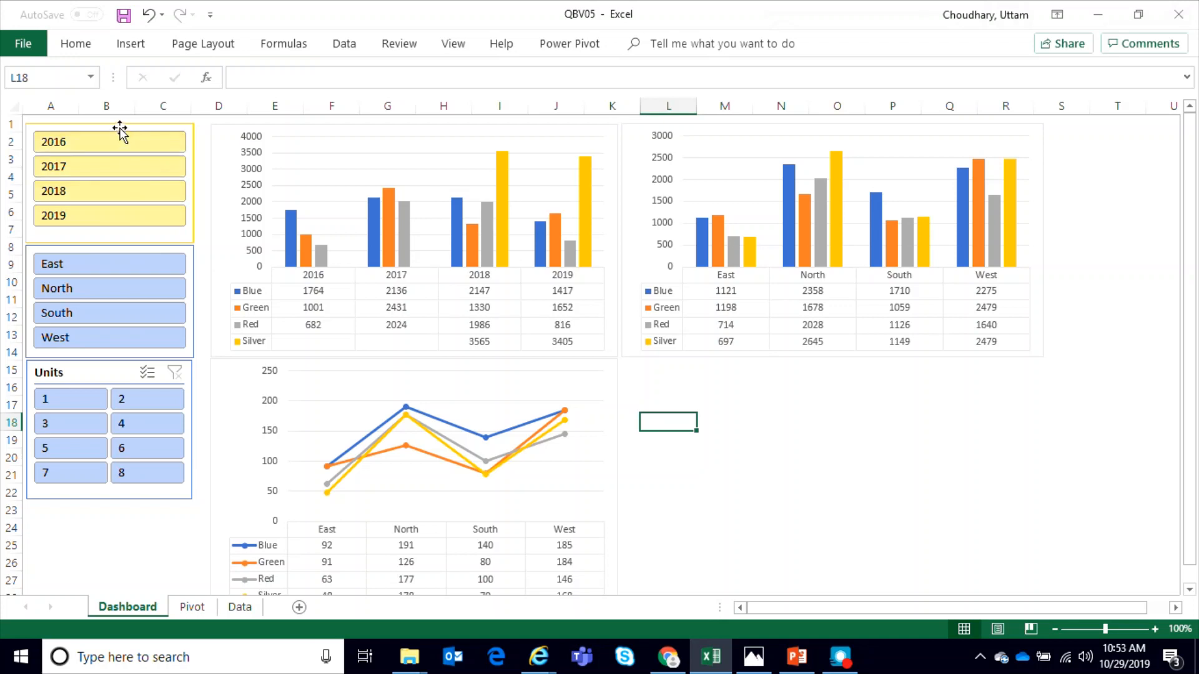
# Step: Test the region slicer with East alone, North alone and both together, and finish with all four regions selected
pyautogui.click(95, 269)
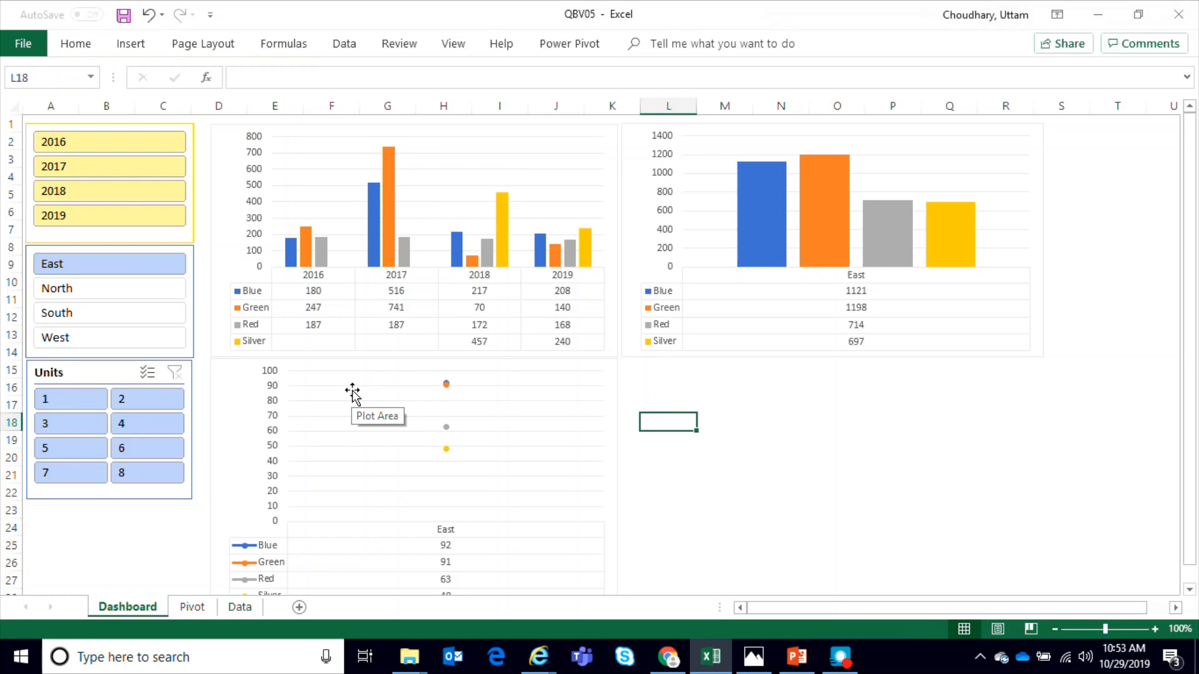
pyautogui.click(96, 287)
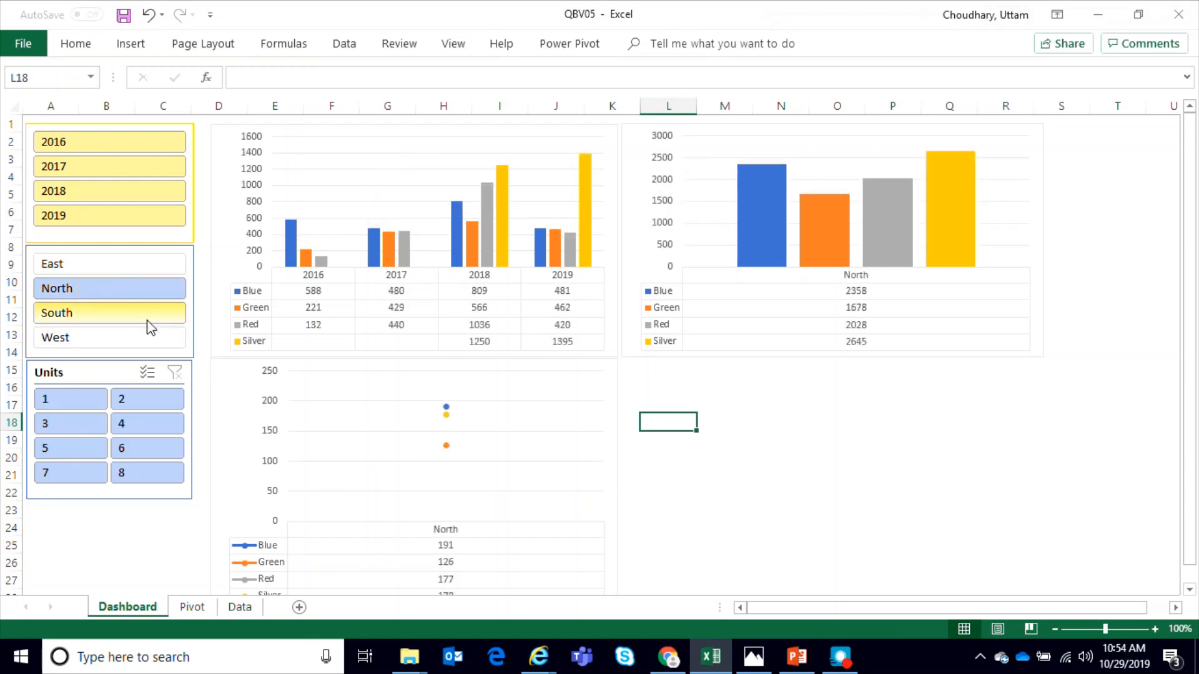
pyautogui.keyDown('ctrl'); pyautogui.click(110, 269); pyautogui.keyUp('ctrl')
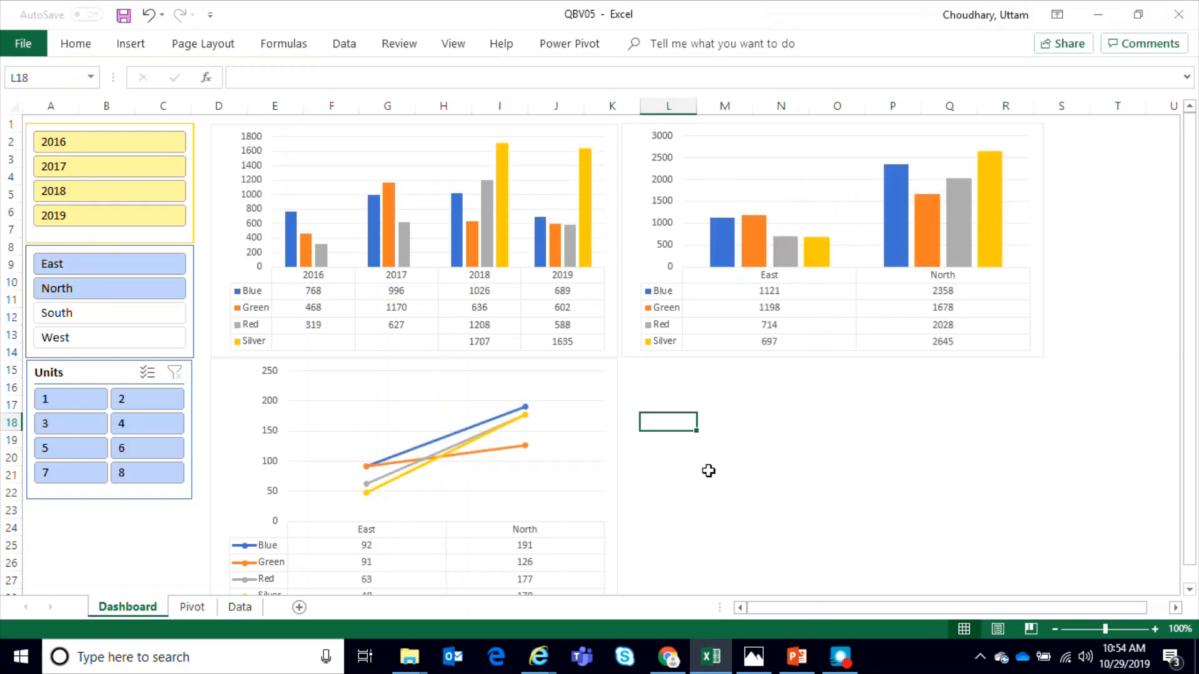
pyautogui.keyDown('shift'); pyautogui.click(115, 331); pyautogui.keyUp('shift')
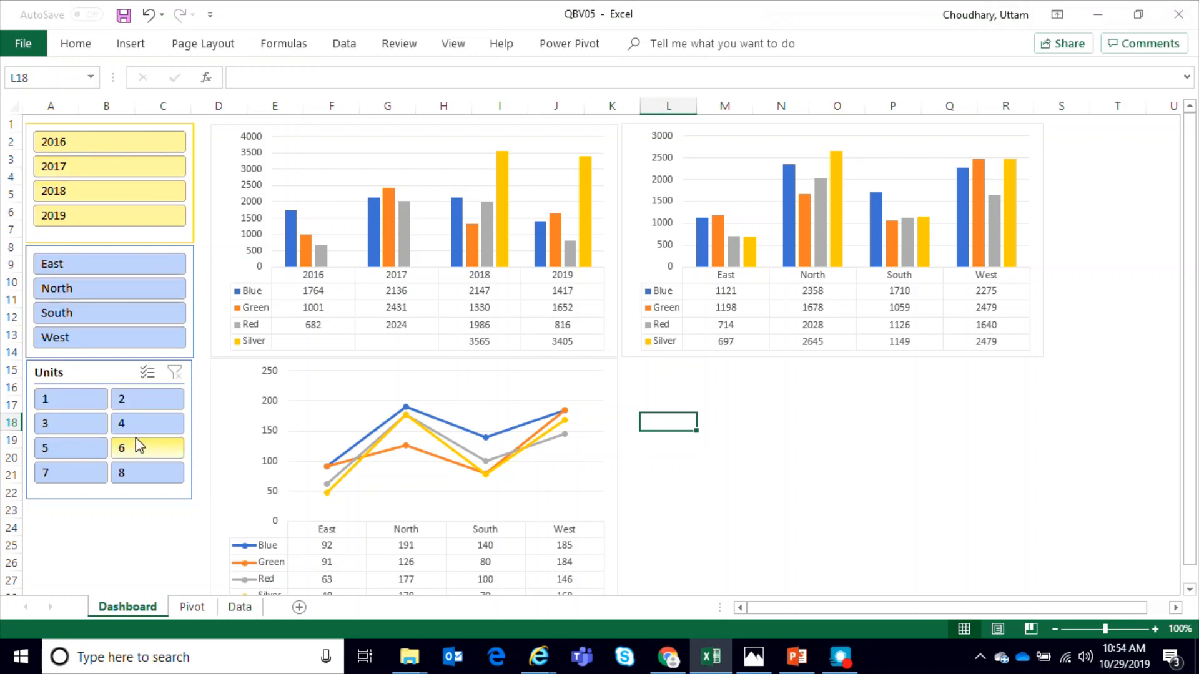
# Step: Test the Units slicer by filtering the charts to 8 and to several other unit values, and finish with all units selected
pyautogui.click(141, 479)
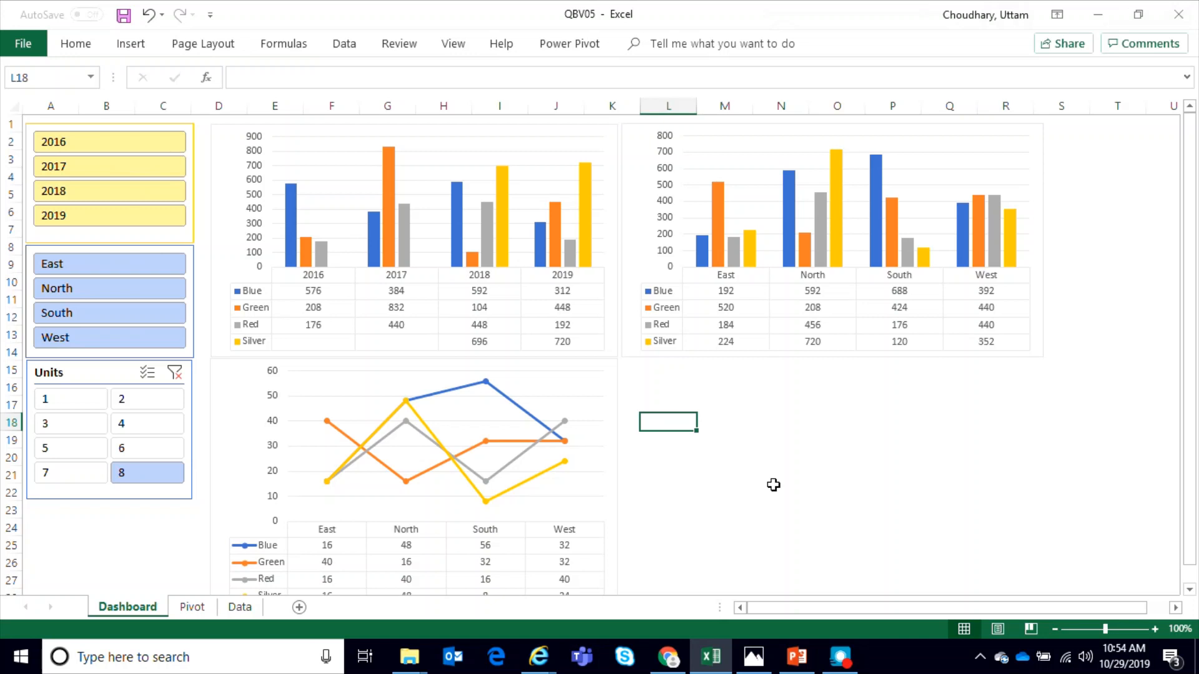
pyautogui.click(157, 399)
pyautogui.keyDown('ctrl'); pyautogui.click(147, 430); pyautogui.keyUp('ctrl')
pyautogui.keyDown('ctrl'); pyautogui.click(144, 449); pyautogui.keyUp('ctrl')
pyautogui.keyDown('ctrl'); pyautogui.click(55, 469); pyautogui.keyUp('ctrl')
pyautogui.keyDown('ctrl'); pyautogui.click(73, 402); pyautogui.keyUp('ctrl')
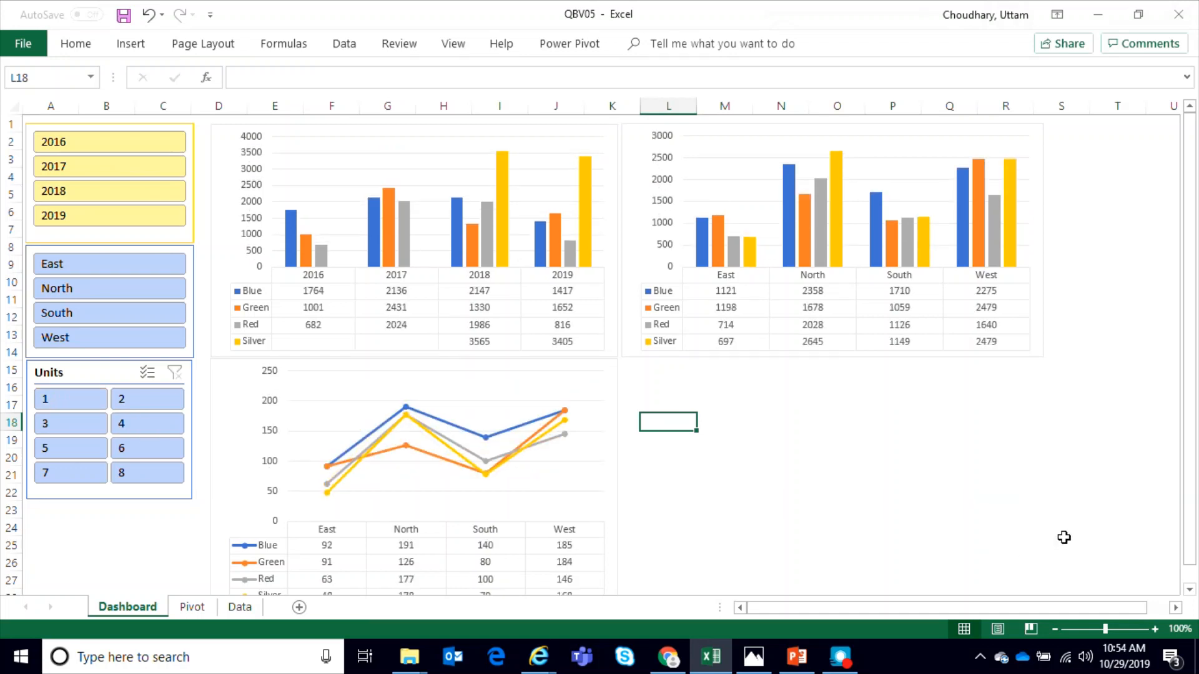